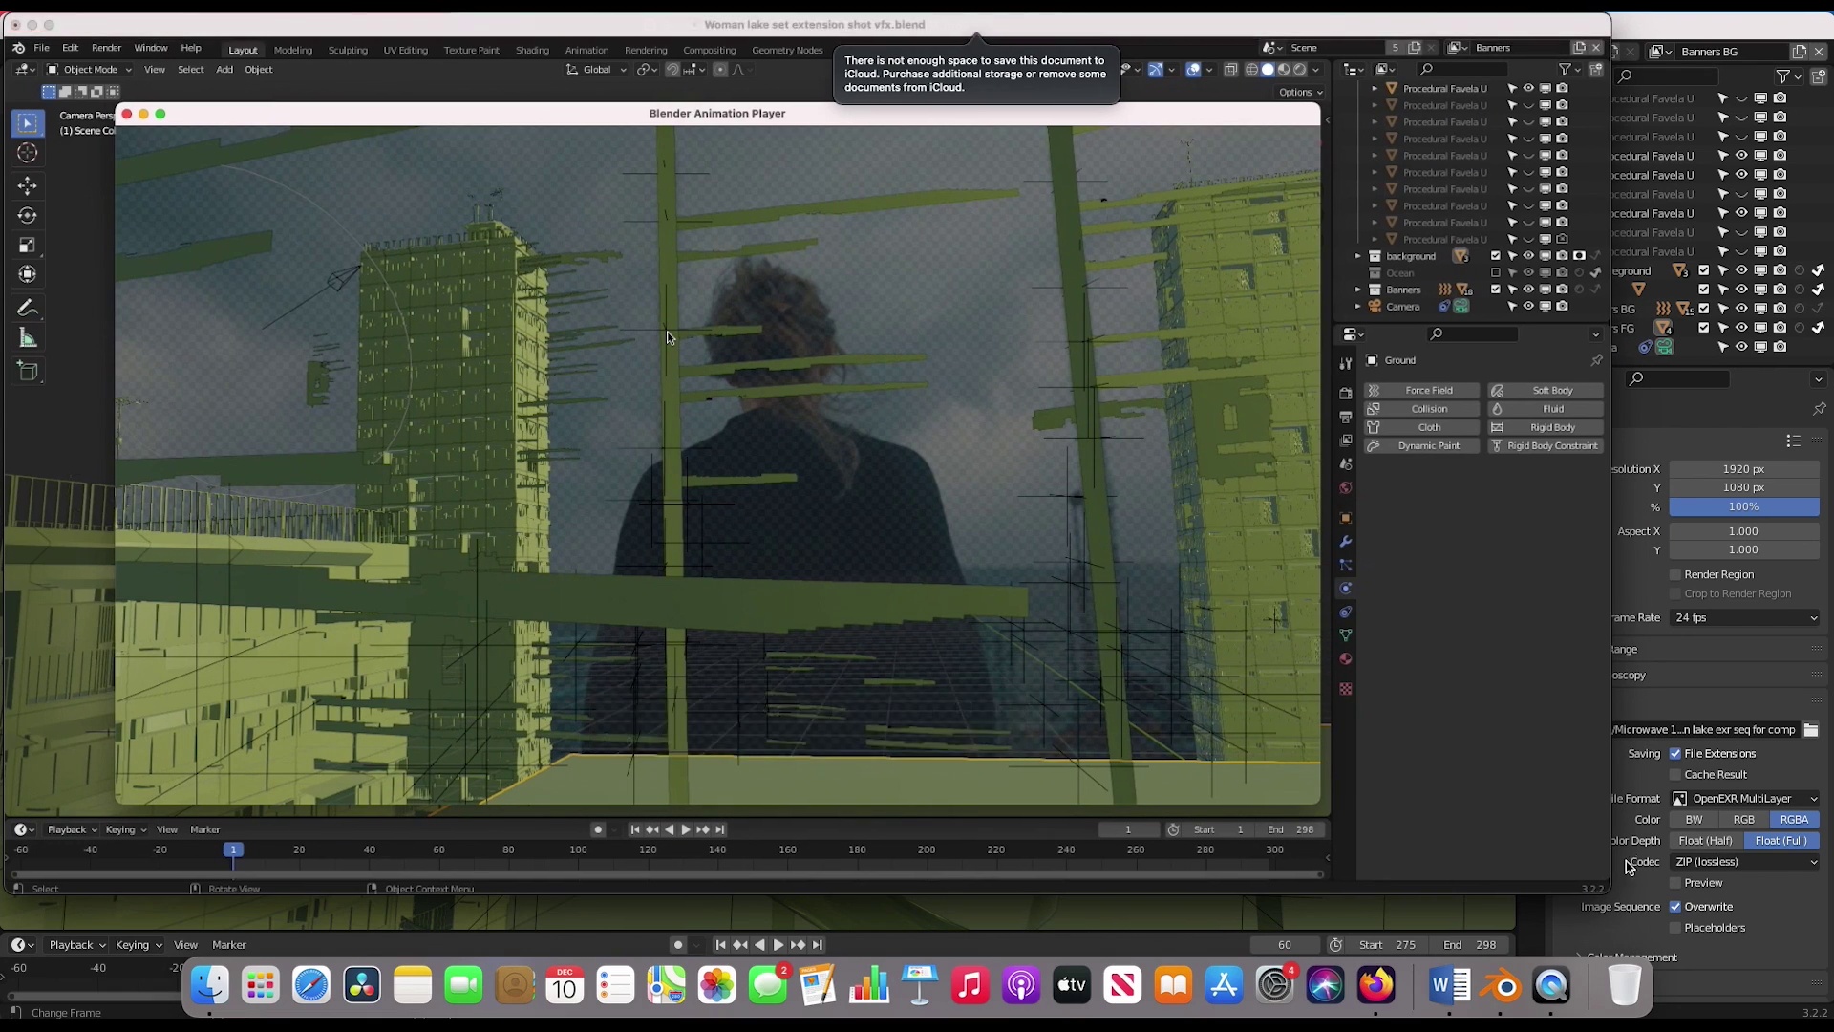
- Play back the lake shot preview, then close the player to return to the lake scene
key("space")
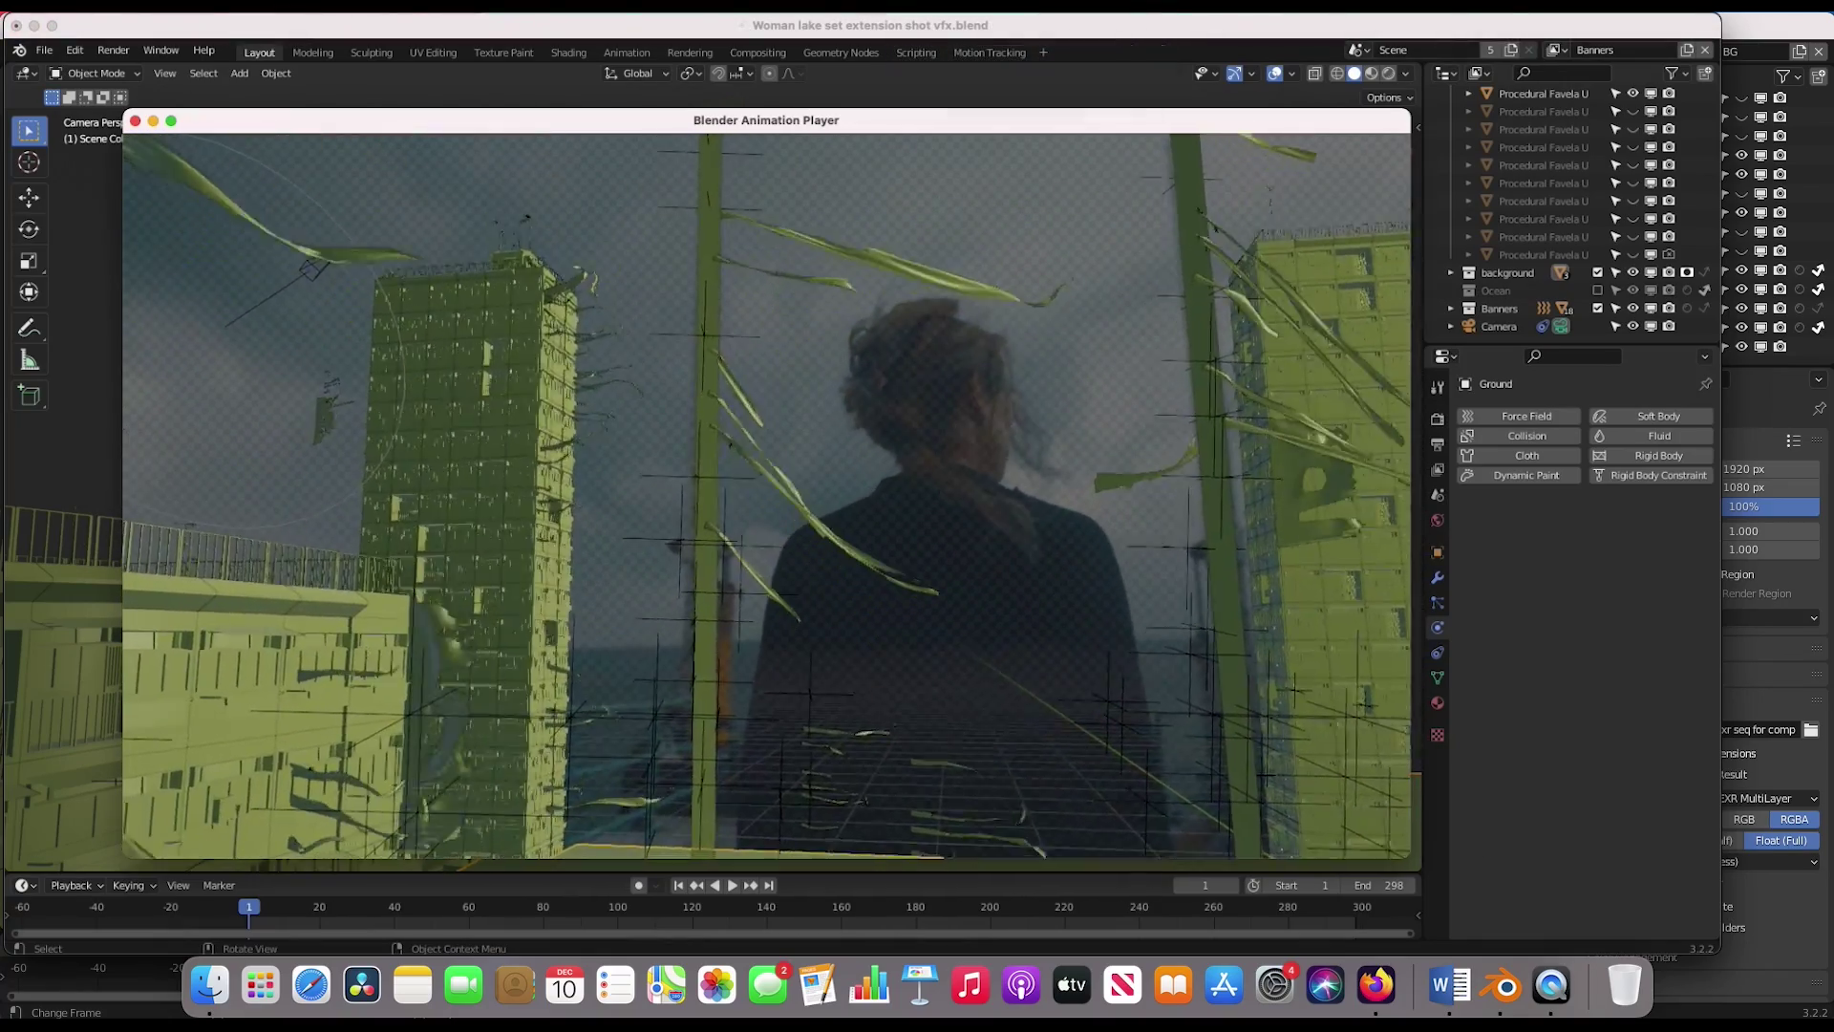
mouse_move(492, 363)
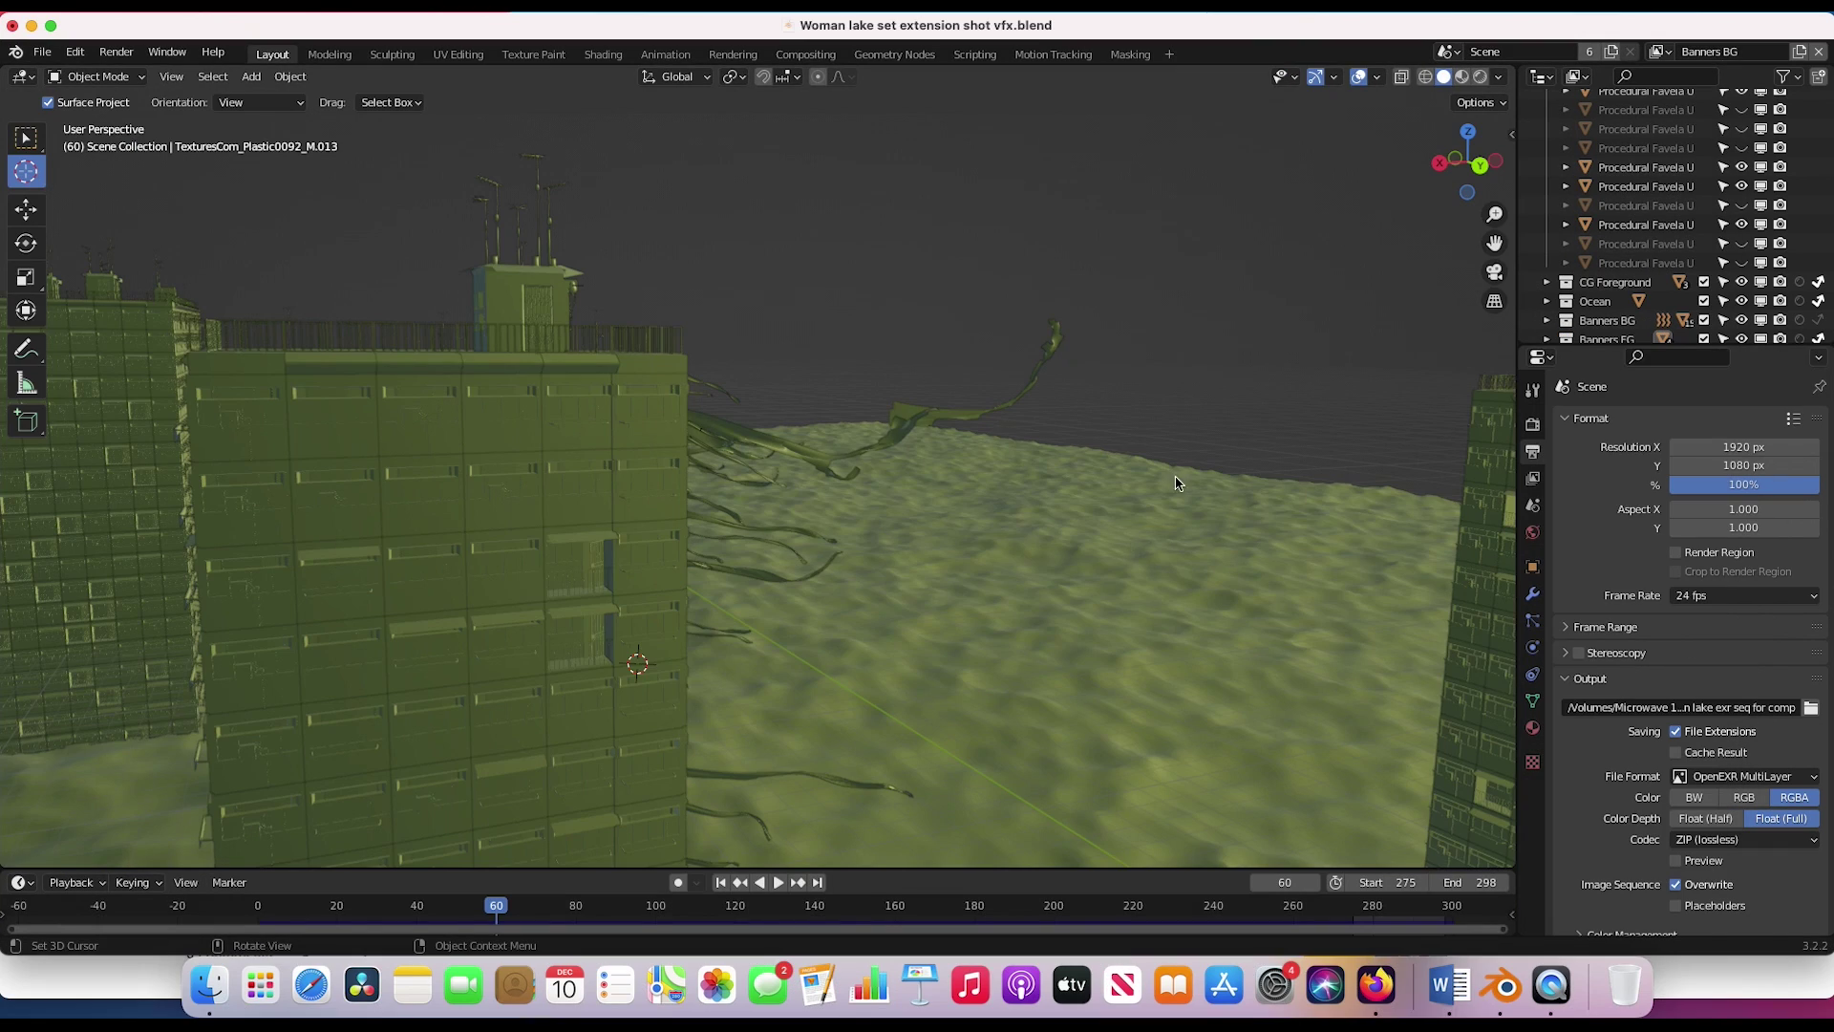
- Start a new General file, discarding the changes to the lake scene
left_click(42, 52)
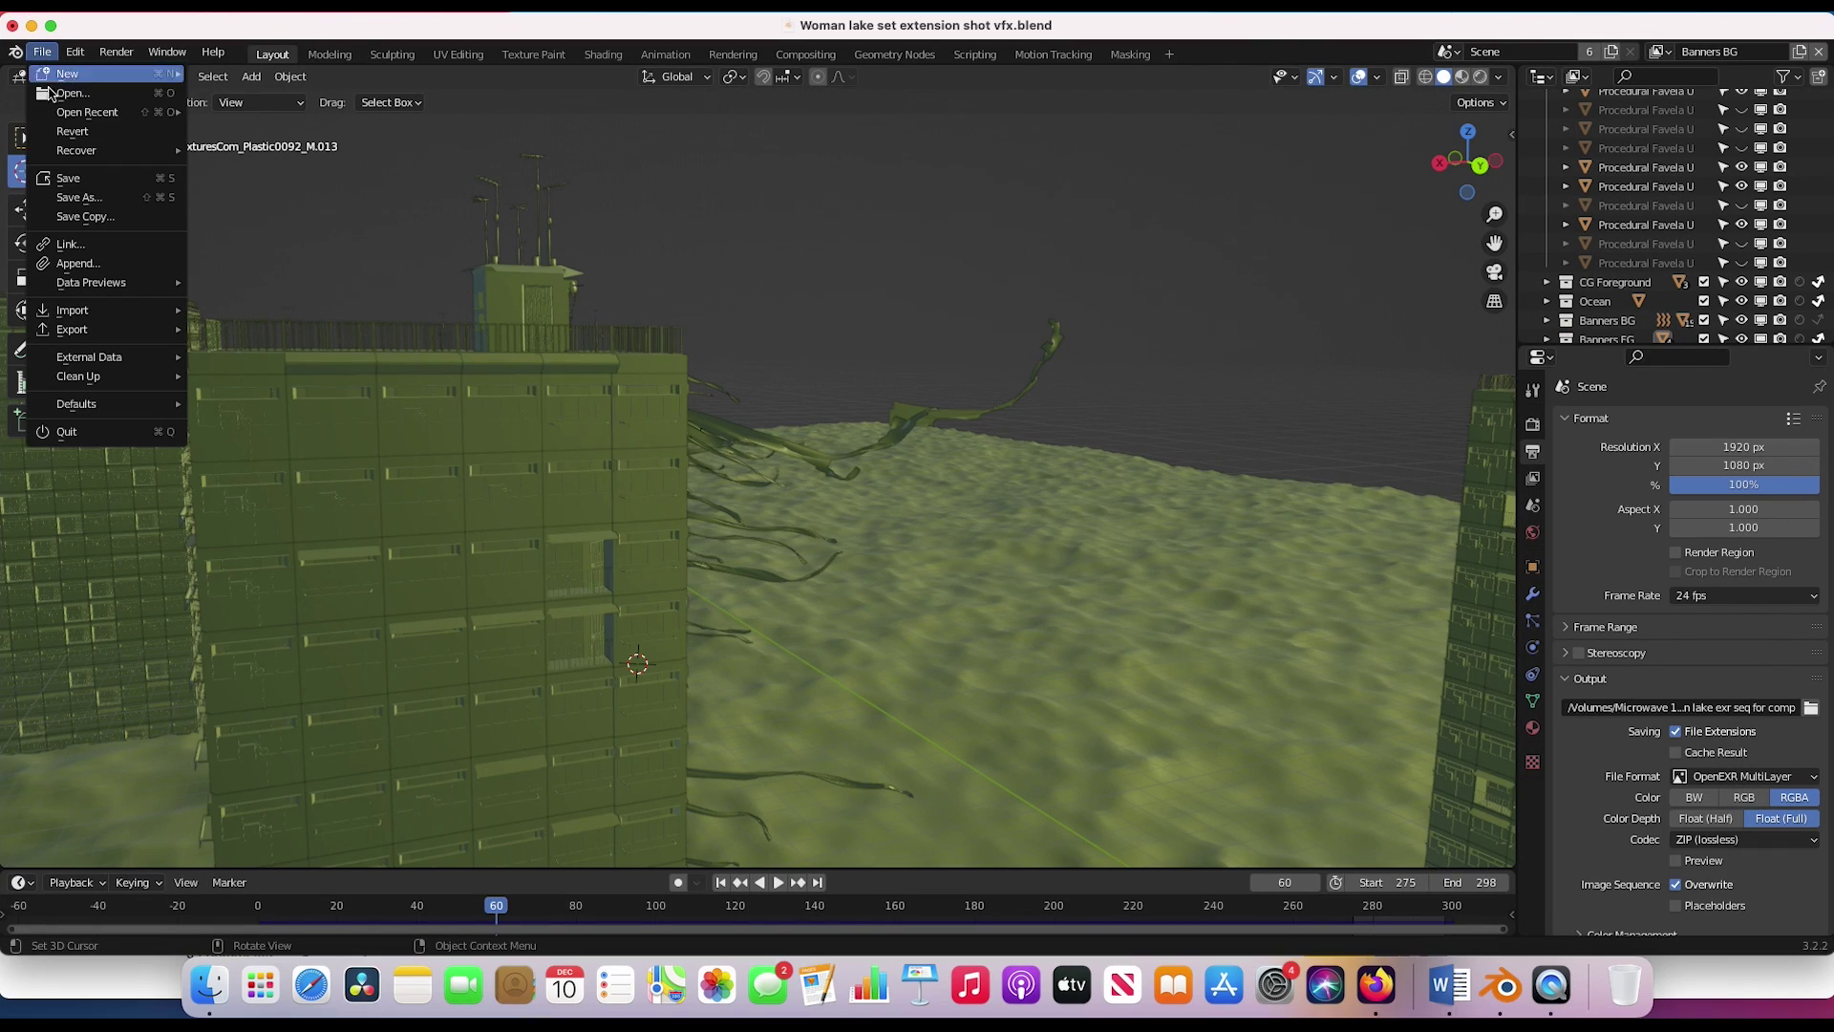
mouse_move(89, 75)
left_click(269, 76)
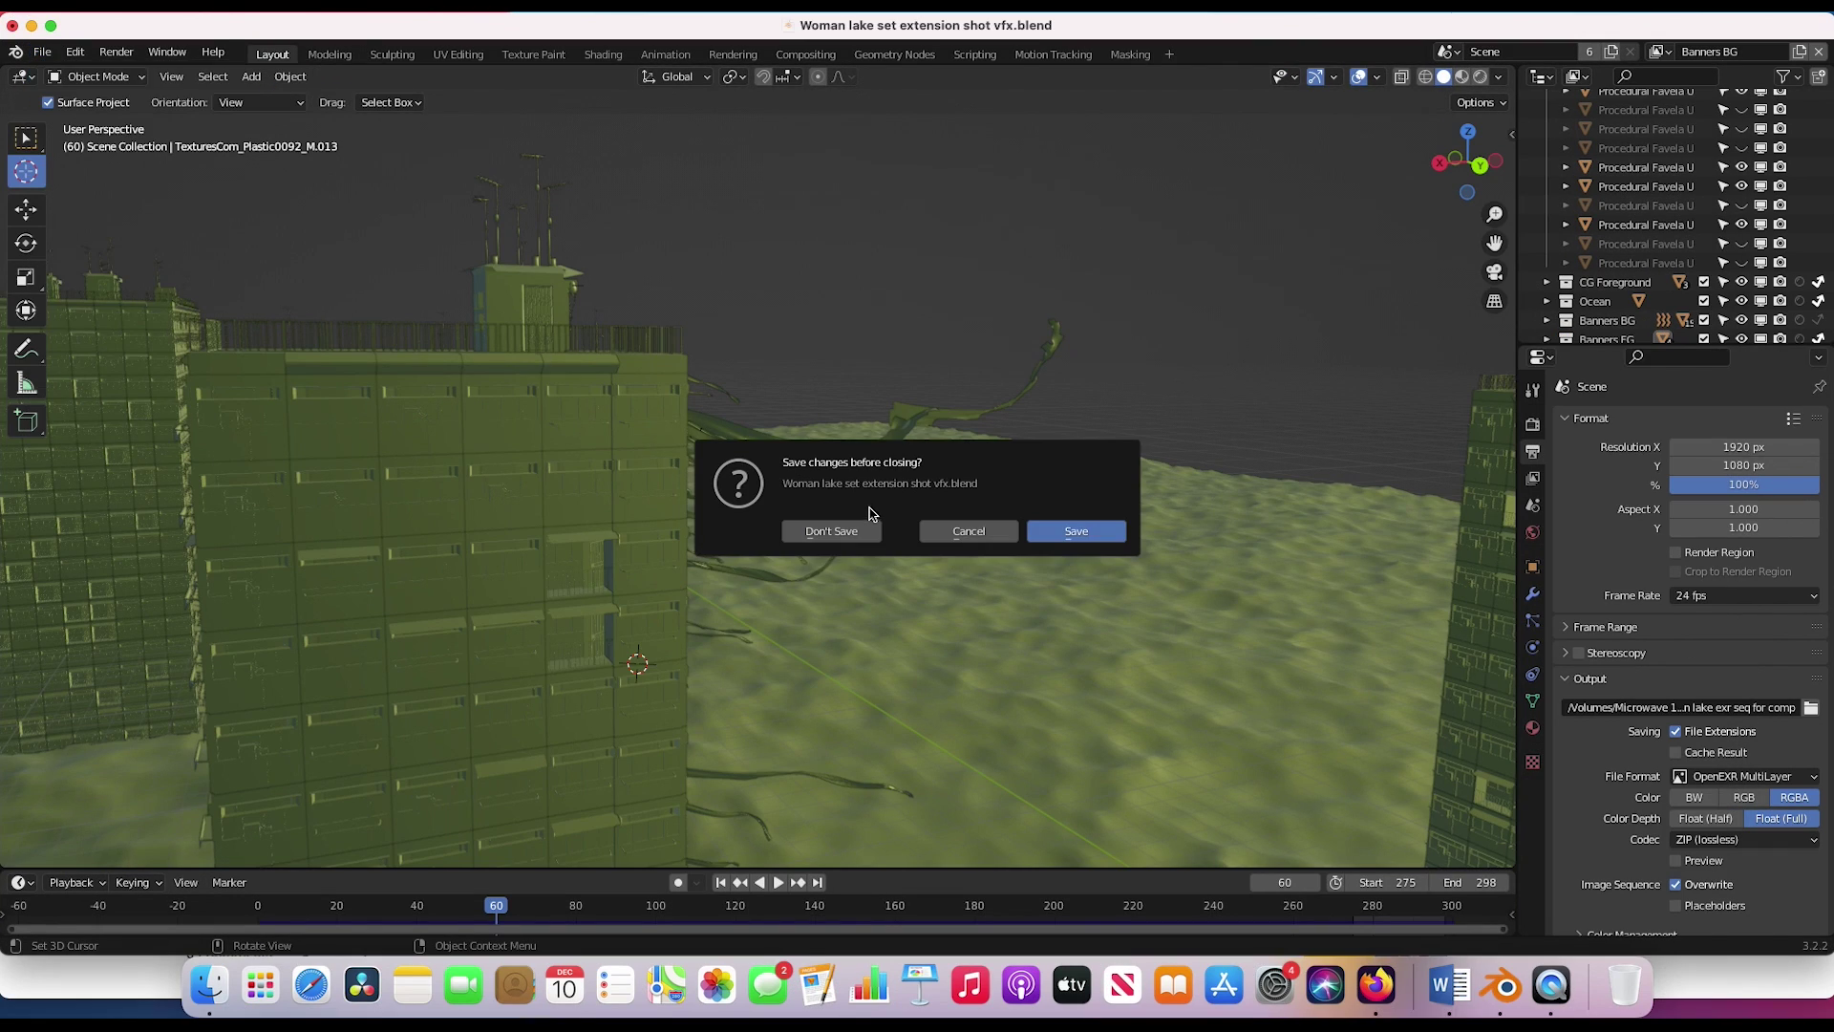
left_click(831, 535)
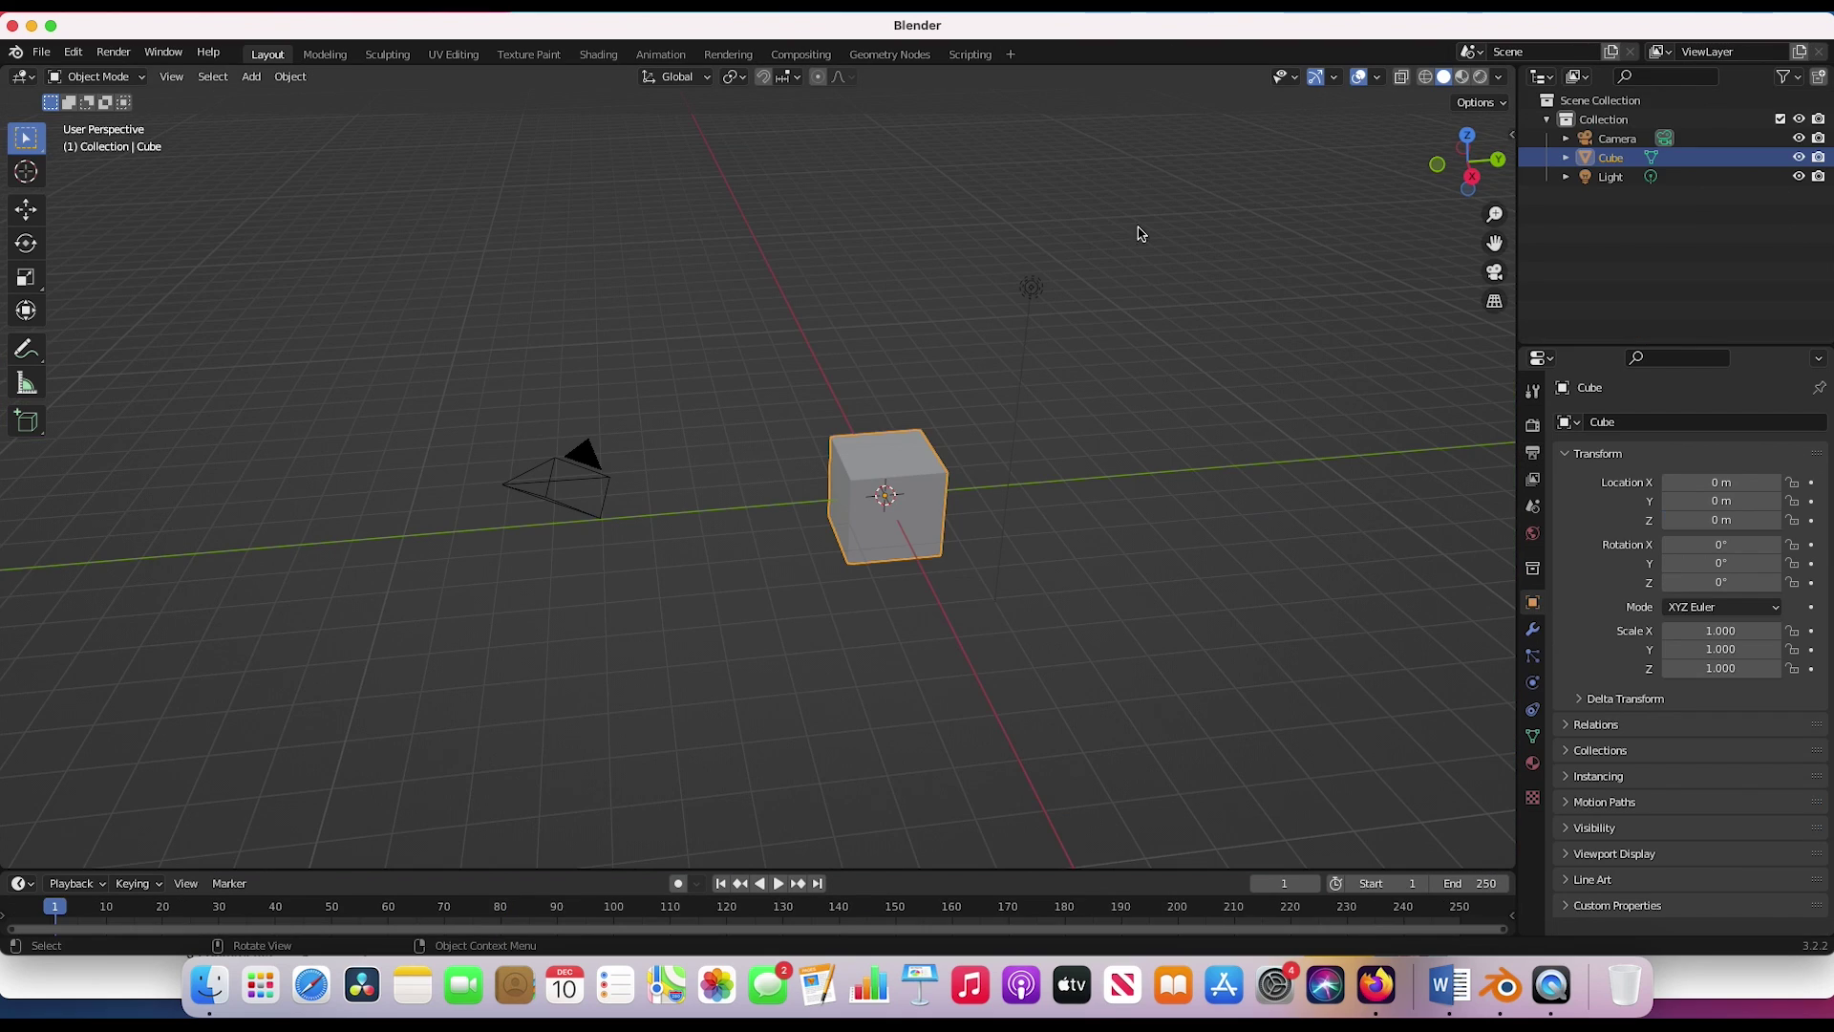
- Delete the default camera, cube and light from the new scene
left_click_drag(1218, 184, 455, 685)
key("x")
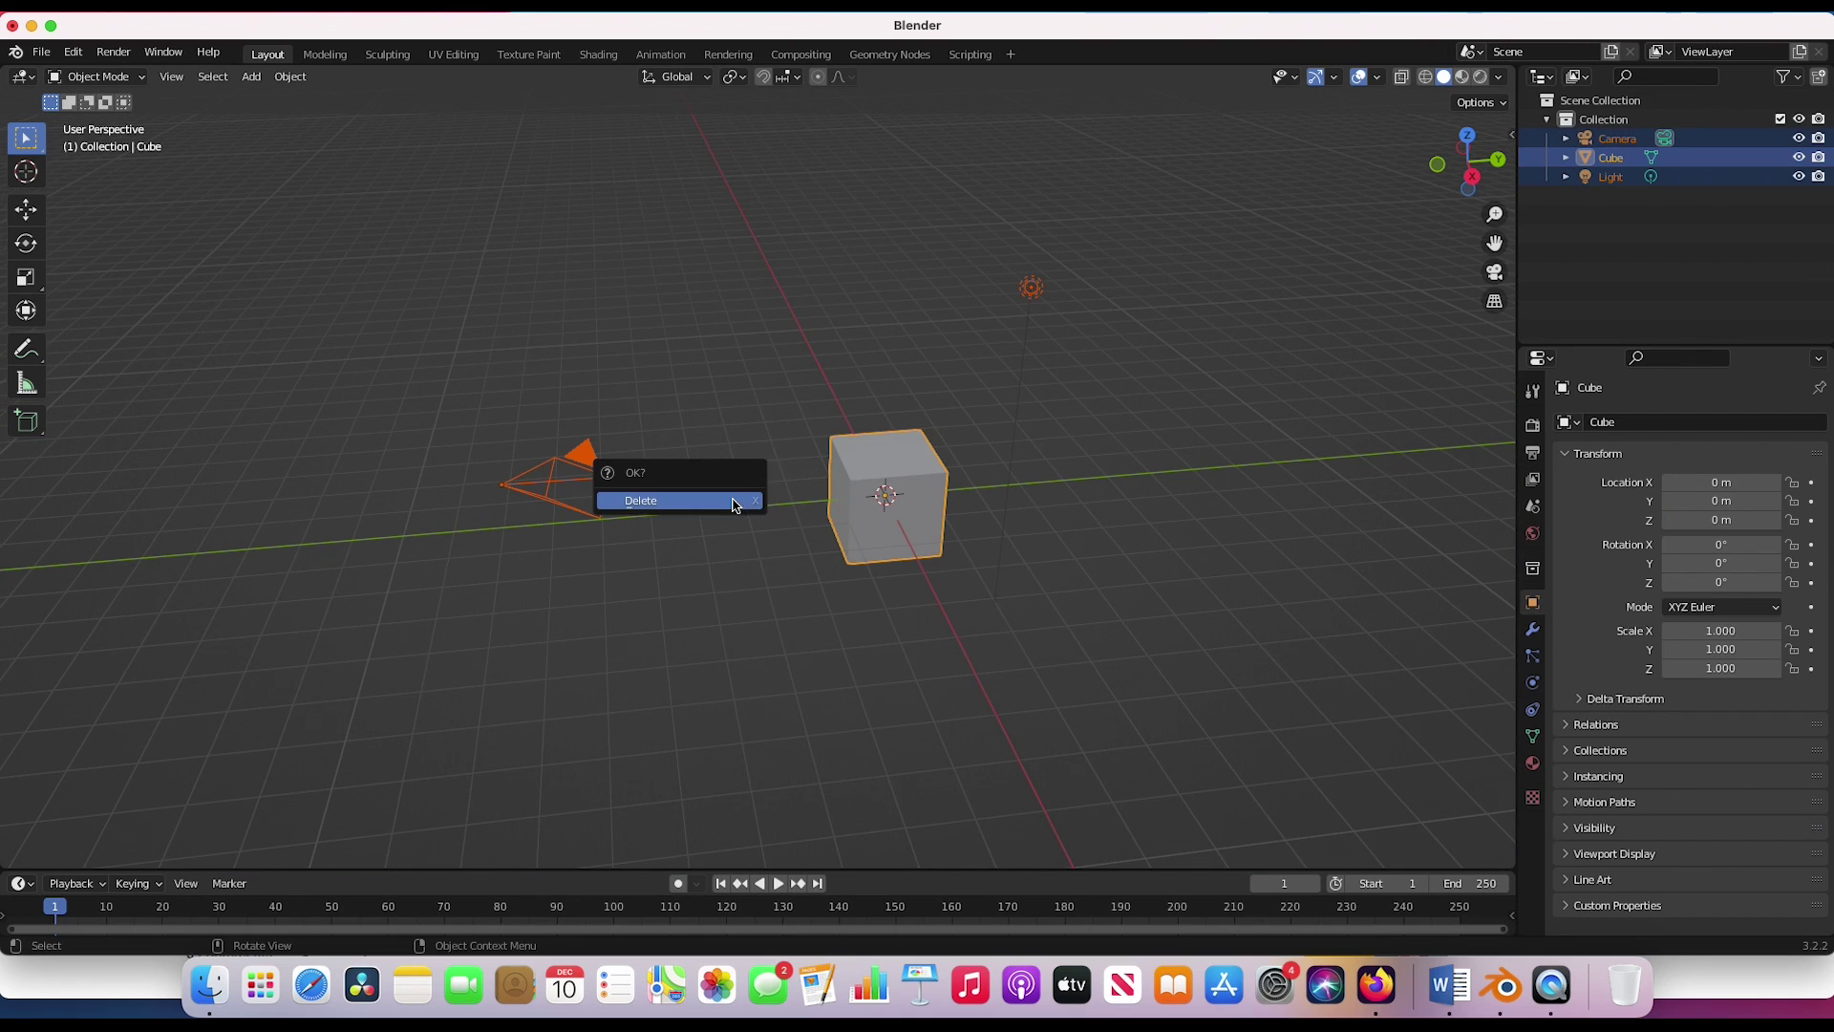
left_click(736, 500)
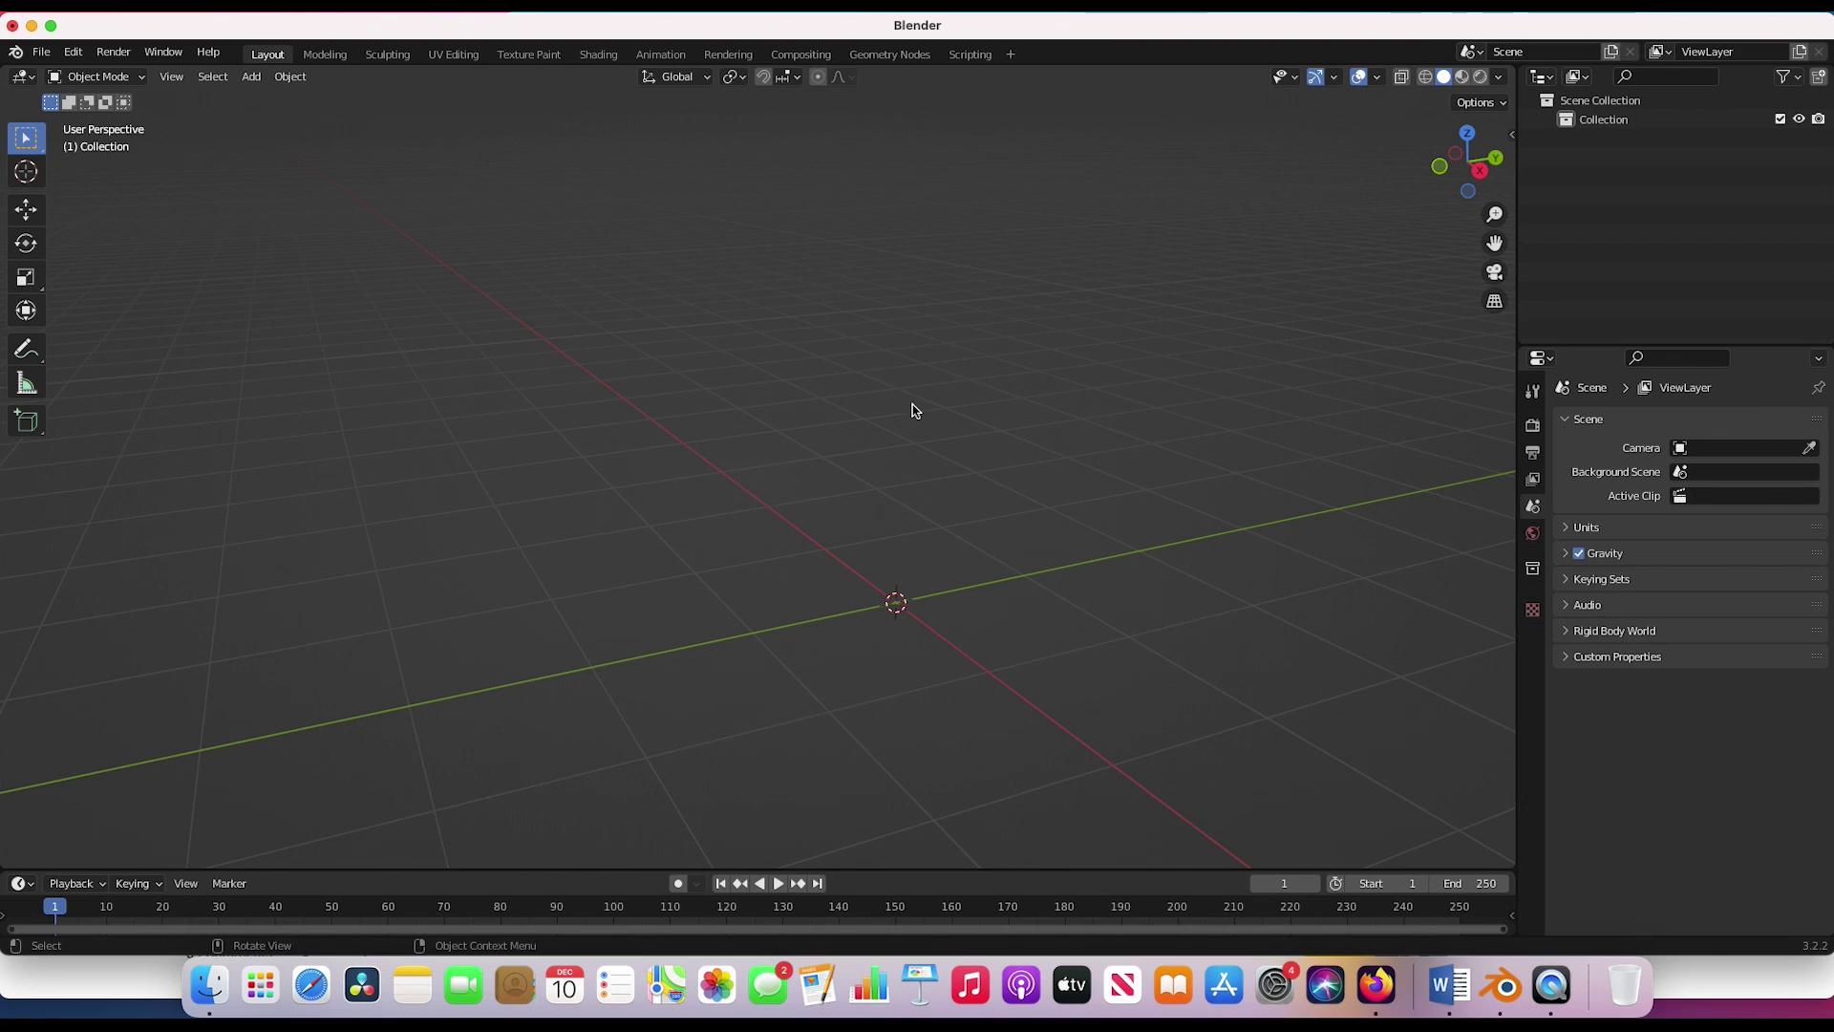
key("shift+a")
- Add a plane and rotate it 90° around Y so it stands upright
mouse_move(876, 406)
left_click(1015, 414)
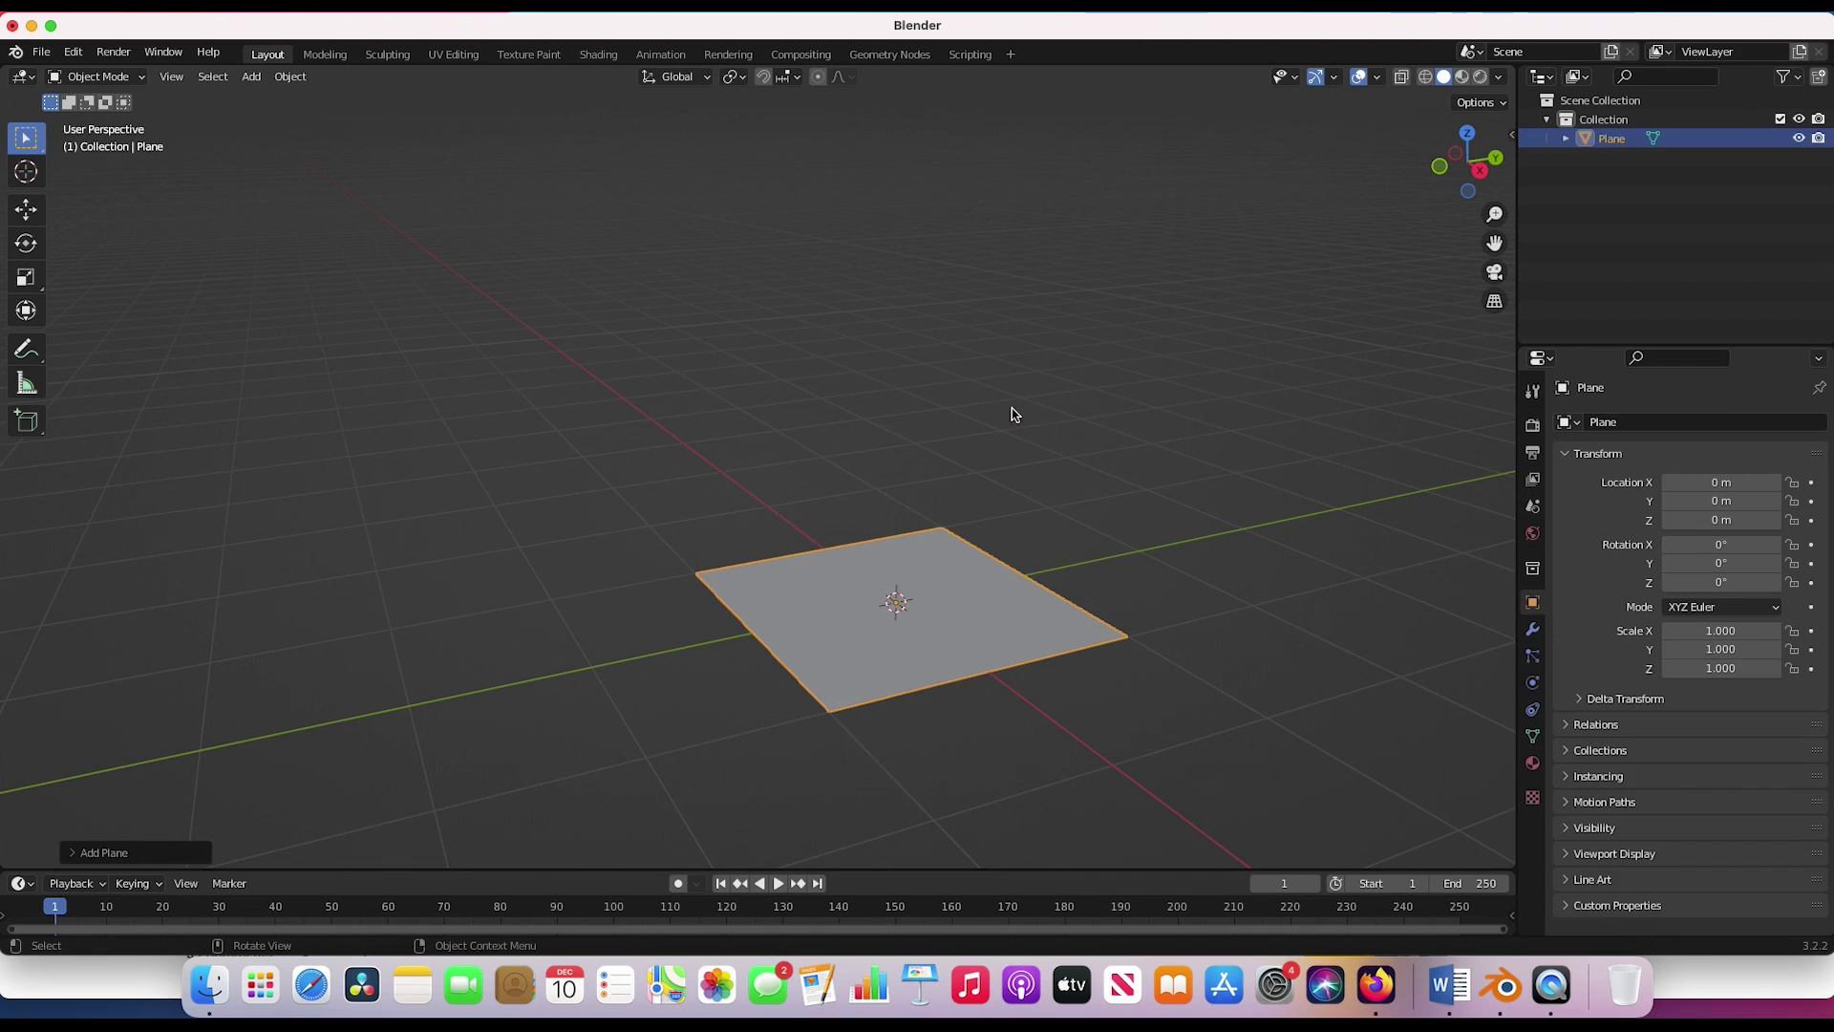
key("r")
type("y")
type("90")
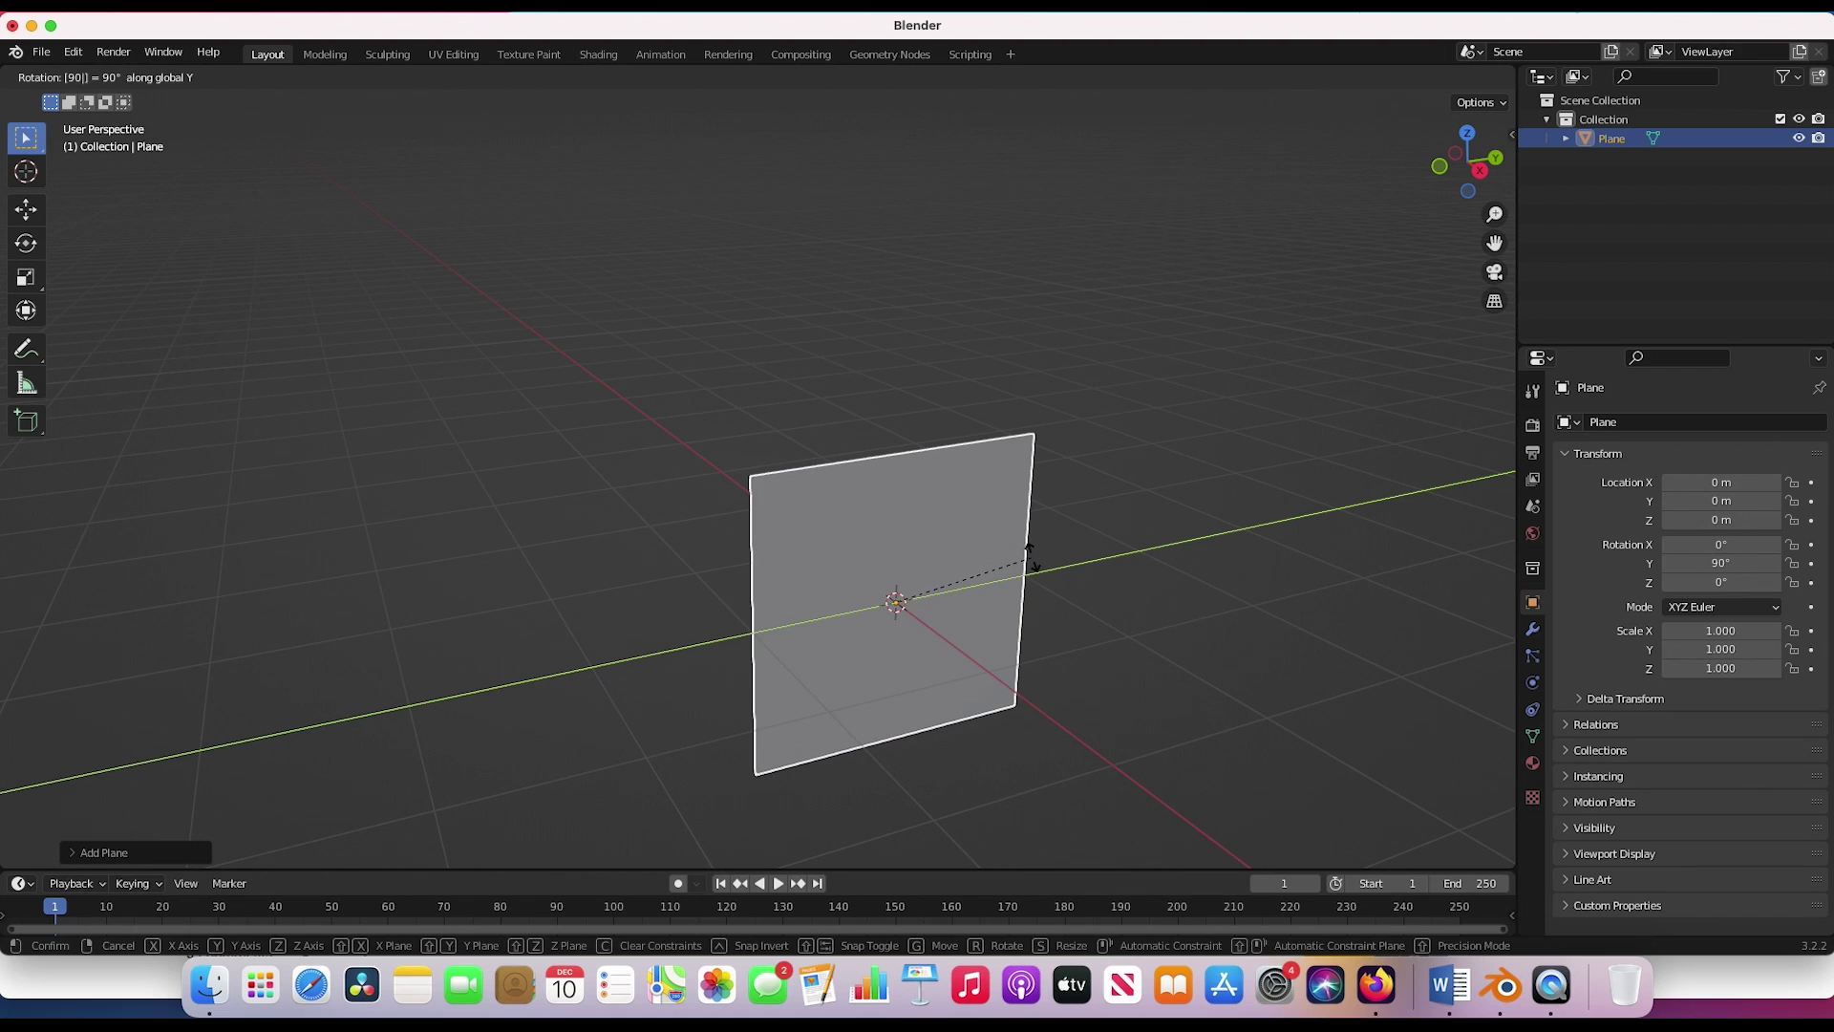
key("Return")
scroll(1031, 564, "down", 5)
- Raise the plane to 1.4188 m and stretch it to a Y scale of 4.935
key("g")
key("z")
left_click(991, 455)
key("s")
key("x")
key("y")
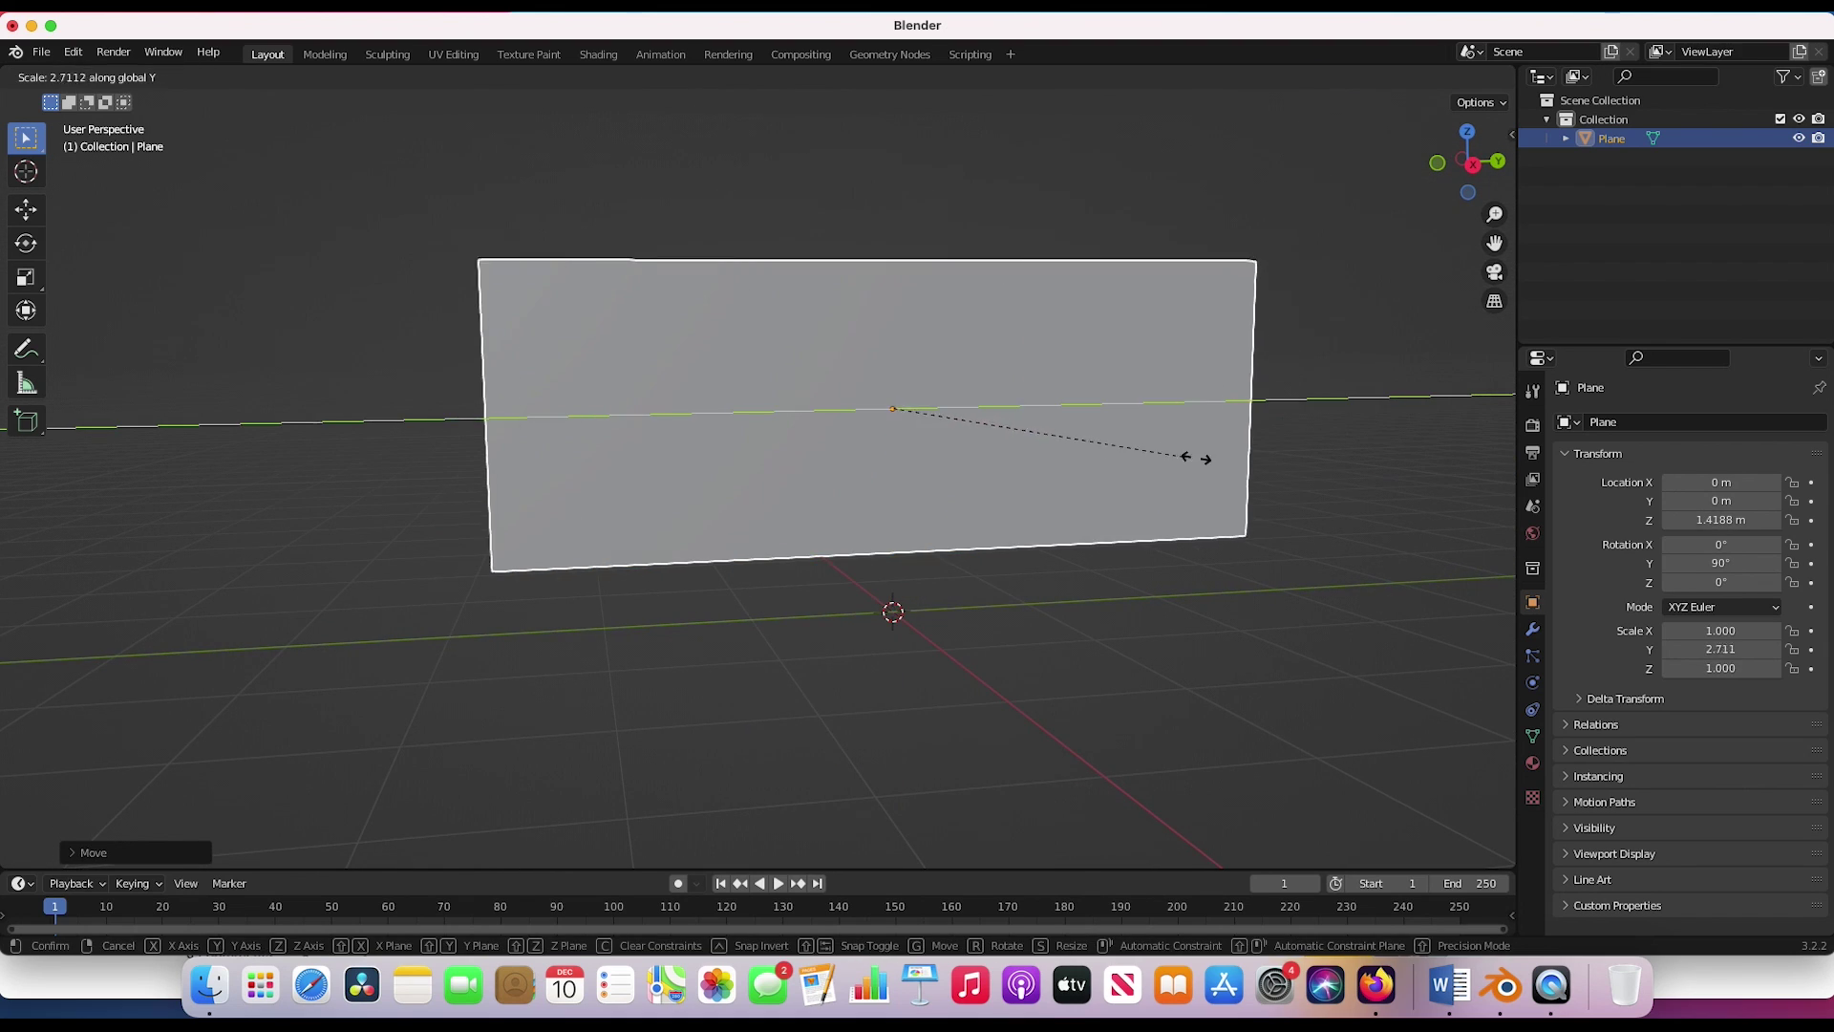
left_click(1424, 500)
- Stretch the plane further to Y scale 9.111 and raise it to 3.7662 m
scroll(1424, 499, "down", 6)
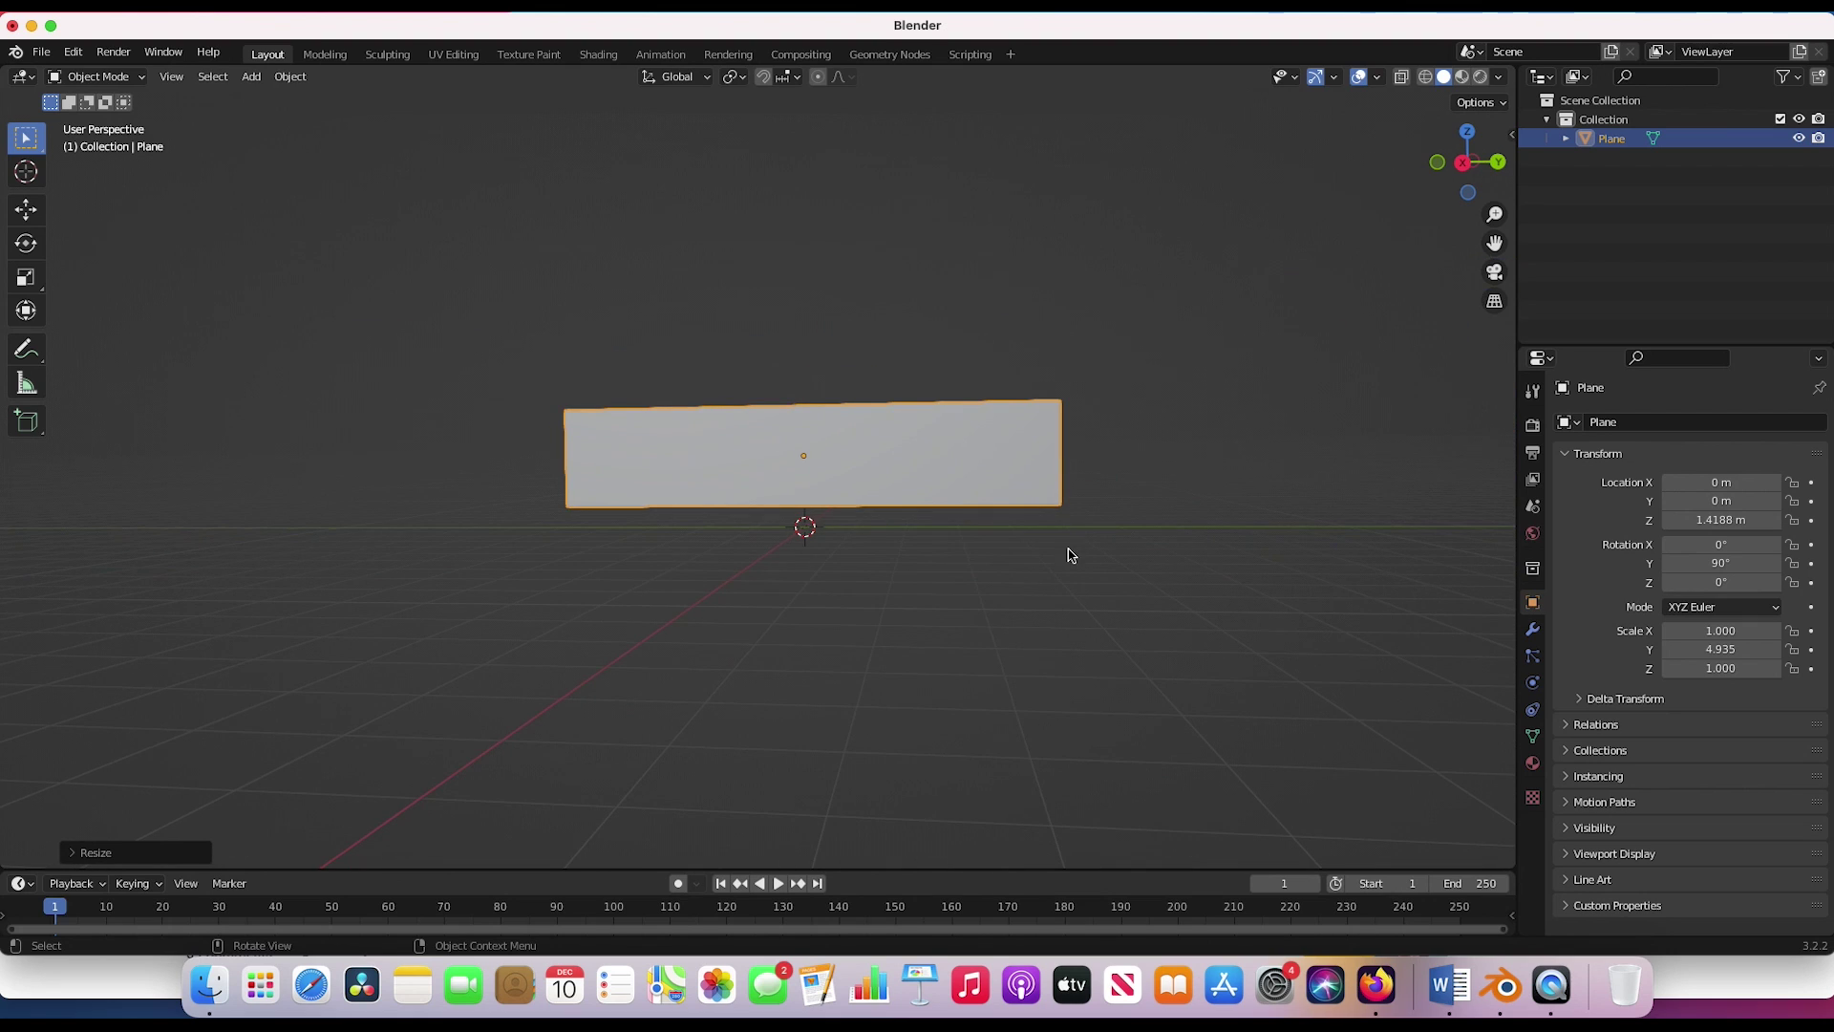
key("s")
key("y")
left_click(1163, 577)
key("g")
key("z")
left_click(692, 486)
- Switch the viewport to wireframe shading and orbit around the strip
scroll(693, 487, "left", 5)
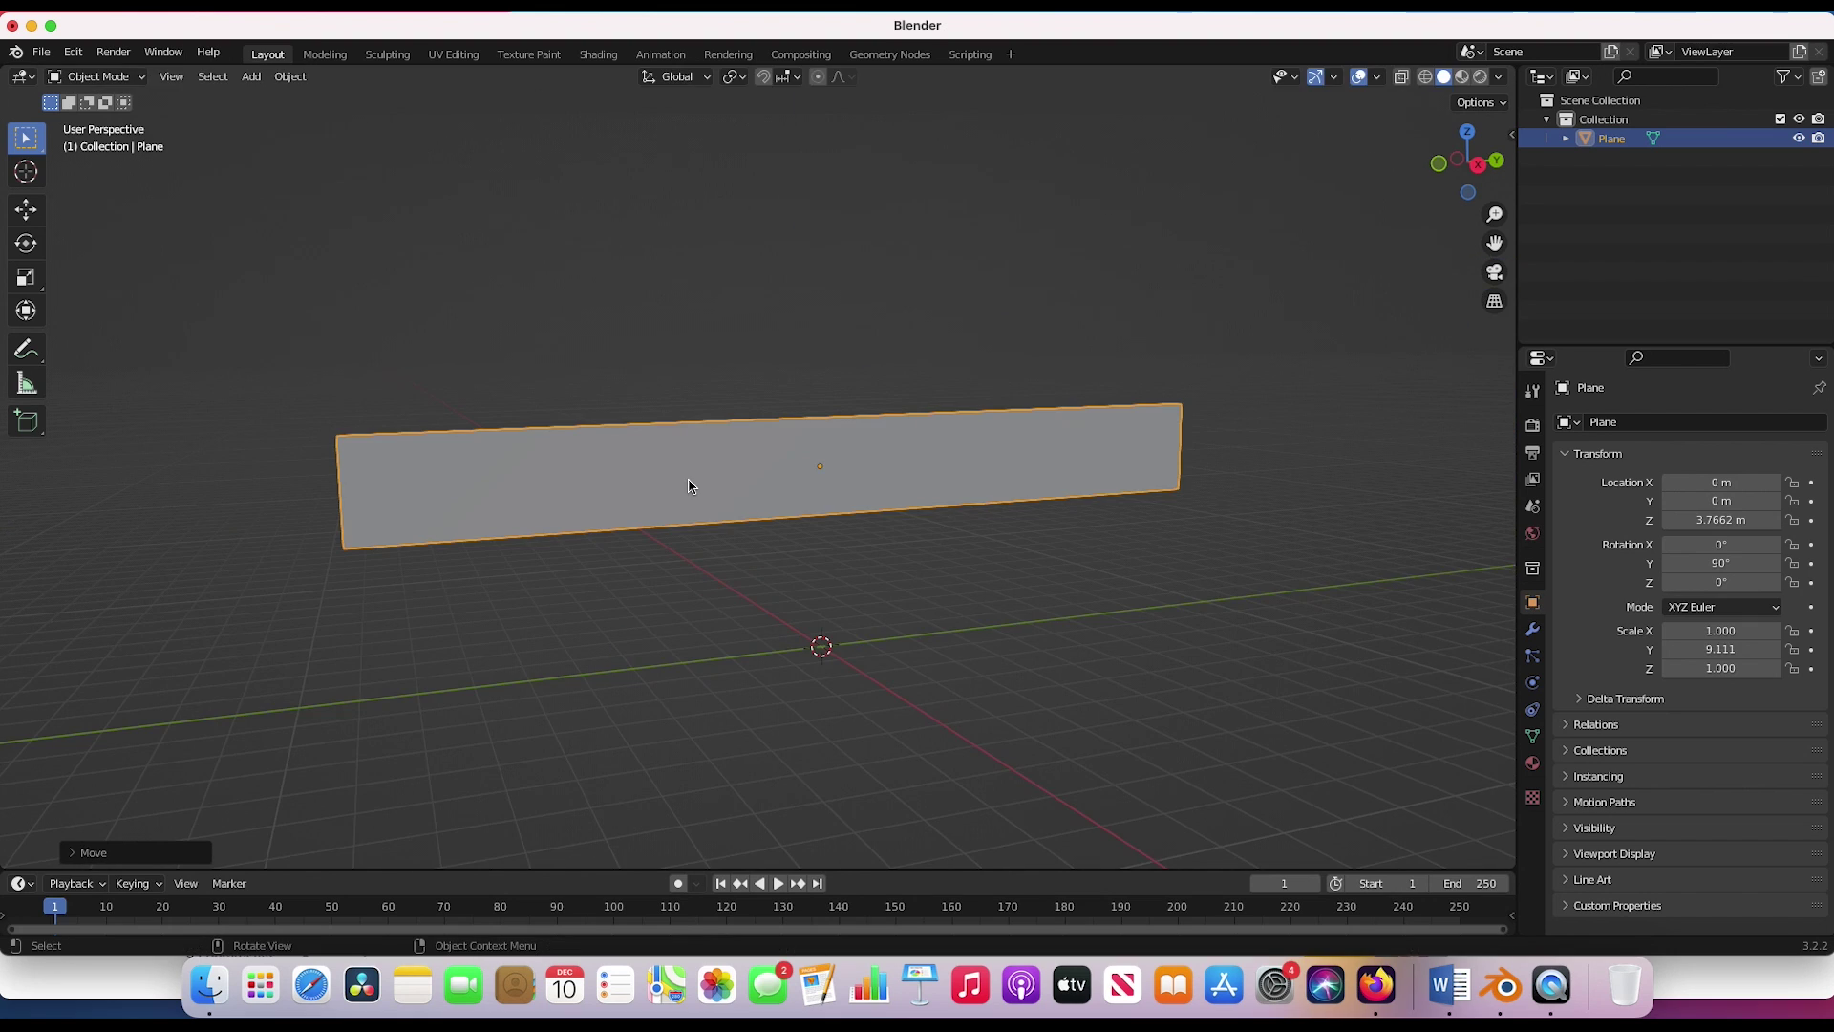
key("z")
left_click(841, 426)
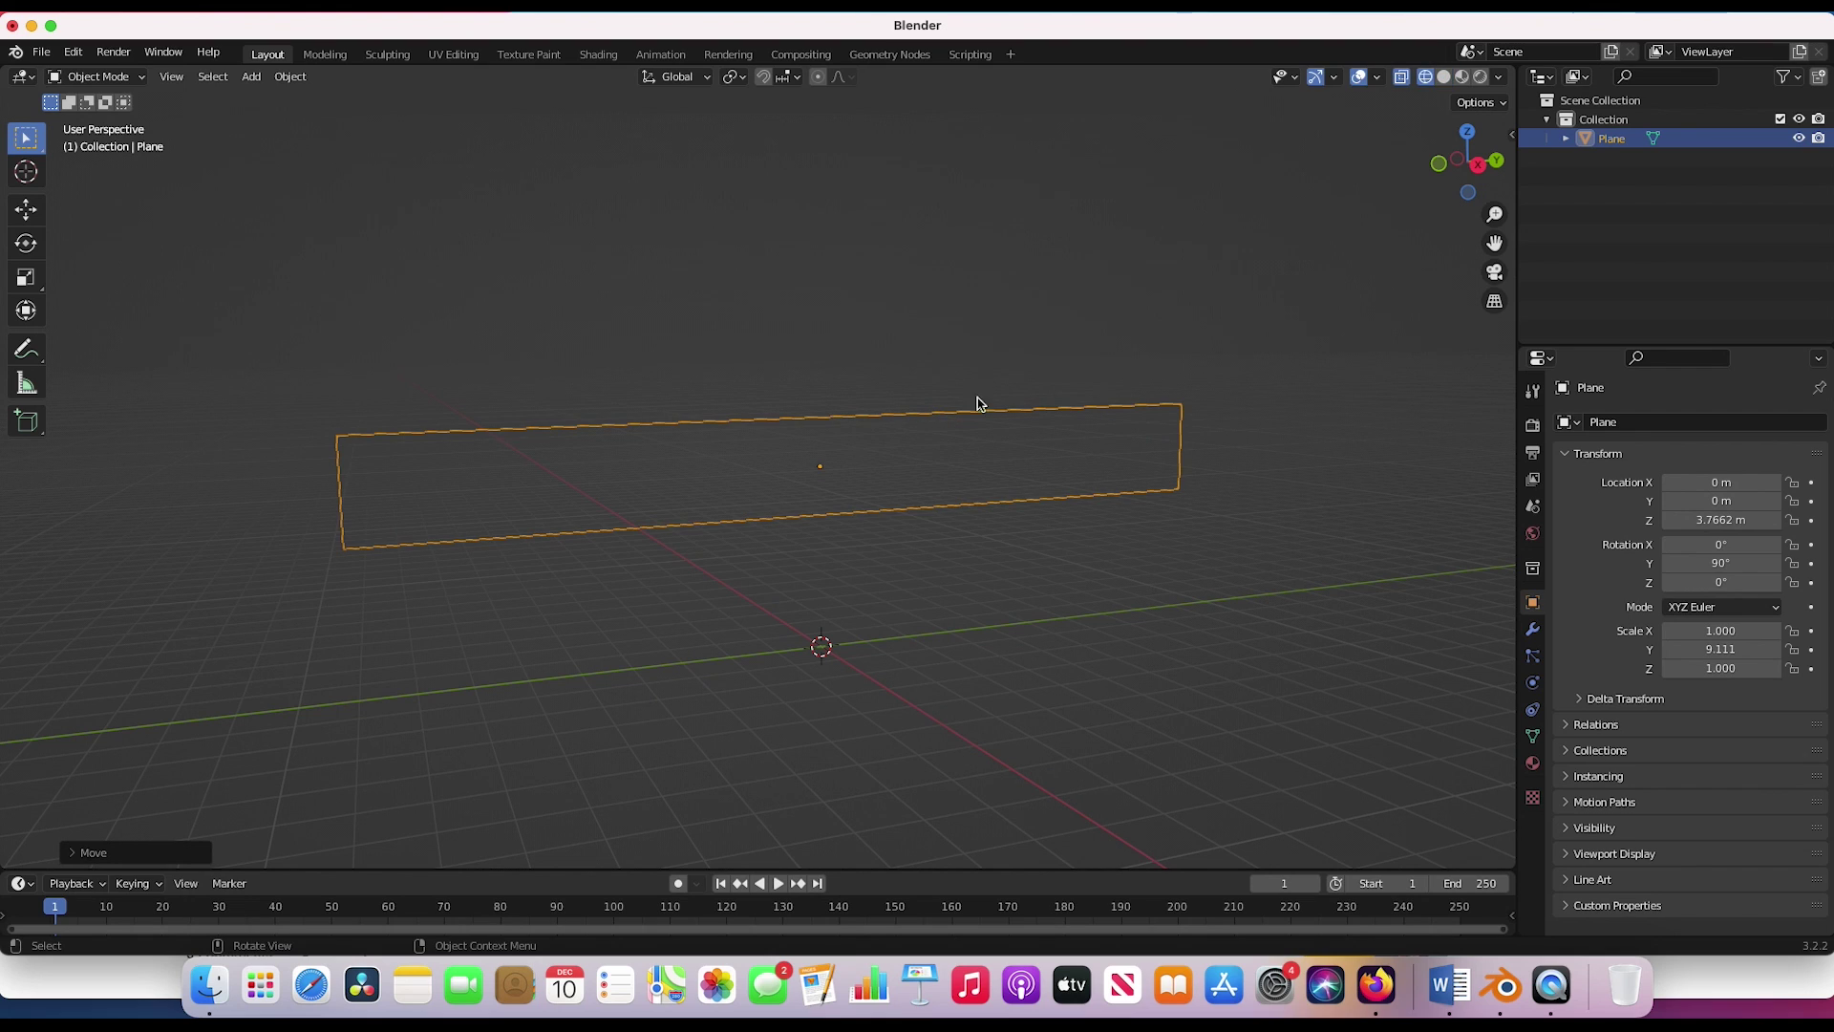
middle_click_drag(990, 440, 711, 492)
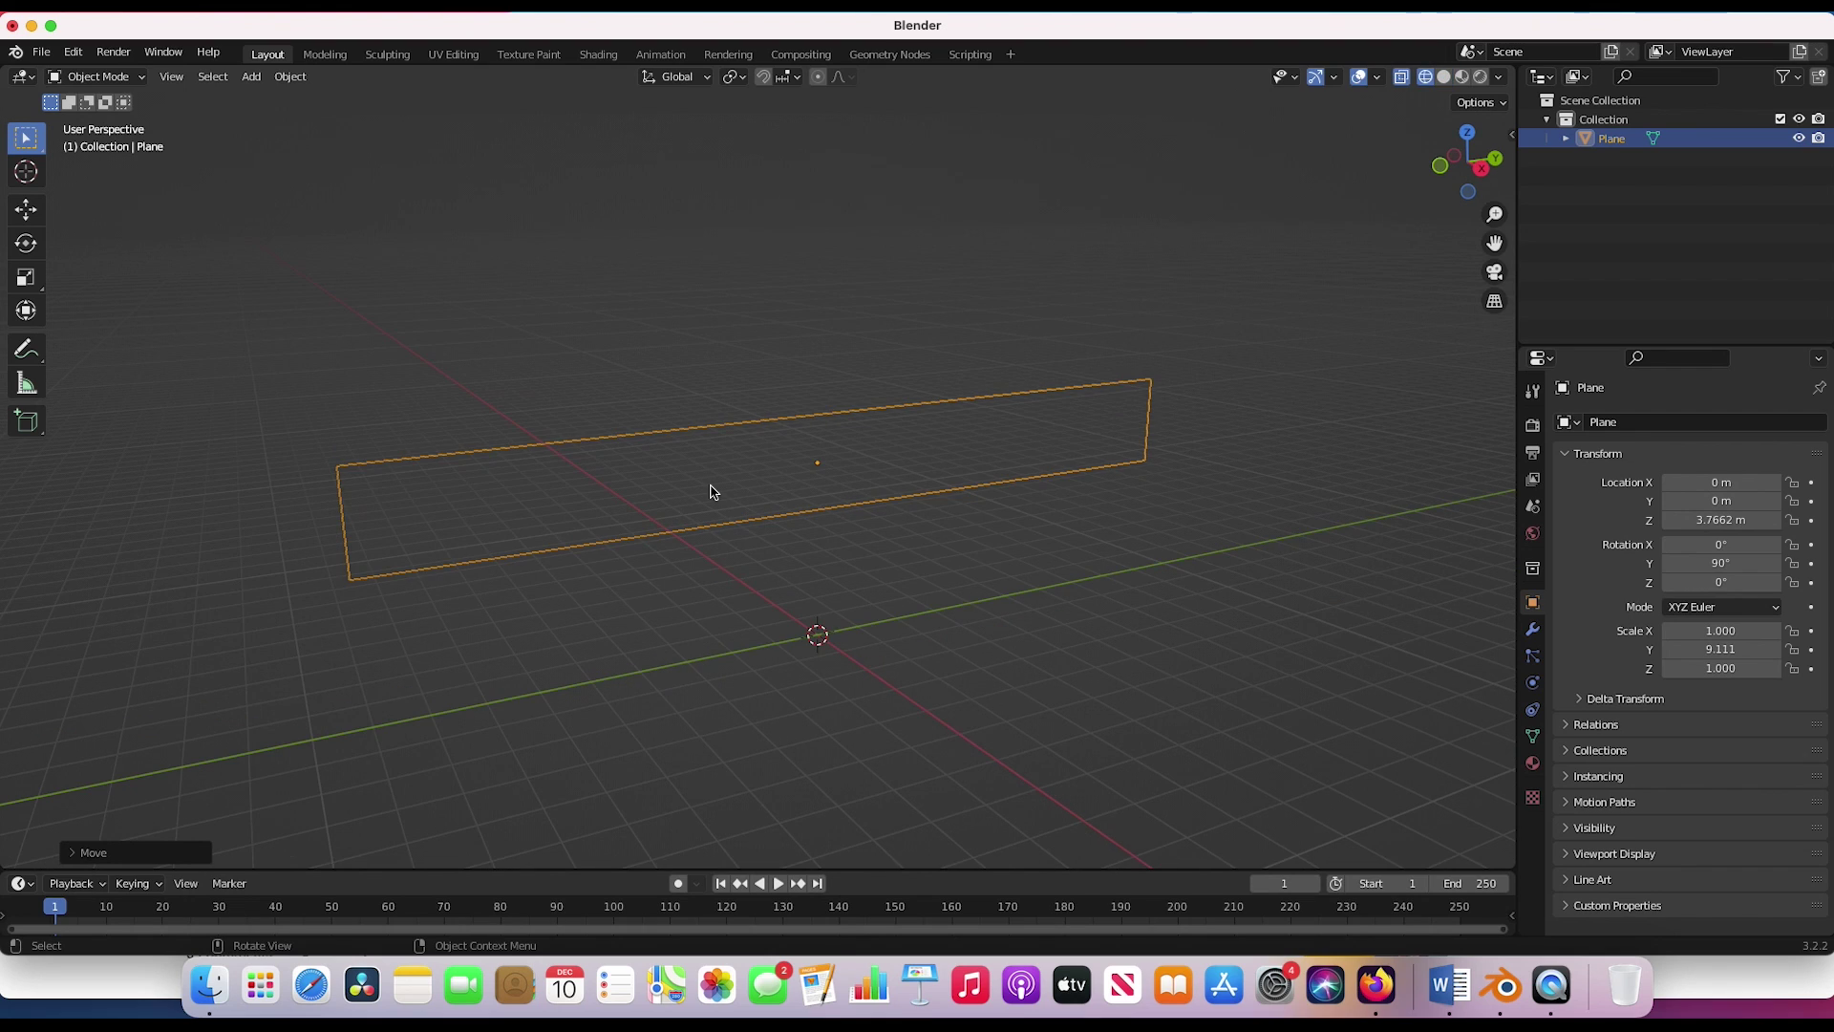
scroll(711, 492, "left", 3, "shift")
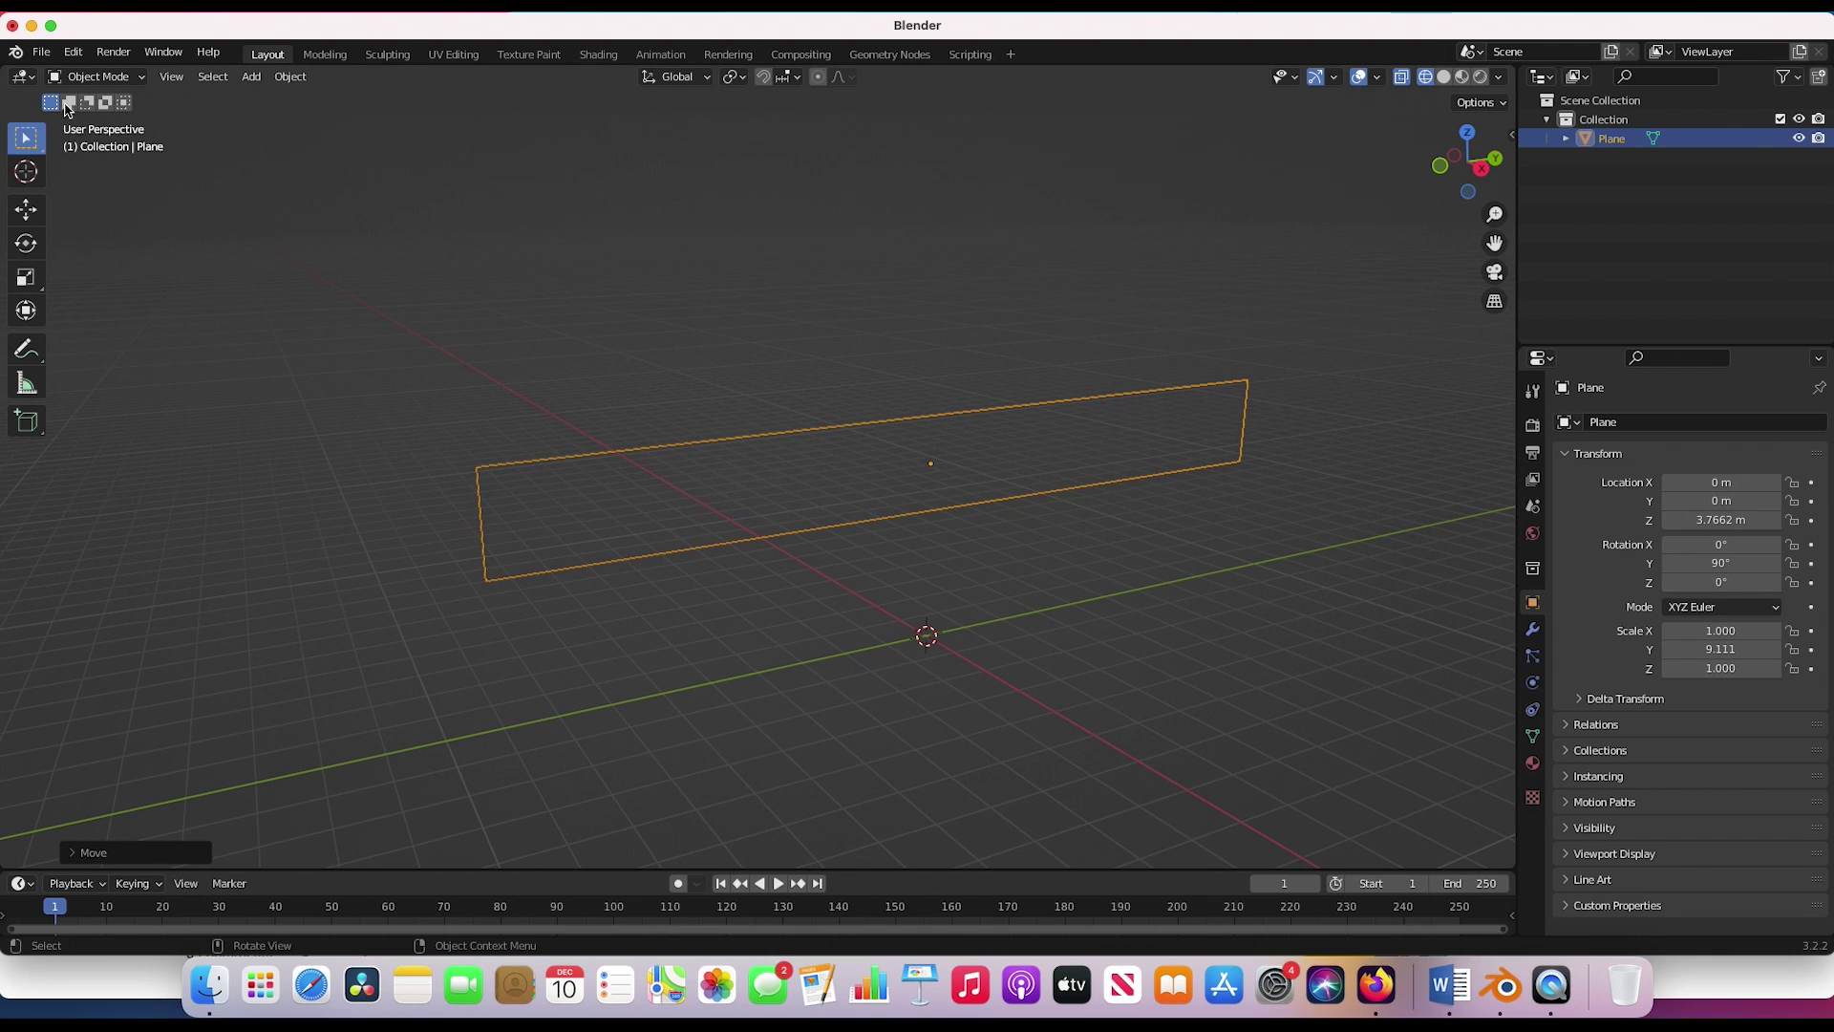
- Put the plane into Edit Mode
left_click(93, 76)
left_click(91, 120)
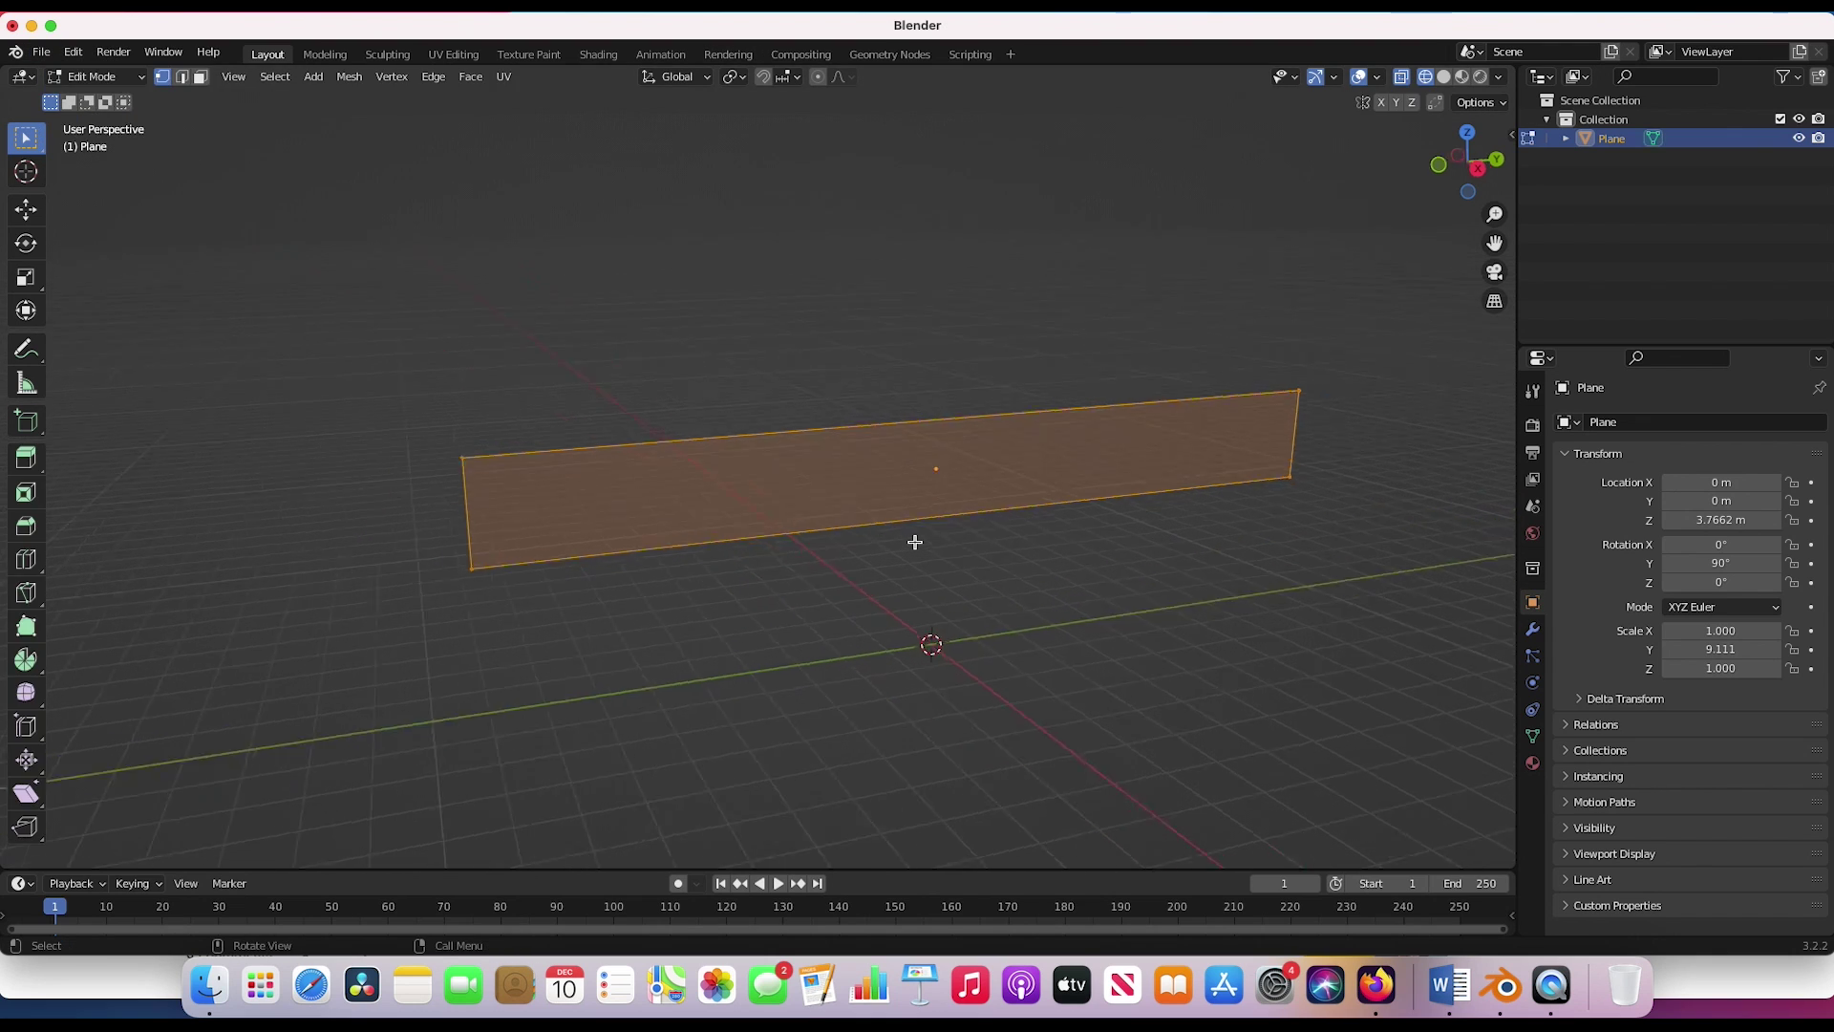
scroll(915, 542, "right", 2)
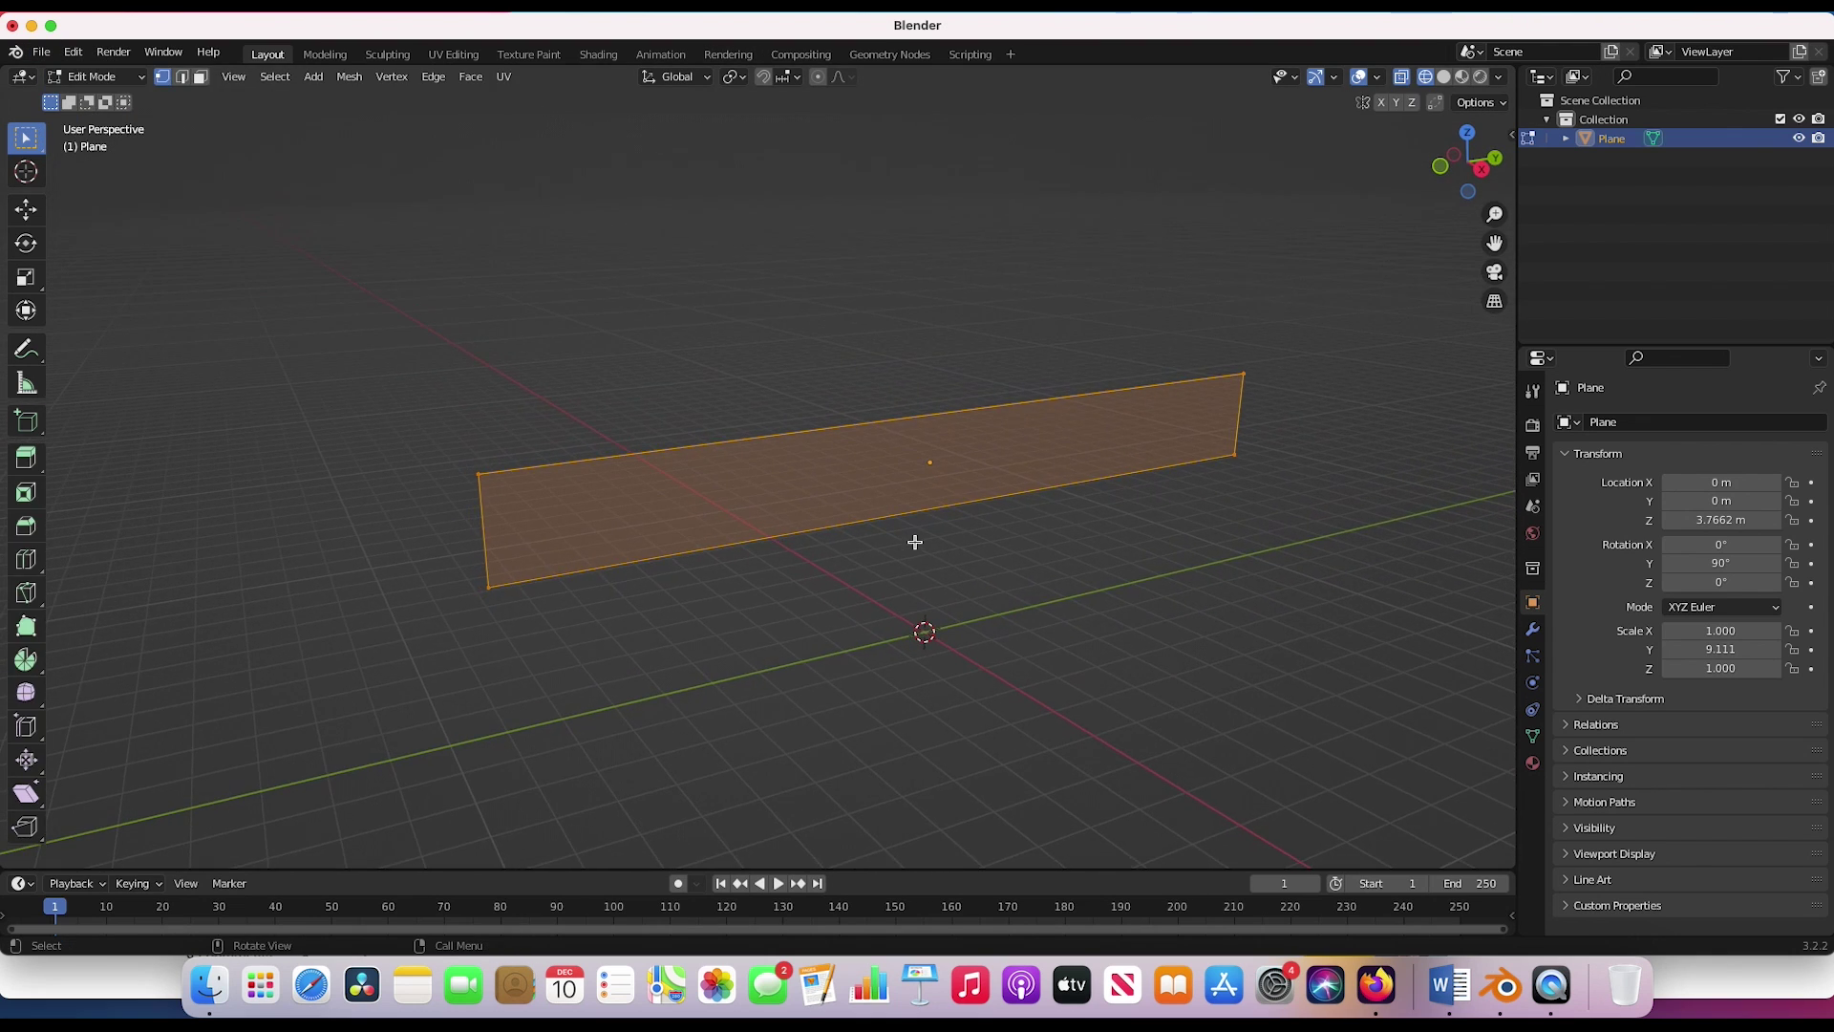
scroll(1061, 491, "up", 3, "shift")
scroll(1060, 491, "down", 4)
left_click(84, 75)
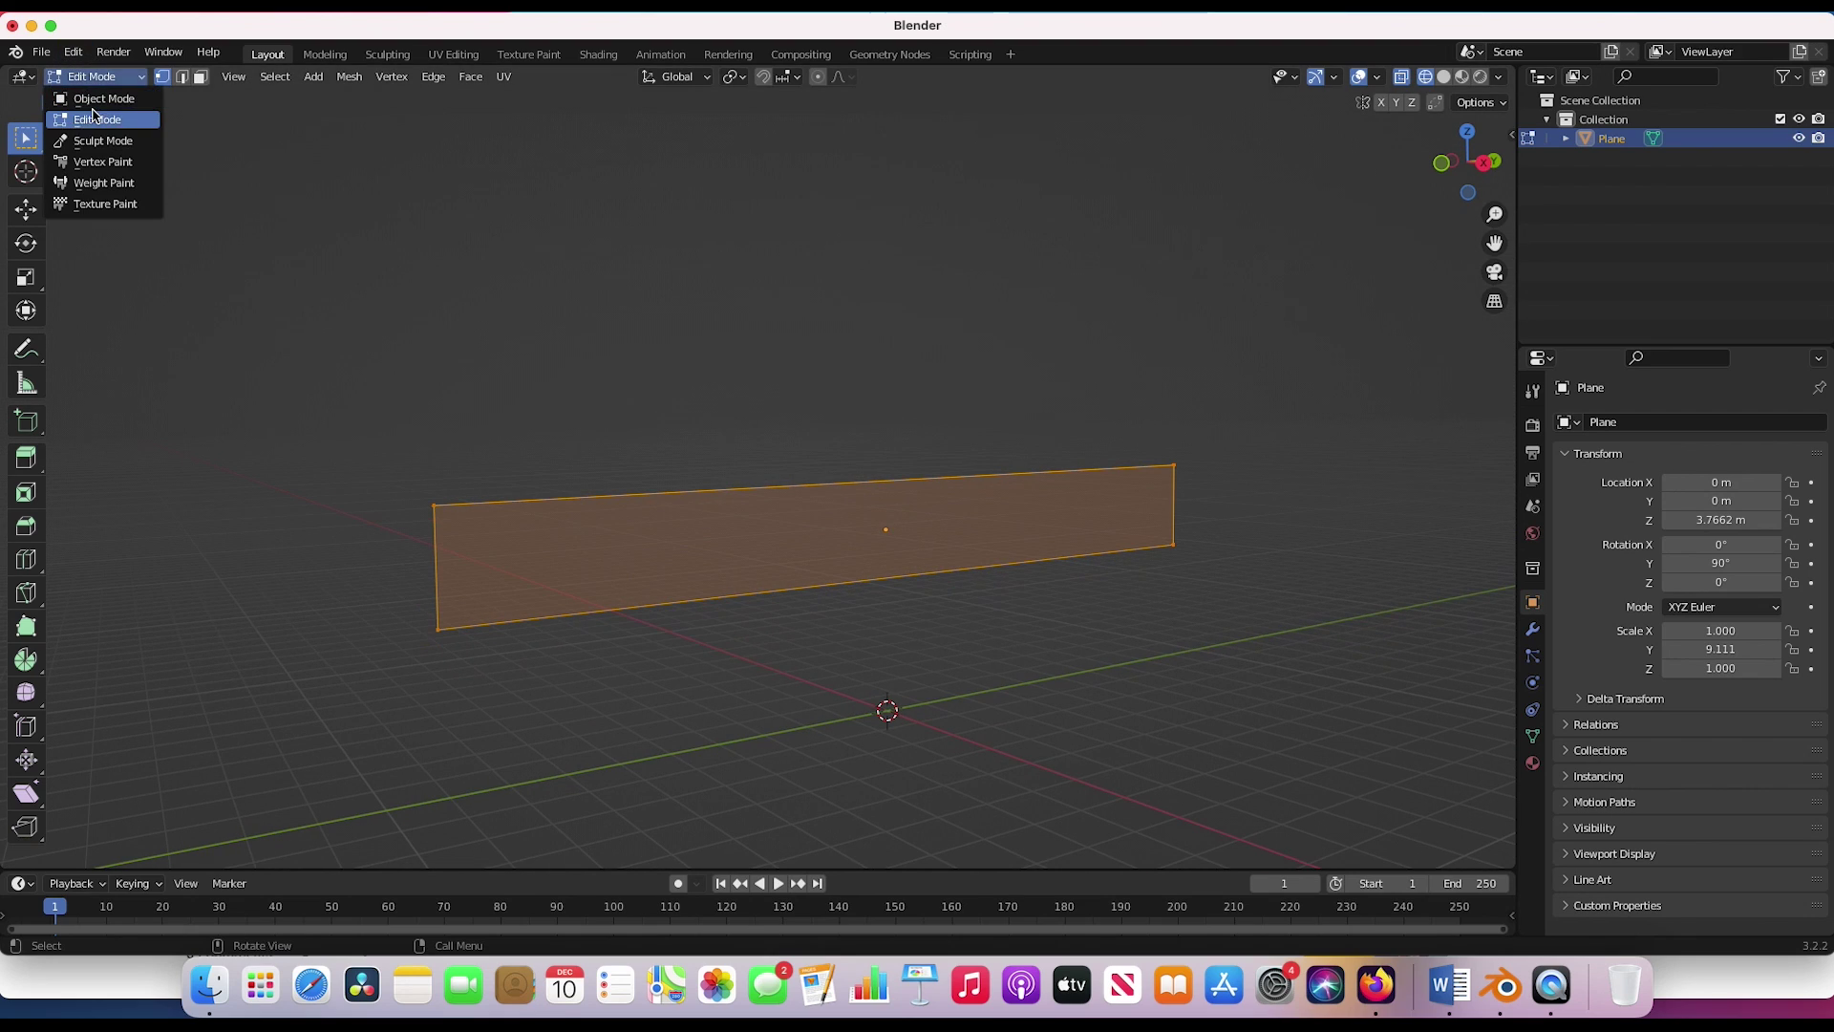
left_click(84, 121)
- Select the whole plane mesh and subdivide it with 10 cuts
left_click_drag(1313, 381, 254, 743)
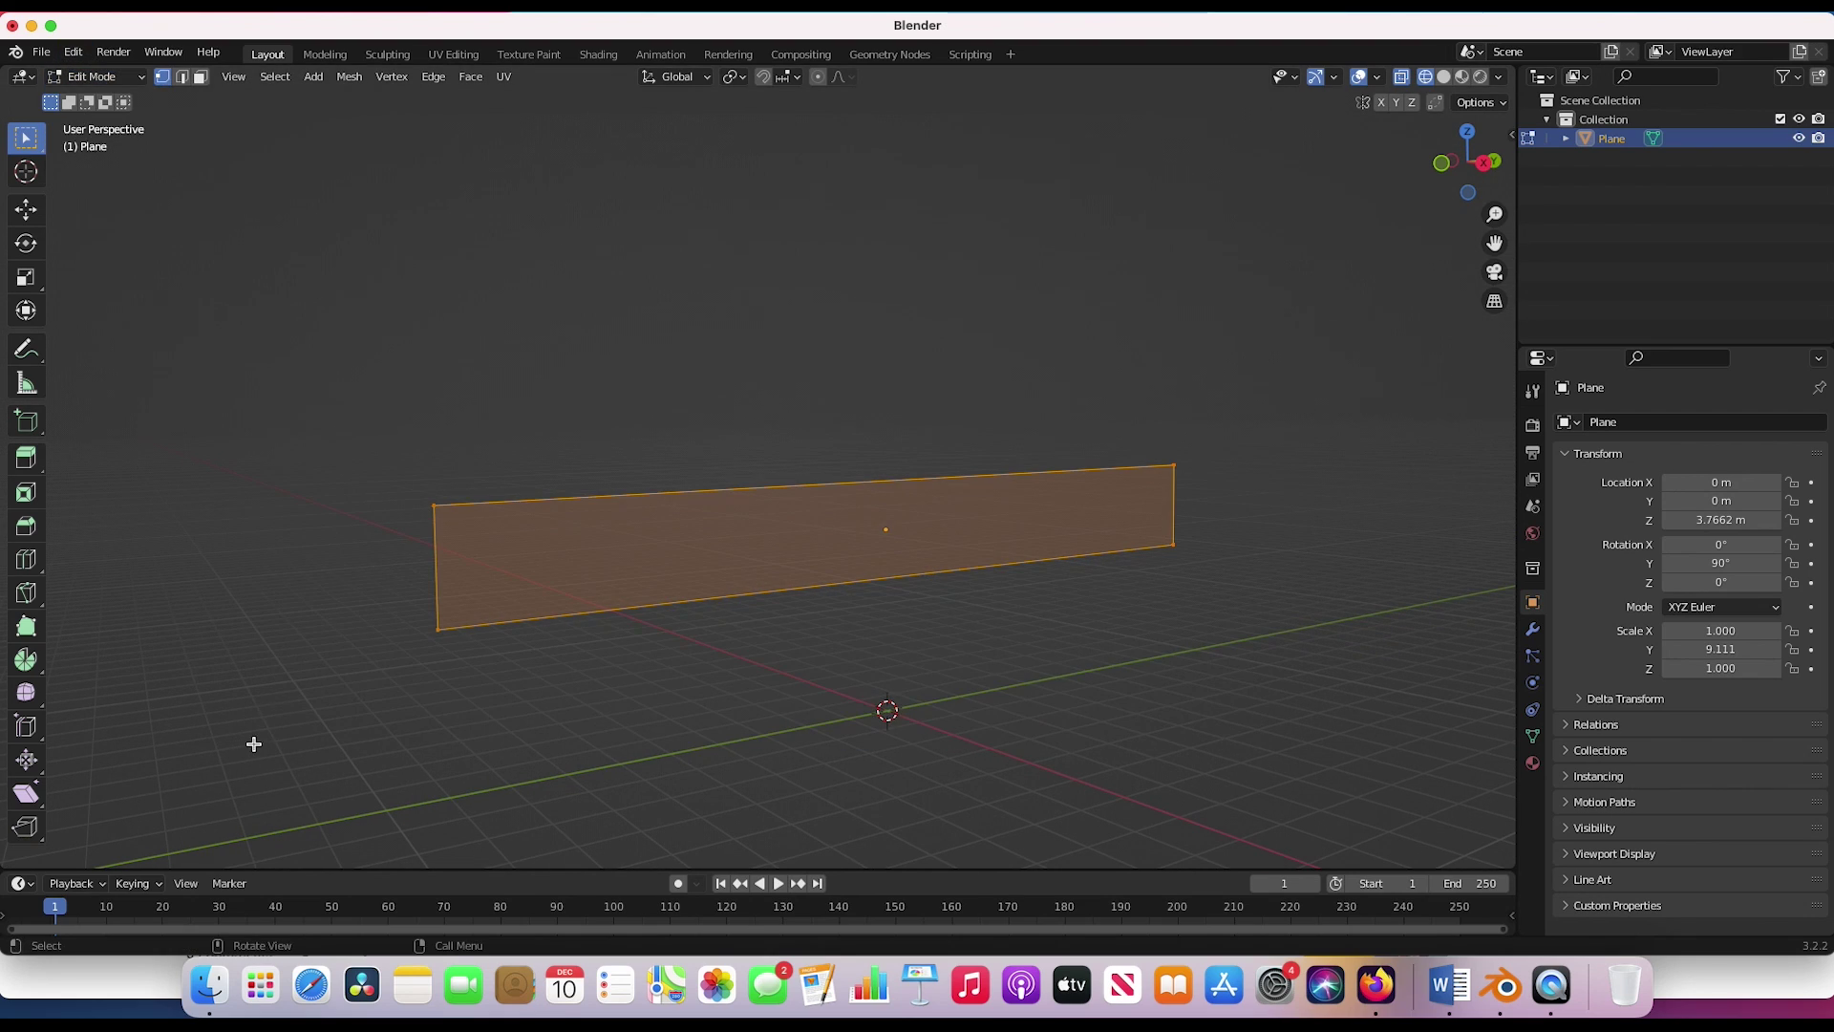
left_click(433, 77)
left_click(470, 179)
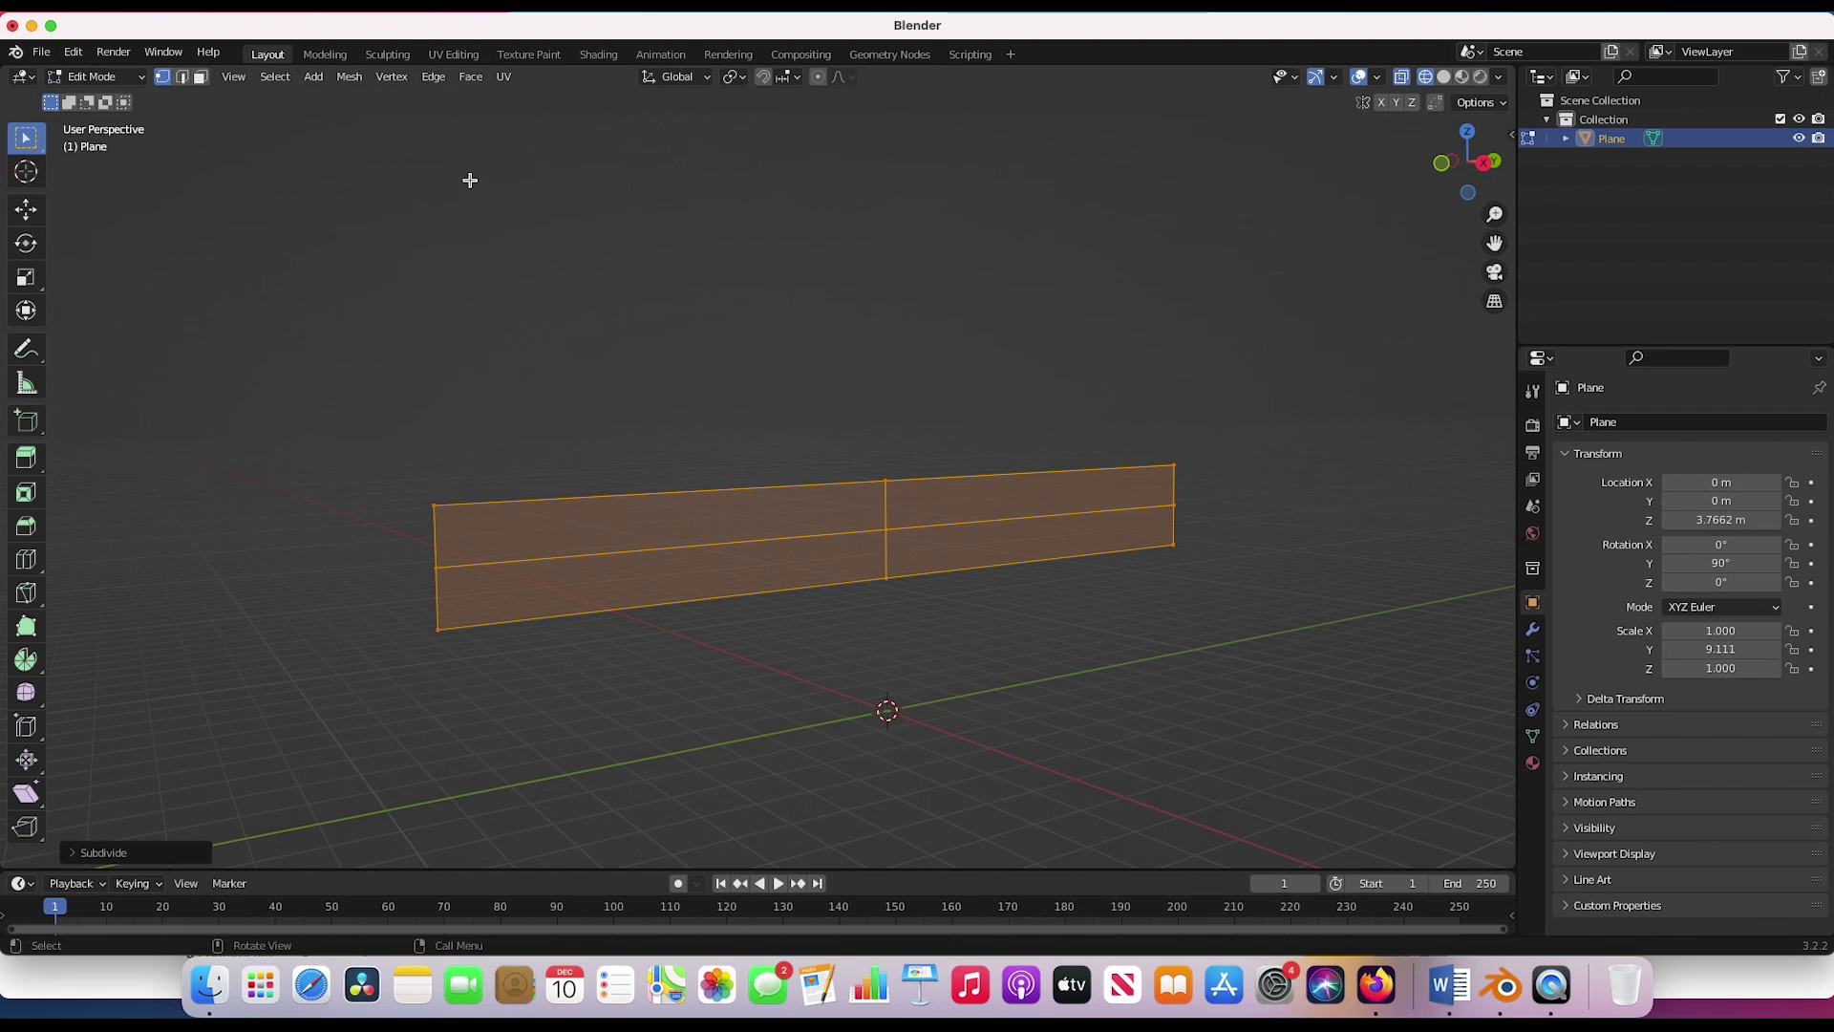
left_click(73, 853)
left_click(314, 721)
left_click(314, 721)
left_click(314, 721)
left_click(315, 721)
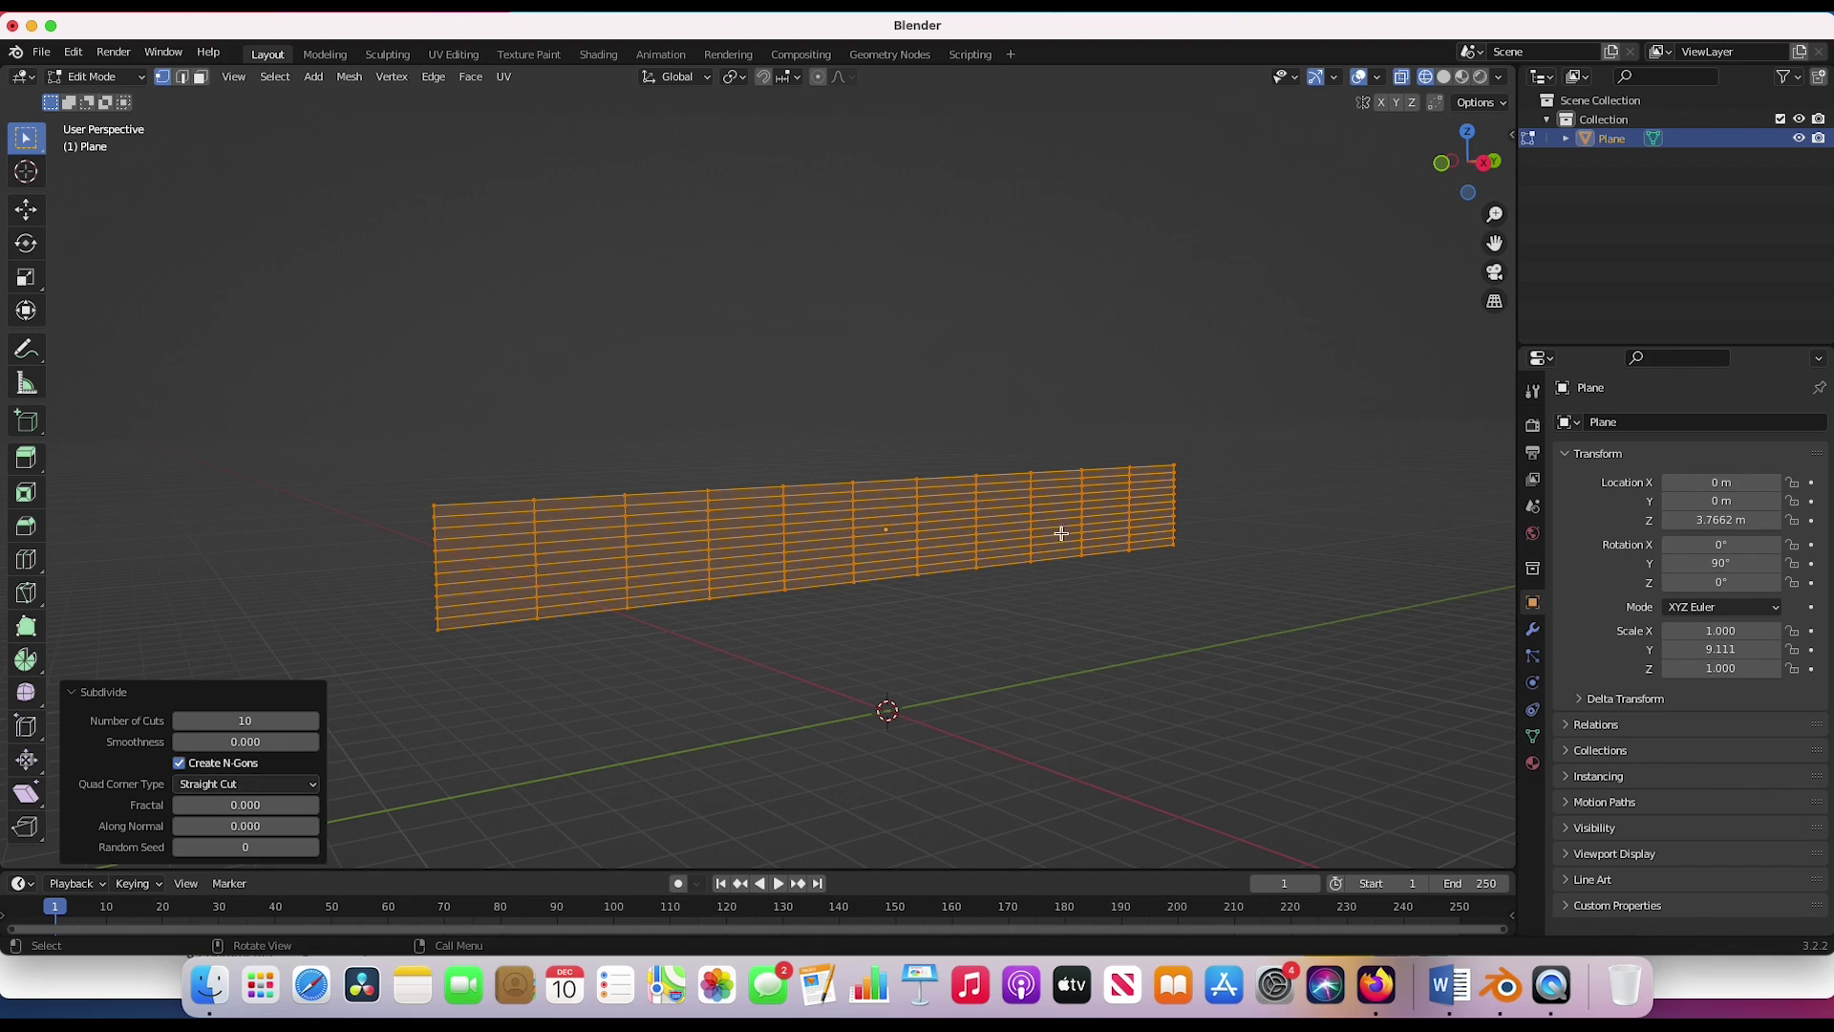
- Subdivide the dense grid once more and return to Object Mode
left_click(432, 76)
left_click(462, 180)
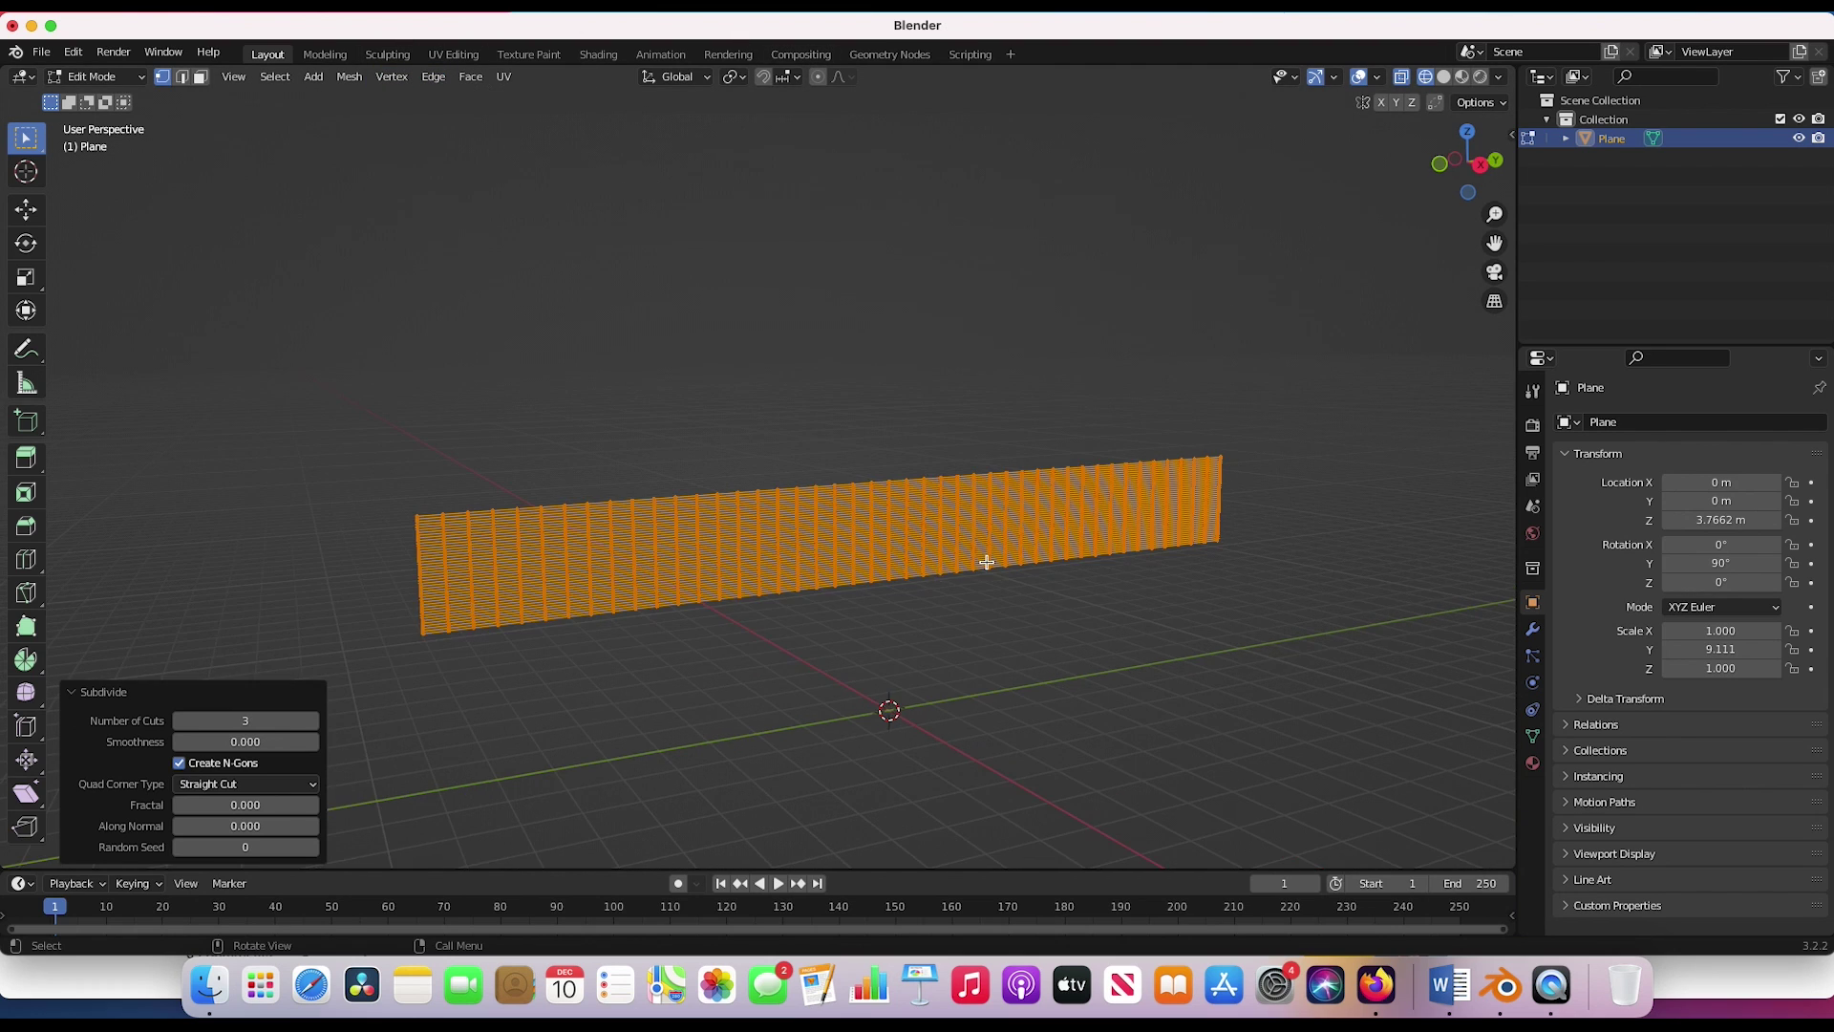
scroll(987, 562, "left", 10)
scroll(987, 561, "right", 10)
scroll(987, 561, "up", 4)
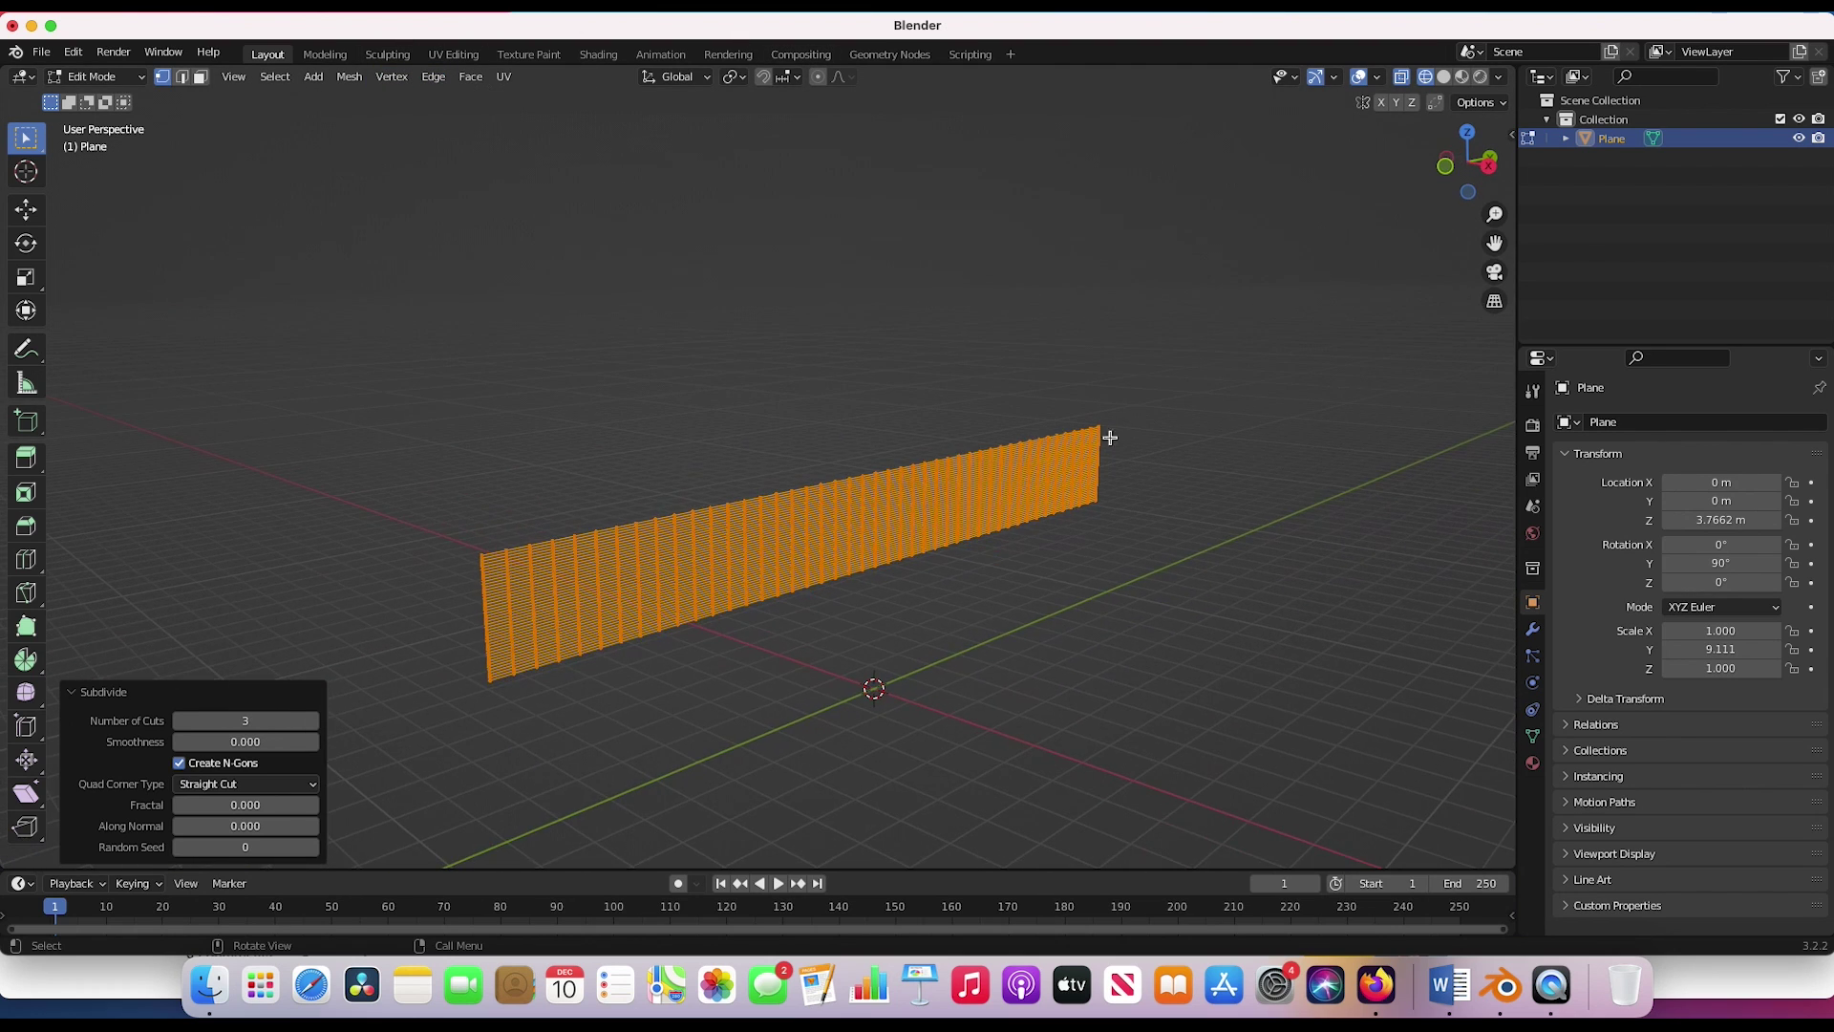
scroll(948, 508, "left", 10)
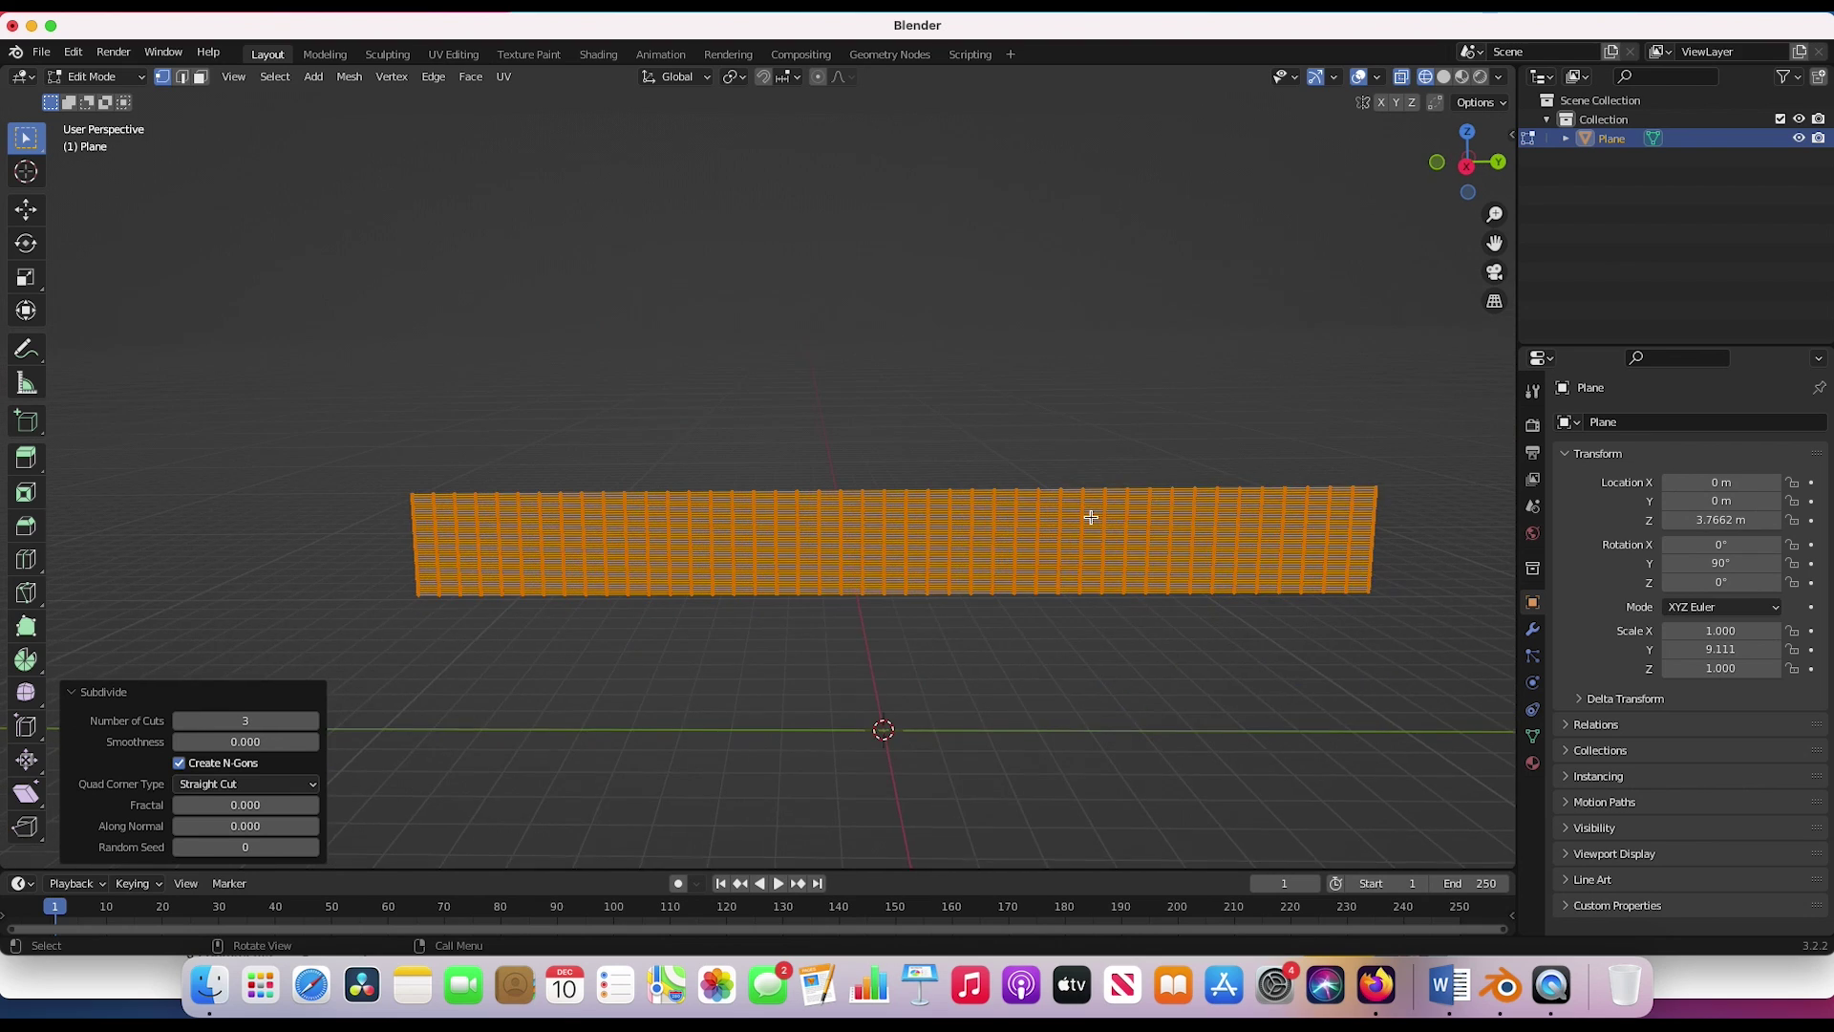
left_click(91, 76)
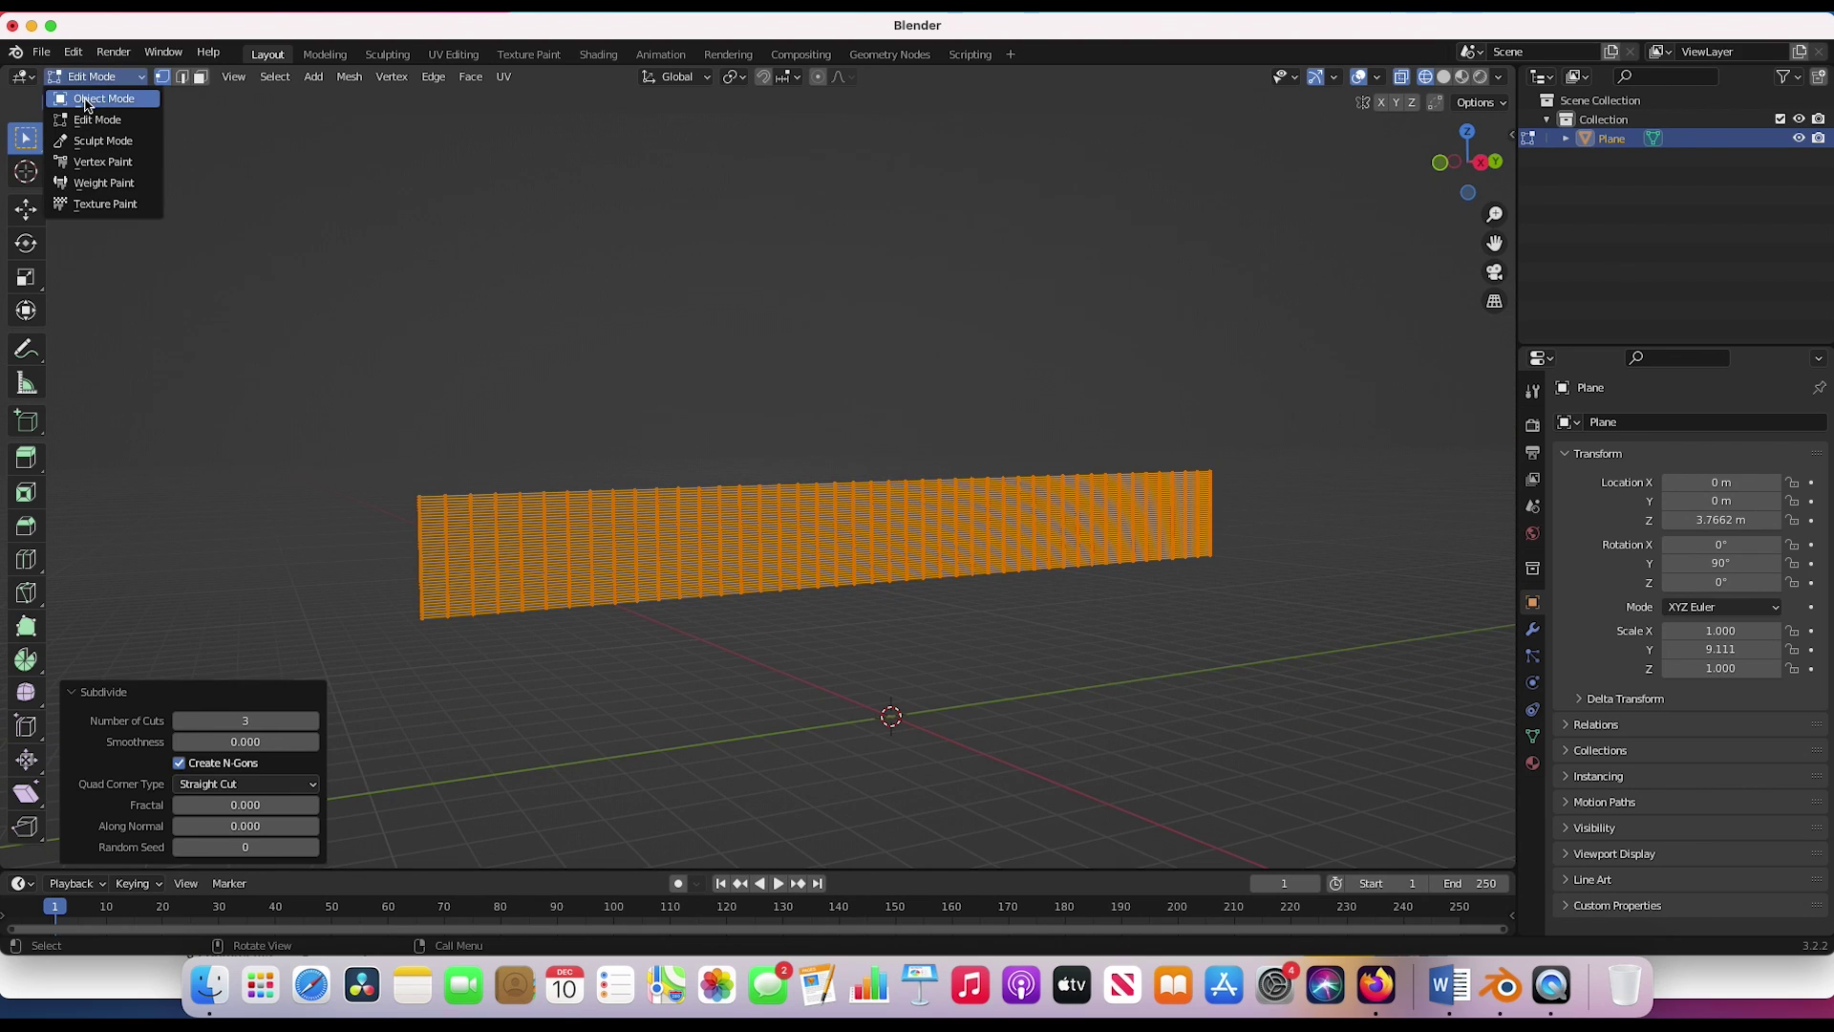
left_click(93, 99)
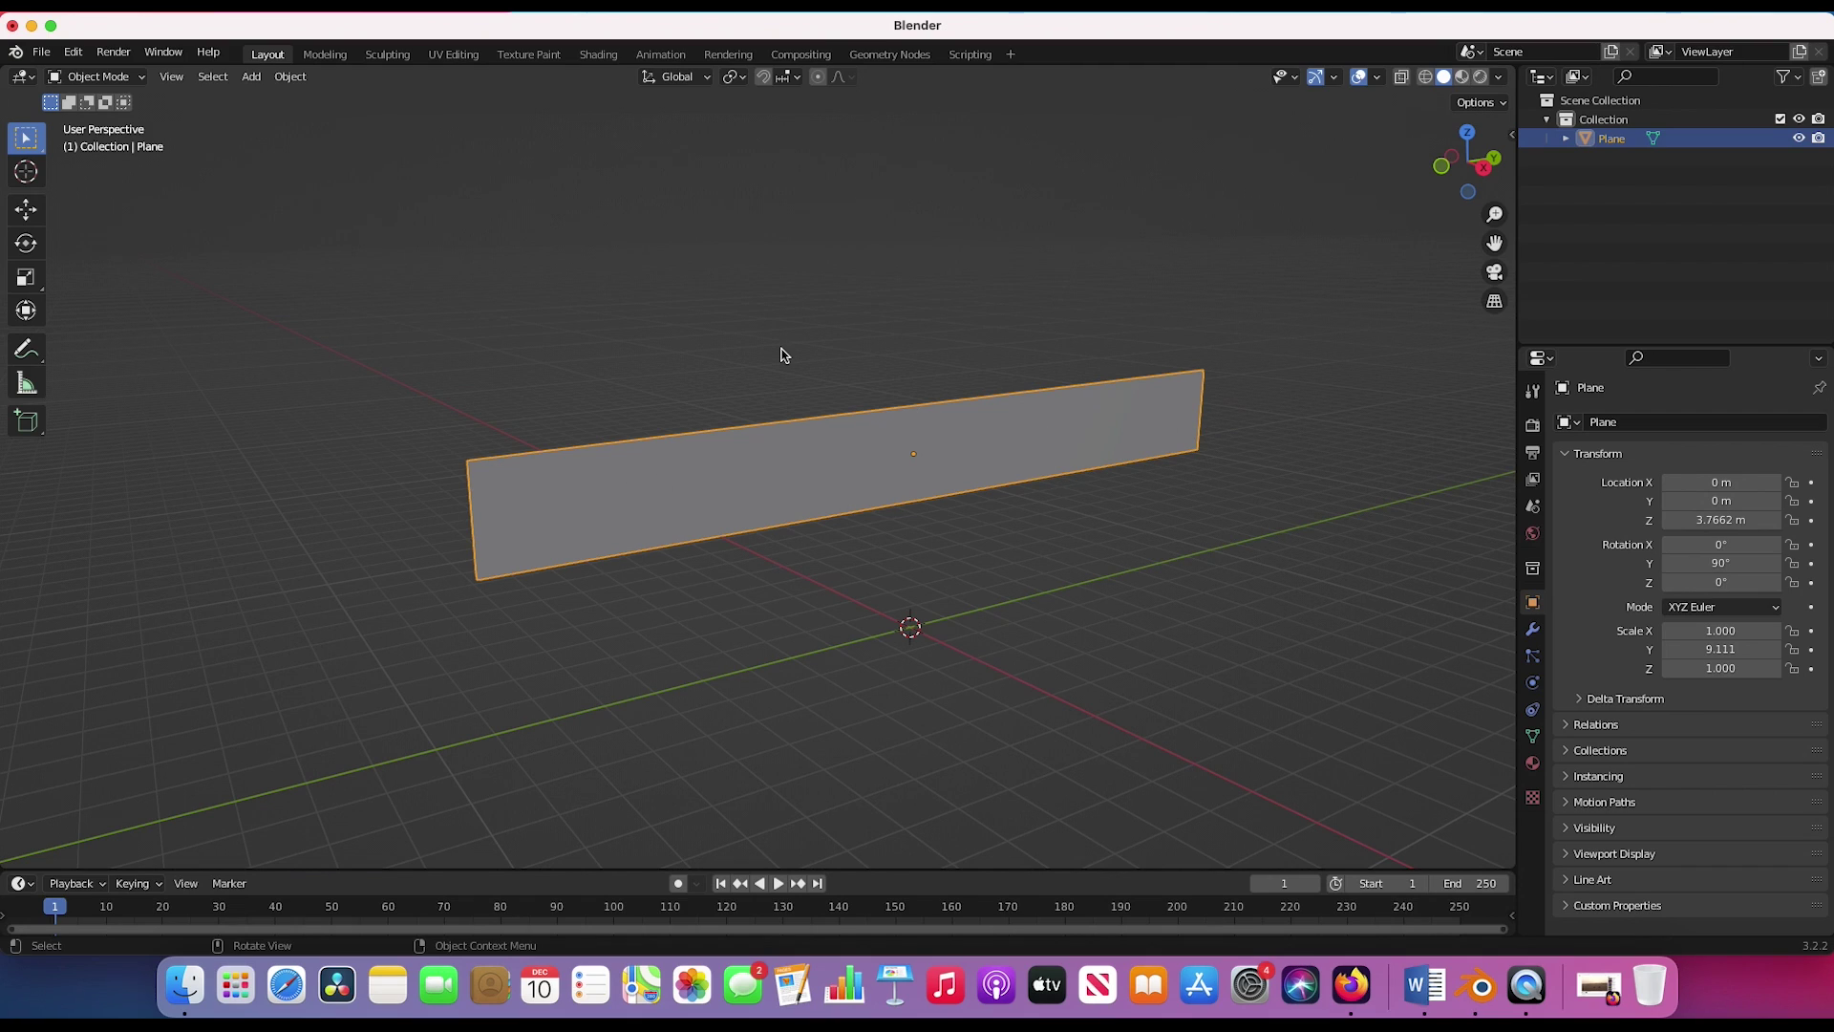
key("super+Tab")
- Preview TexturesCom_Plastic0092_M.jpeg on the Microwave 1 Mac drive in Finder, then minimize Finder
left_click(564, 561)
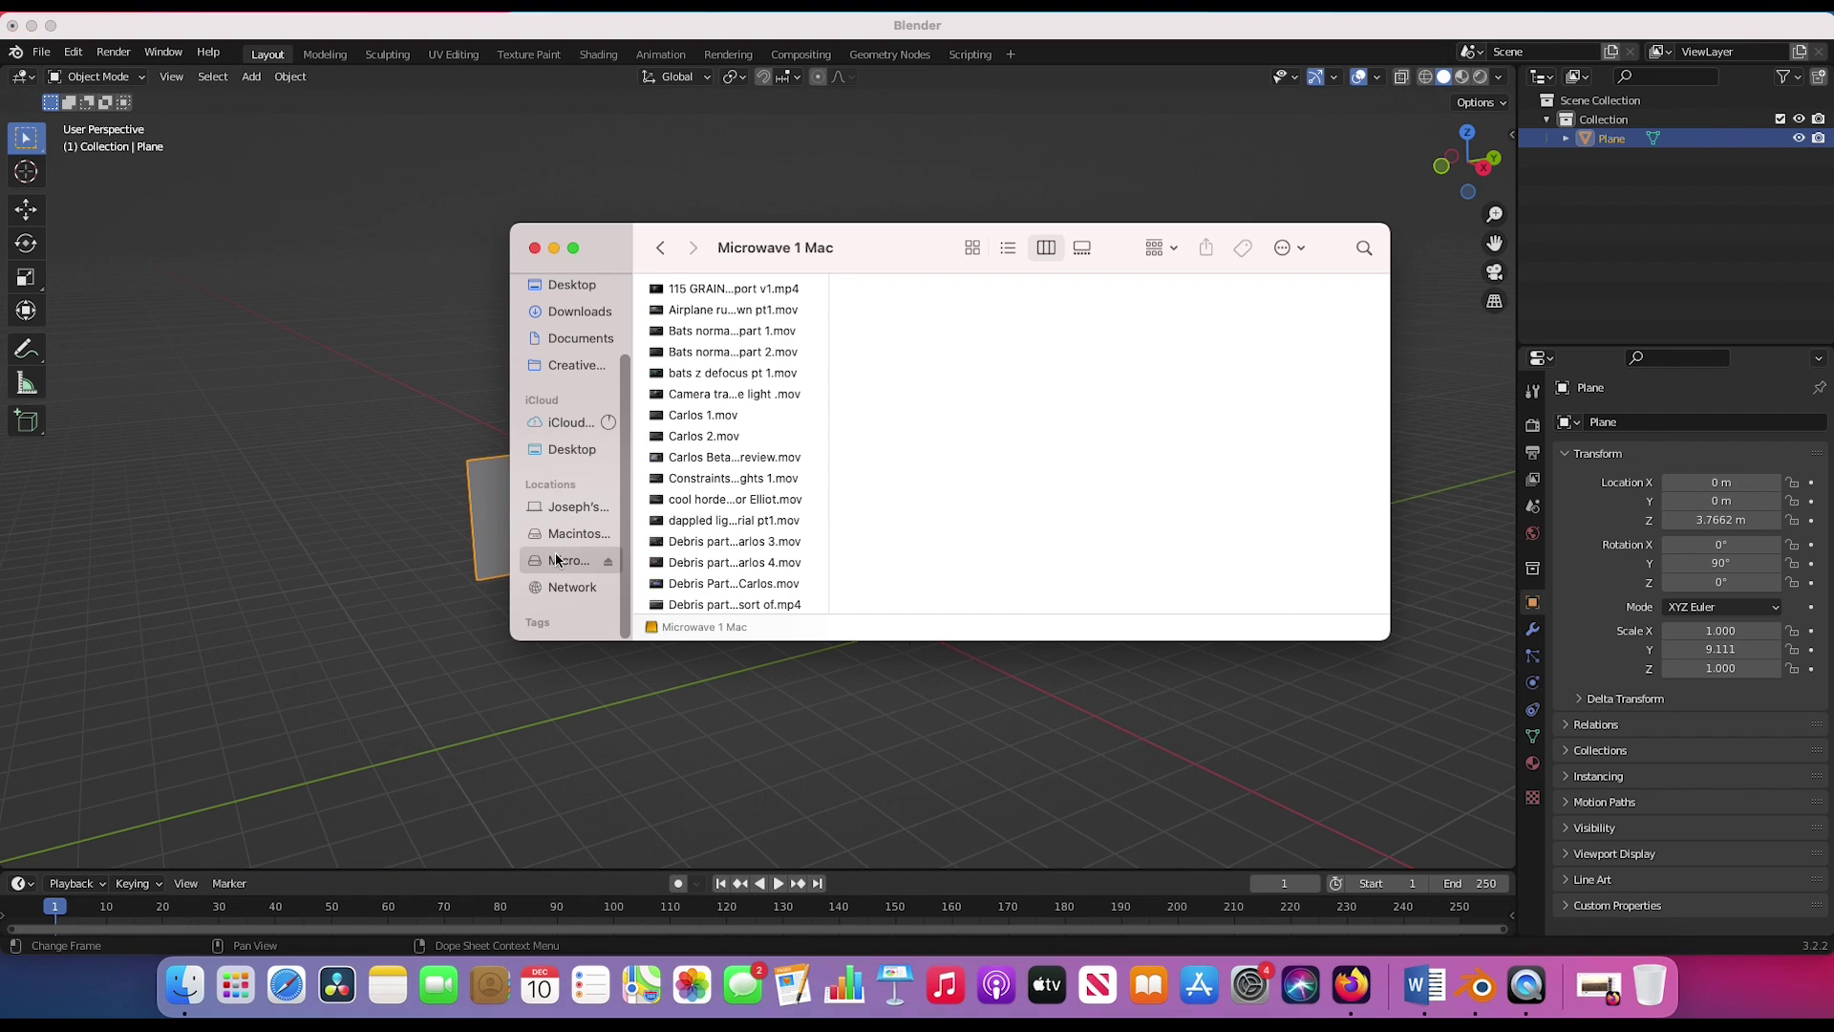
scroll(684, 553, "down", 20)
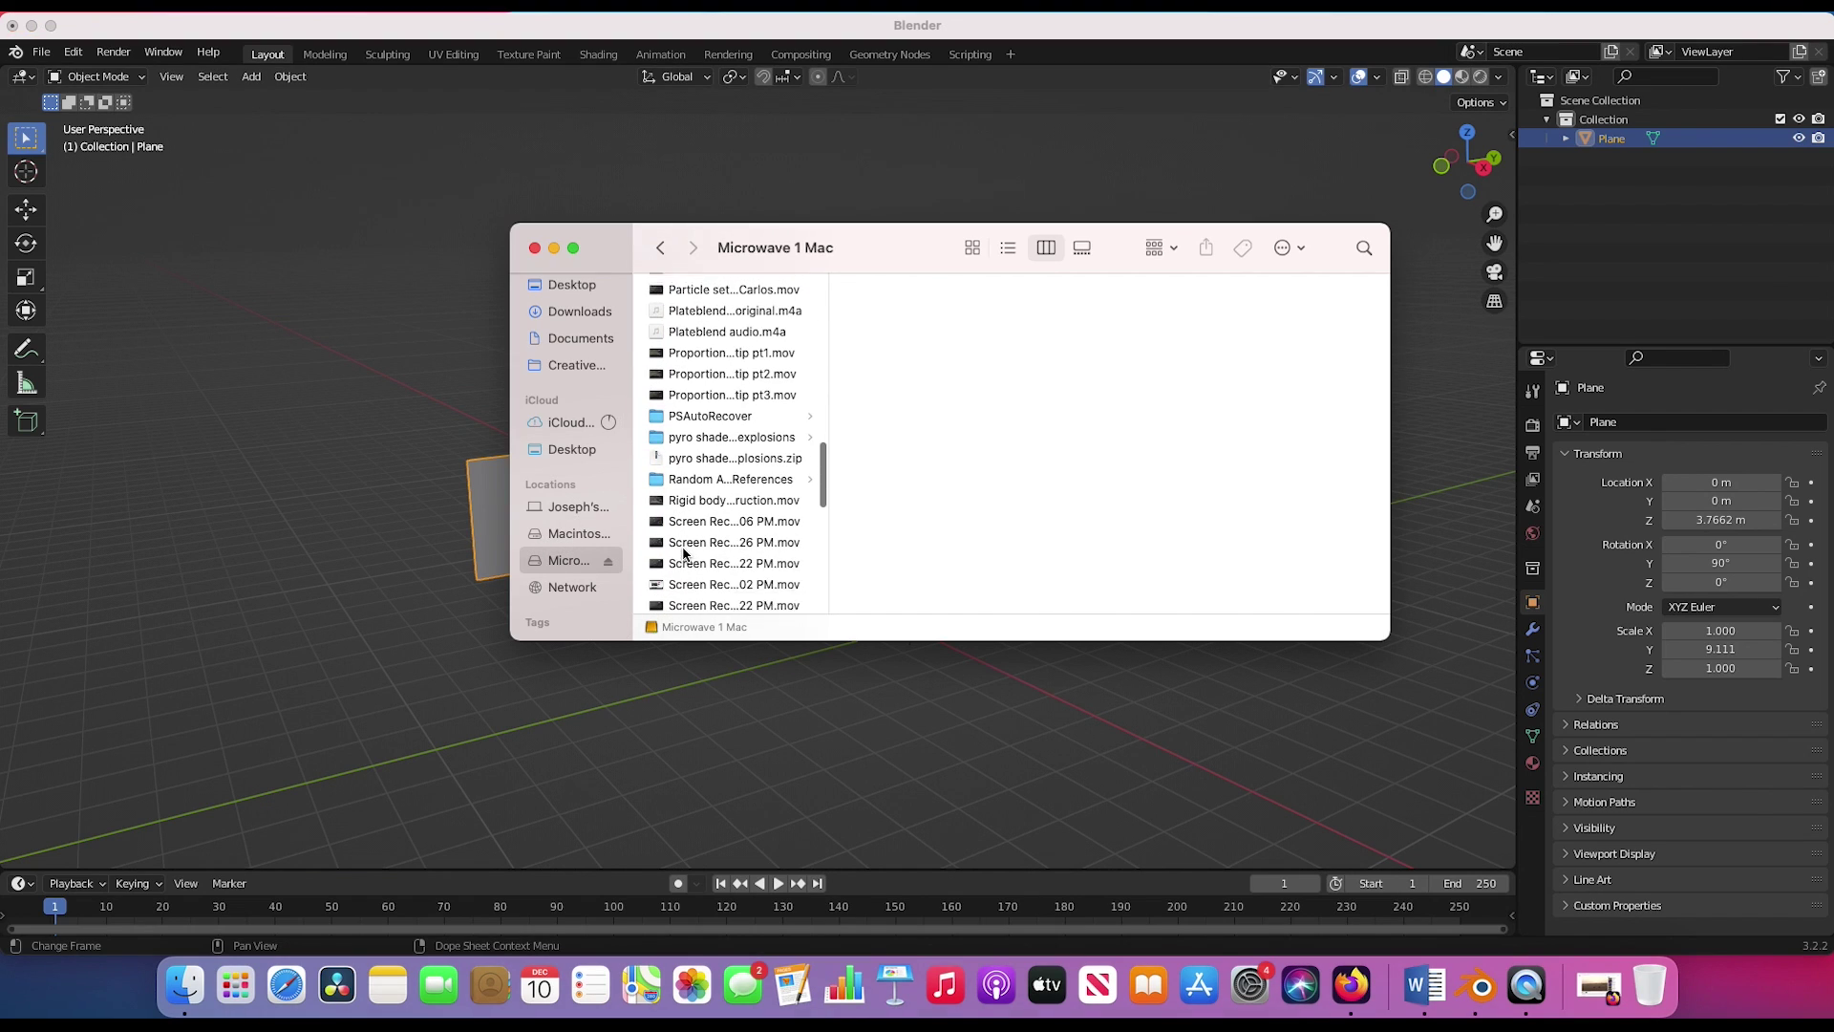
scroll(698, 462, "down", 10)
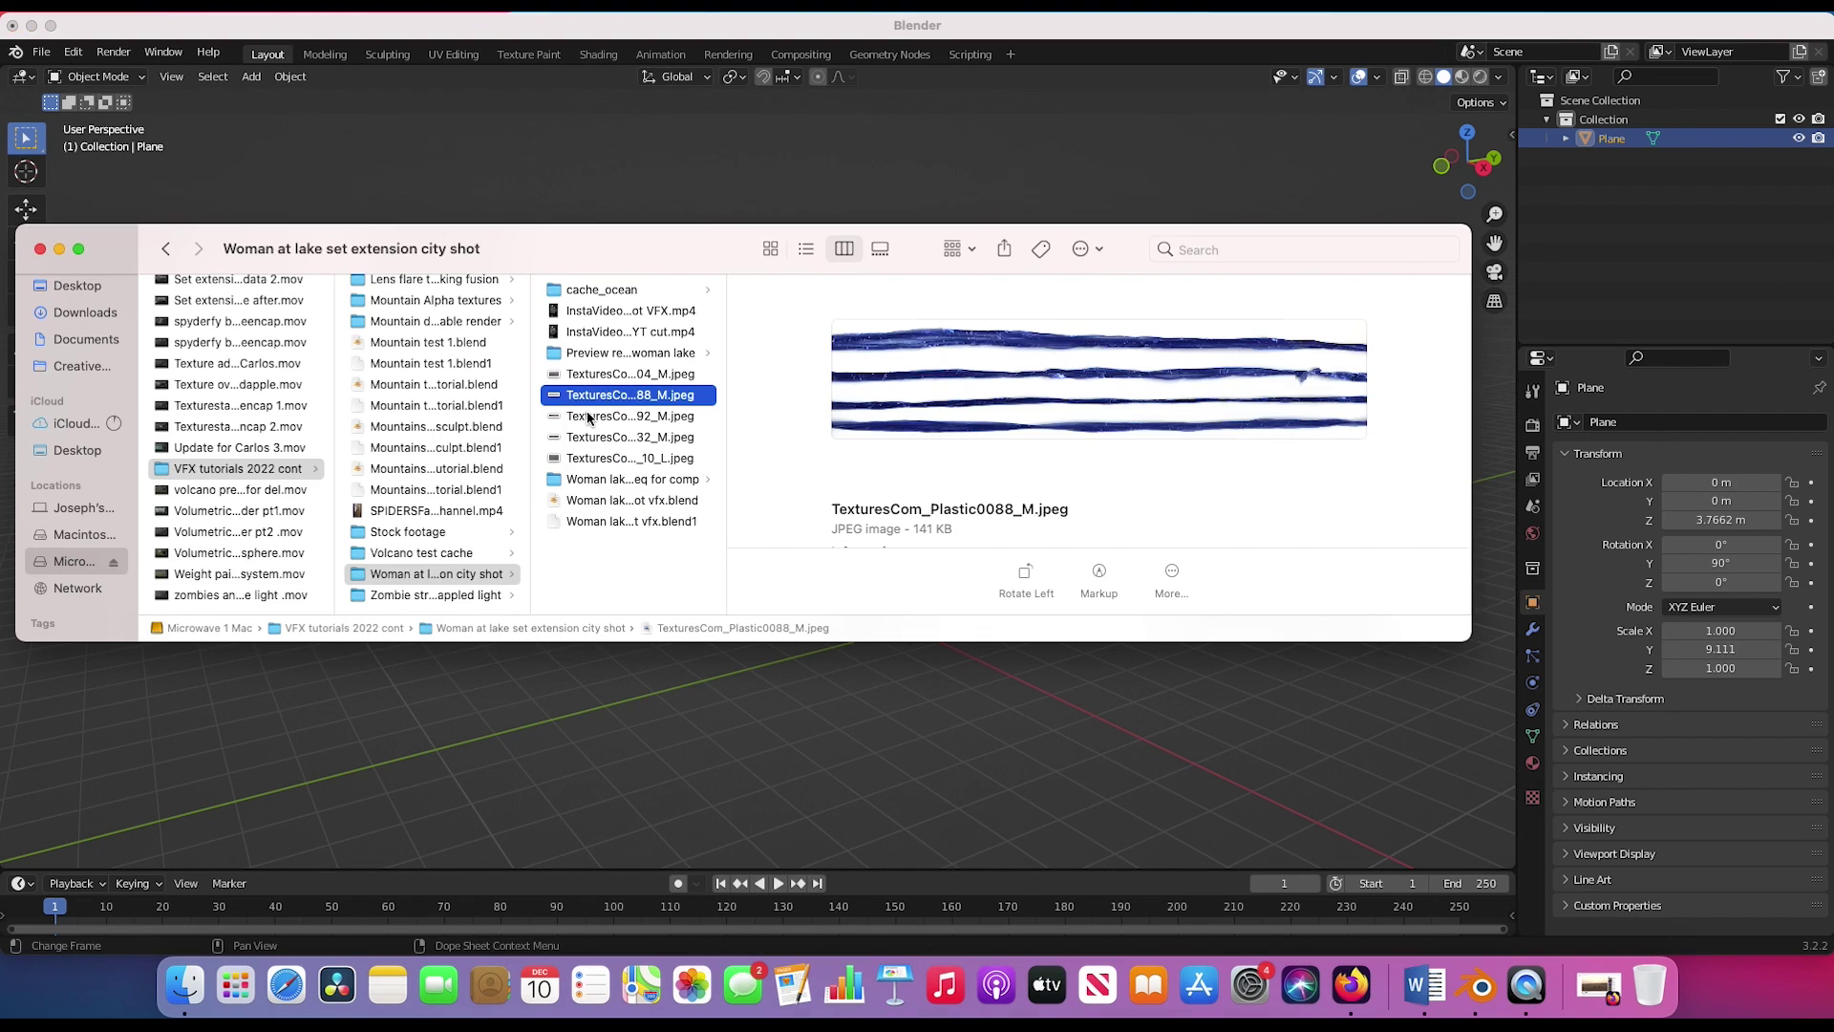
key("Up")
key("Down")
key("Up")
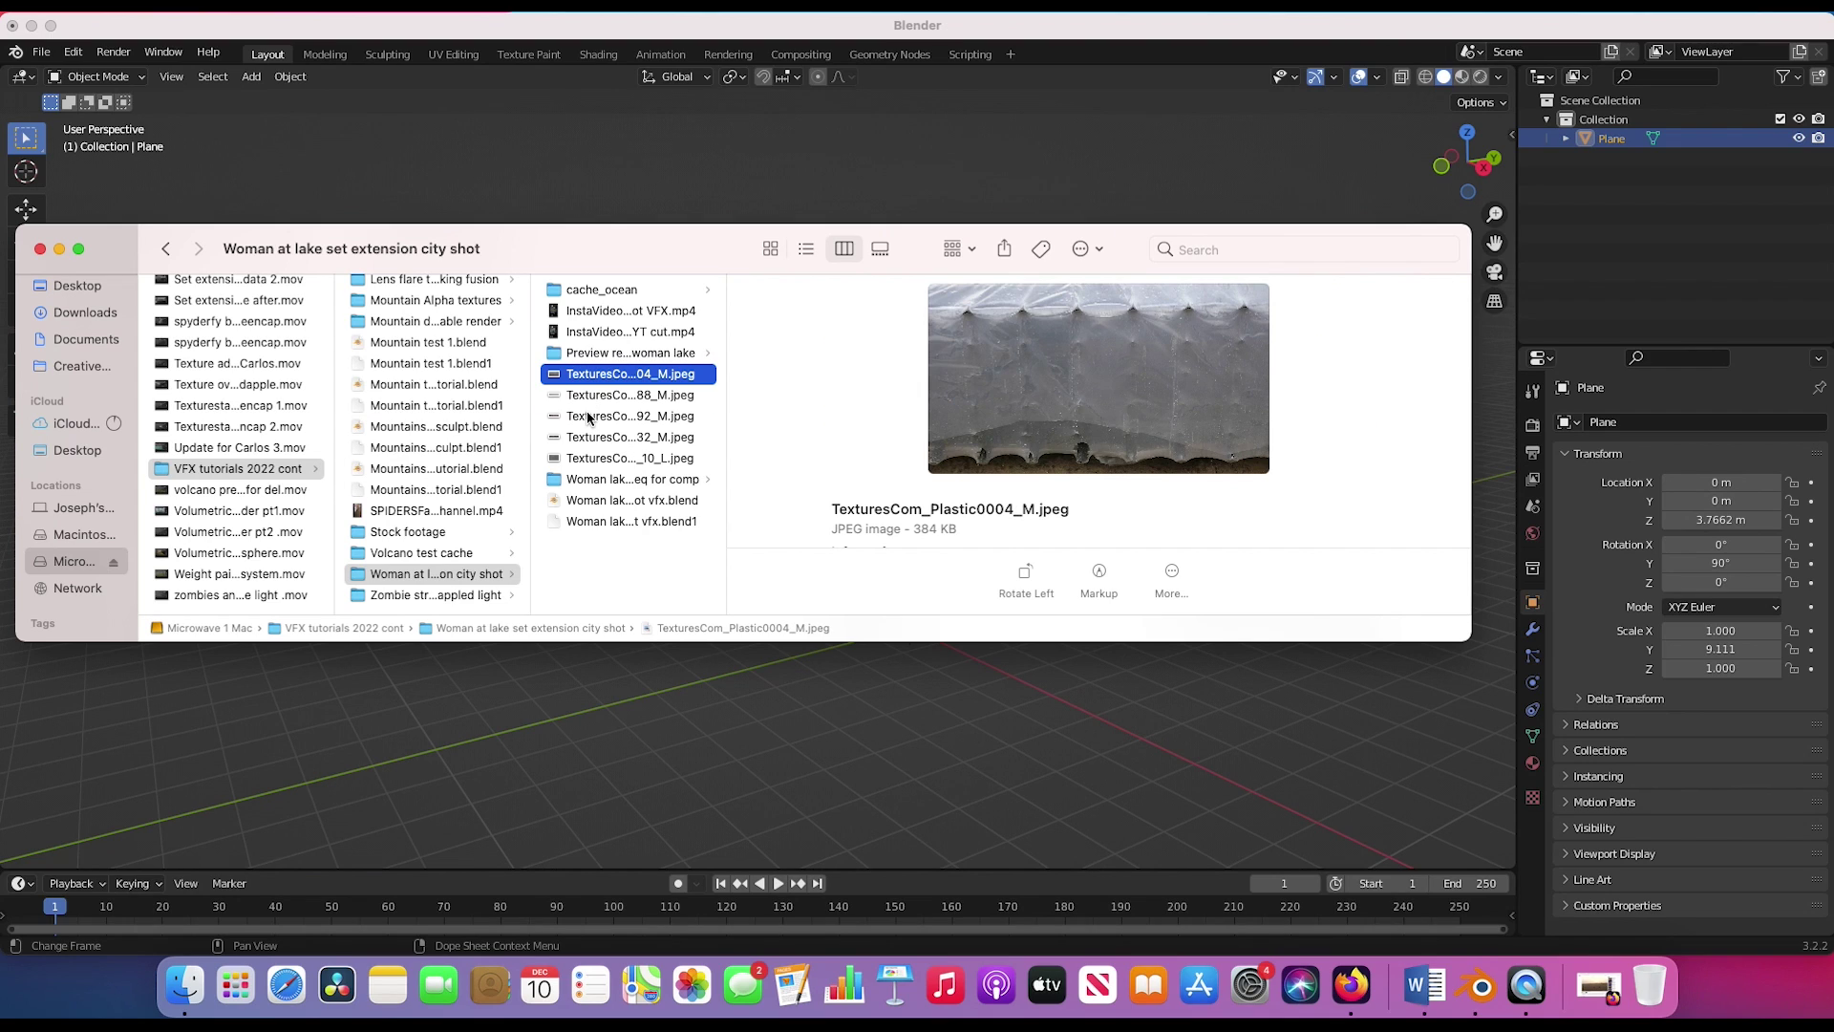
key("Down")
key("Down")
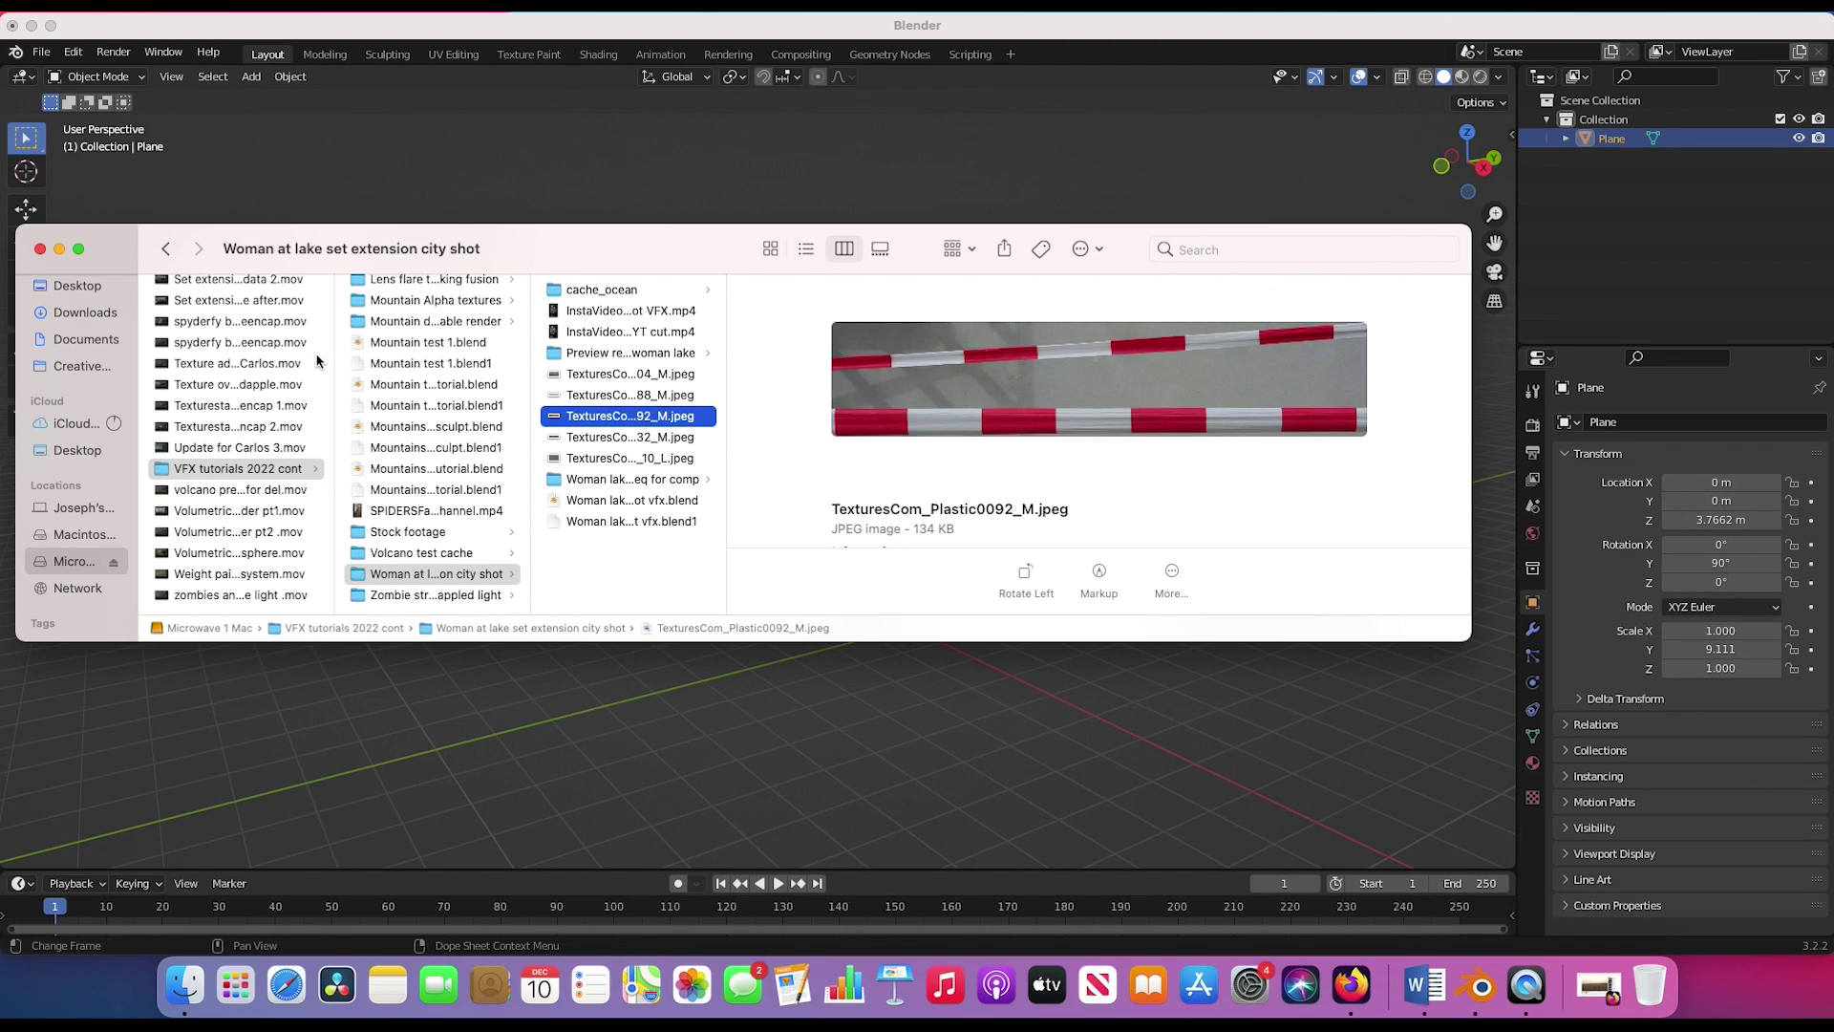
left_click(60, 251)
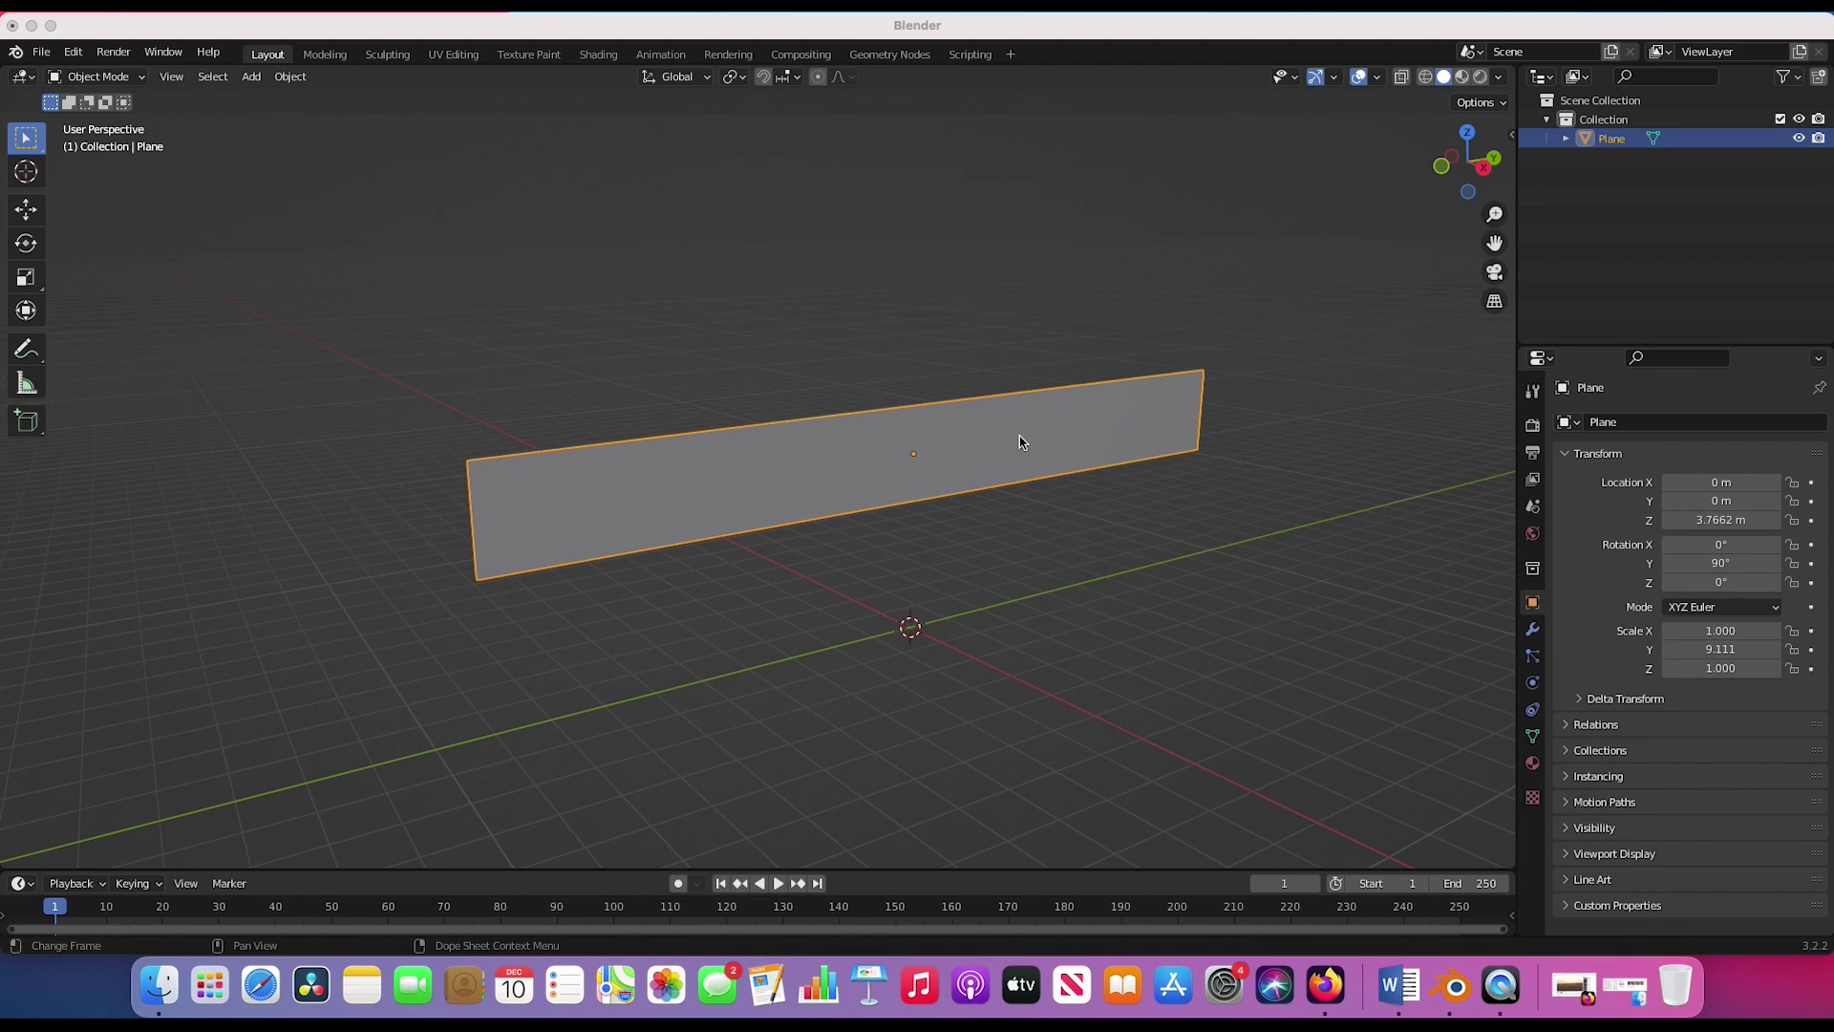
- Create Material.004 for the plane with a node-based Principled BSDF surface
left_click(1532, 735)
left_click(1532, 762)
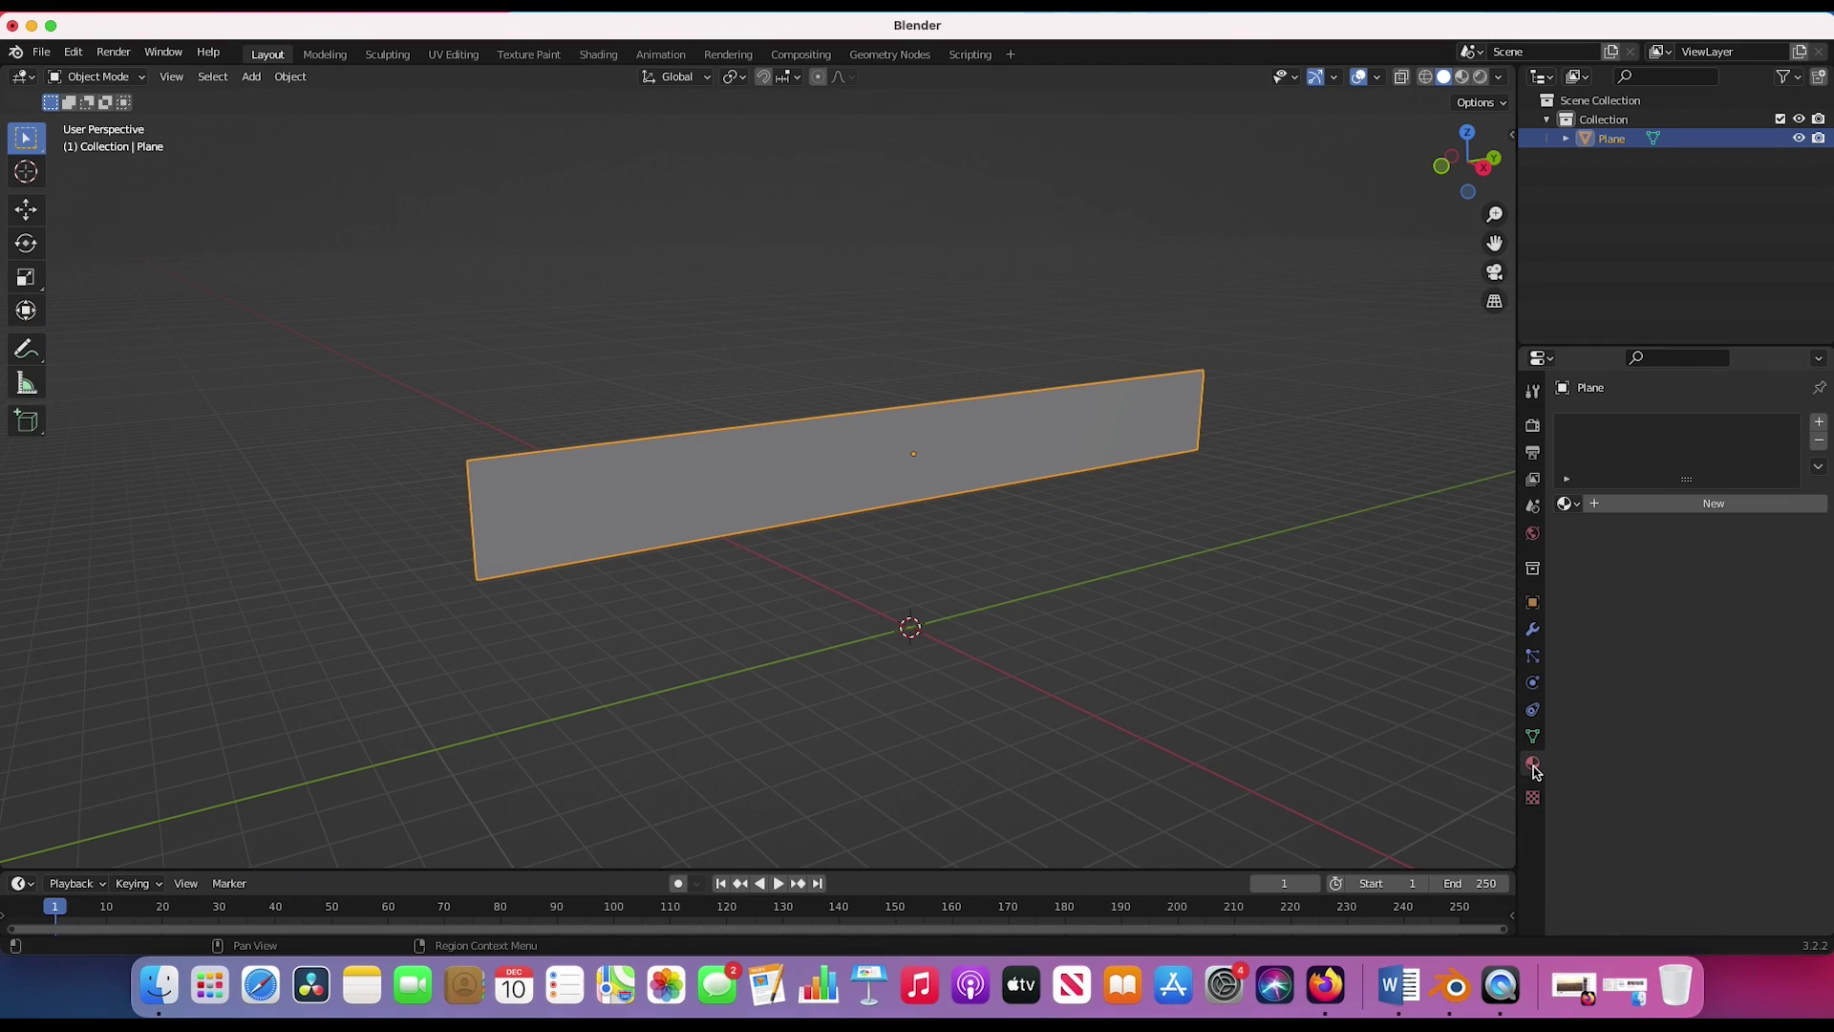
left_click(1681, 502)
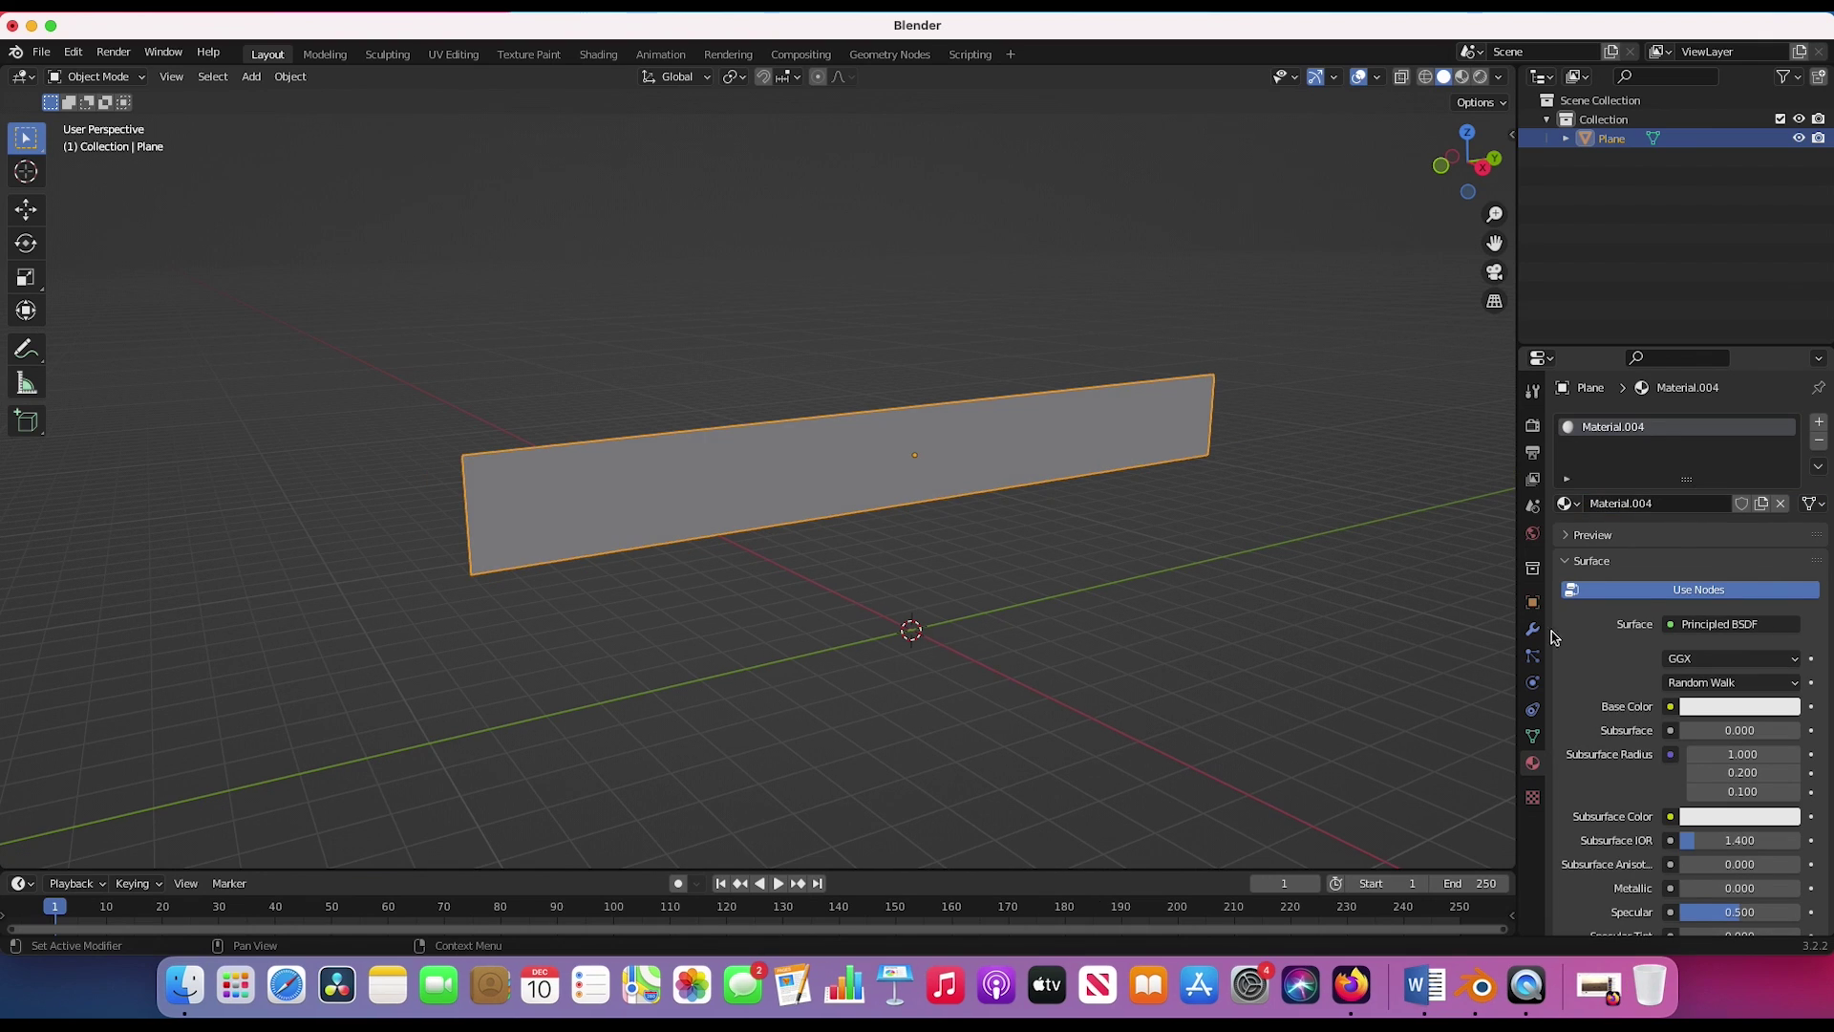
left_click(1646, 592)
left_click(1642, 594)
scroll(1650, 755, "down", 5)
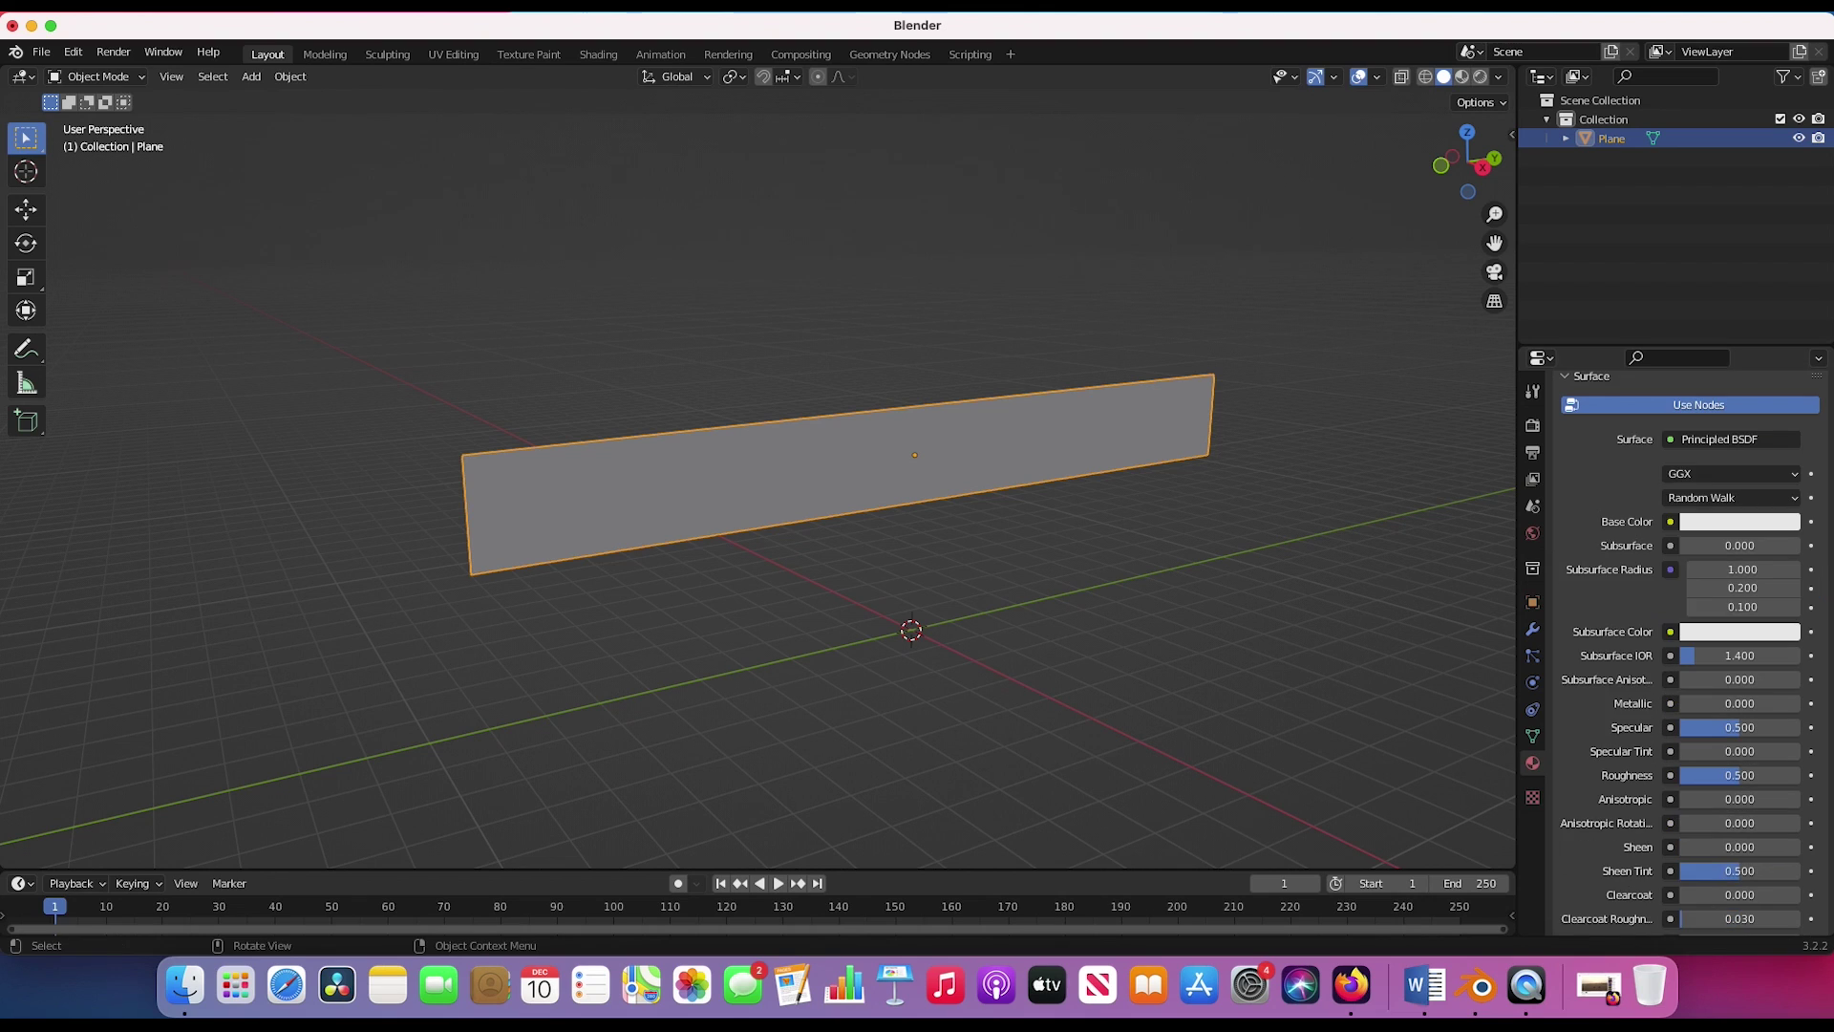
- In the Shading workspace, link a new Image Texture node to Base Color and browse for its image
left_click(599, 54)
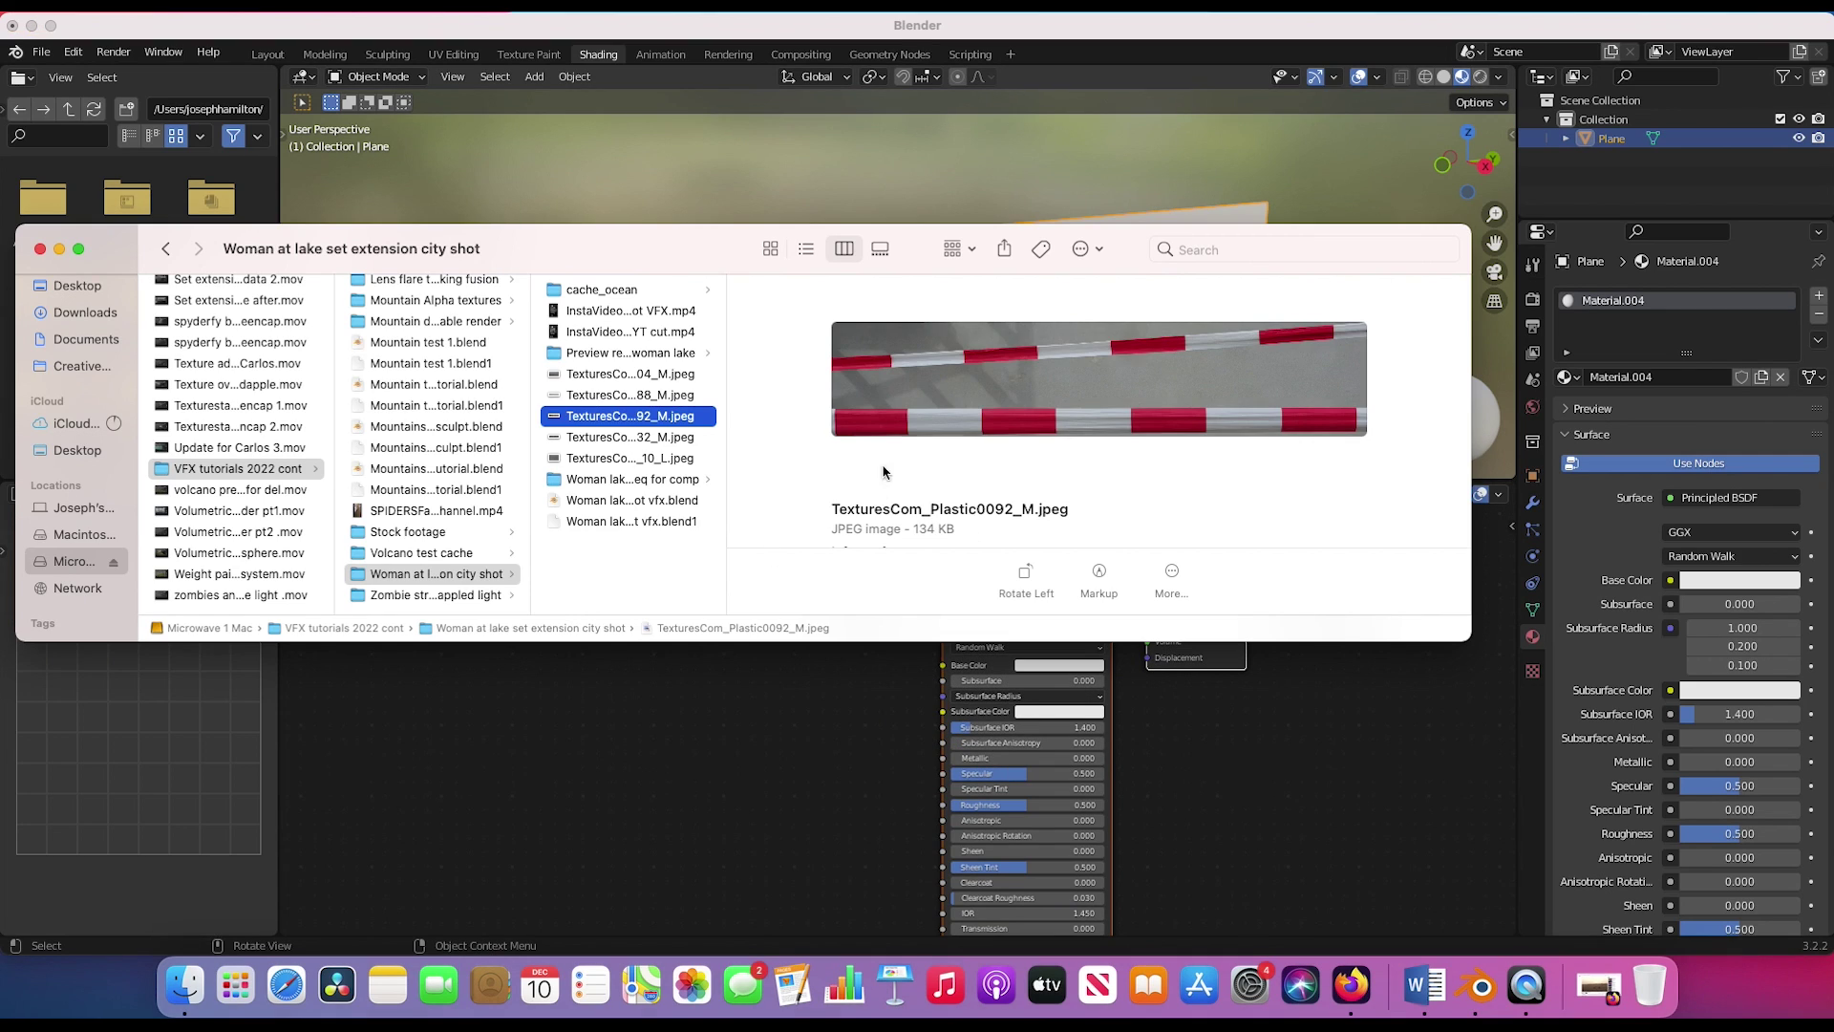
left_click(779, 798)
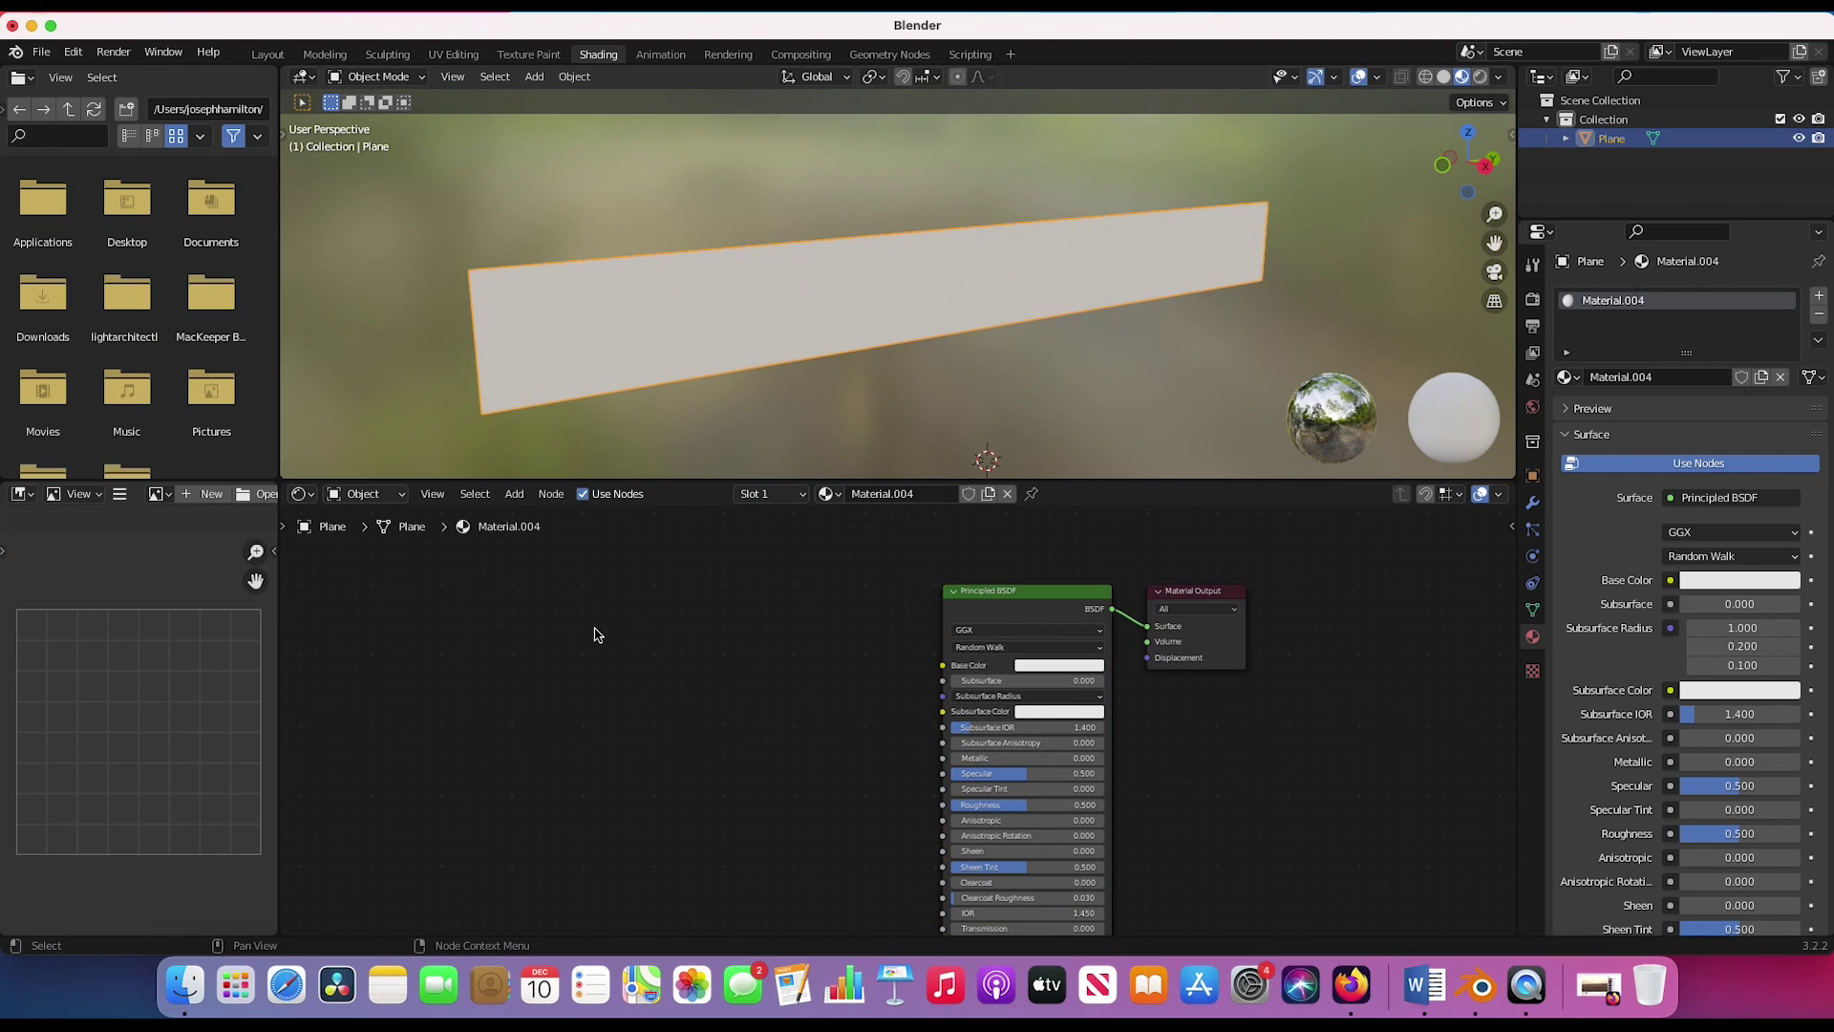
key("shift+a")
mouse_move(553, 623)
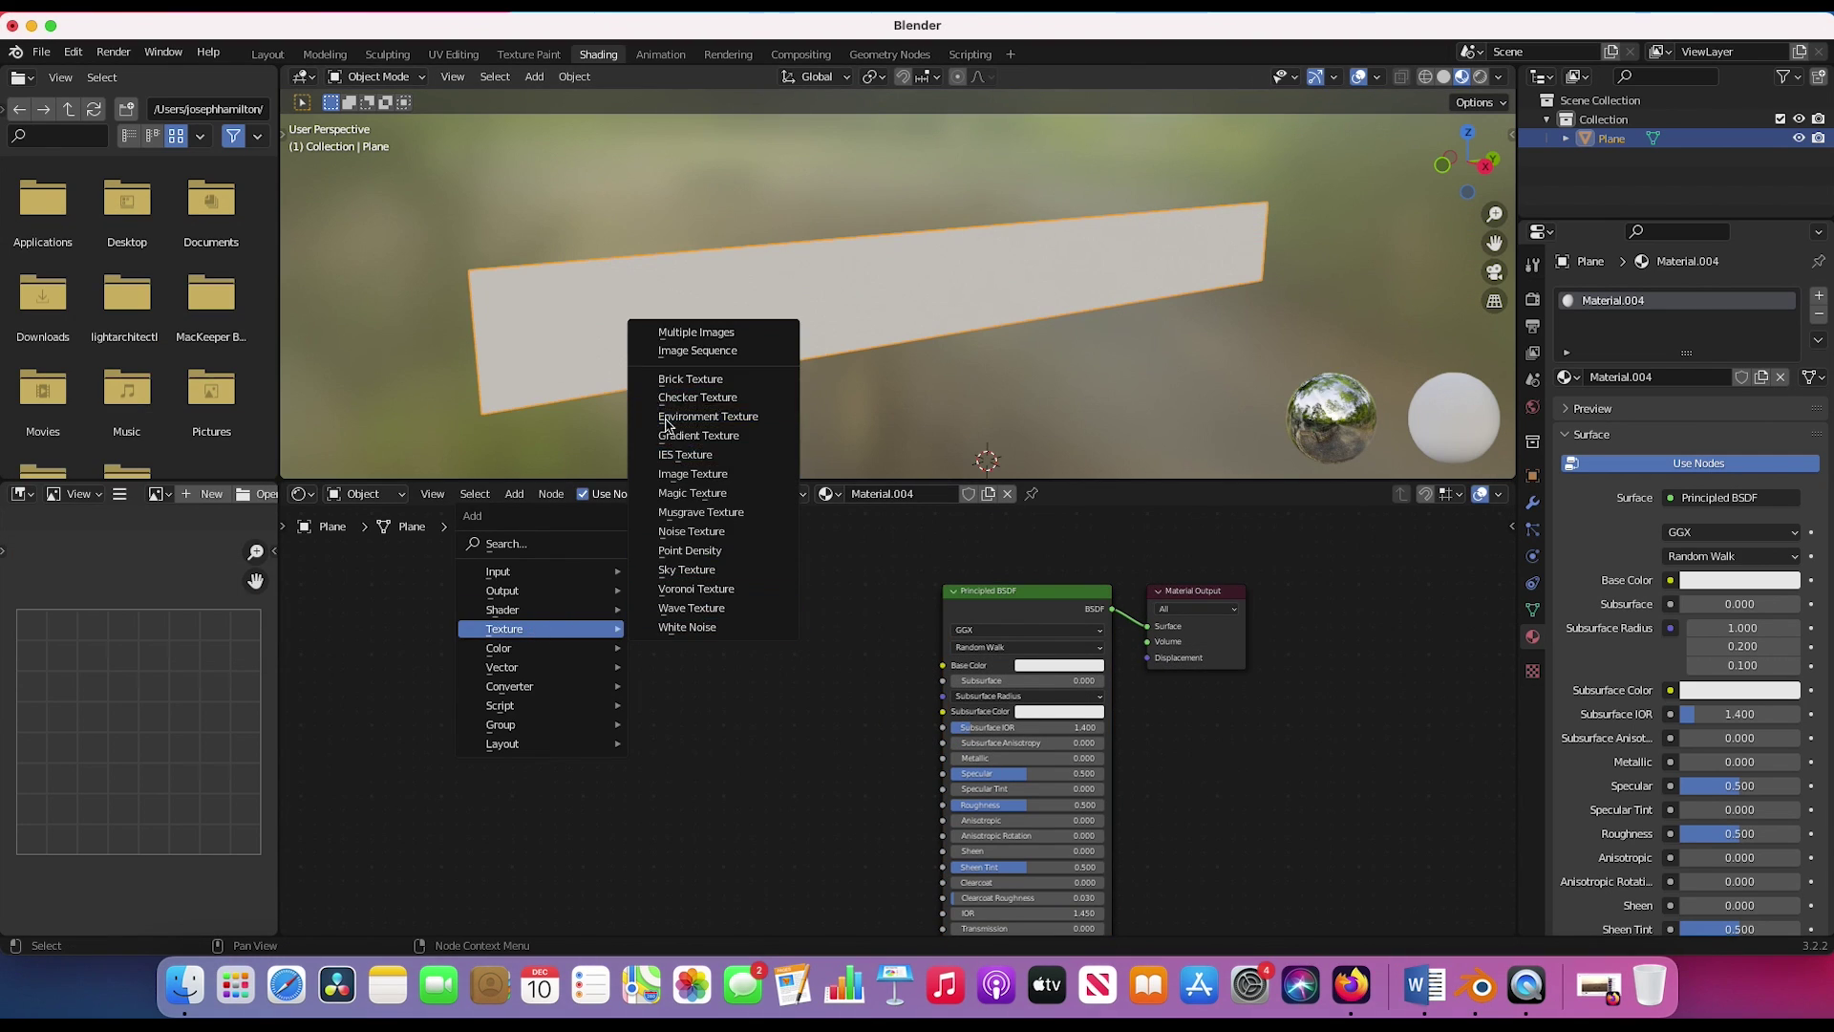
left_click(693, 472)
left_click(567, 611)
left_click_drag(735, 631, 952, 671)
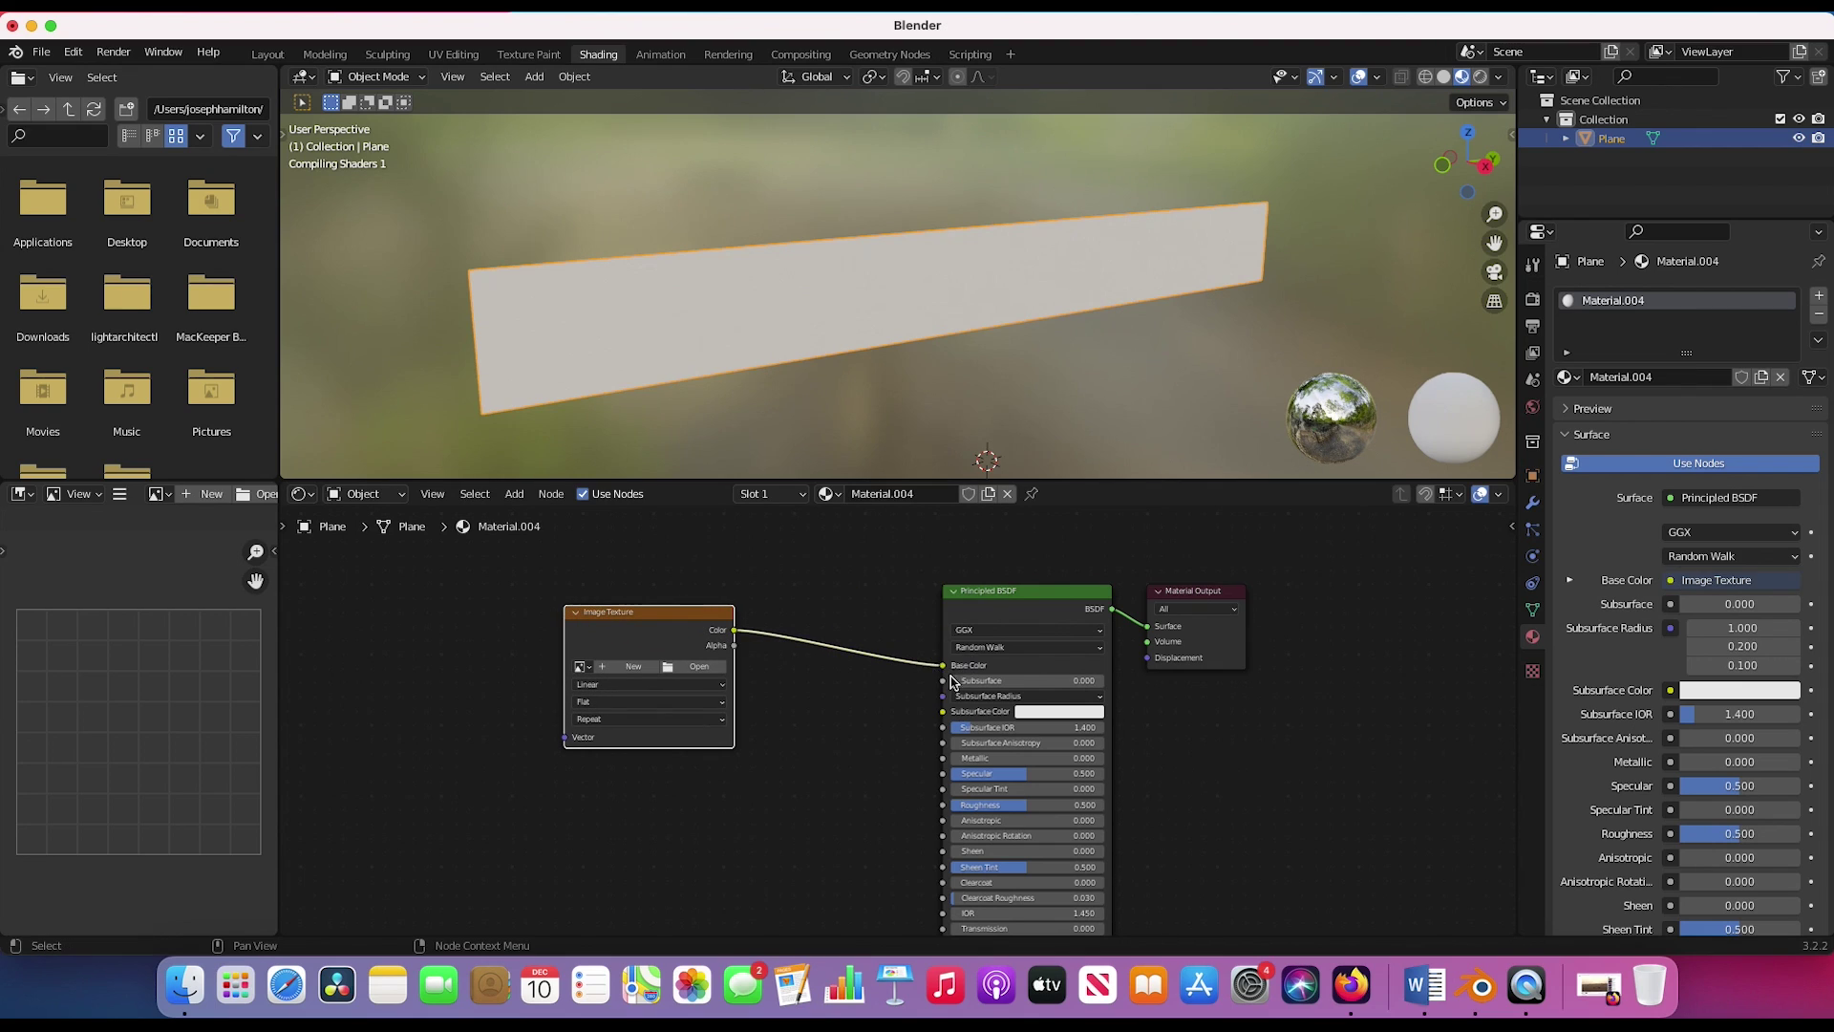
middle_click_drag(941, 657, 948, 623)
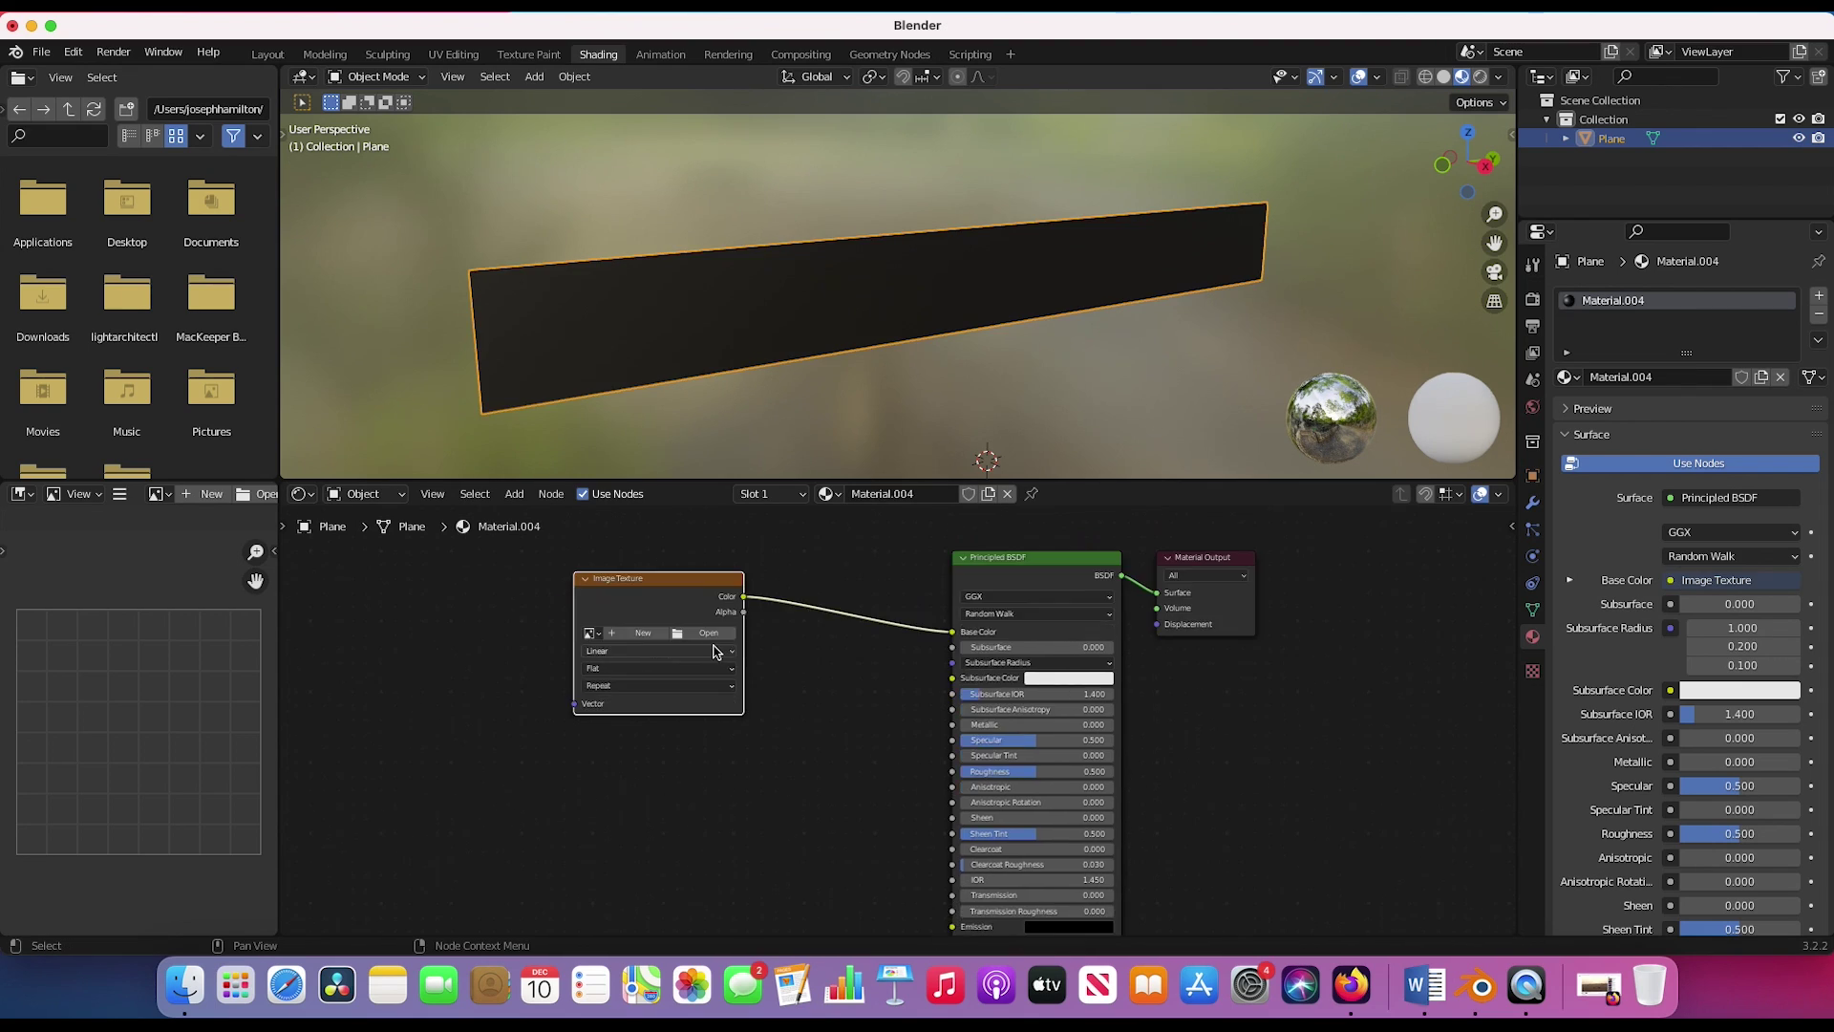
left_click(707, 631)
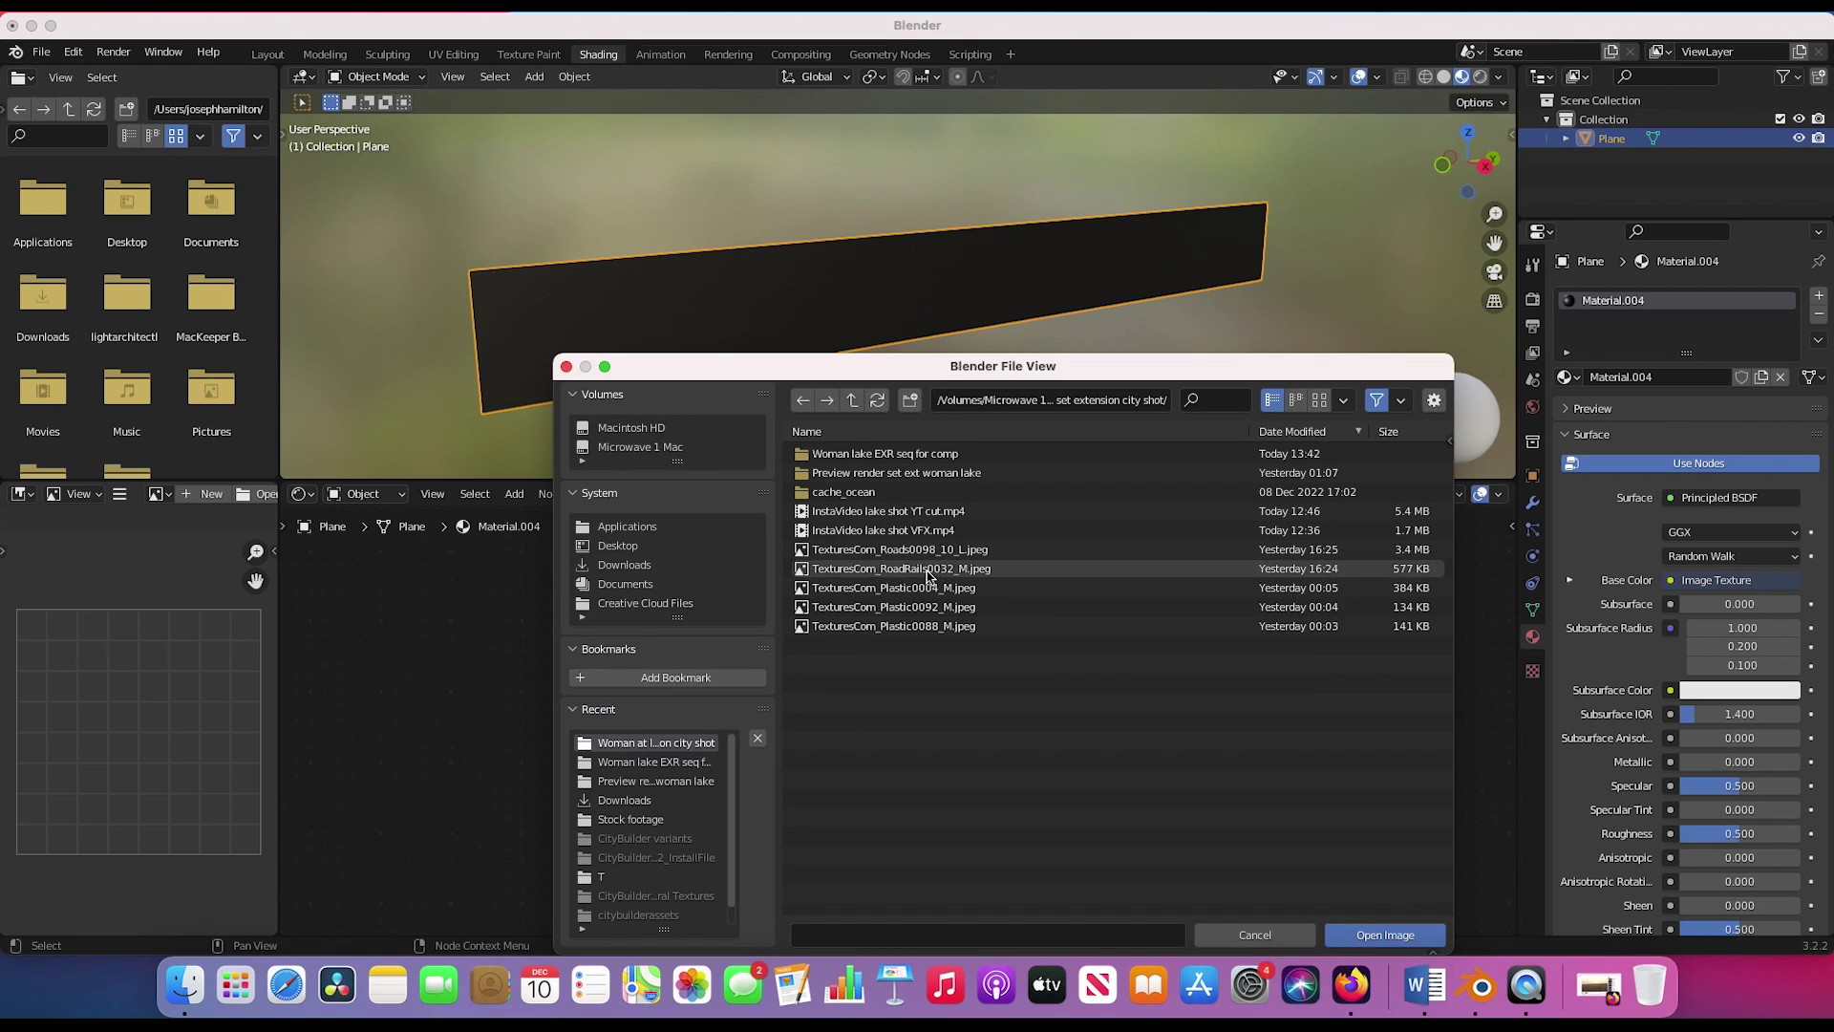
- Load TexturesCom_Plastic0092_M.jpeg into the Image Texture node and inspect the striped plane
left_click(907, 611)
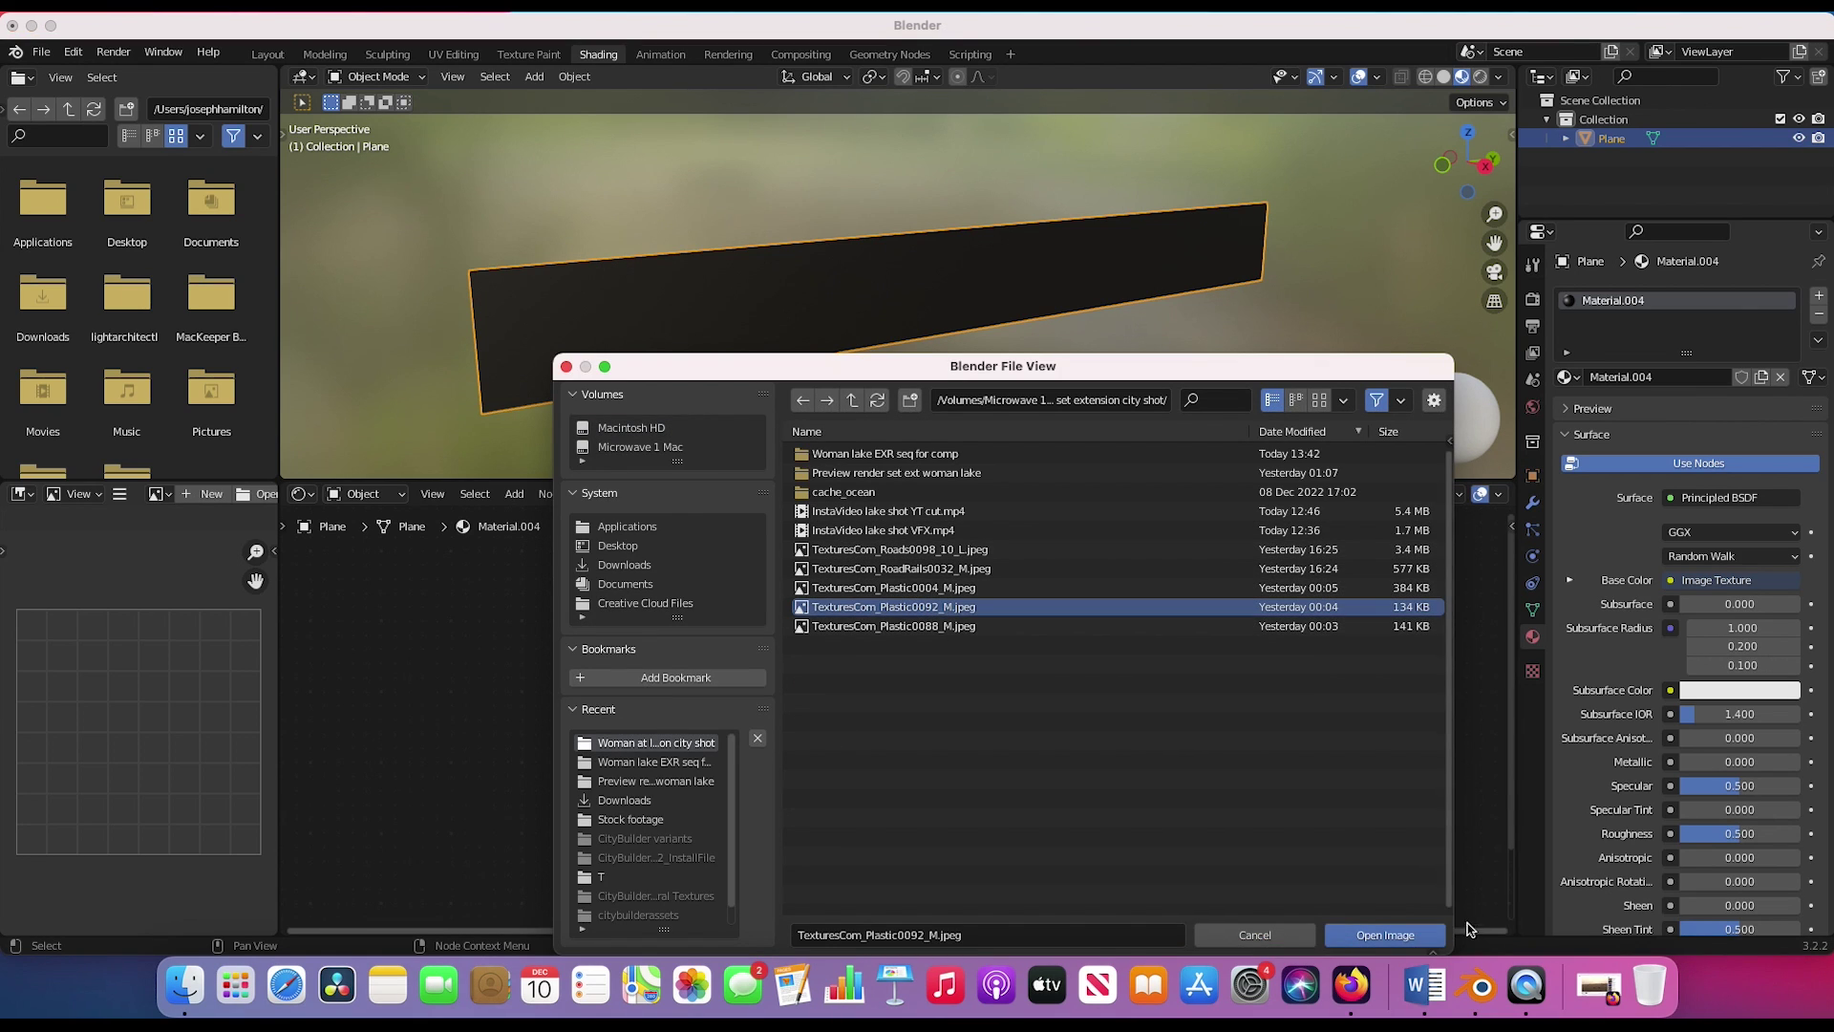
left_click(1390, 934)
mouse_move(1003, 231)
middle_mouse_down()
mouse_move(1158, 319)
mouse_move(994, 225)
middle_mouse_up()
middle_click_drag(1125, 282, 909, 224)
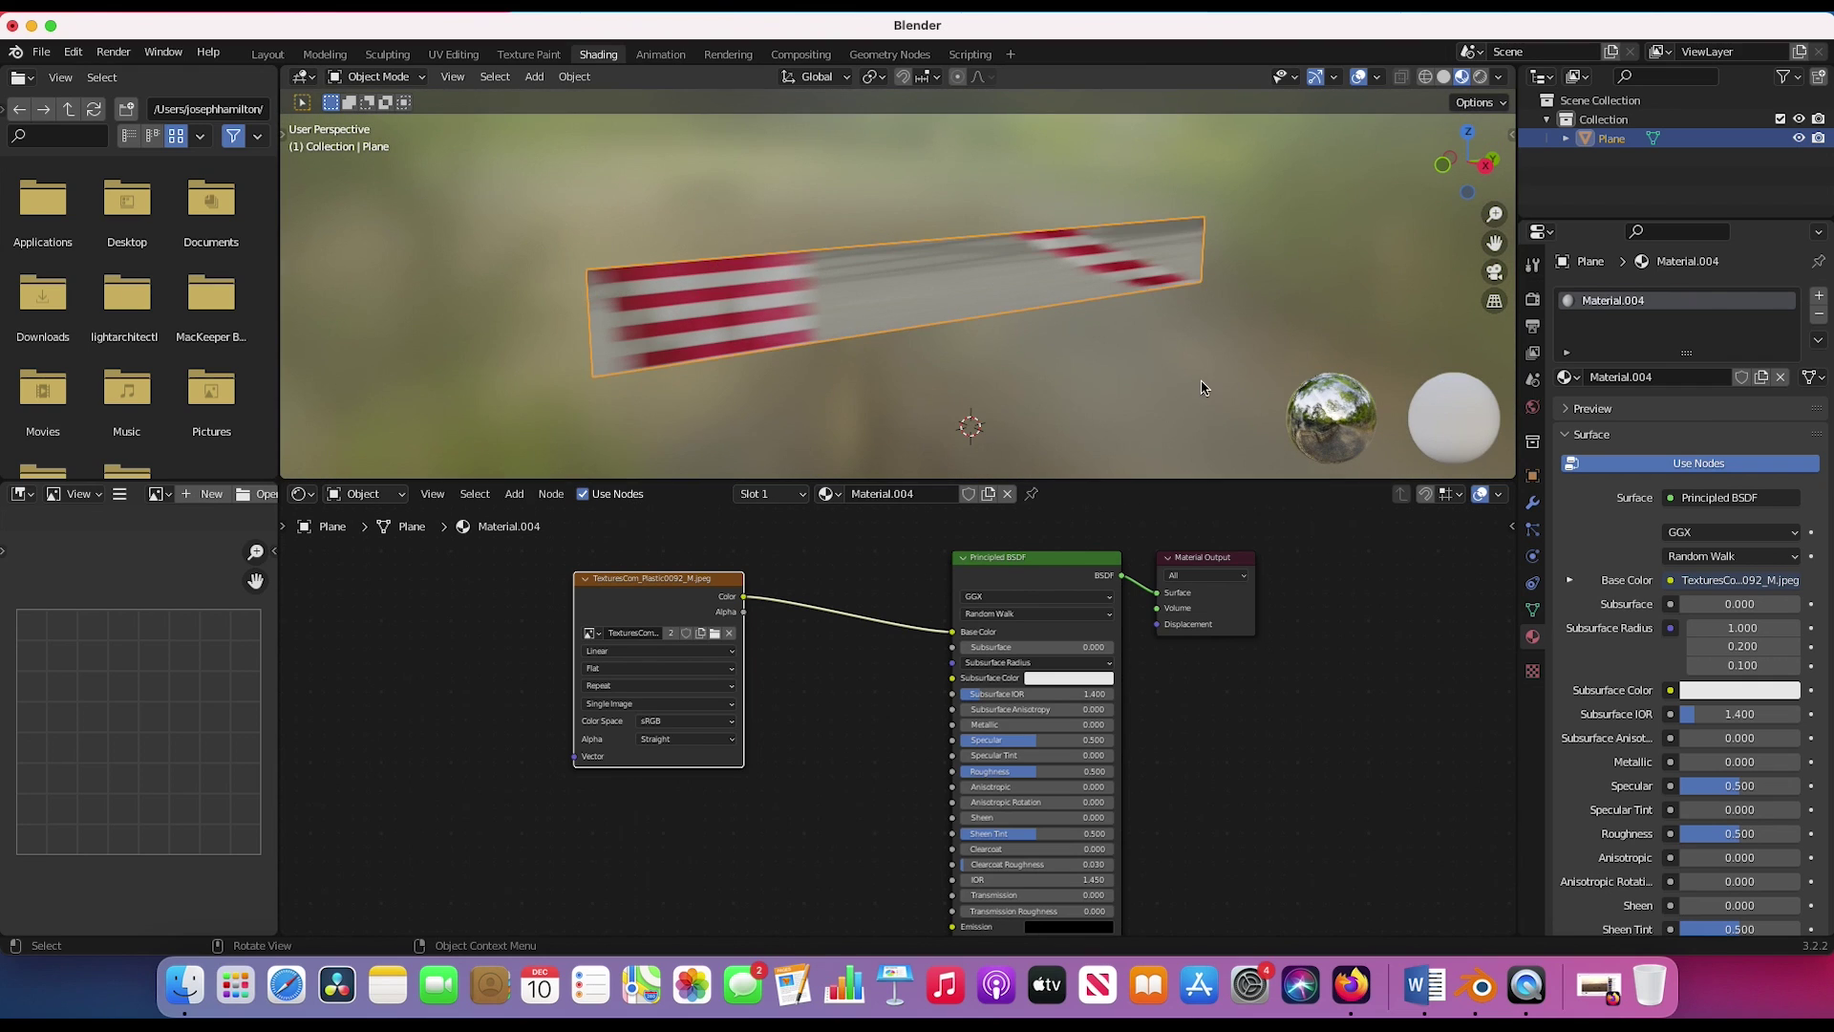
scroll(1636, 869, "down", 8)
scroll(1636, 867, "up", 10)
- Map the texture with Texture Coordinate UV and switch the plane to Edit Mode
left_click(1569, 580)
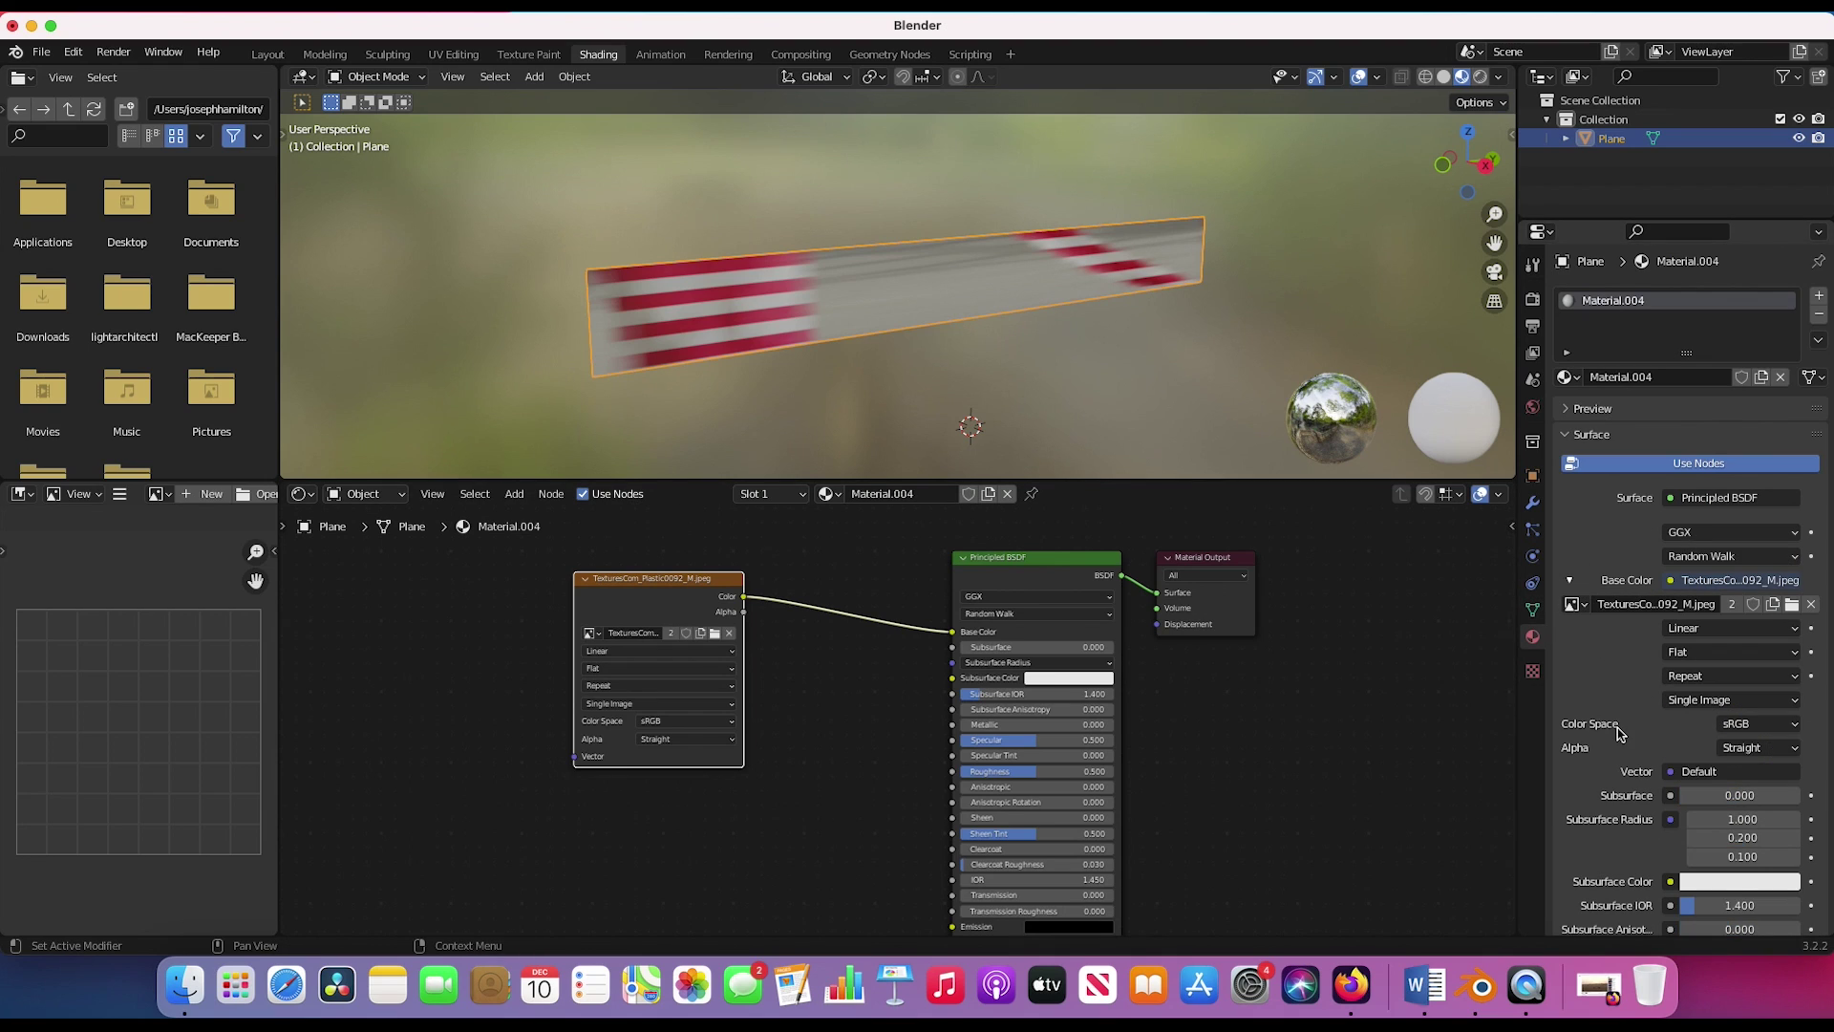
scroll(1617, 718, "down", 2)
left_click(1697, 726)
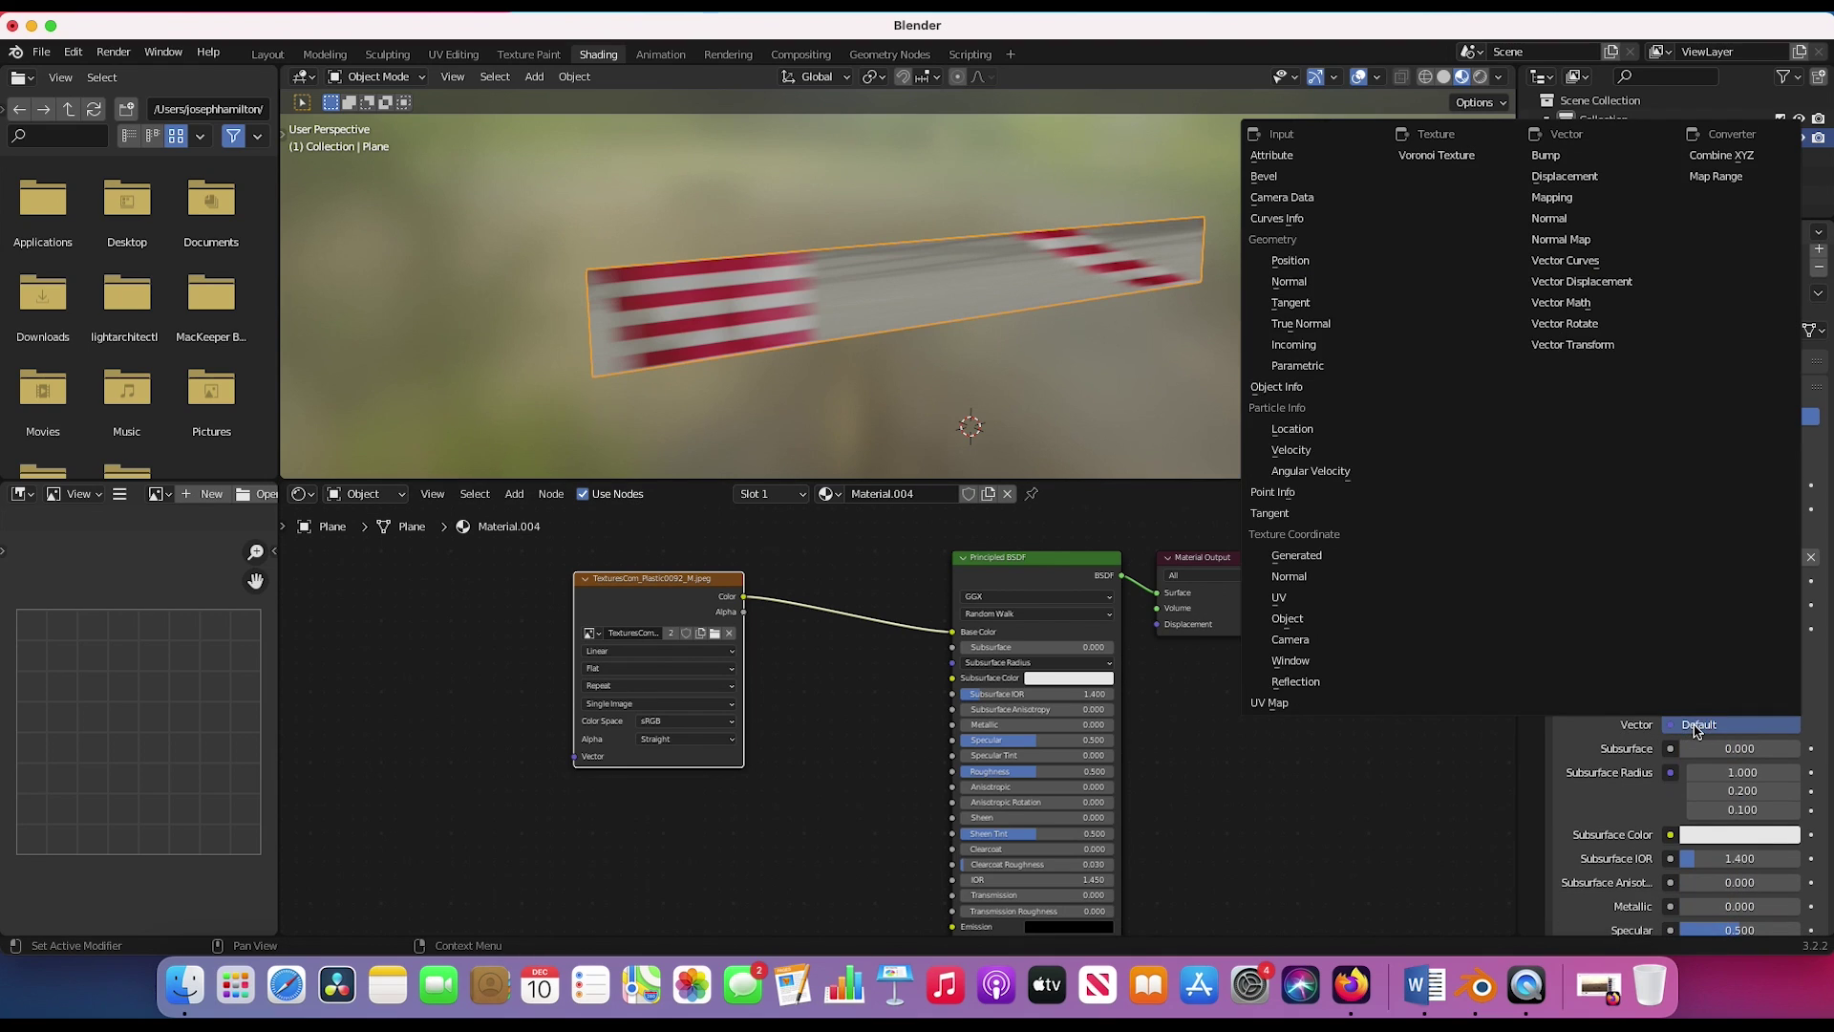
left_click(1292, 600)
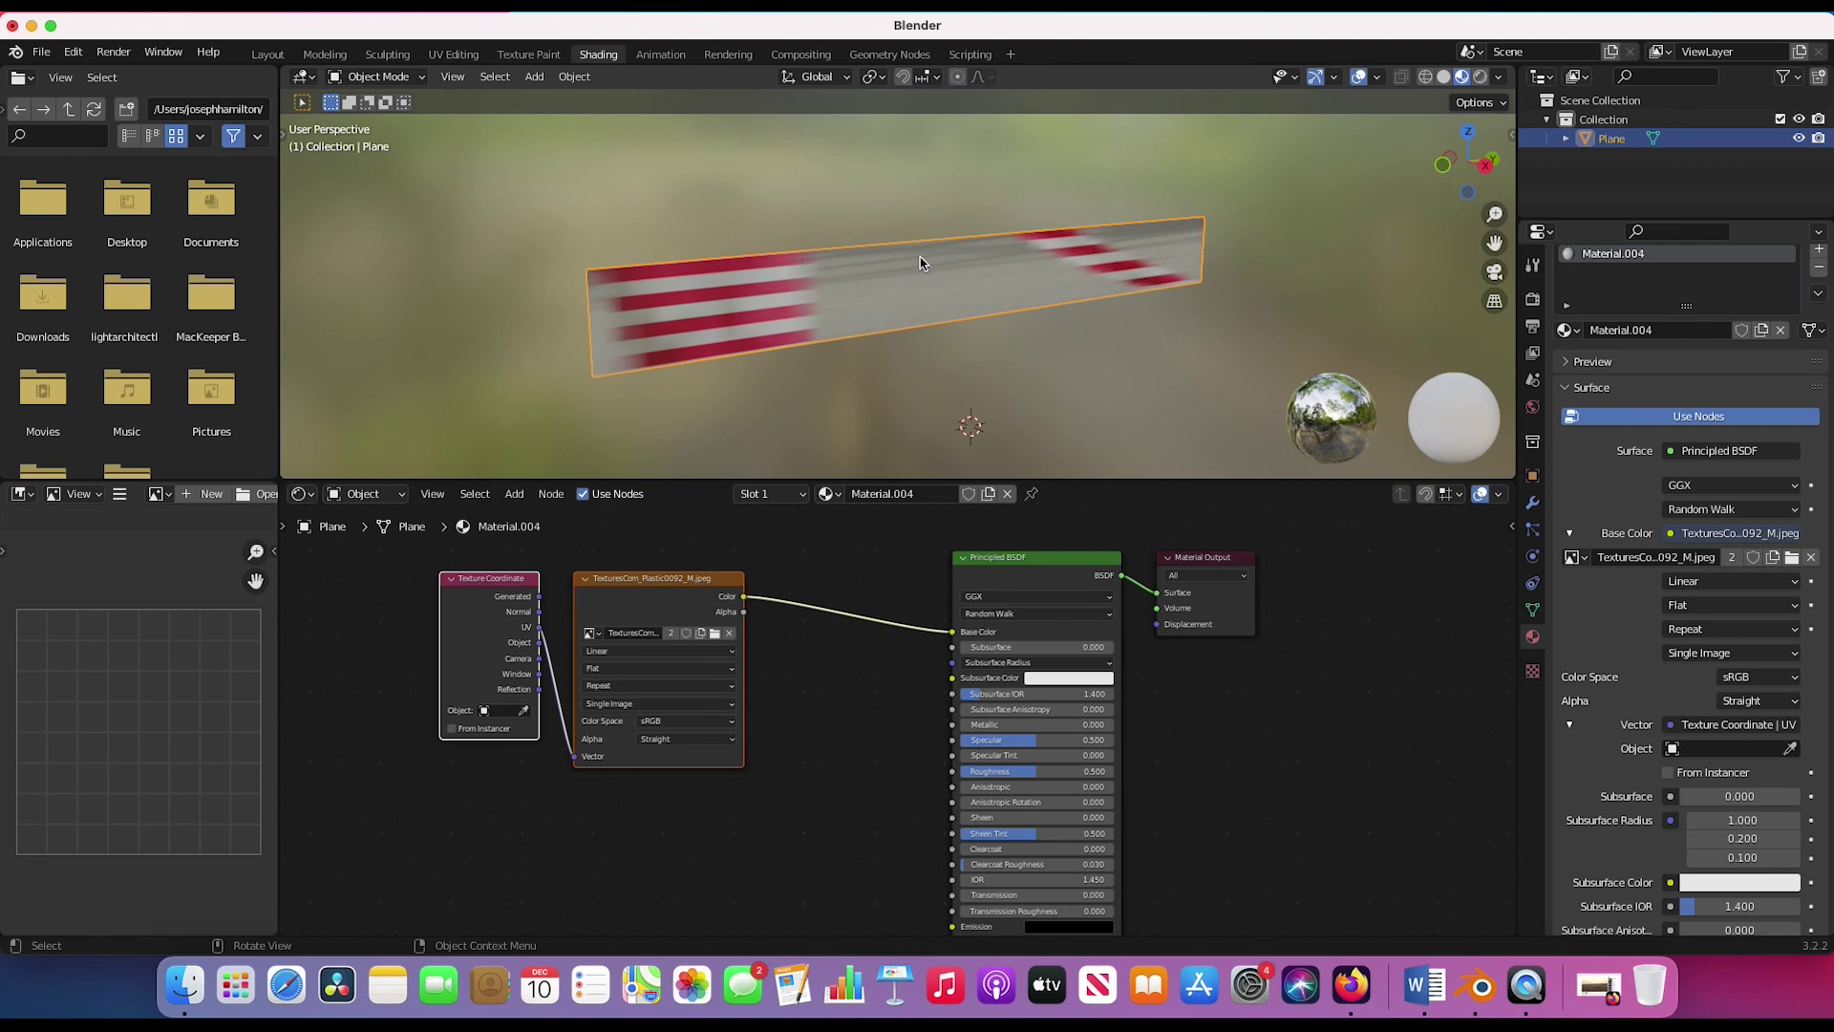
left_click(375, 77)
left_click(382, 115)
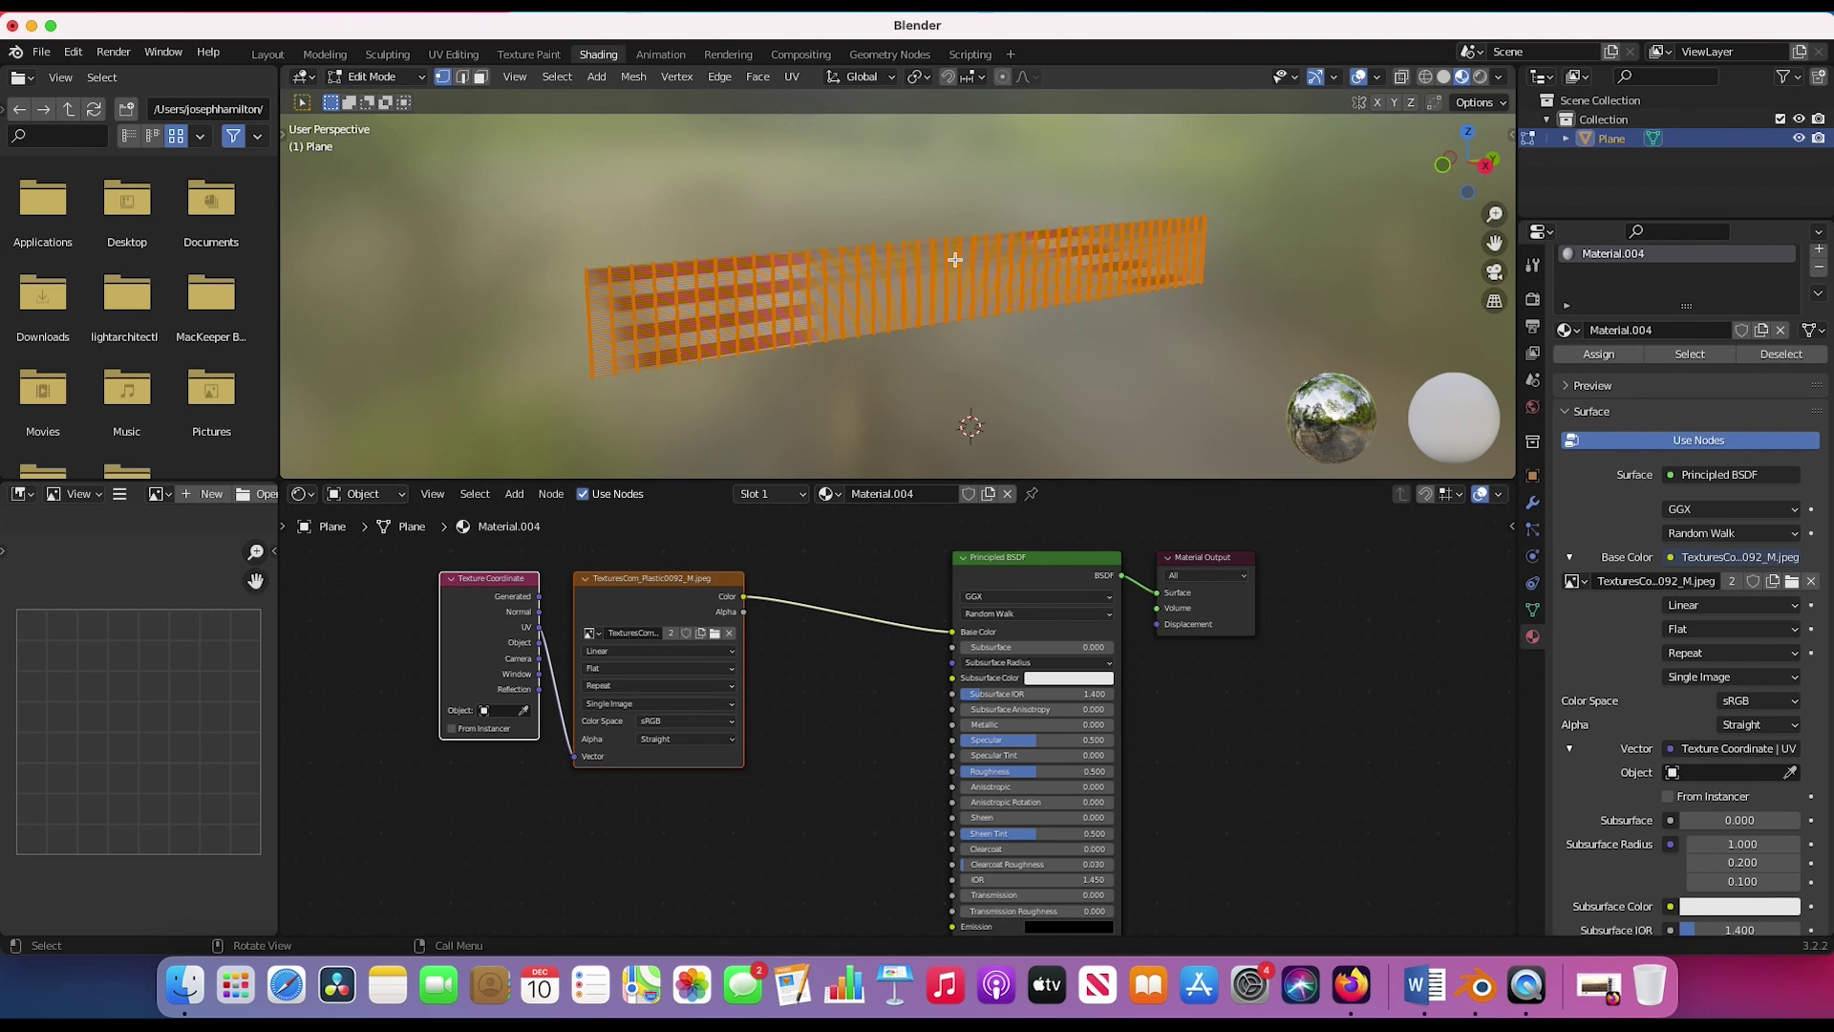
- Unwrap the plane and select all its UVs in the UV Editing workspace
key("u")
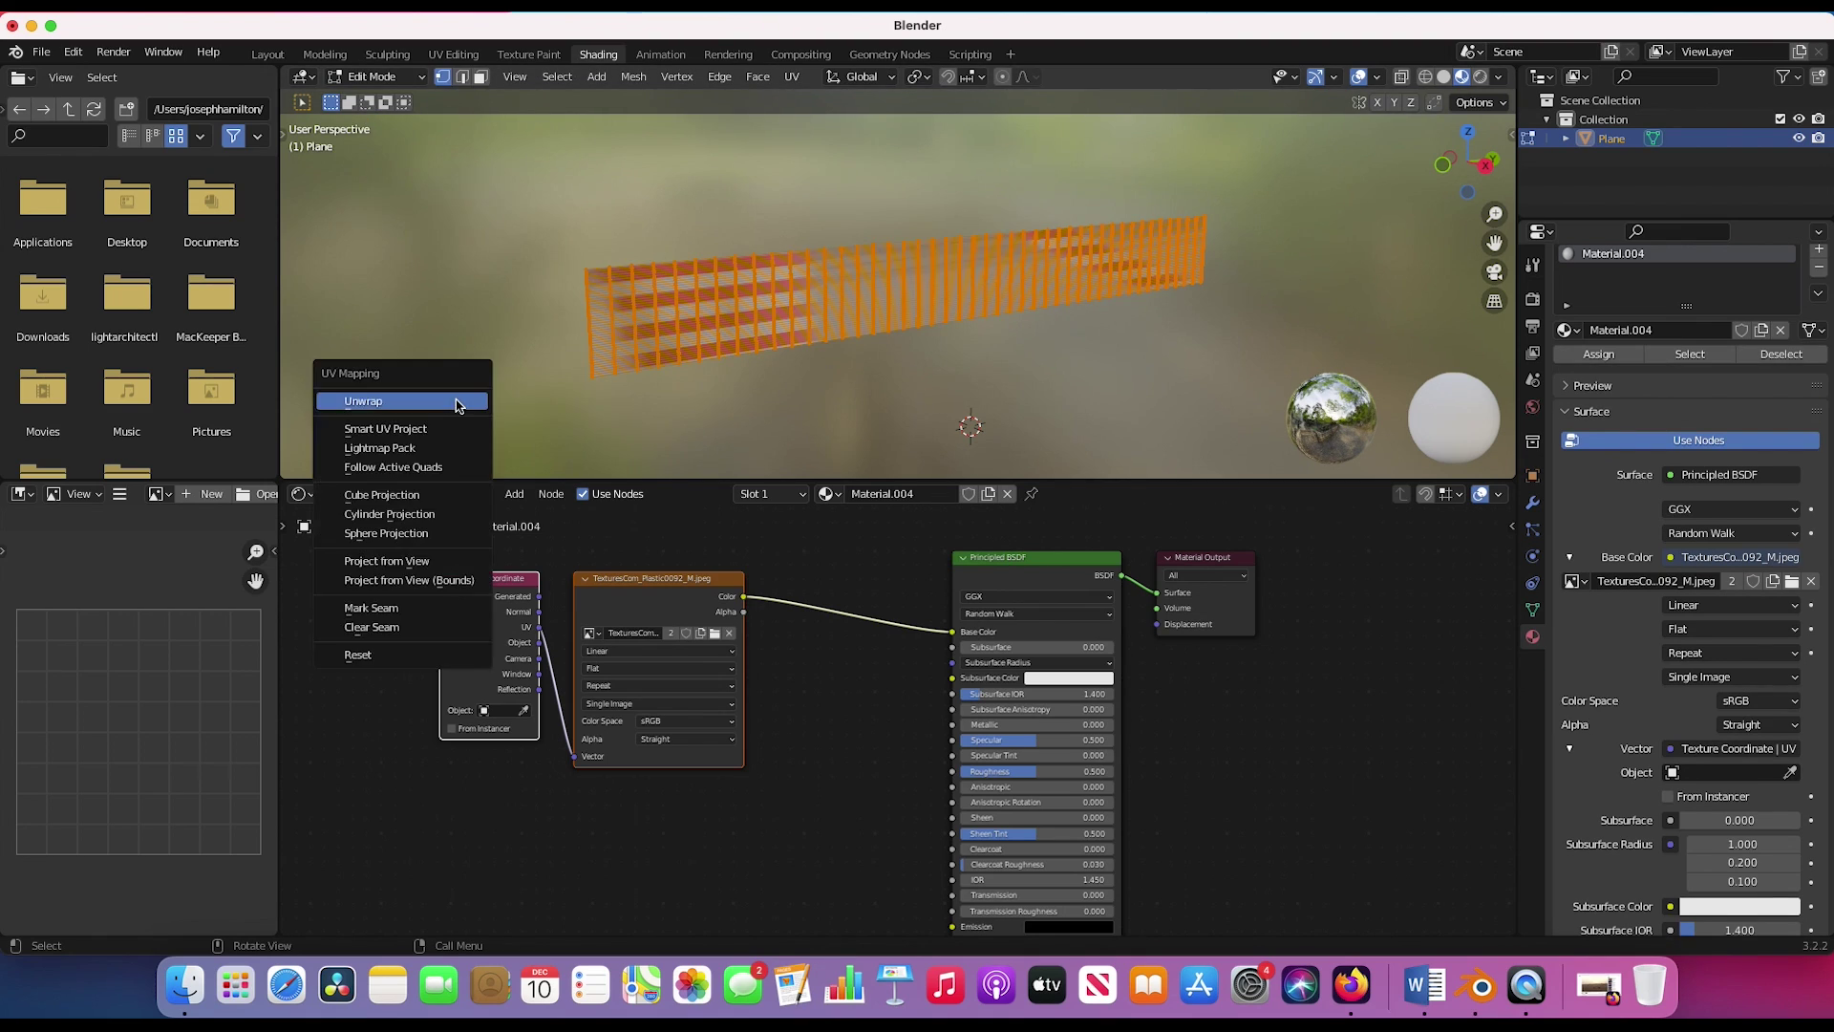
left_click(410, 405)
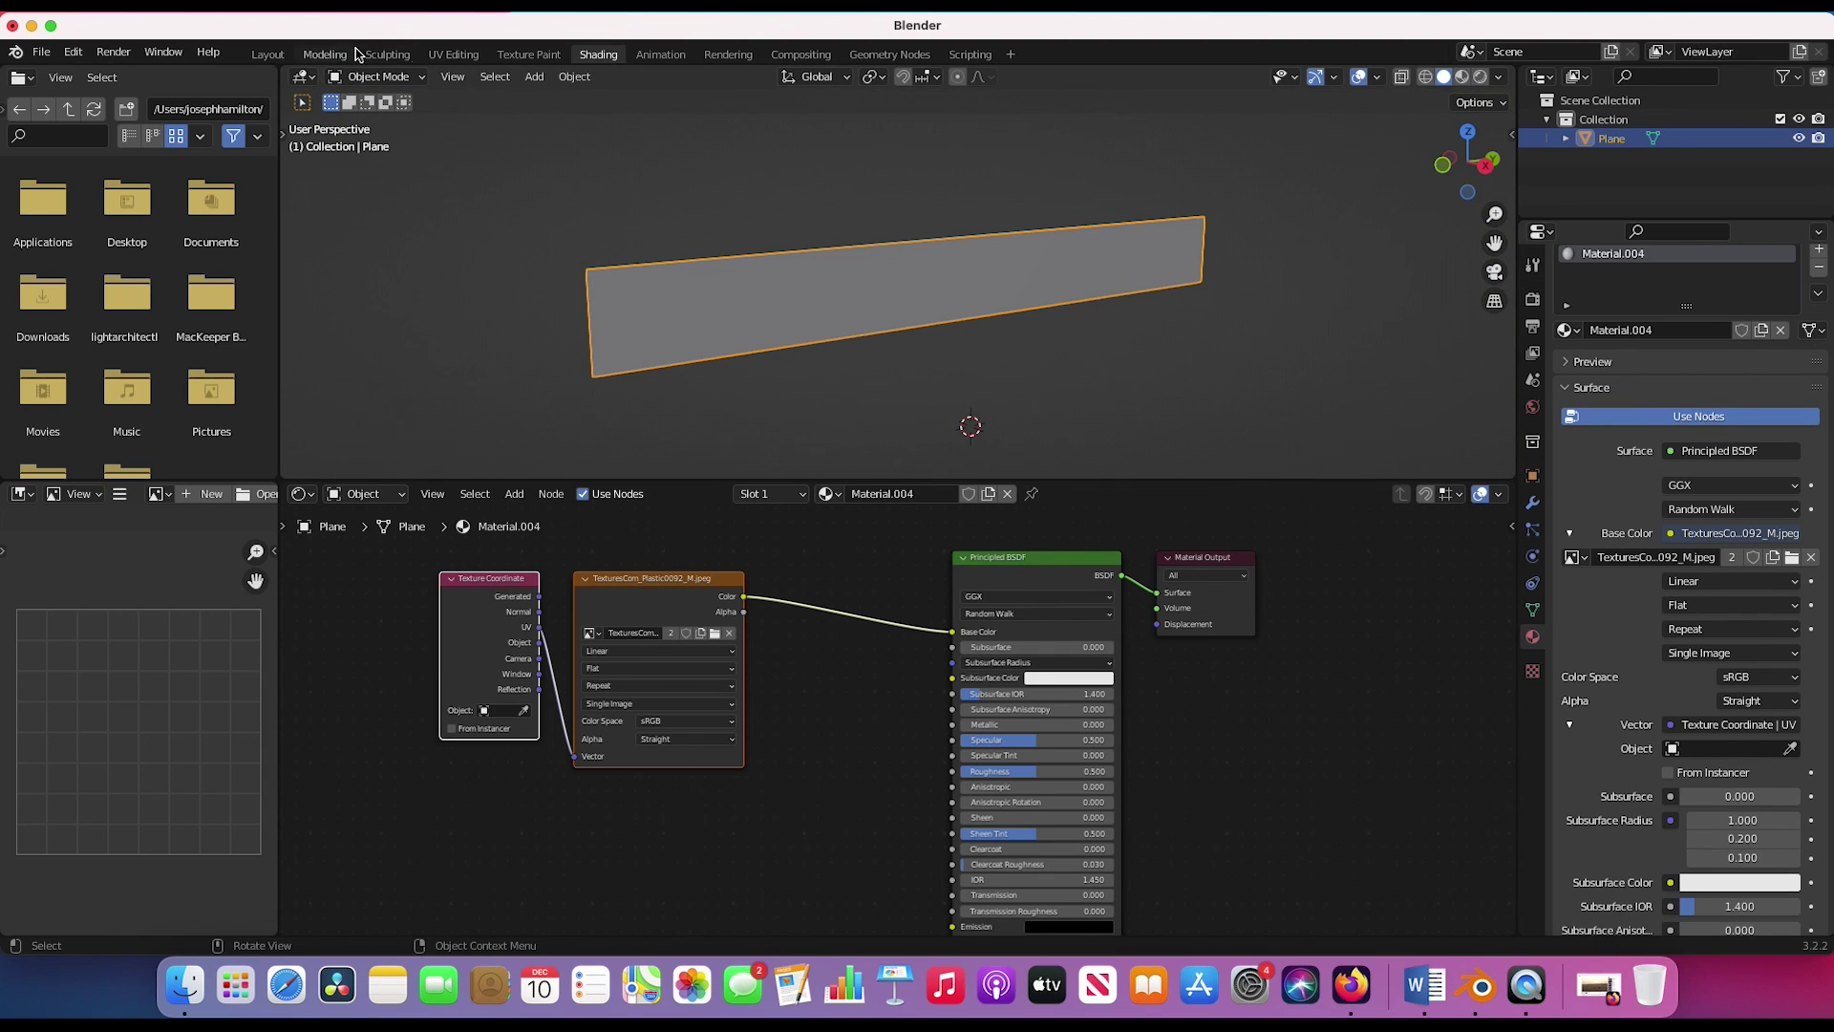
left_click(456, 56)
scroll(1097, 387, "down", 4)
scroll(72, 520, "down", 4)
middle_click_drag(72, 520, 328, 544)
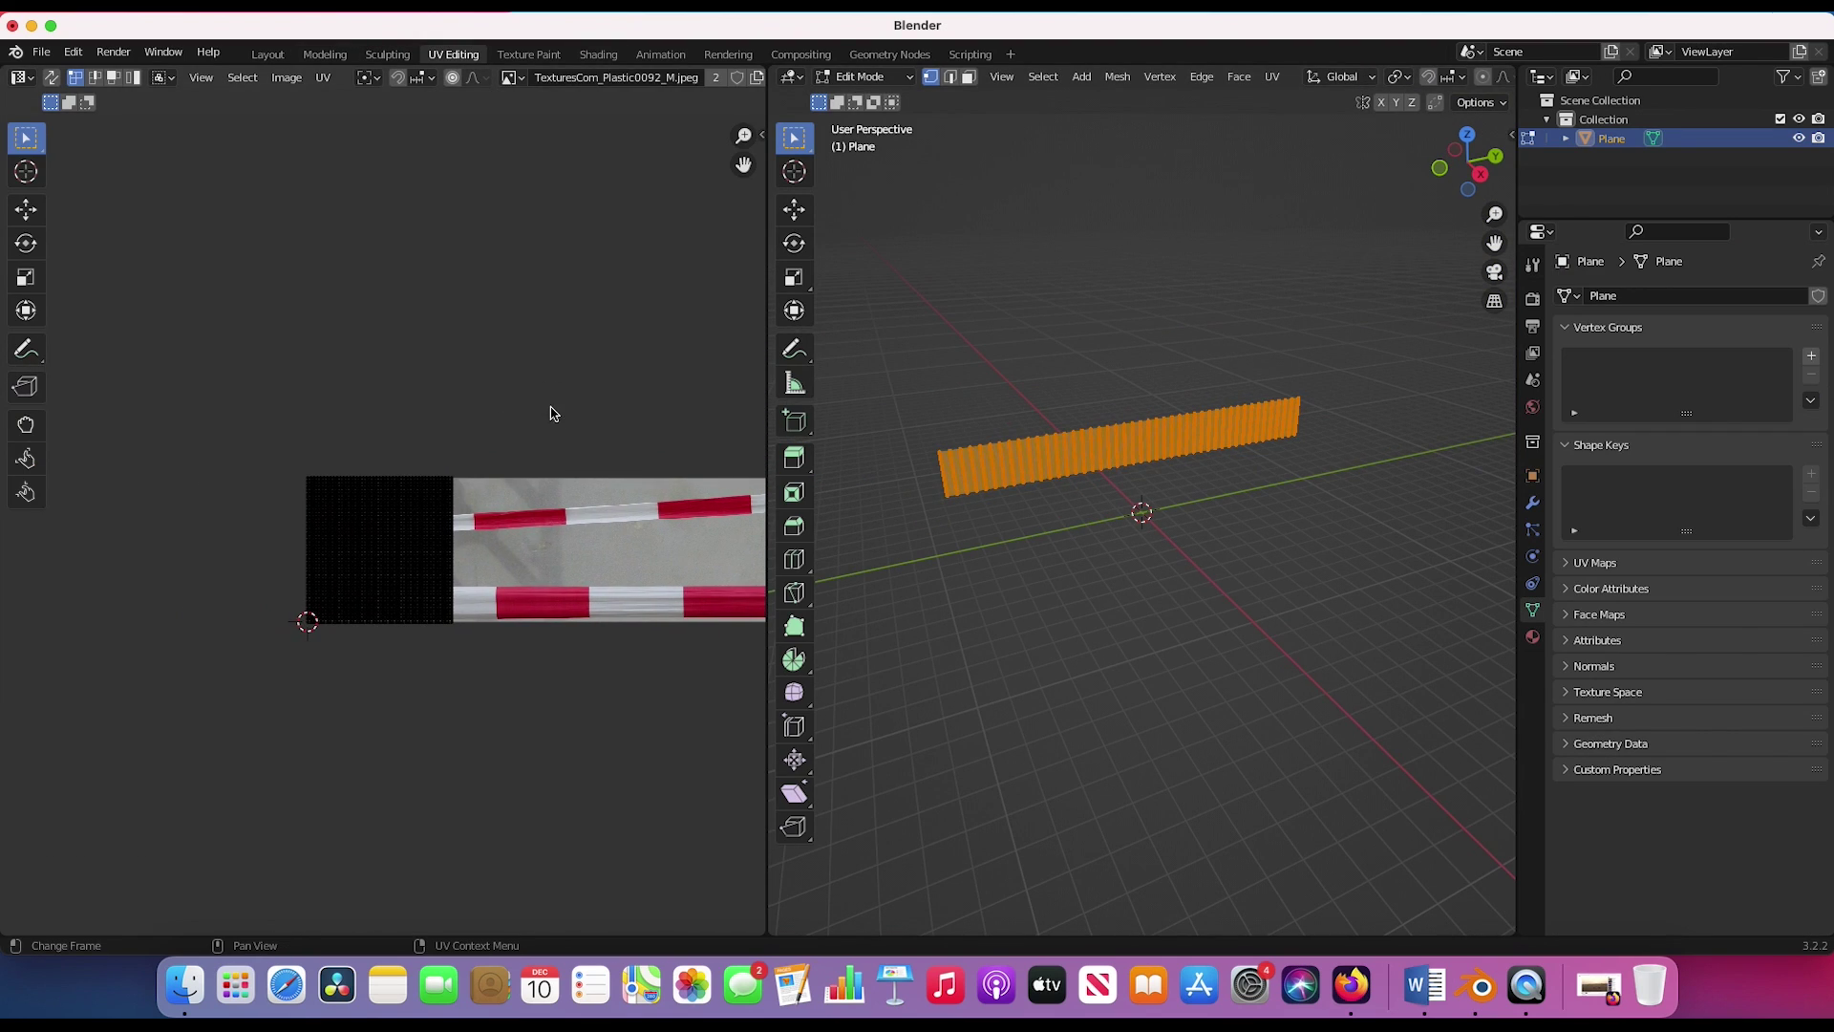
left_click_drag(551, 407, 86, 786)
scroll(528, 553, "right", 5)
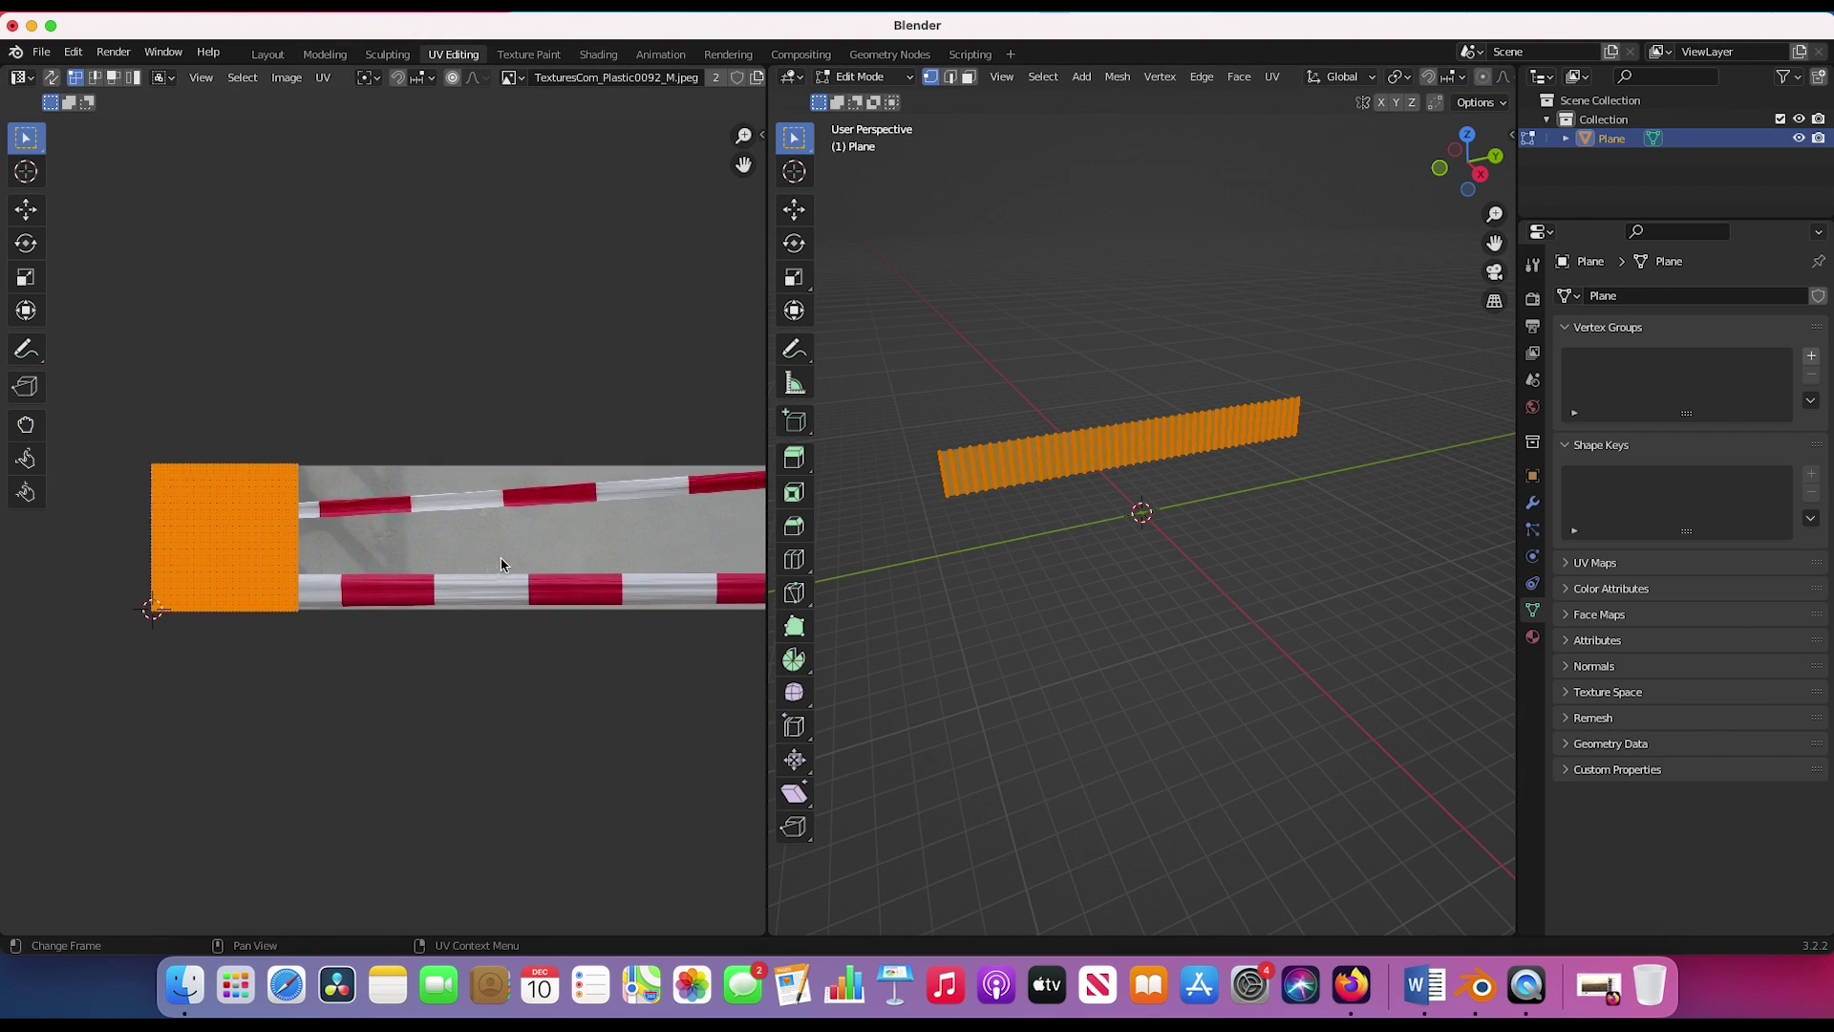
- Flatten the UV island on Y and move it onto the texture's lower tape bar
key("s")
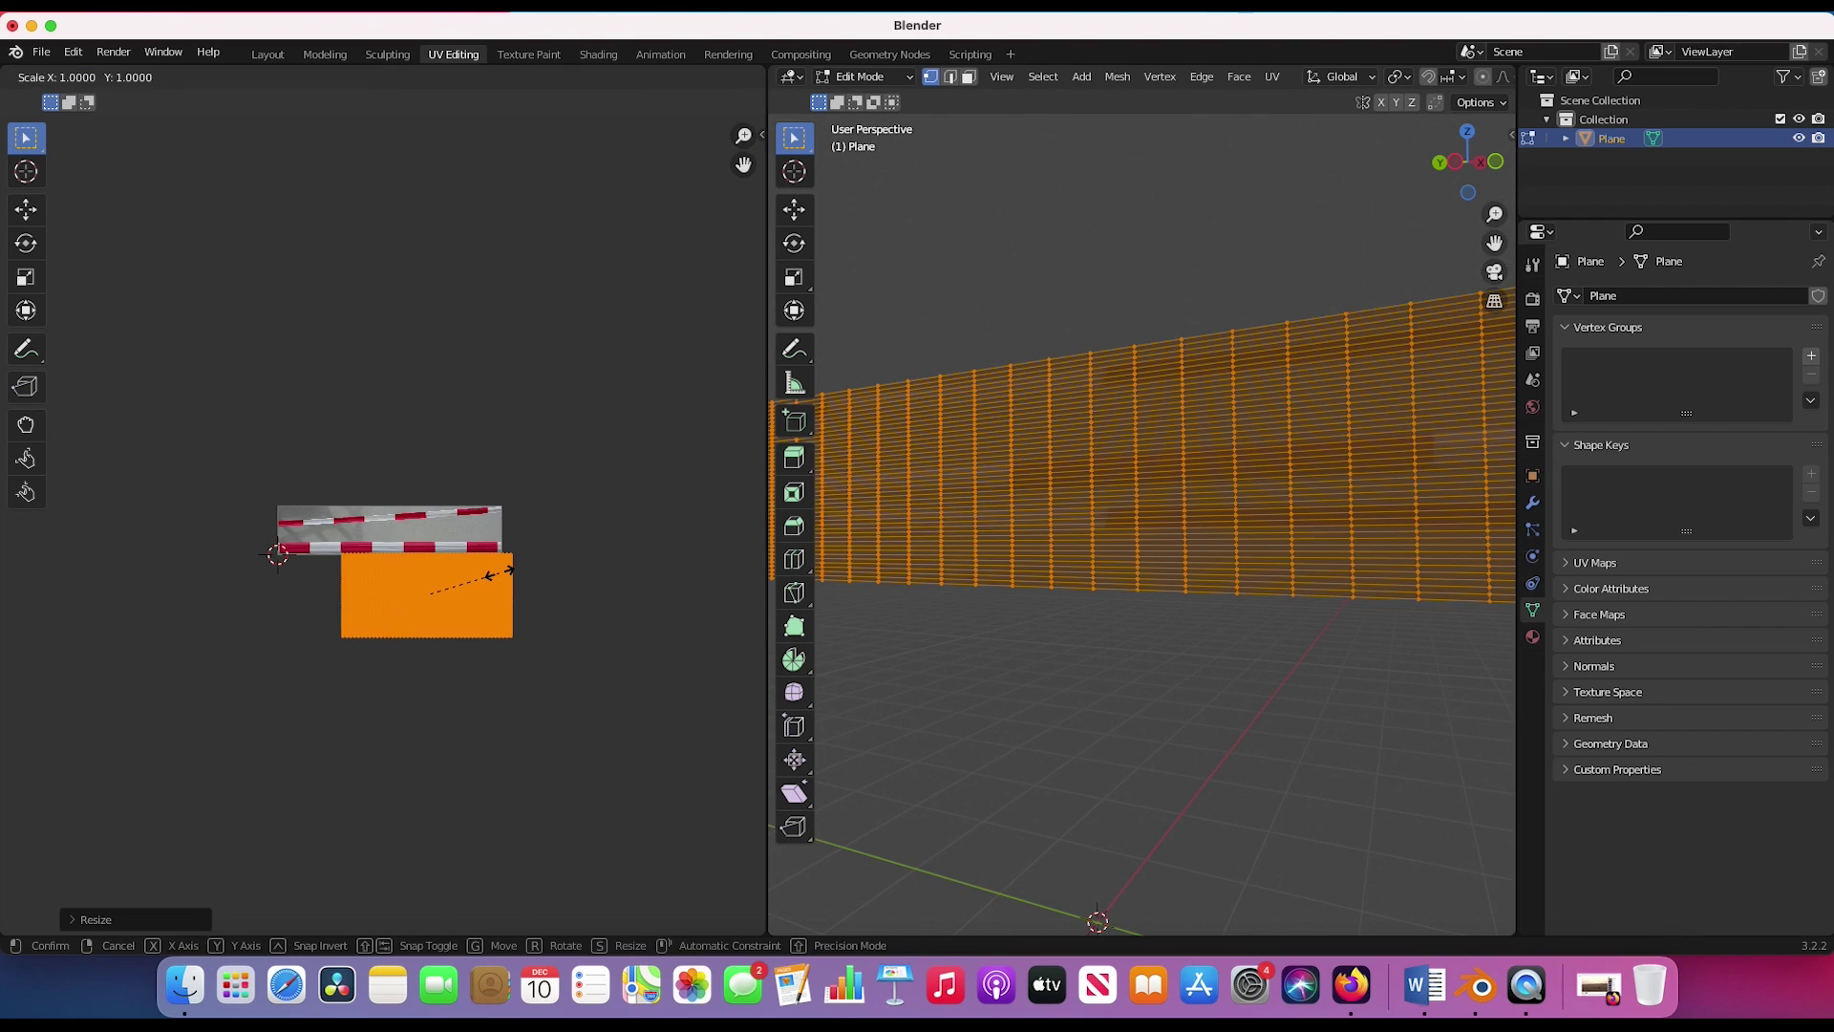
key("y")
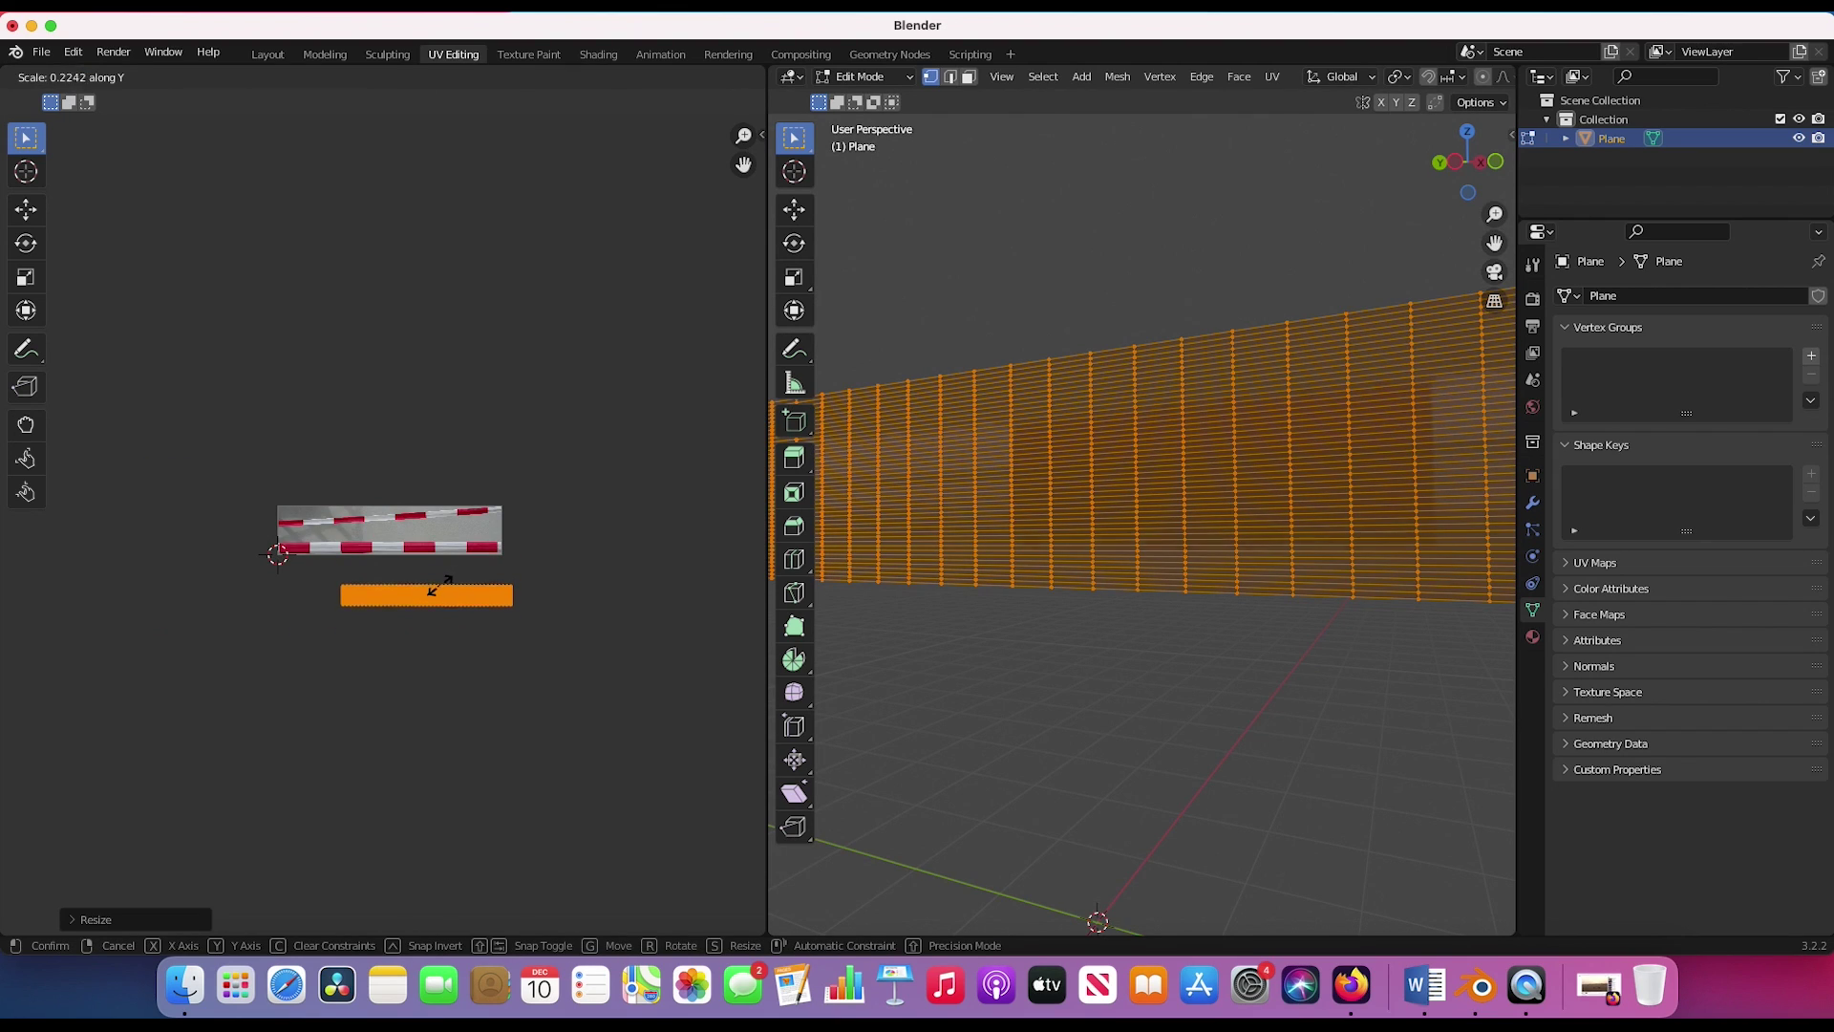
left_click(429, 586)
scroll(318, 547, "up", 2)
scroll(382, 558, "up", 2)
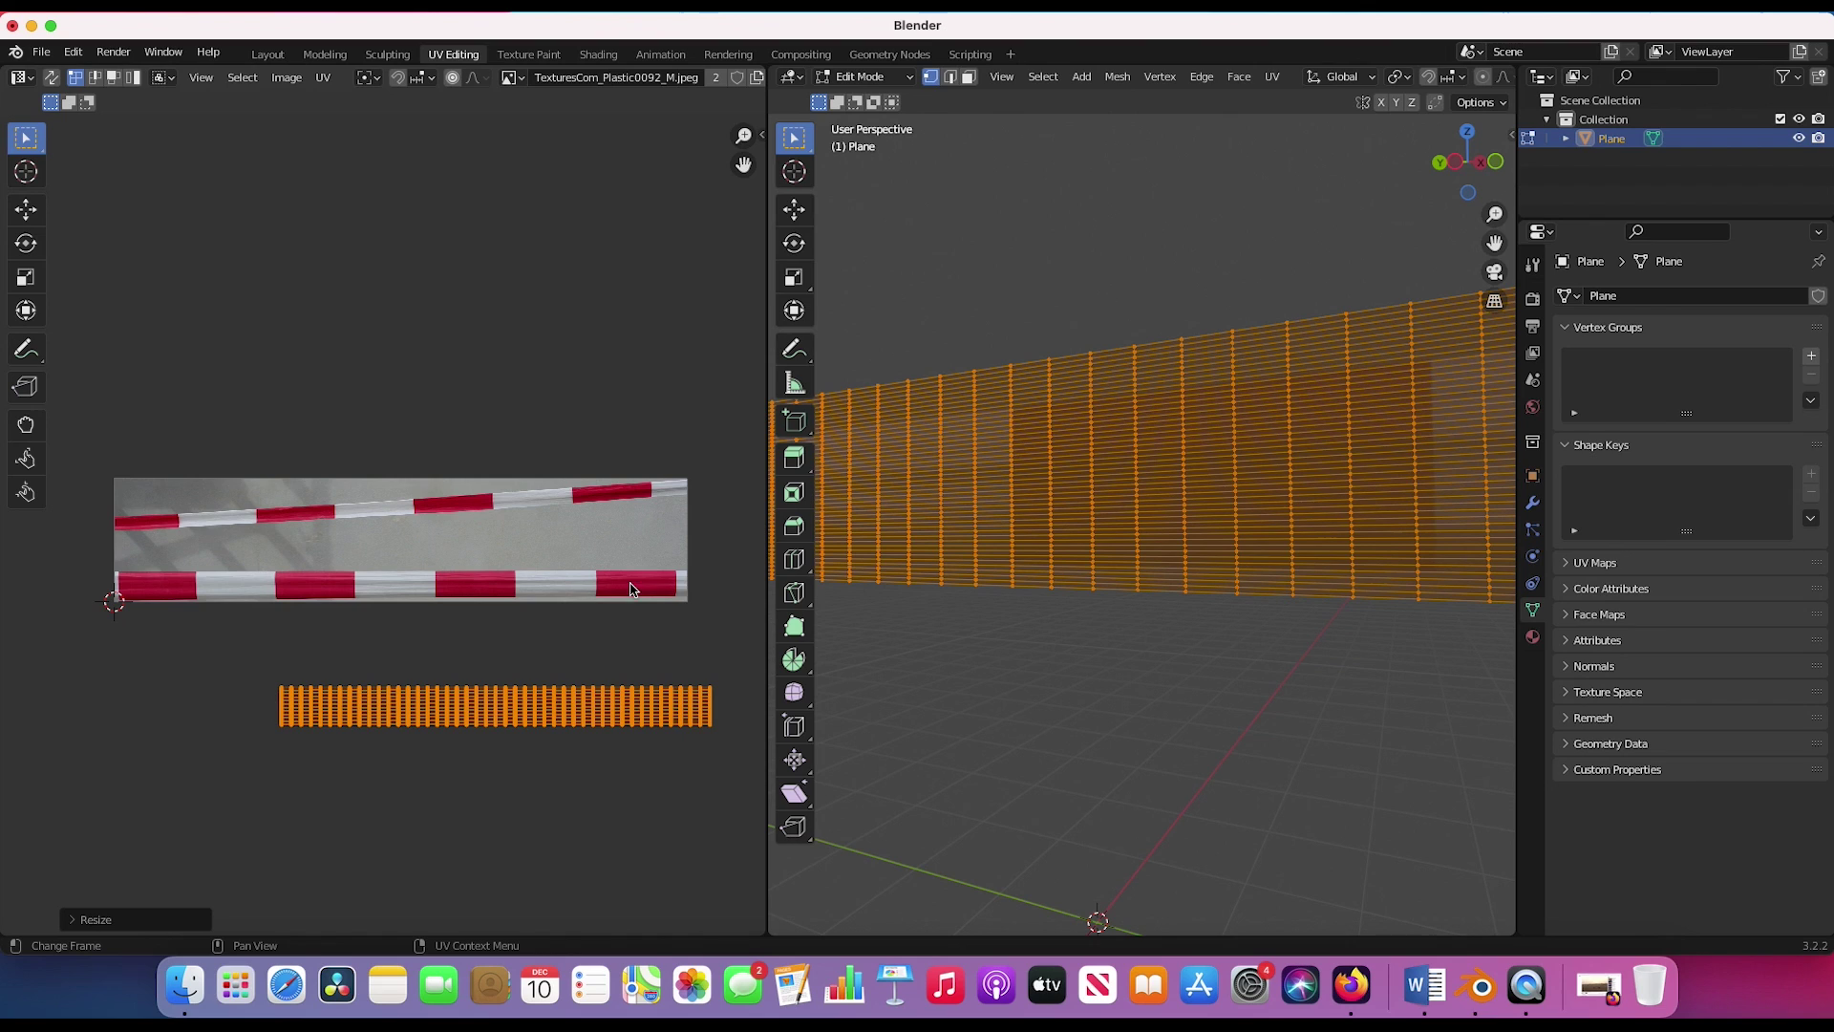
scroll(1132, 403, "down", 5)
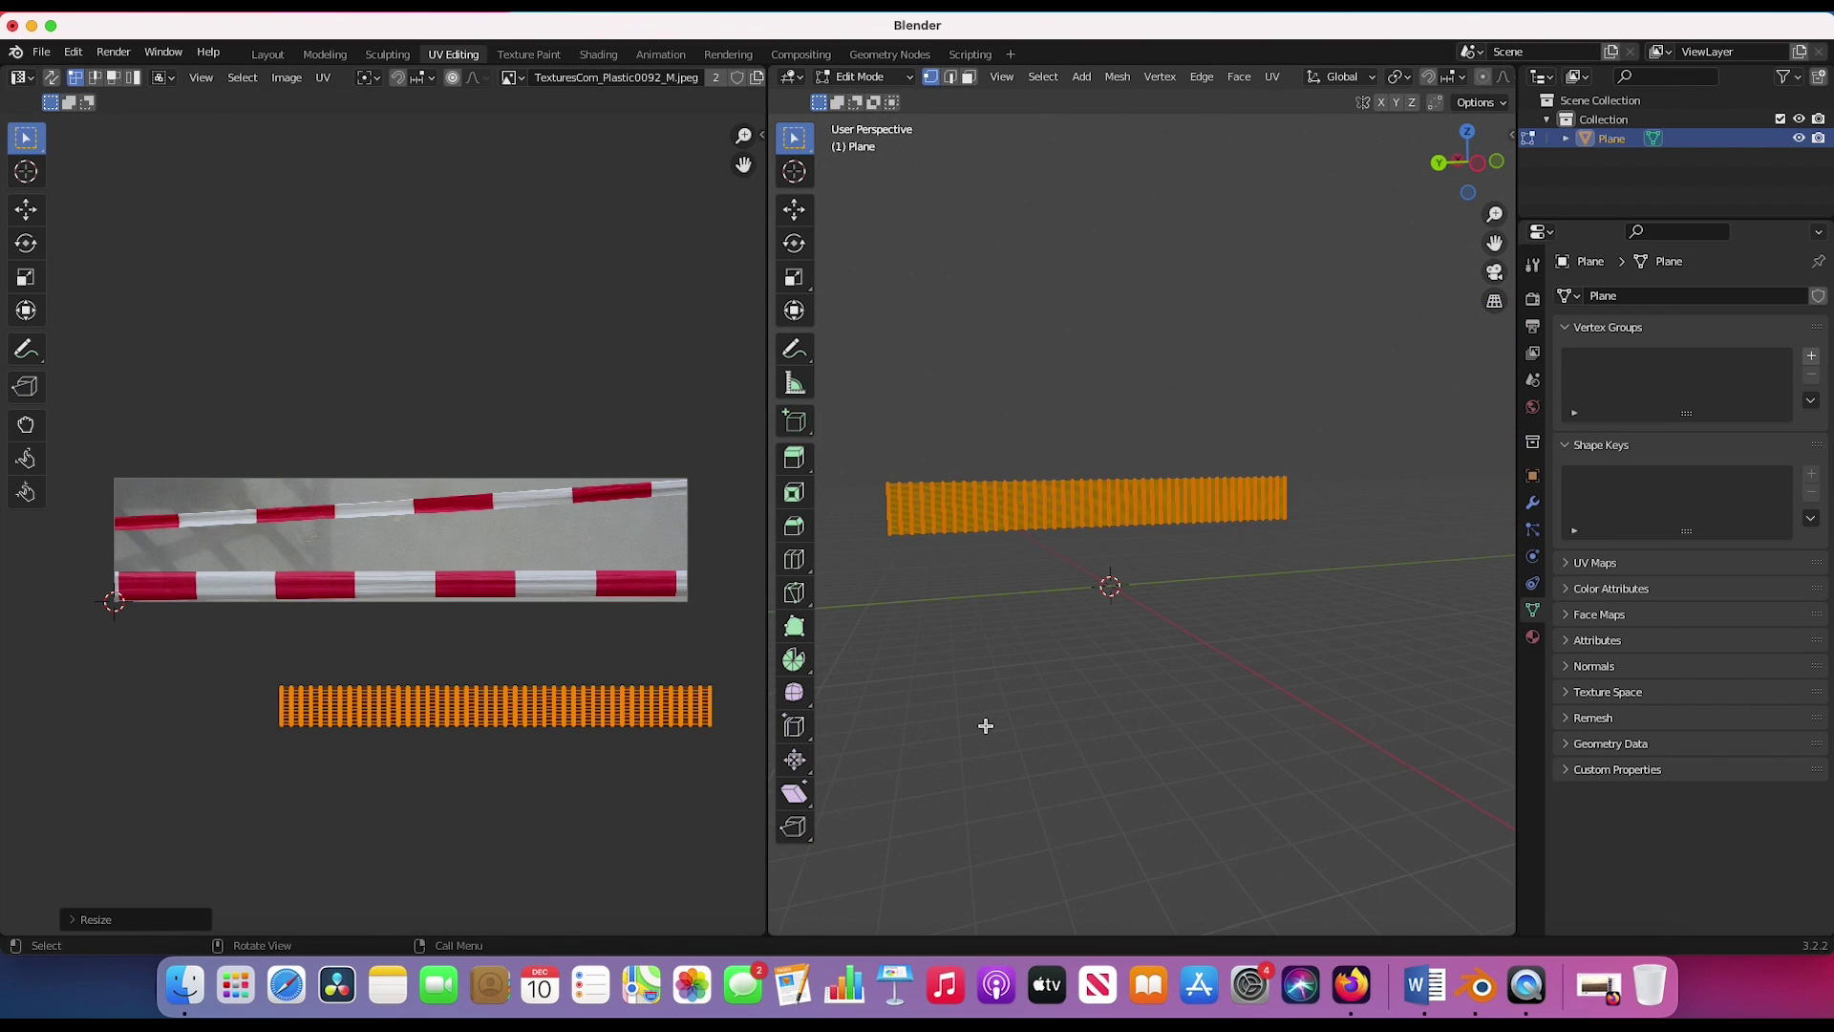
key("g")
left_click(323, 679)
- Stretch the UV strip along X, shrink it, and reposition it on the bar
key("s")
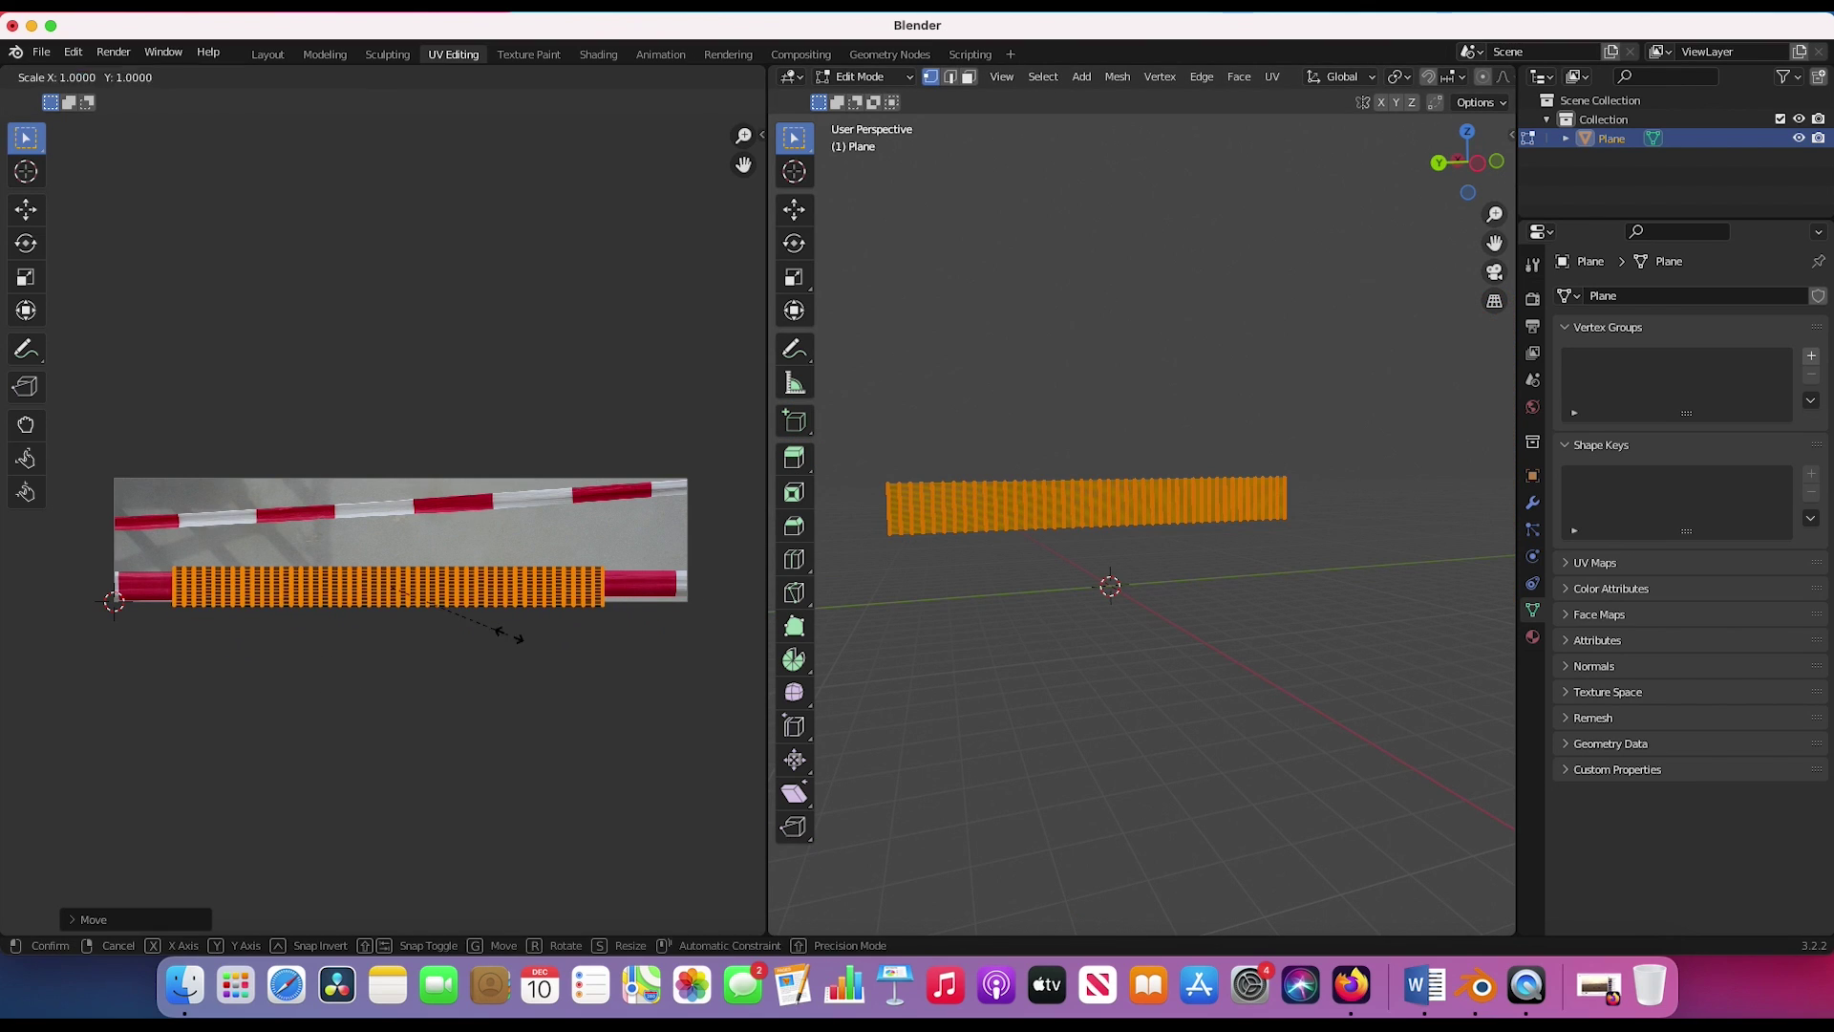
key("x")
left_click(576, 634)
key("s")
left_click(550, 630)
key("g")
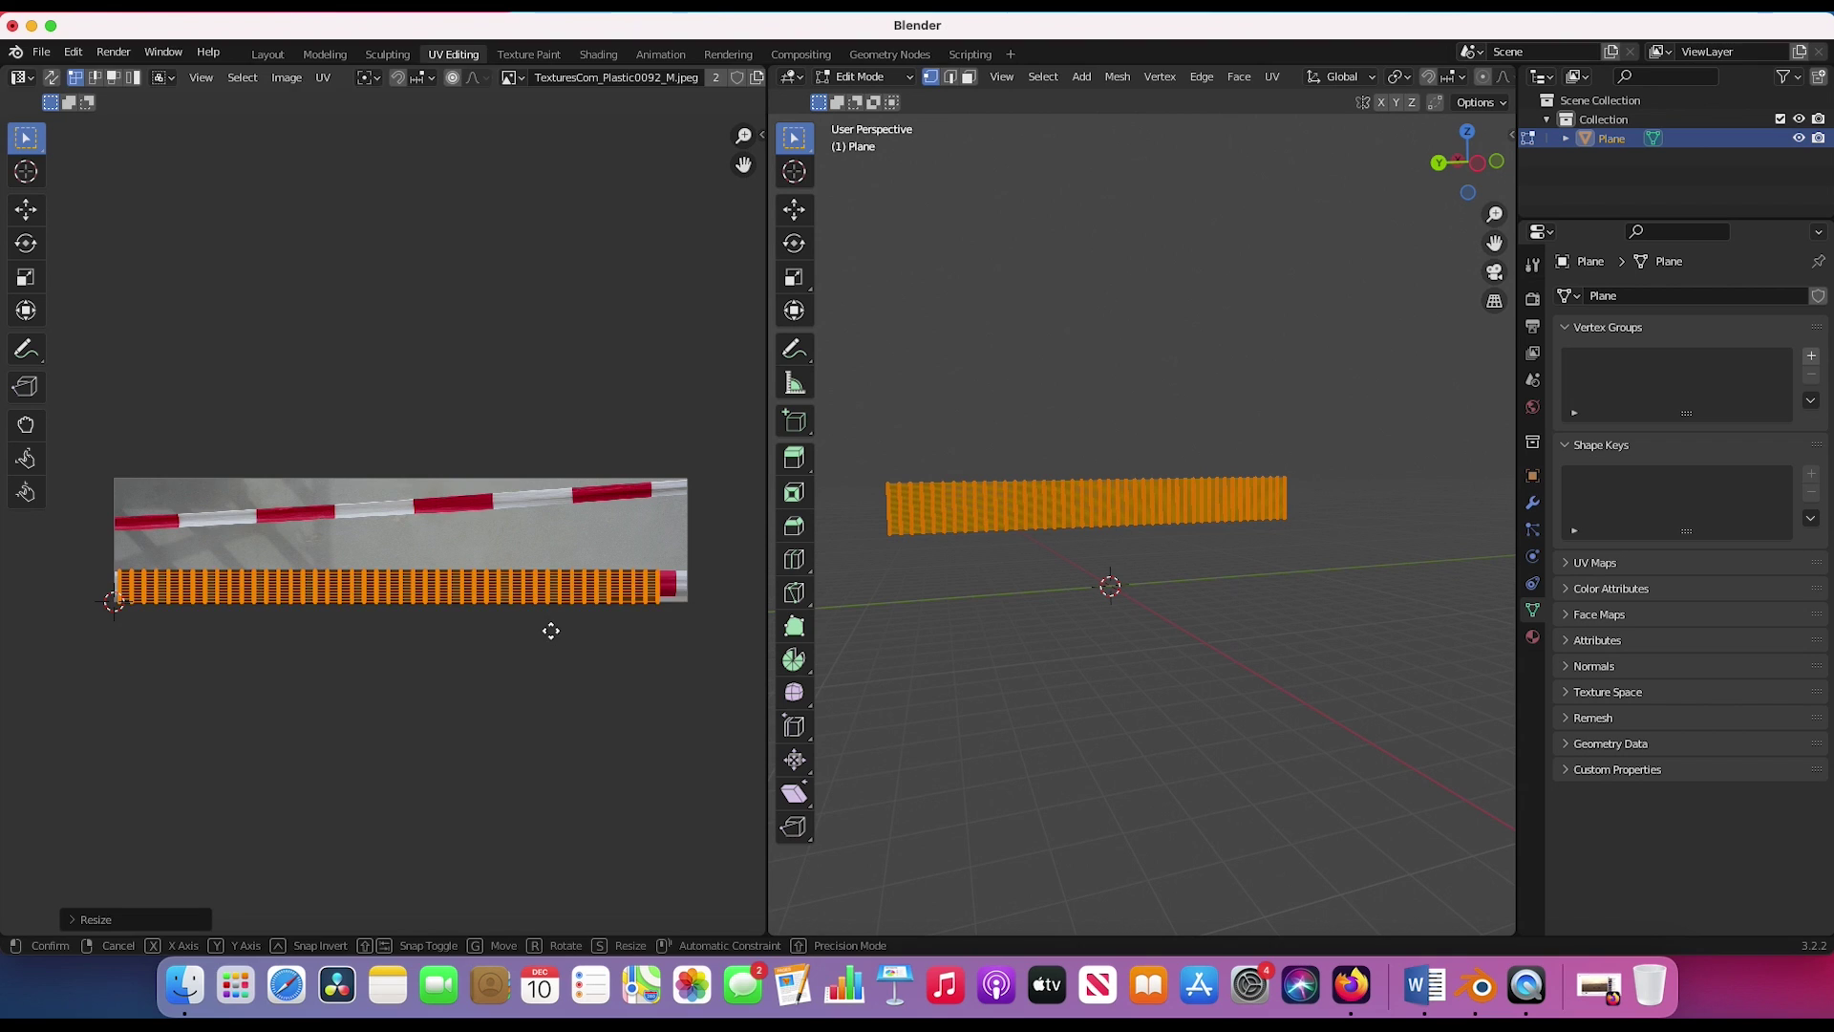
left_click(537, 583)
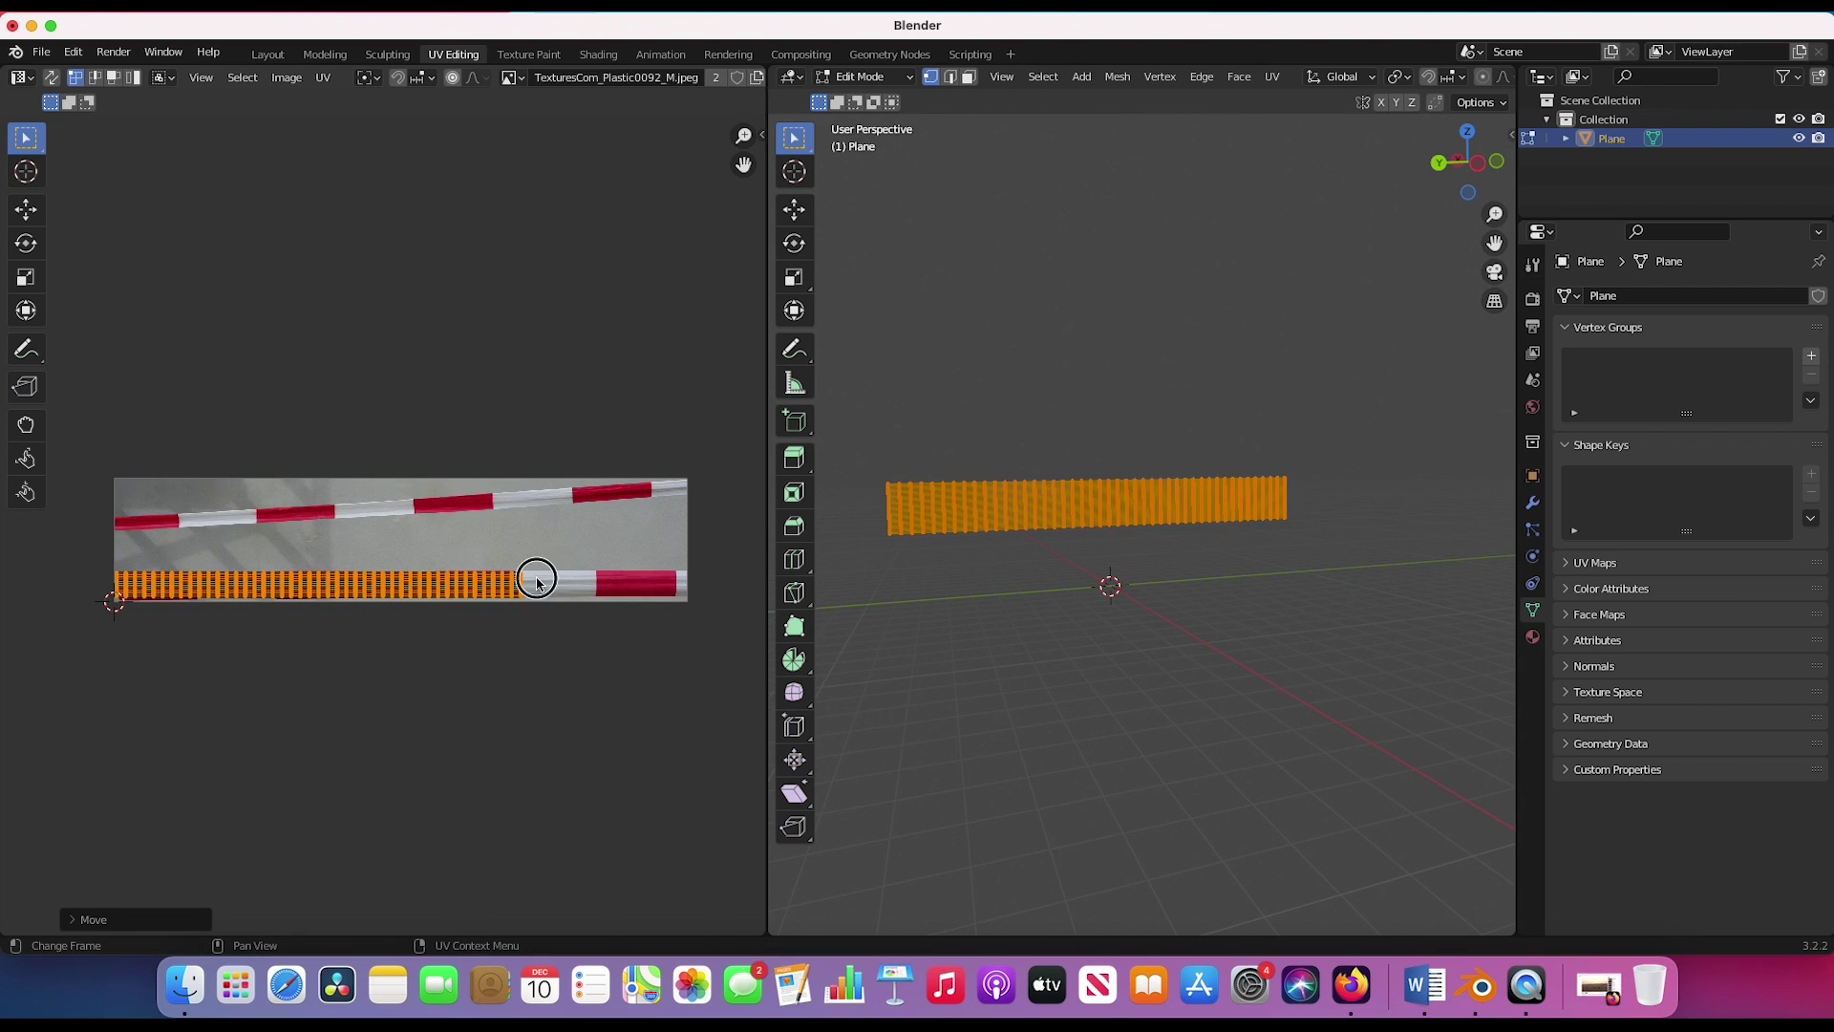
scroll(535, 582, "up", 4)
scroll(535, 582, "down", 2)
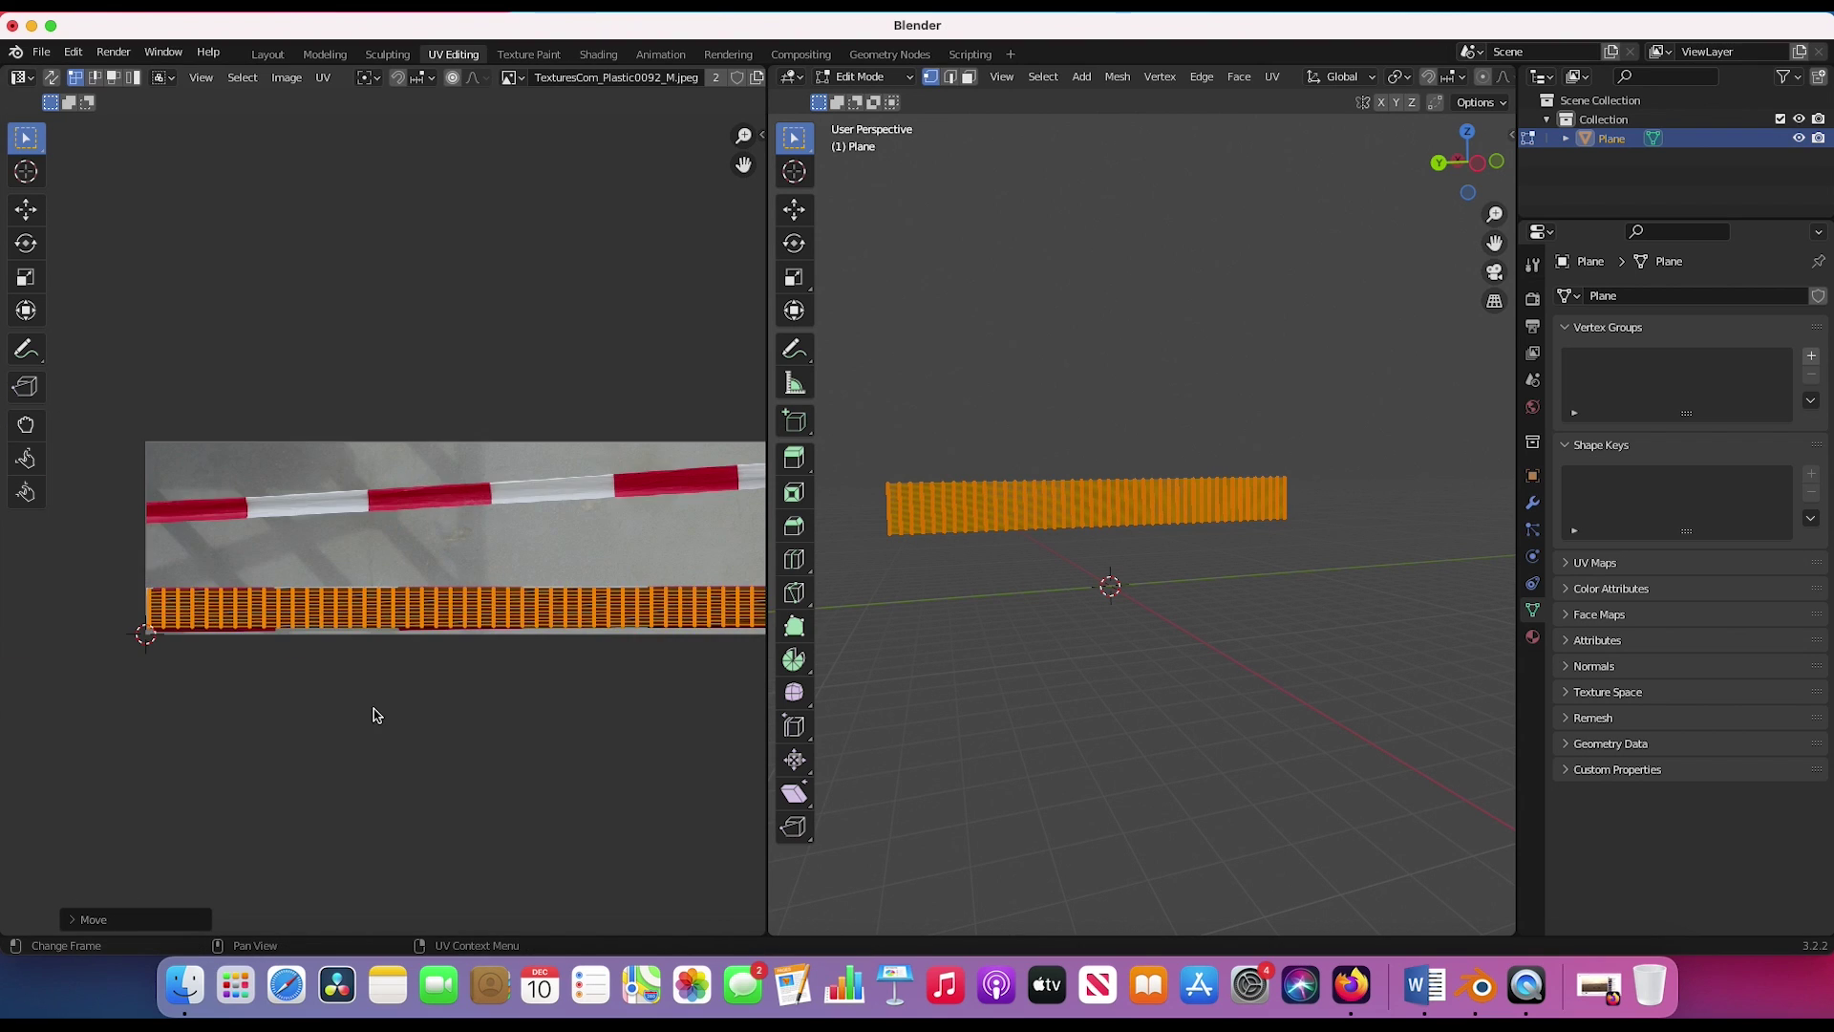
scroll(388, 711, "down", 2)
scroll(388, 712, "down", 1)
scroll(389, 712, "right", 2)
scroll(389, 711, "up", 1)
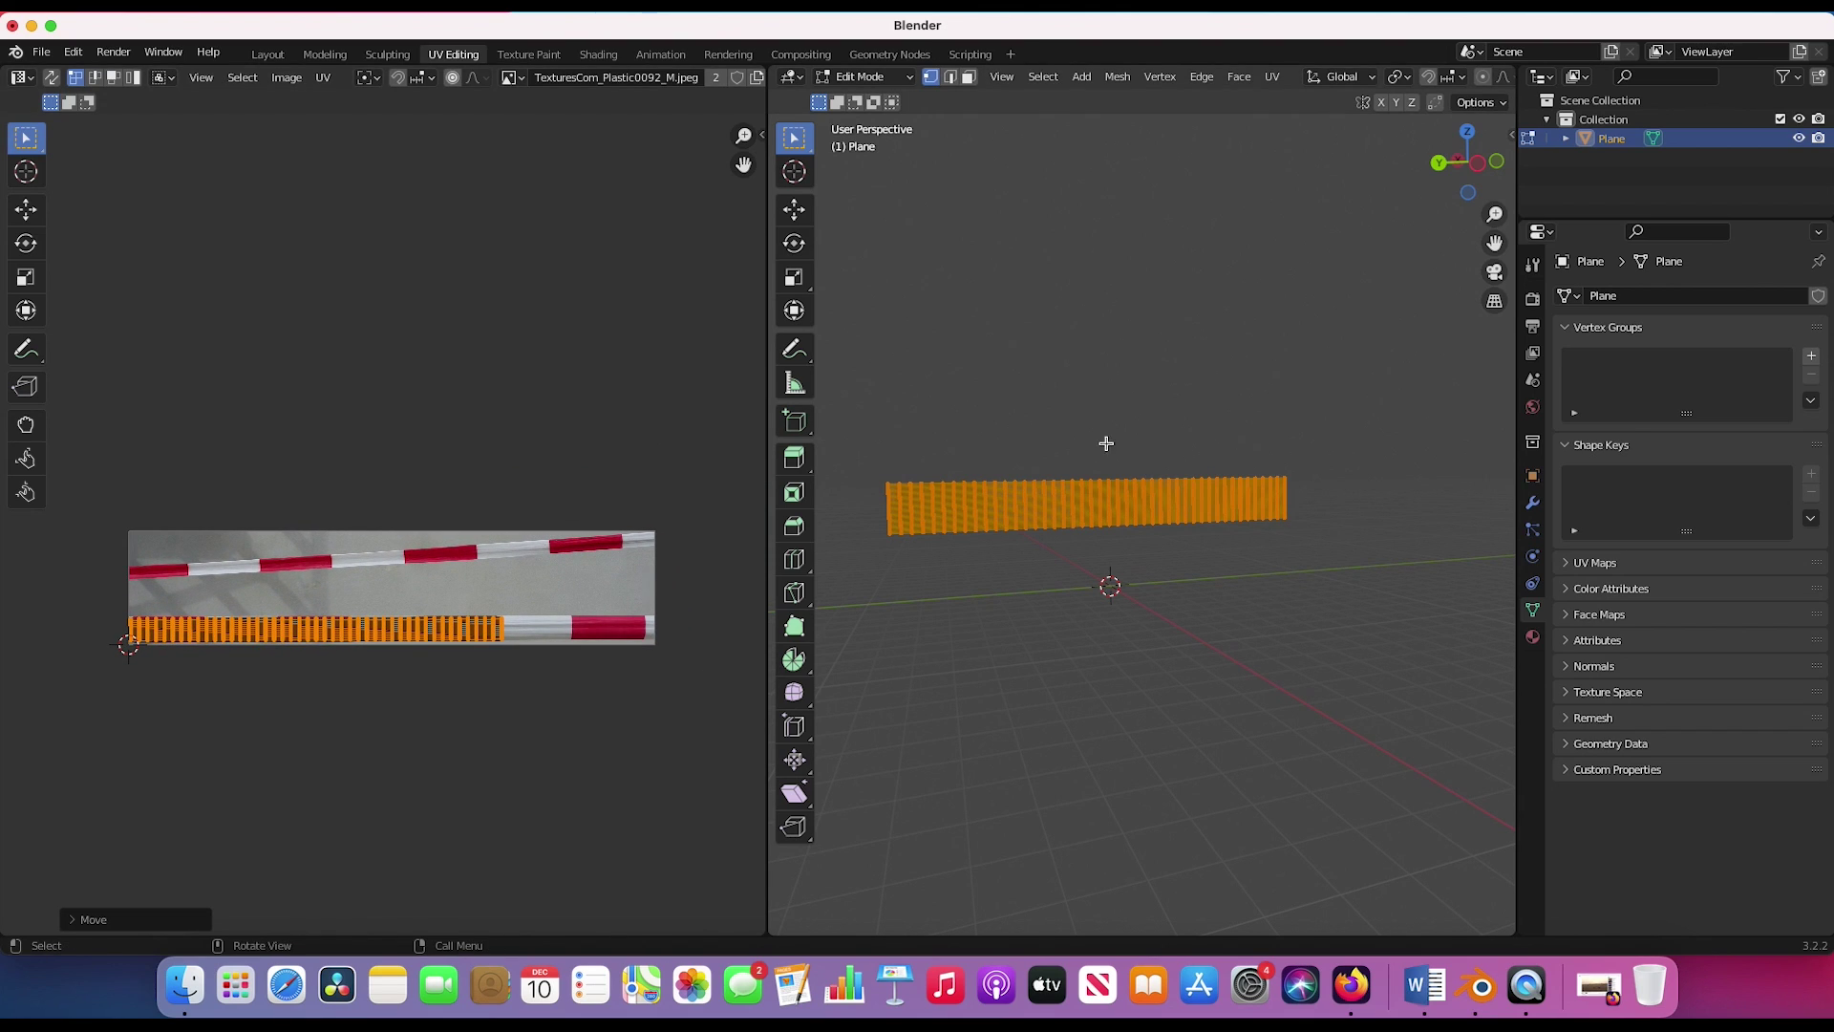
- Narrow the strip on X, slide it to the image's right edge, and return to Object Mode
key("s")
key("x")
left_click(564, 617)
key("g")
left_click(672, 680)
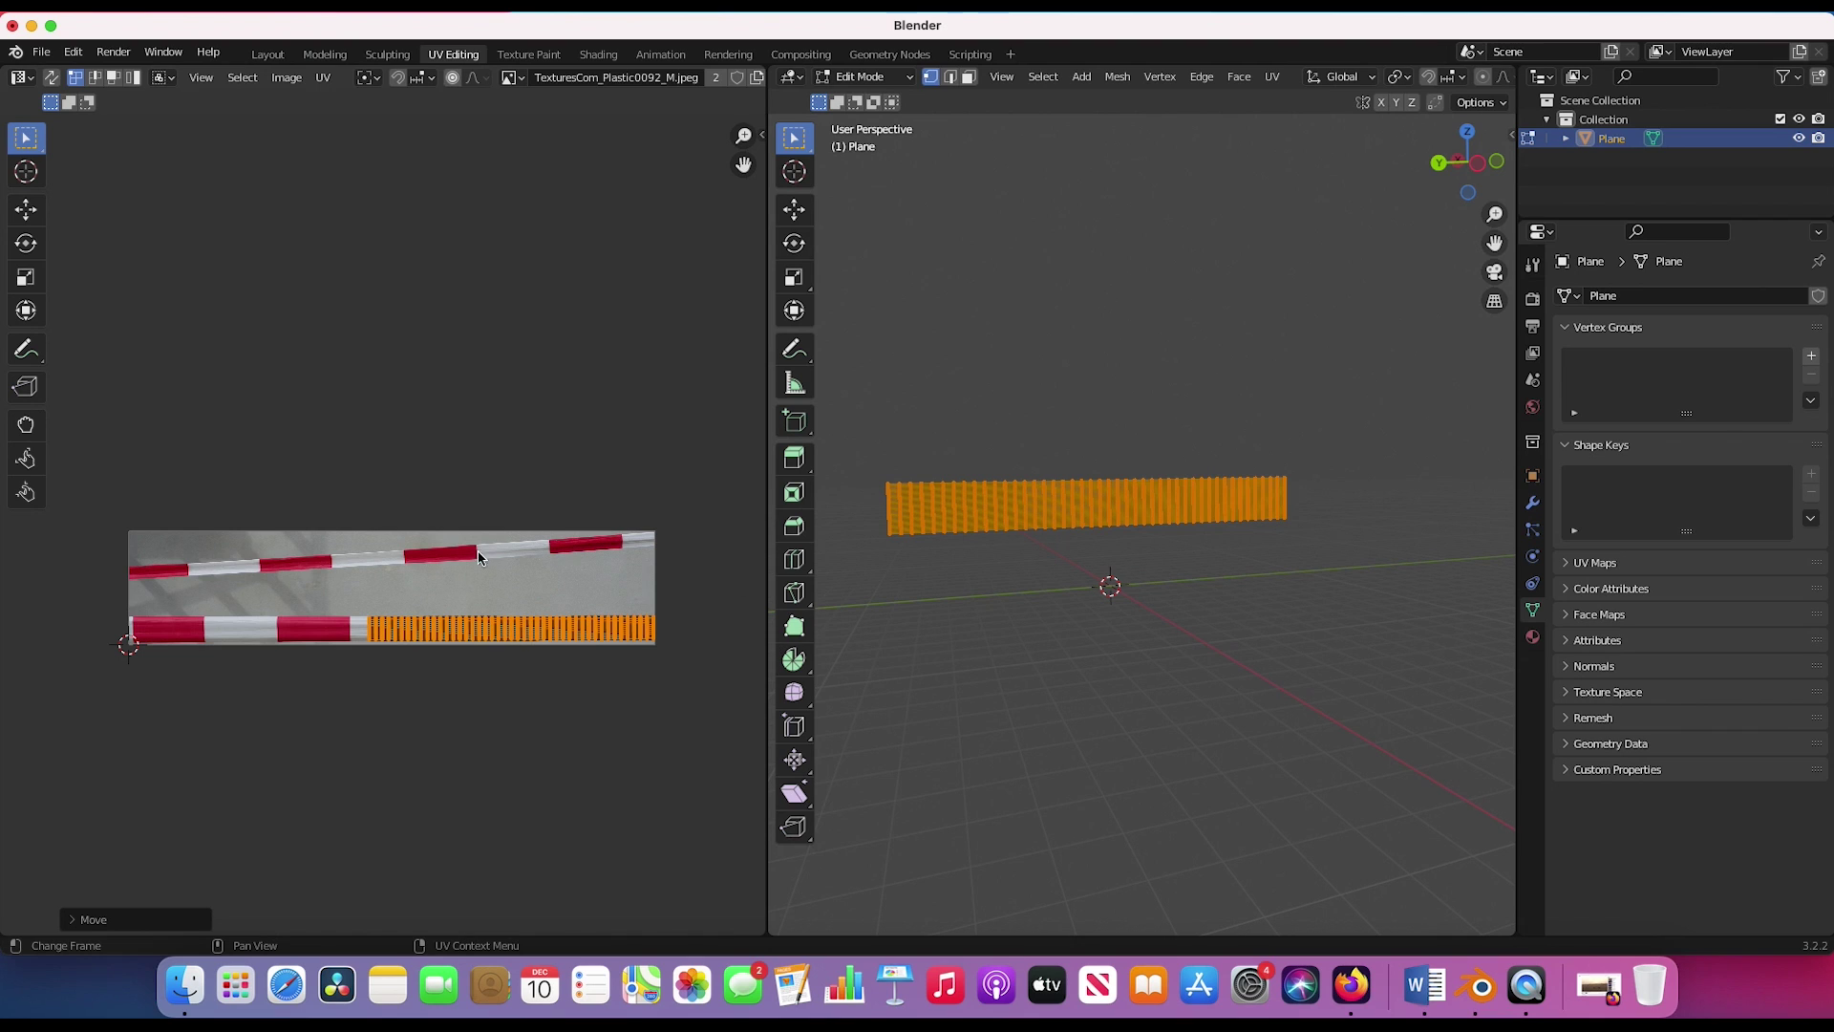
left_click(871, 76)
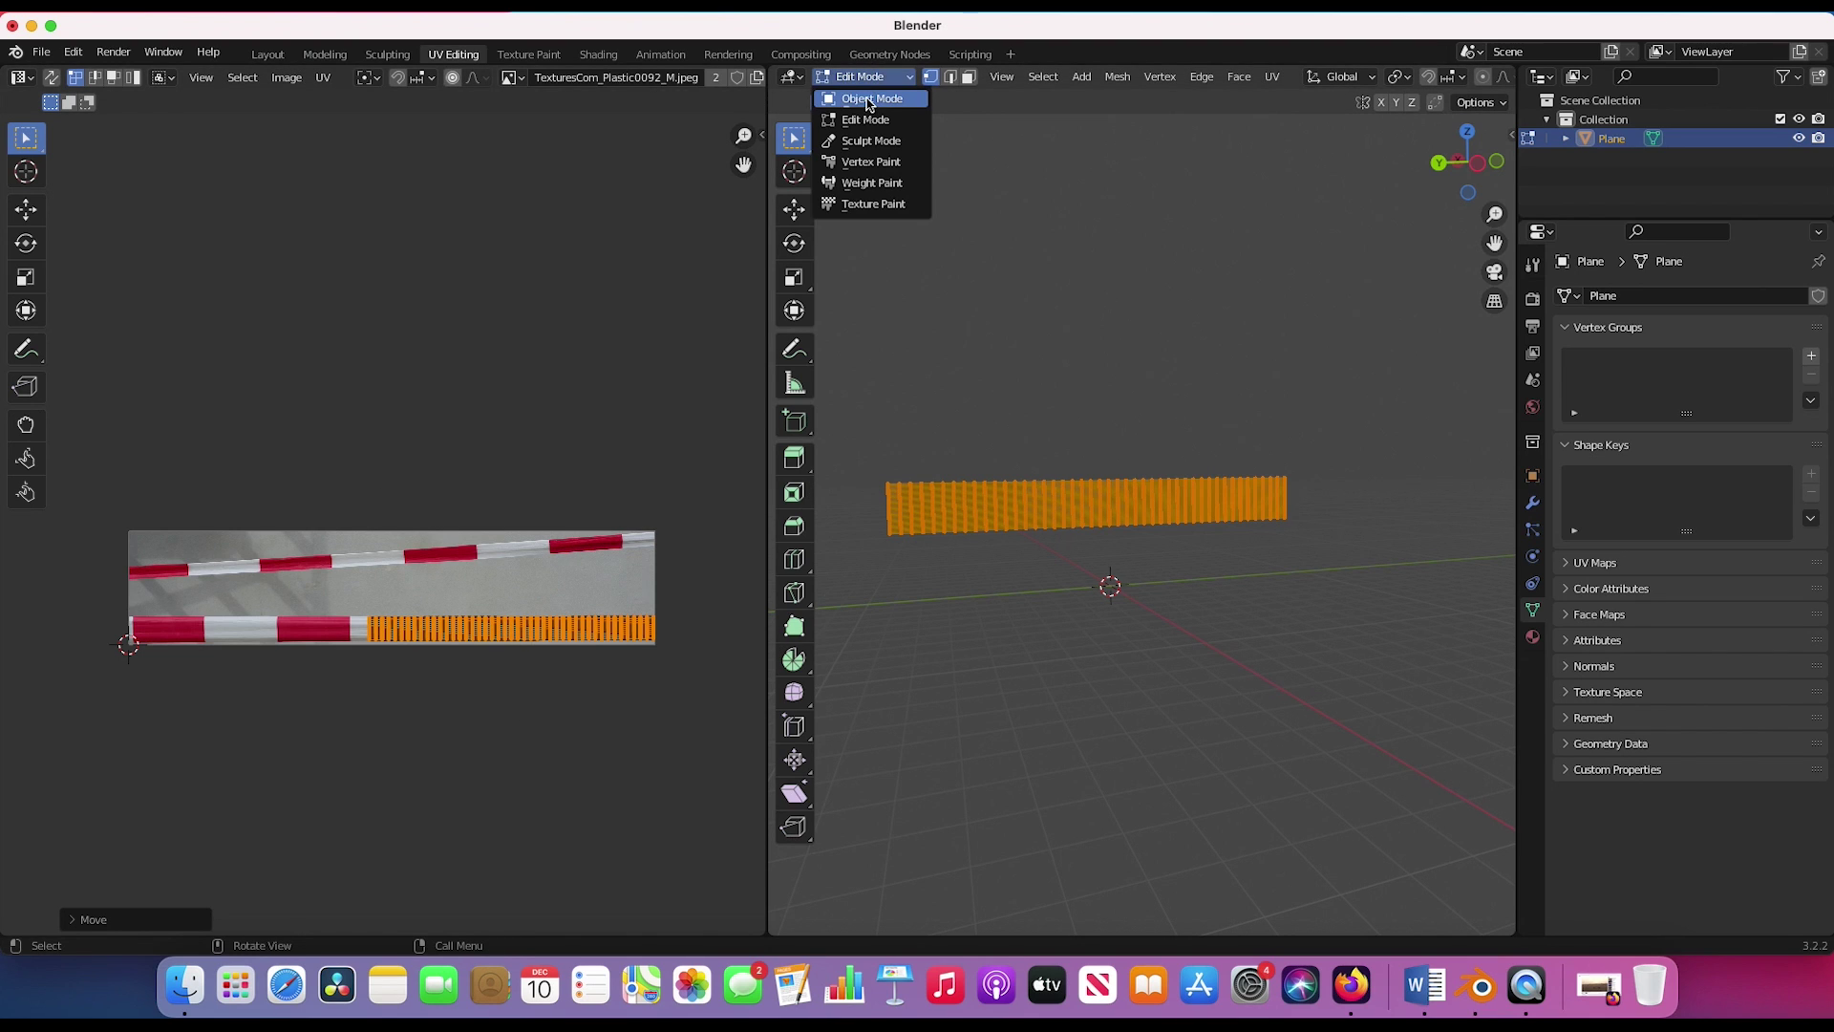
left_click(869, 102)
- Bring up Material.004's image texture node setup in the Shading workspace
scroll(1119, 699, "right", 20)
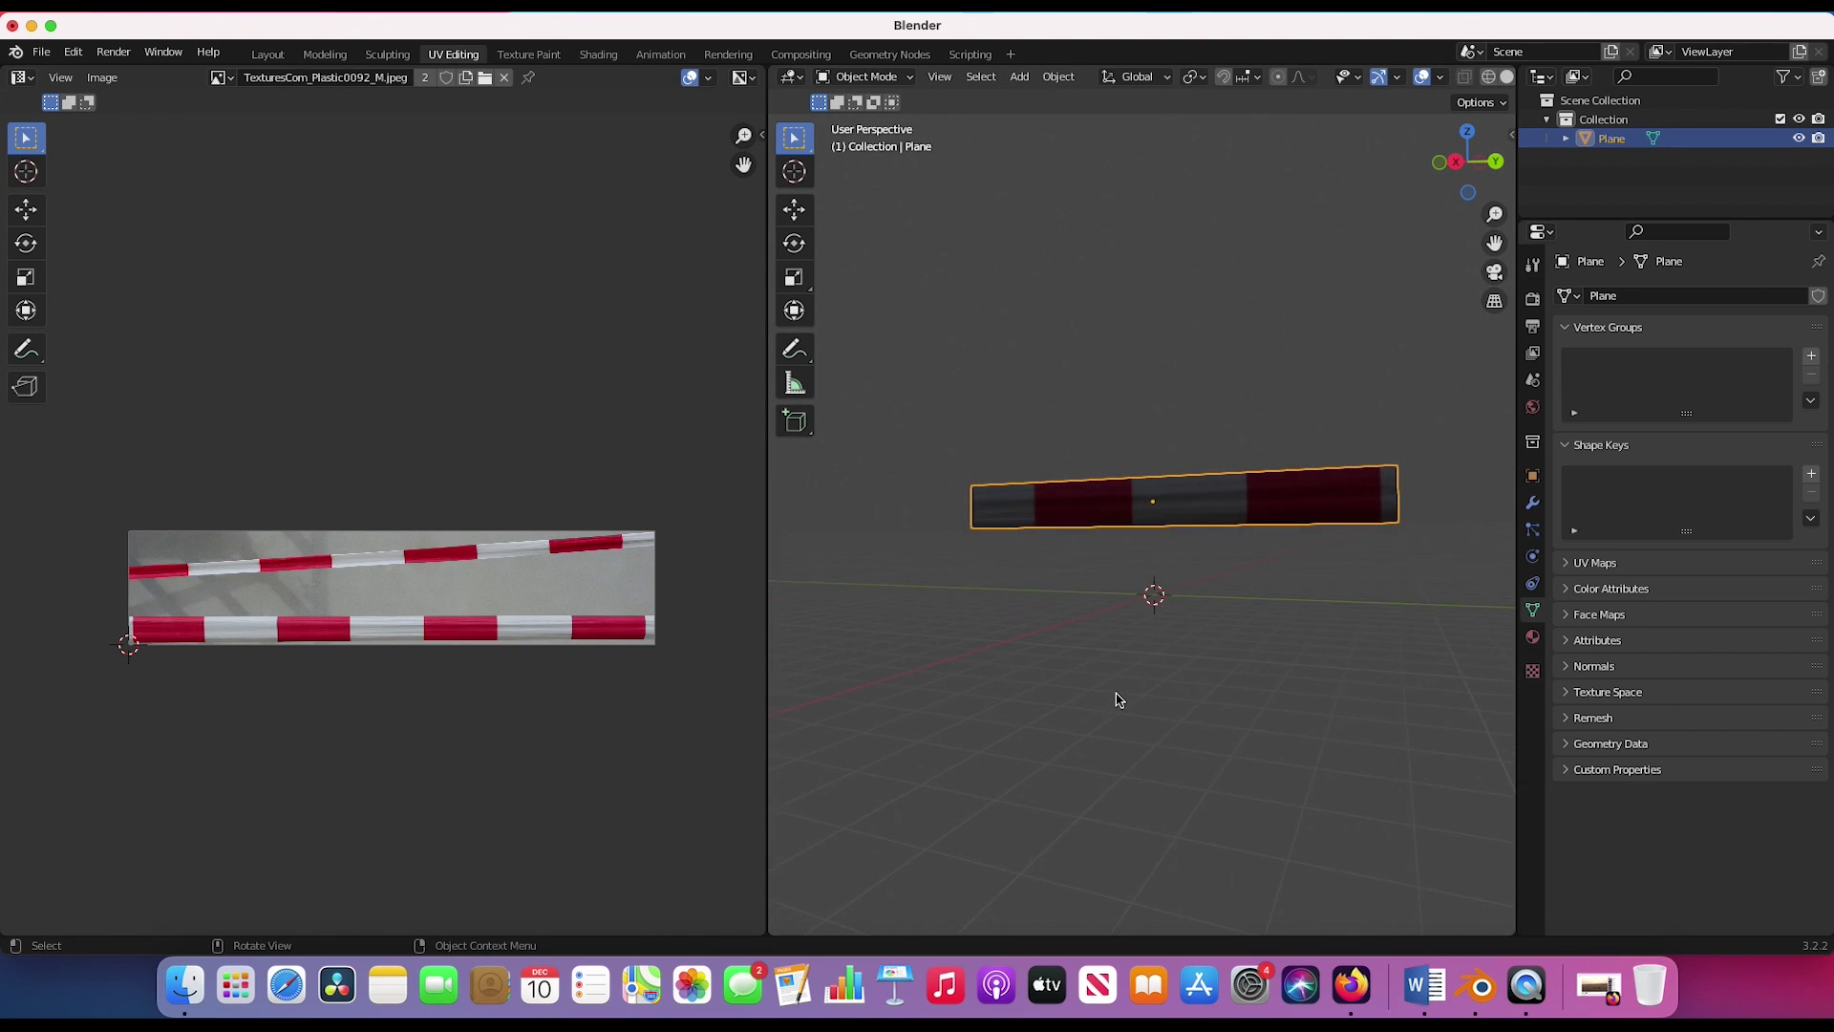
scroll(1117, 700, "right", 10)
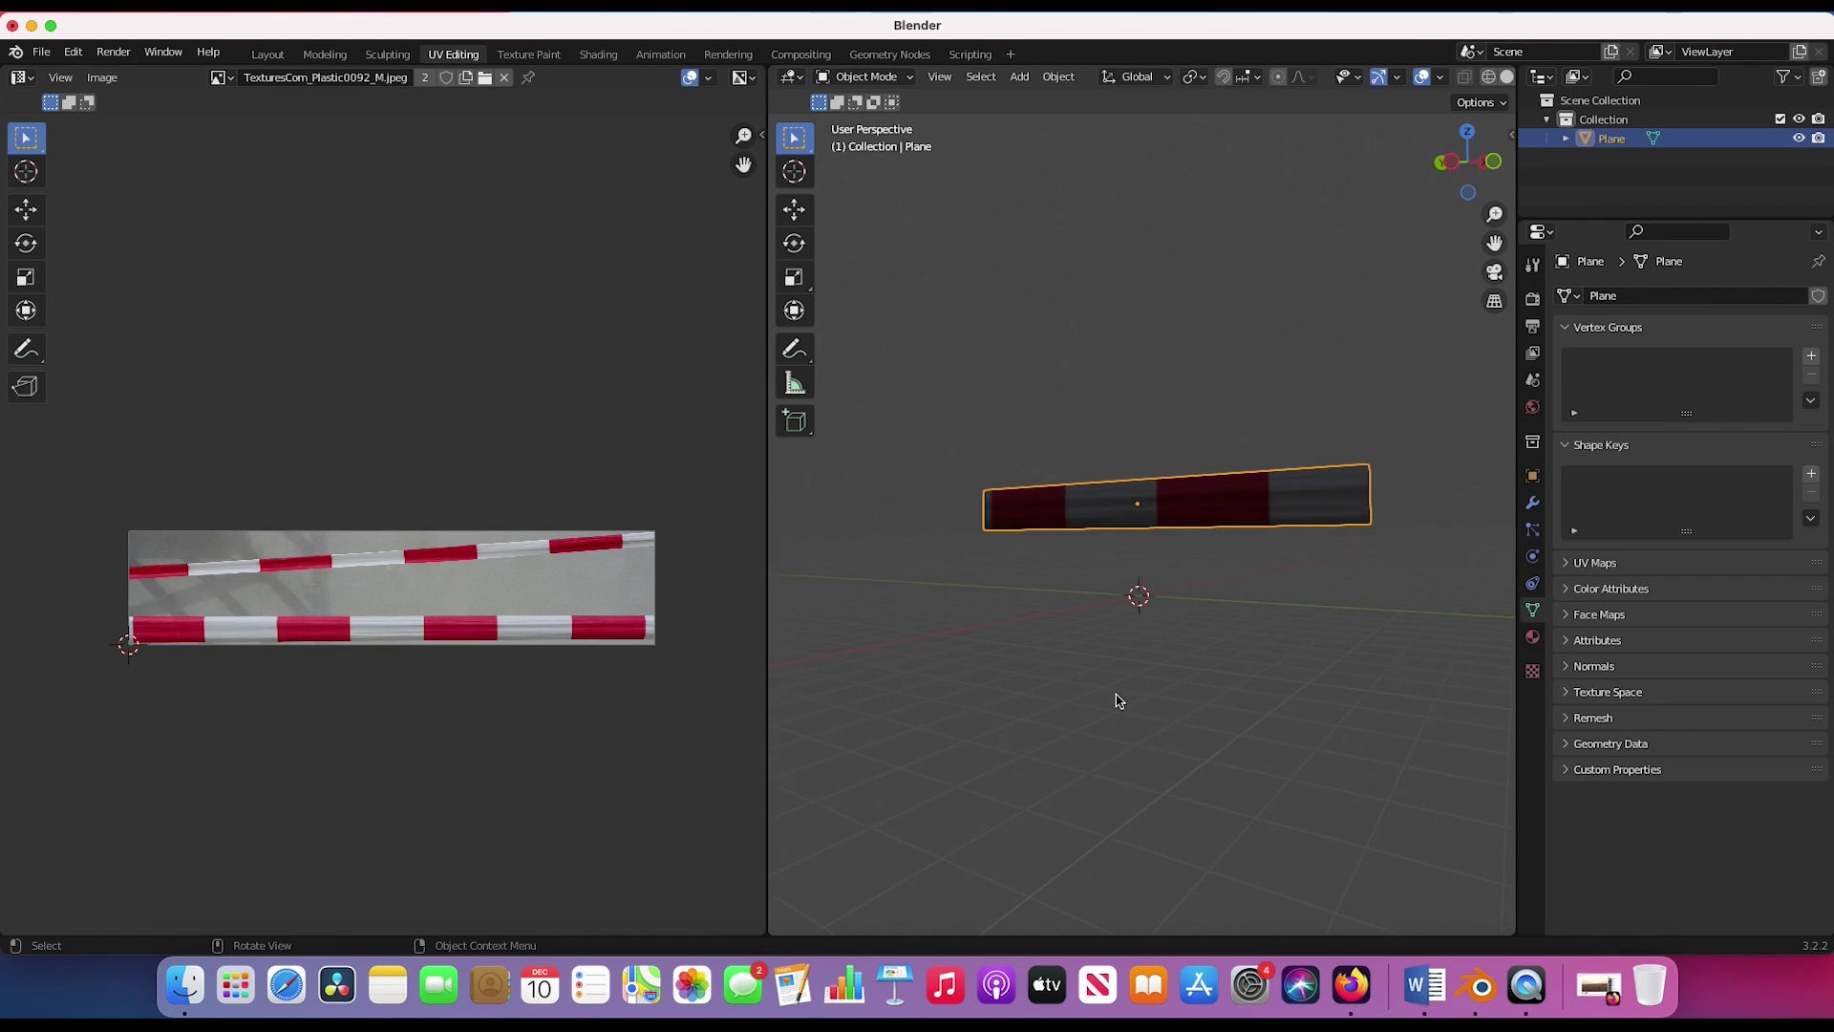
key("Tab")
left_click(598, 55)
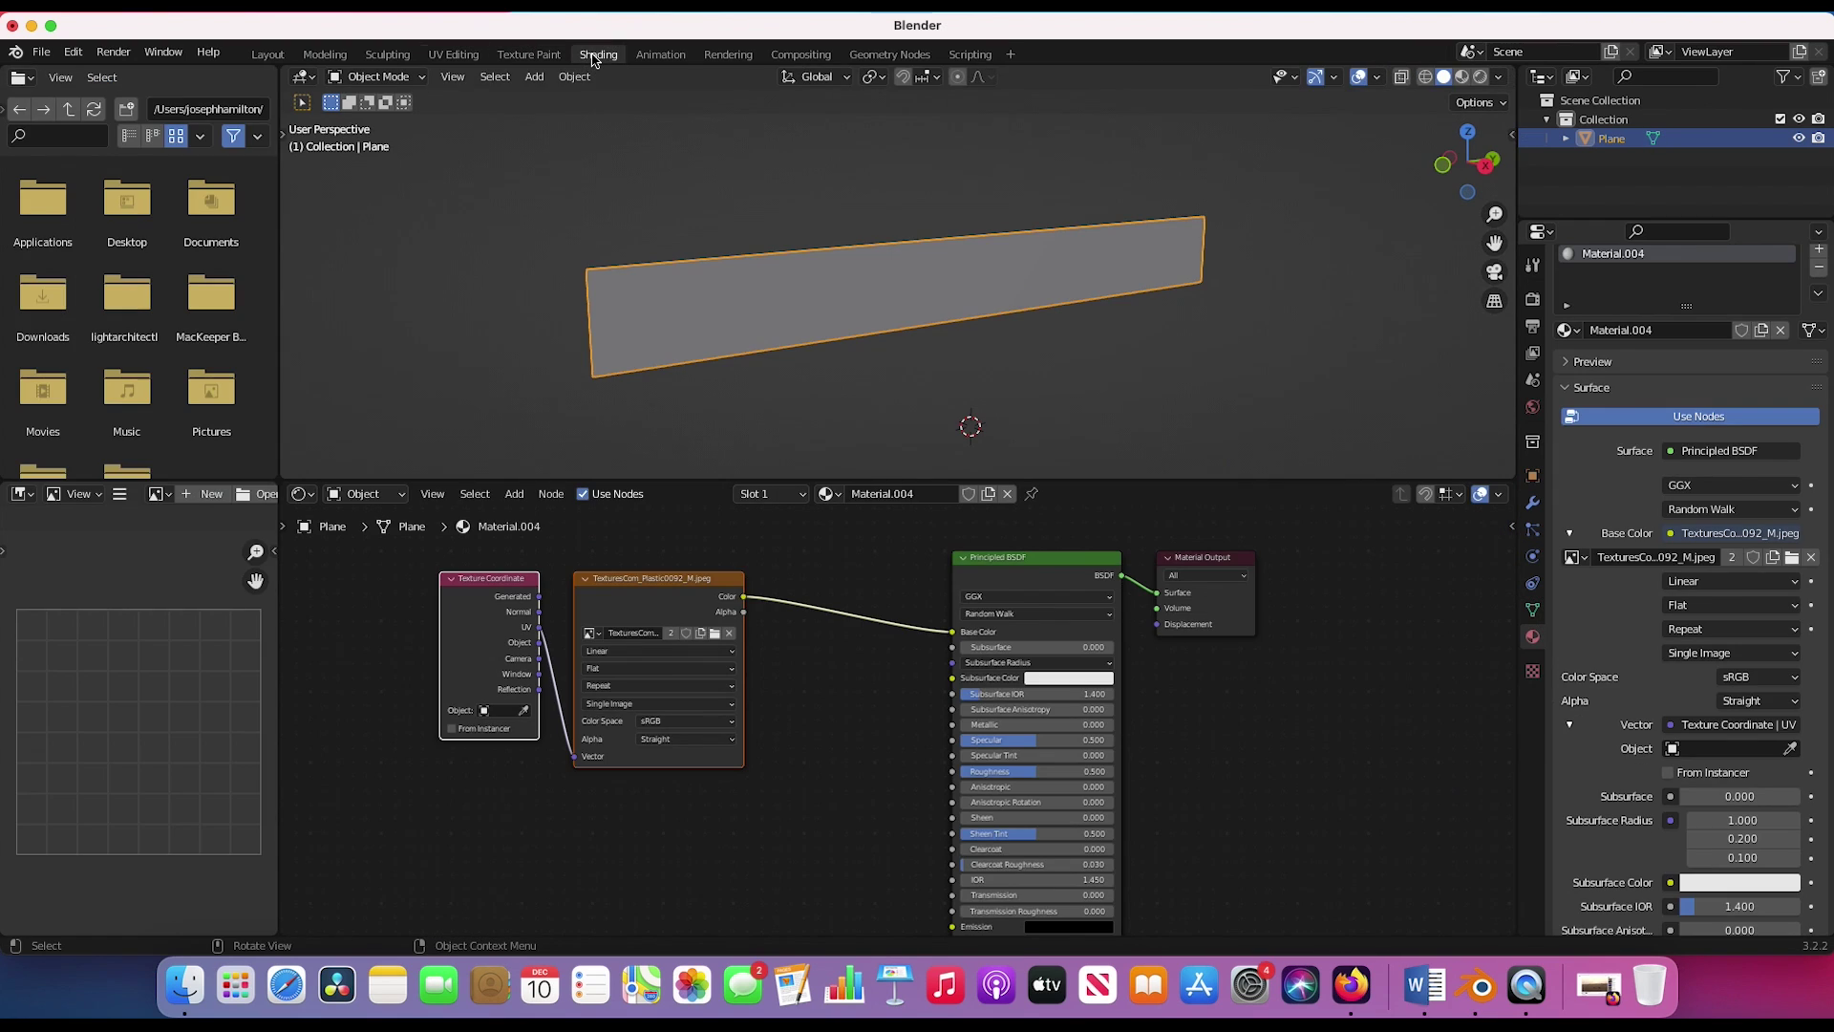
- Switch the render engine to Cycles and enable Film > Transparent for a see-through background
left_click(1533, 302)
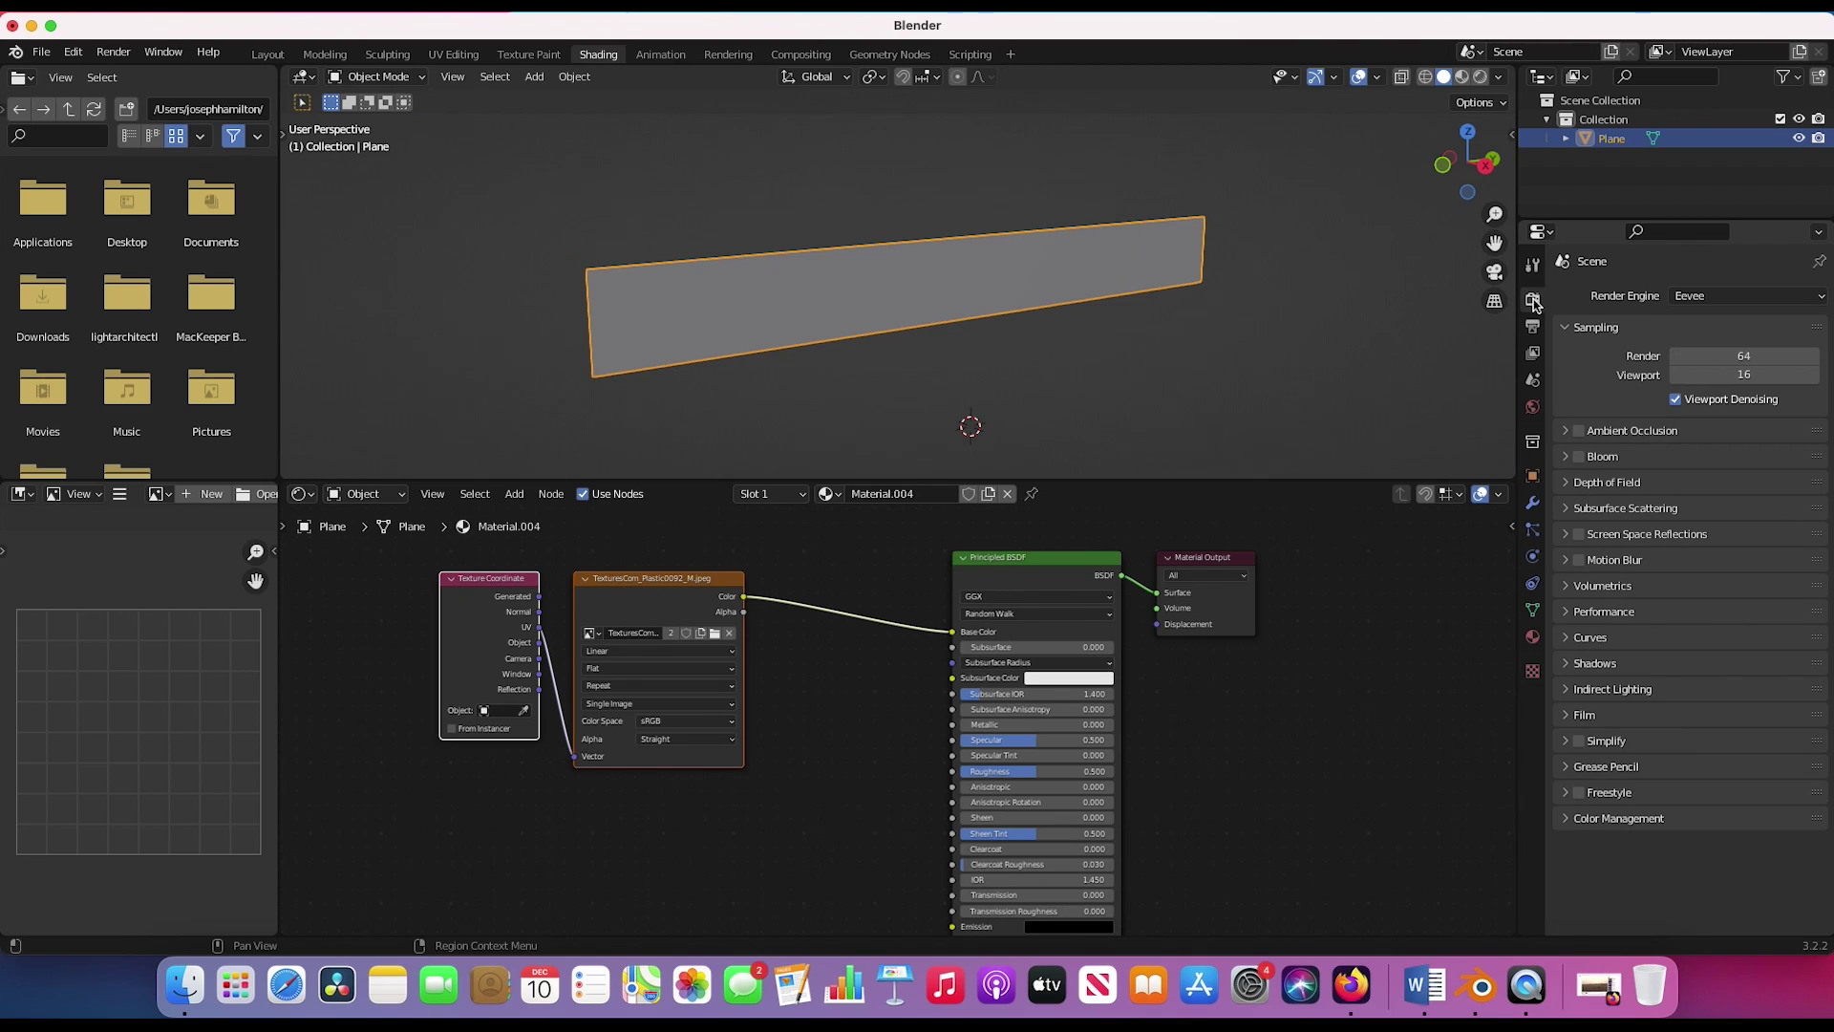
left_click(1746, 296)
left_click(1757, 362)
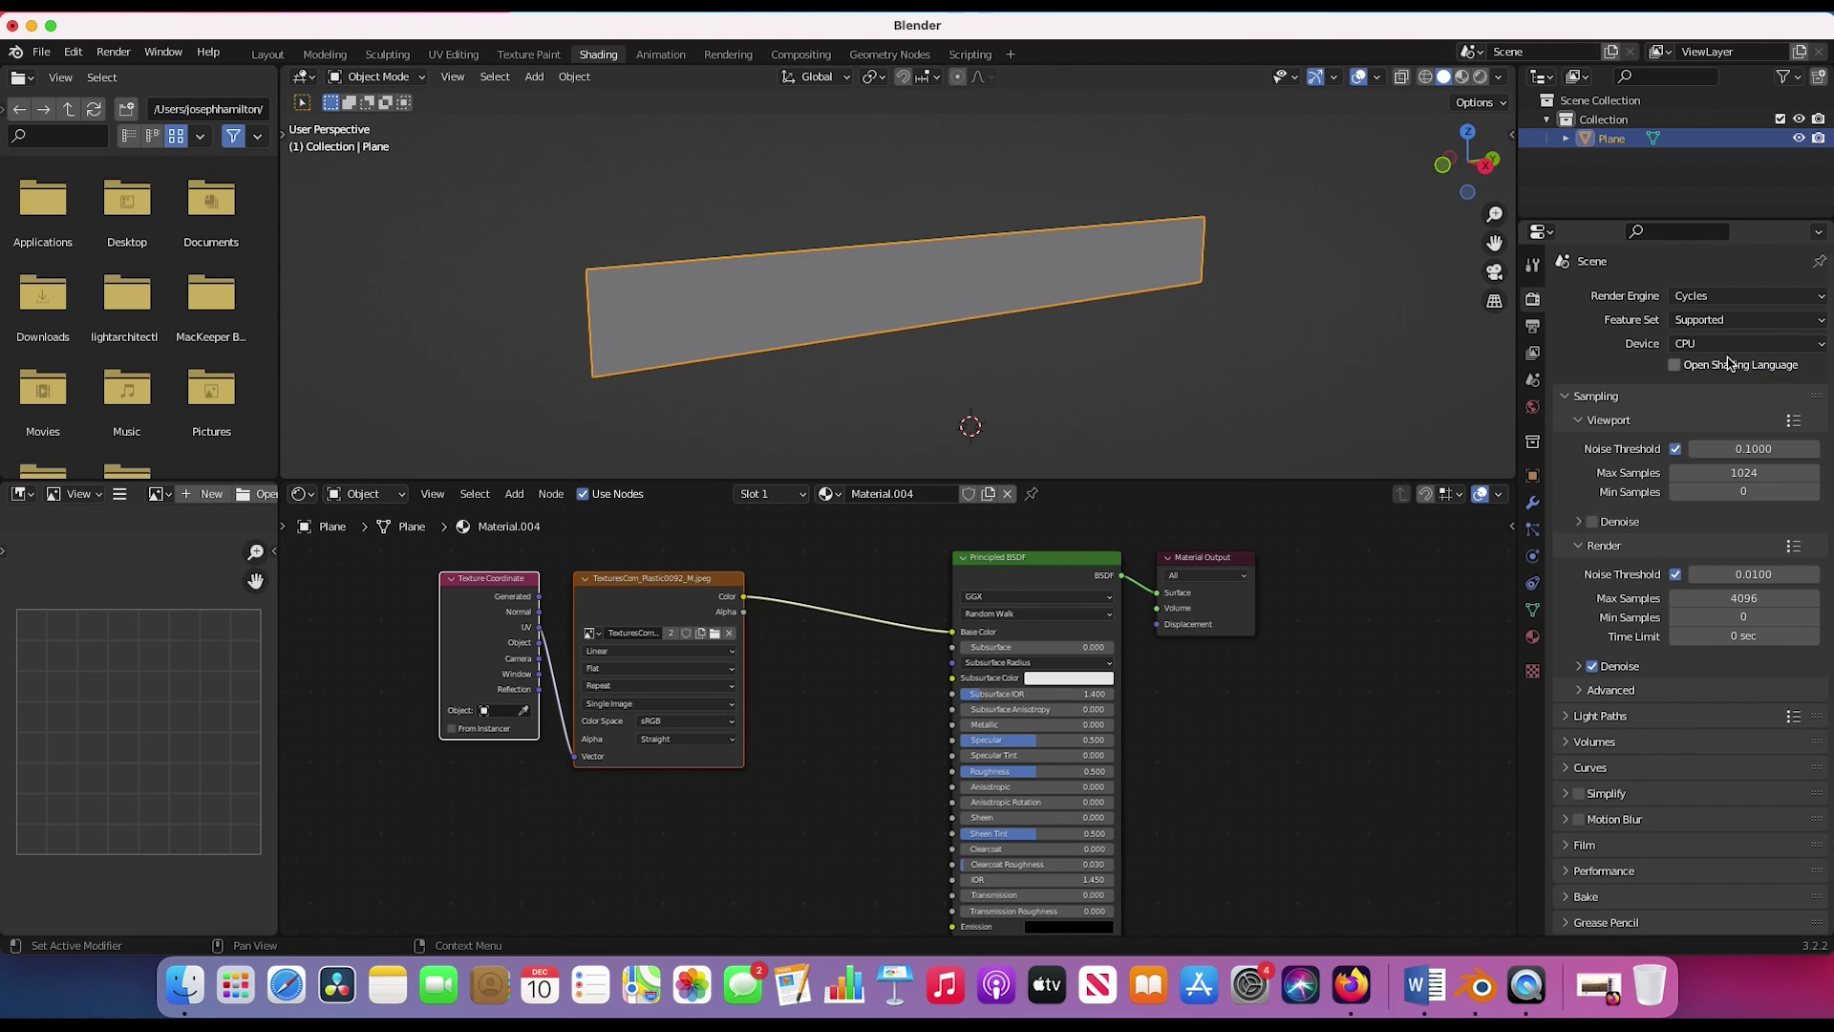
left_click(1566, 848)
scroll(1585, 821, "down", 5)
left_click(1593, 751)
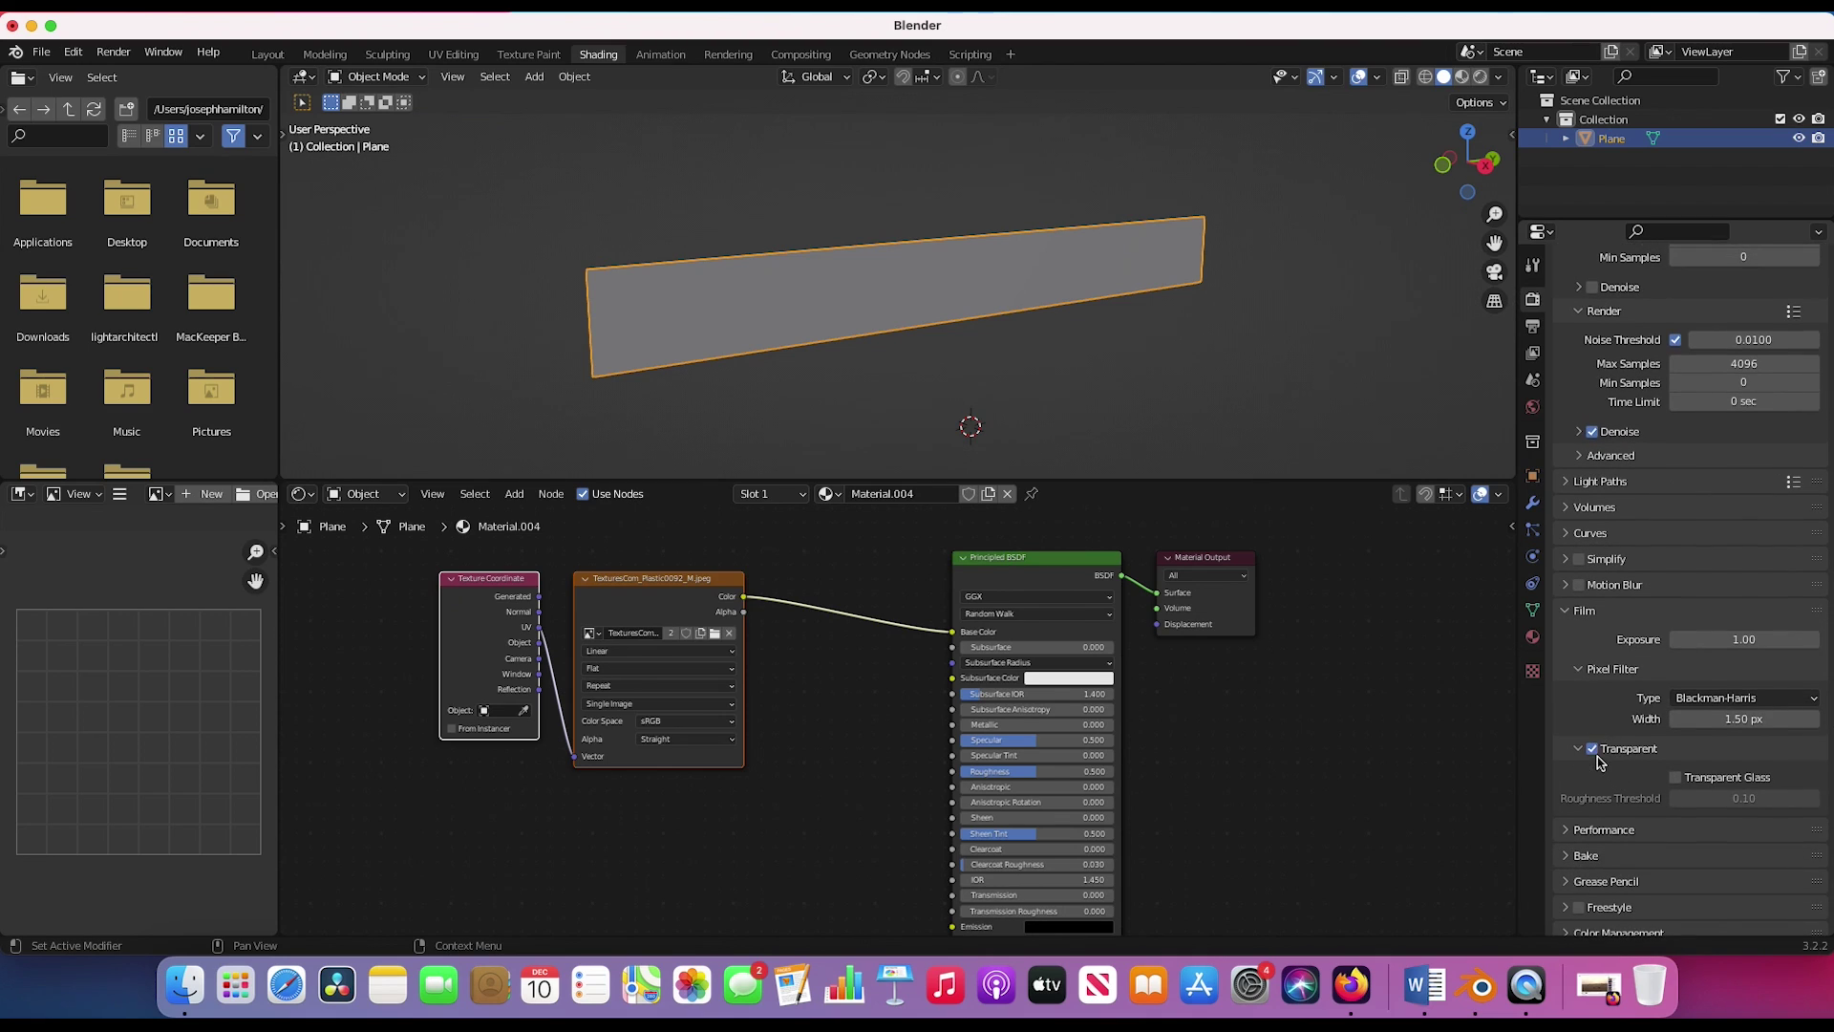
- Set the World colour to an Environment Texture using Downloads/canary_wharf_4k.hdr
left_click(1533, 409)
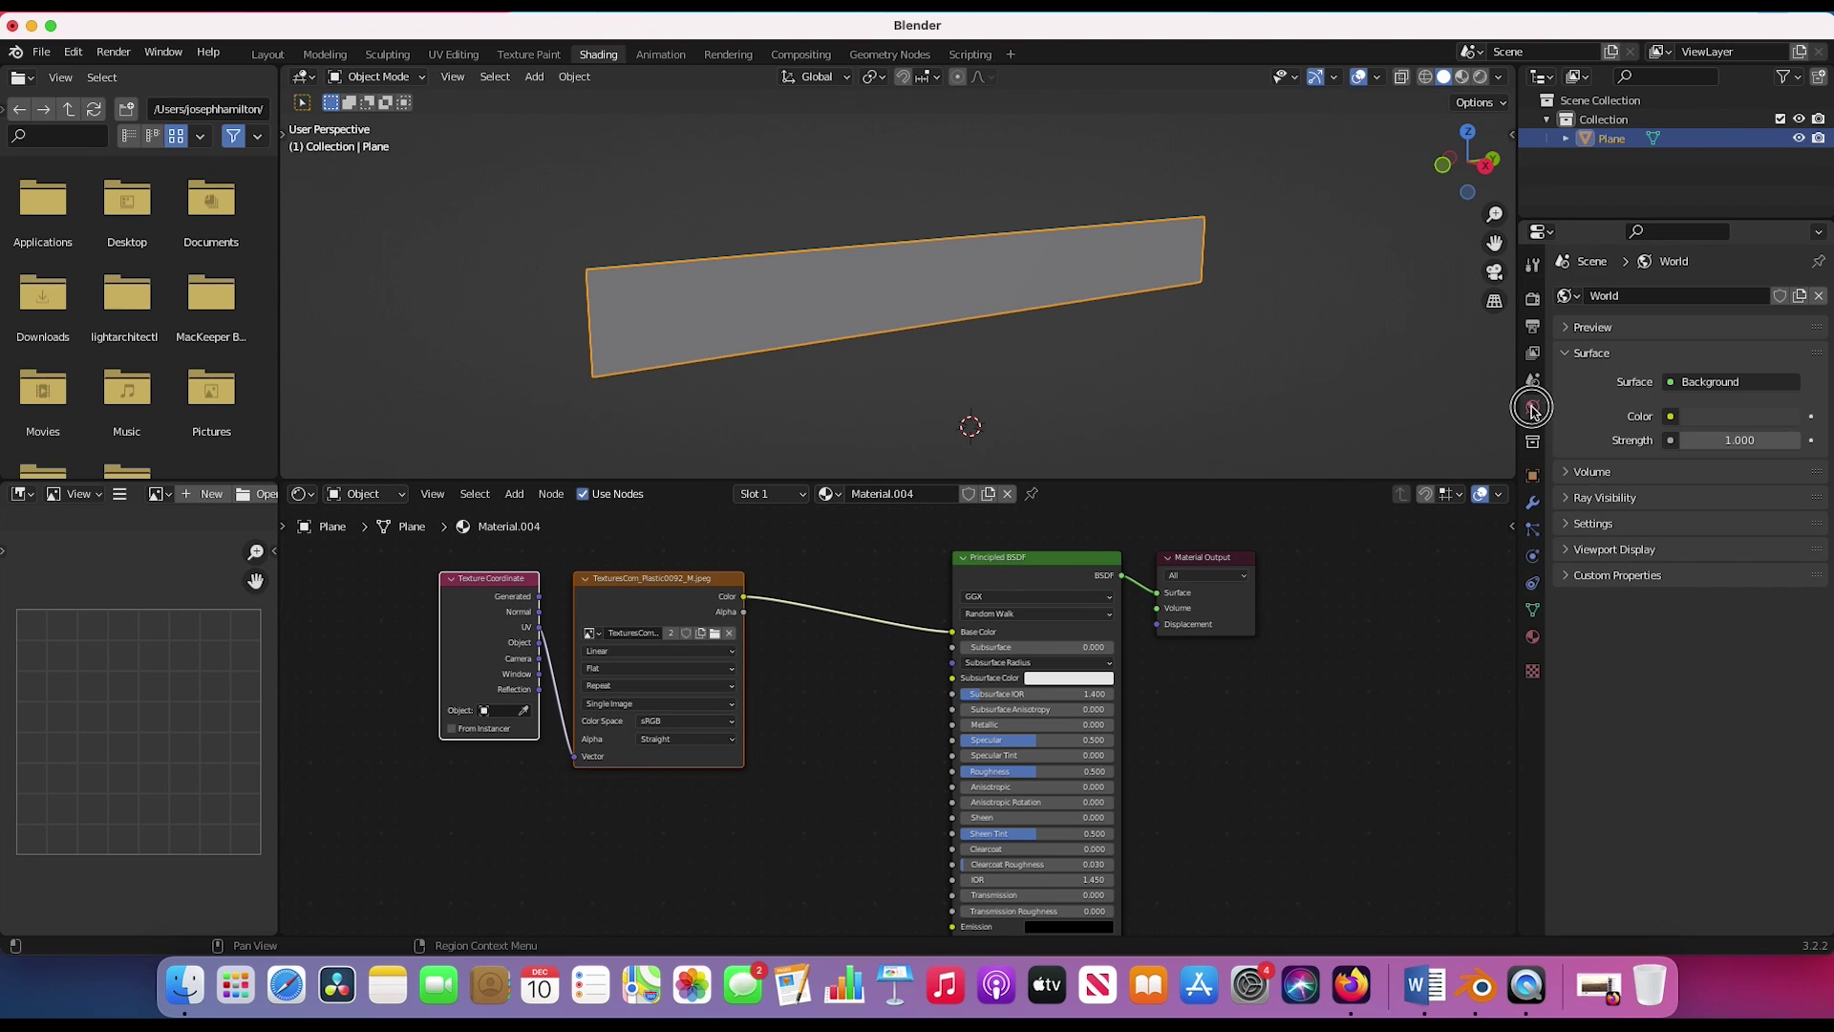
left_click(1670, 417)
left_click(1299, 499)
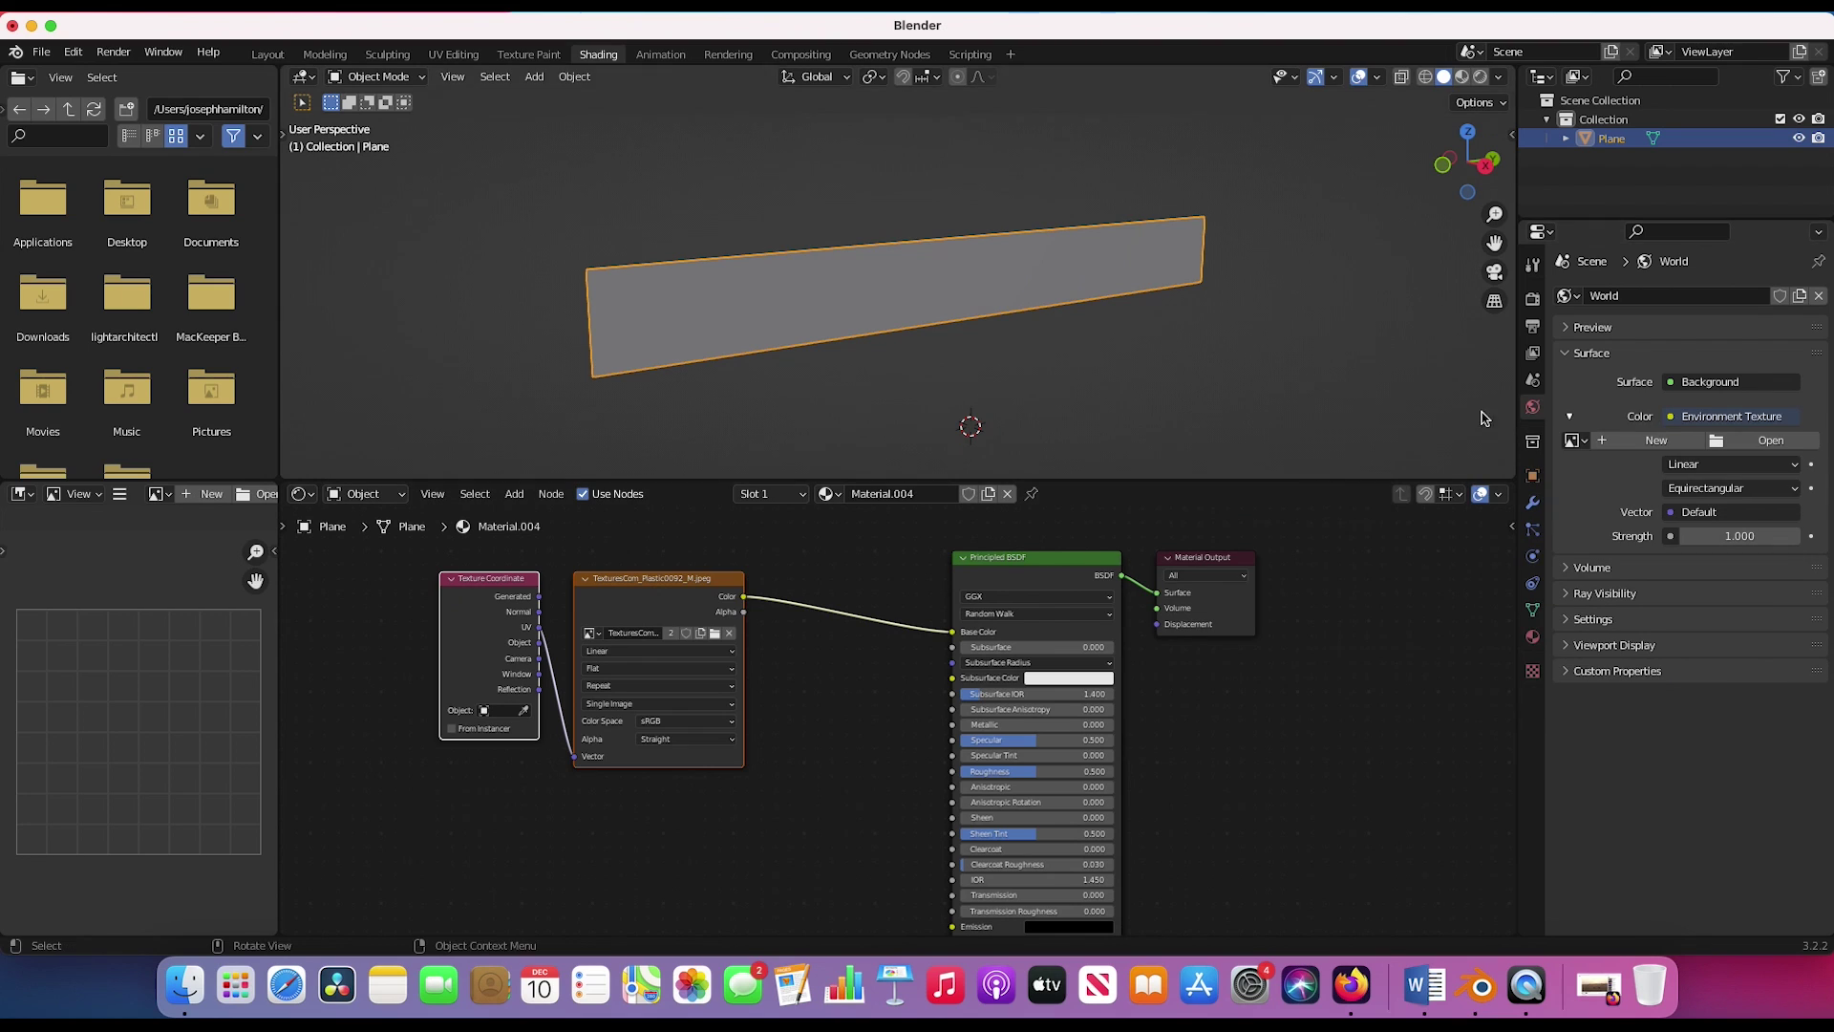
left_click(1737, 444)
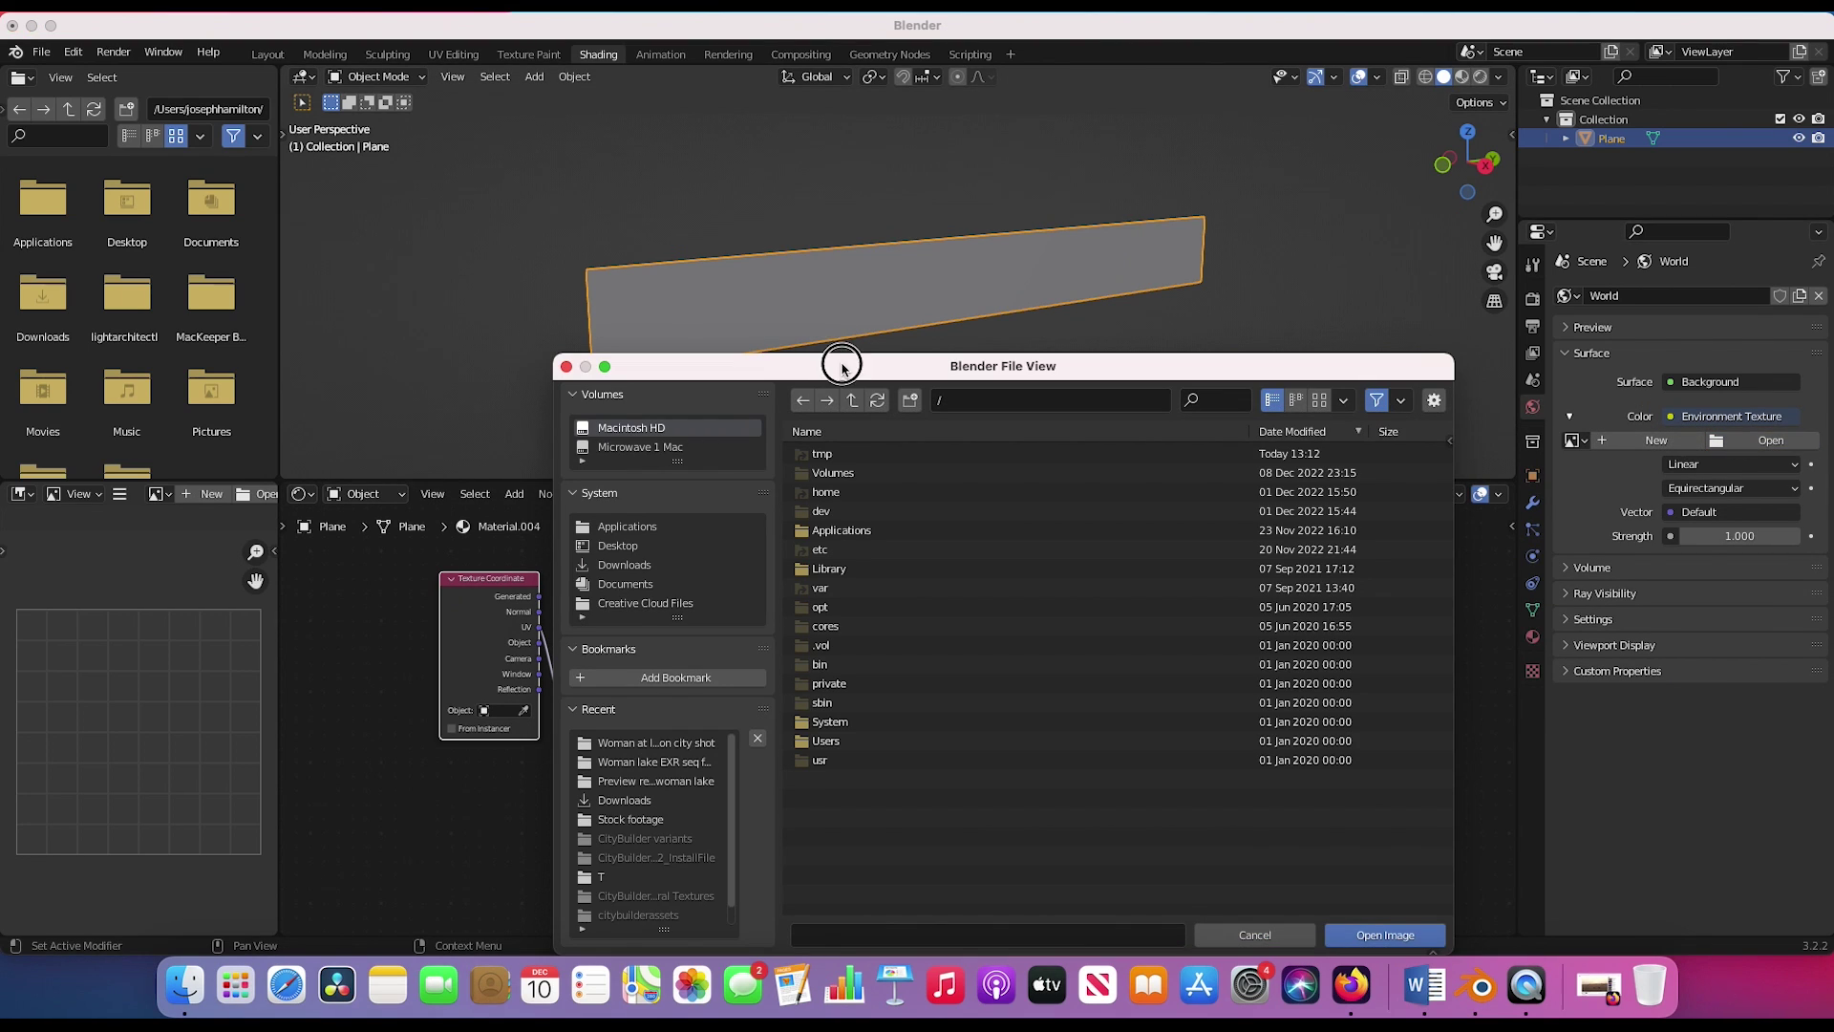
left_click_drag(842, 367, 841, 114)
left_click(622, 313)
left_click(869, 563)
left_click(1383, 683)
- Preview the tape plane in Rendered shading and move the Material Output node right
left_click(1479, 76)
left_click(620, 415)
middle_click_drag(621, 416, 685, 385)
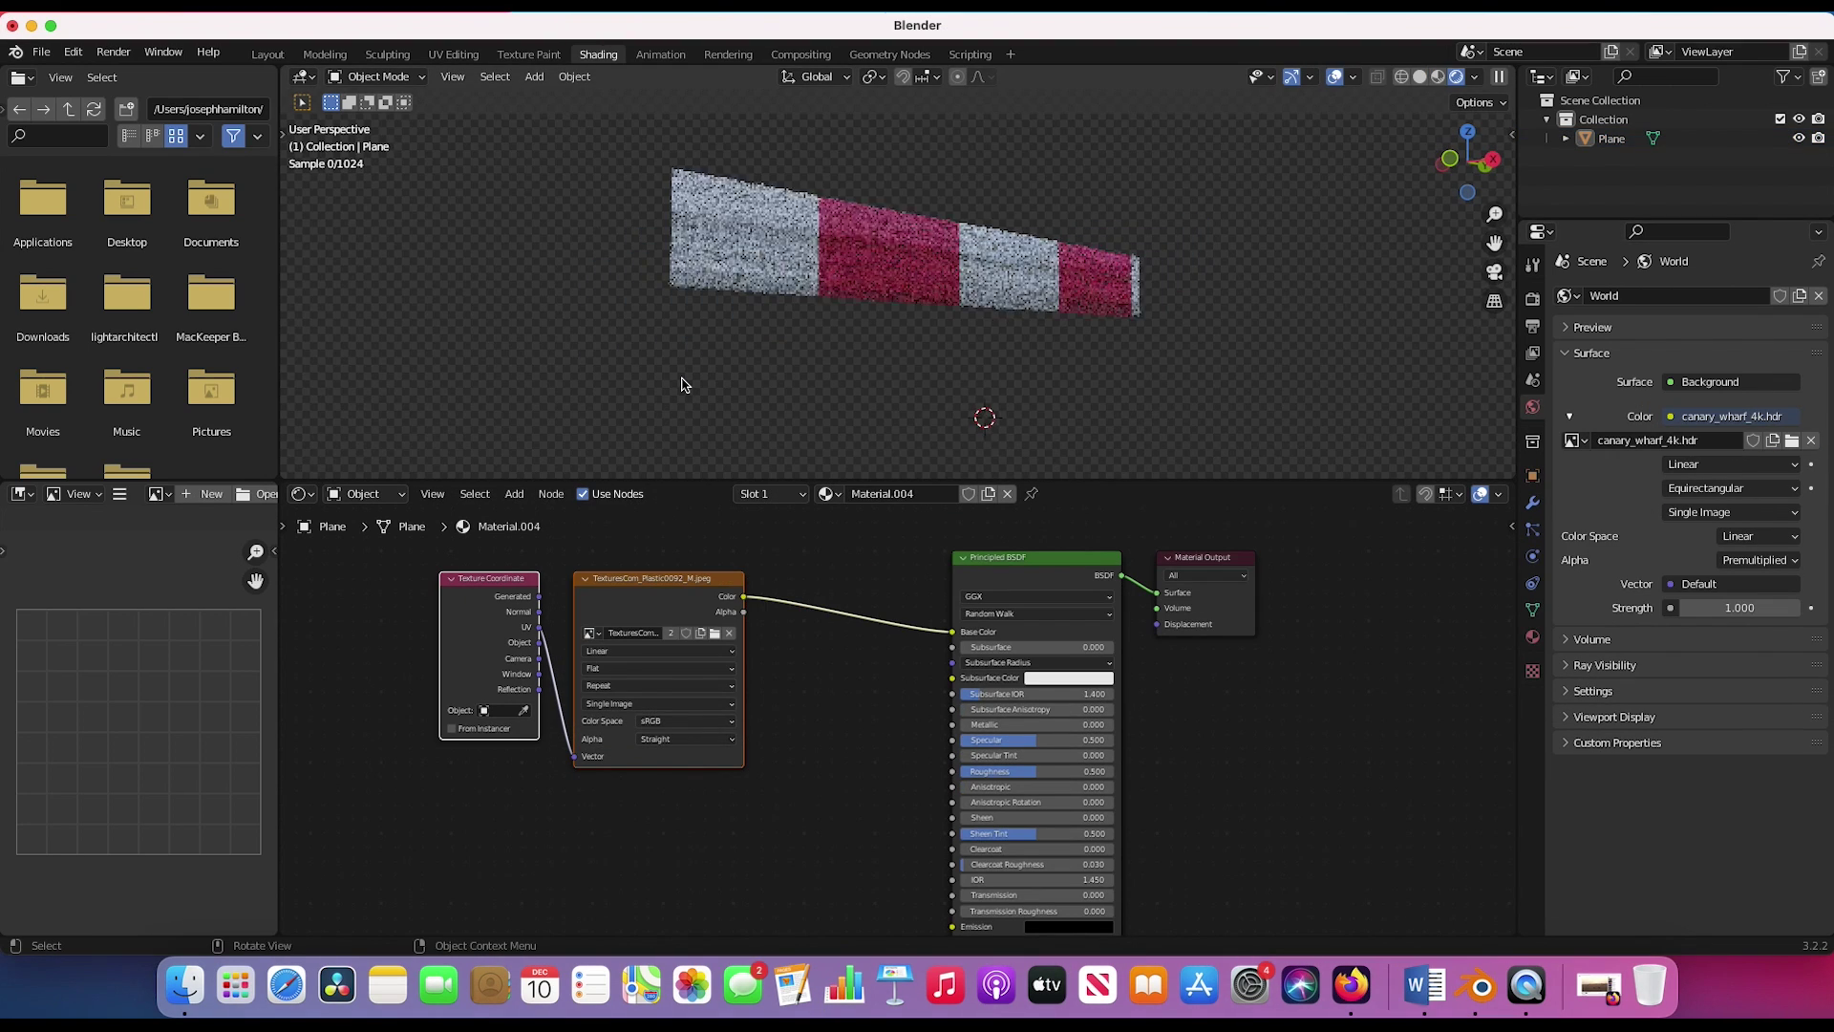
scroll(684, 384, "down", 5)
scroll(685, 385, "right", 10)
scroll(685, 385, "left", 8)
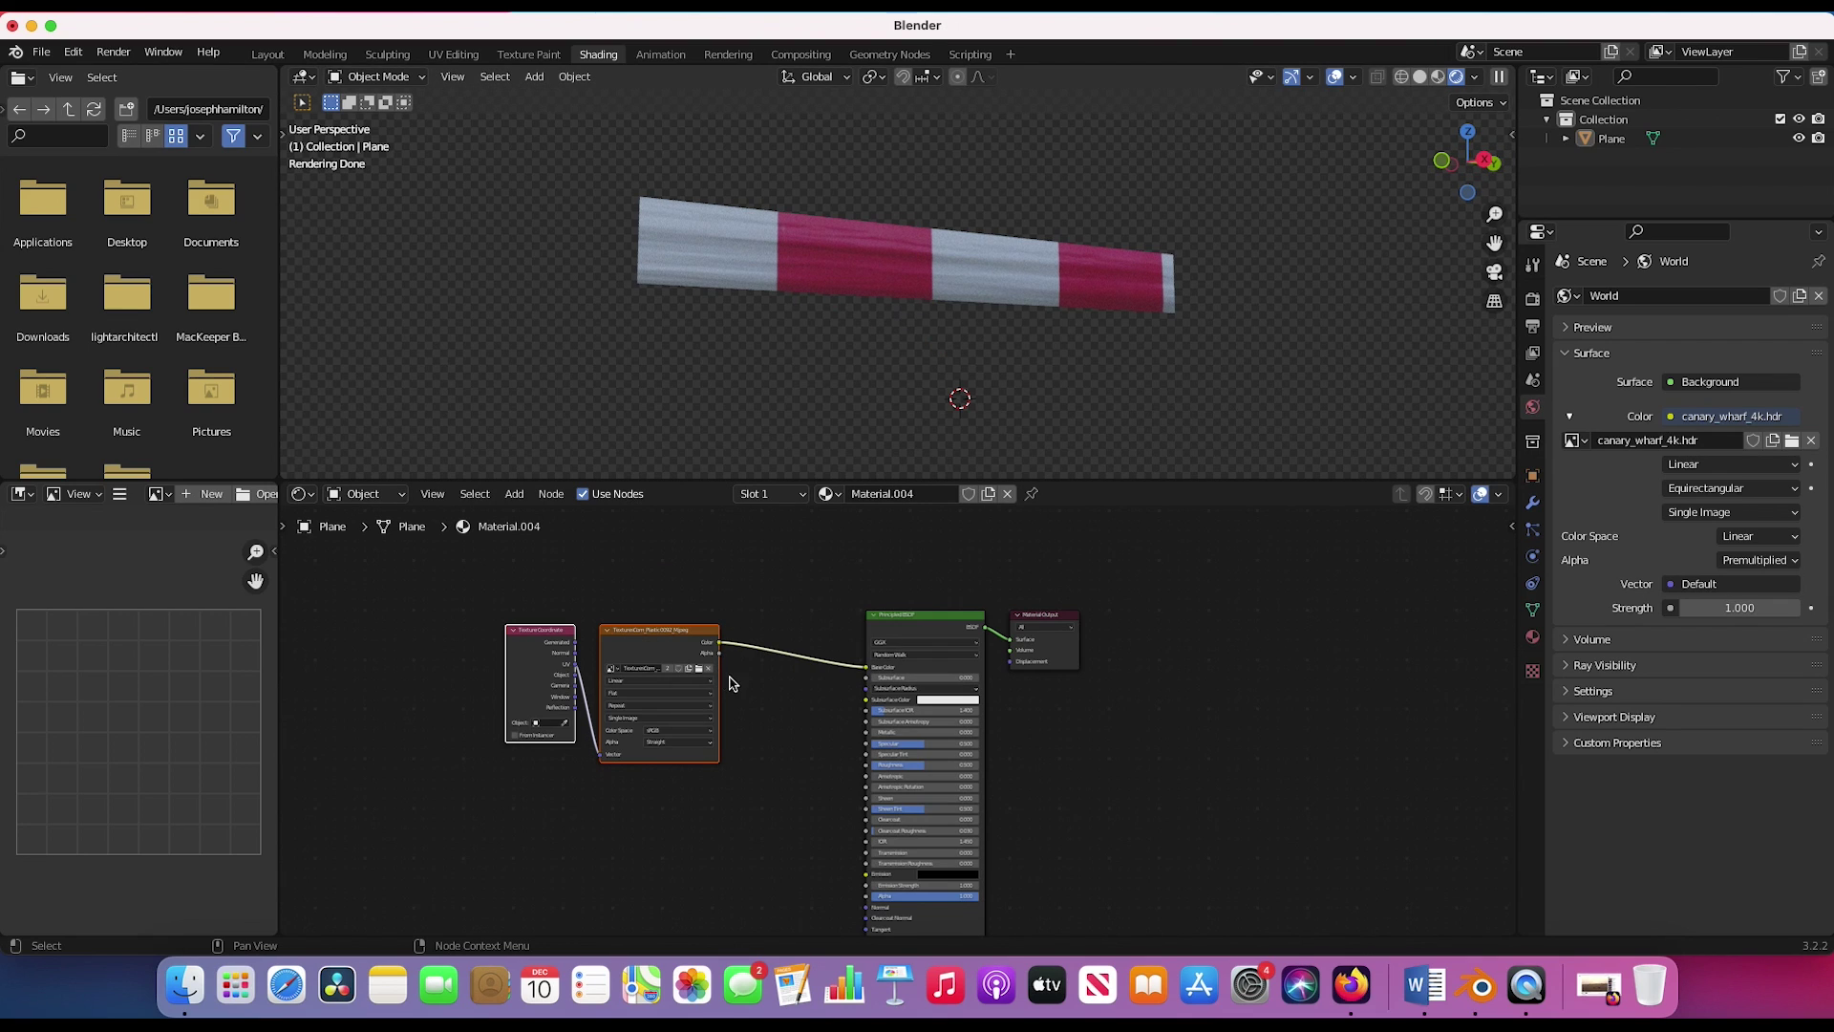
left_click_drag(1051, 621, 1265, 649)
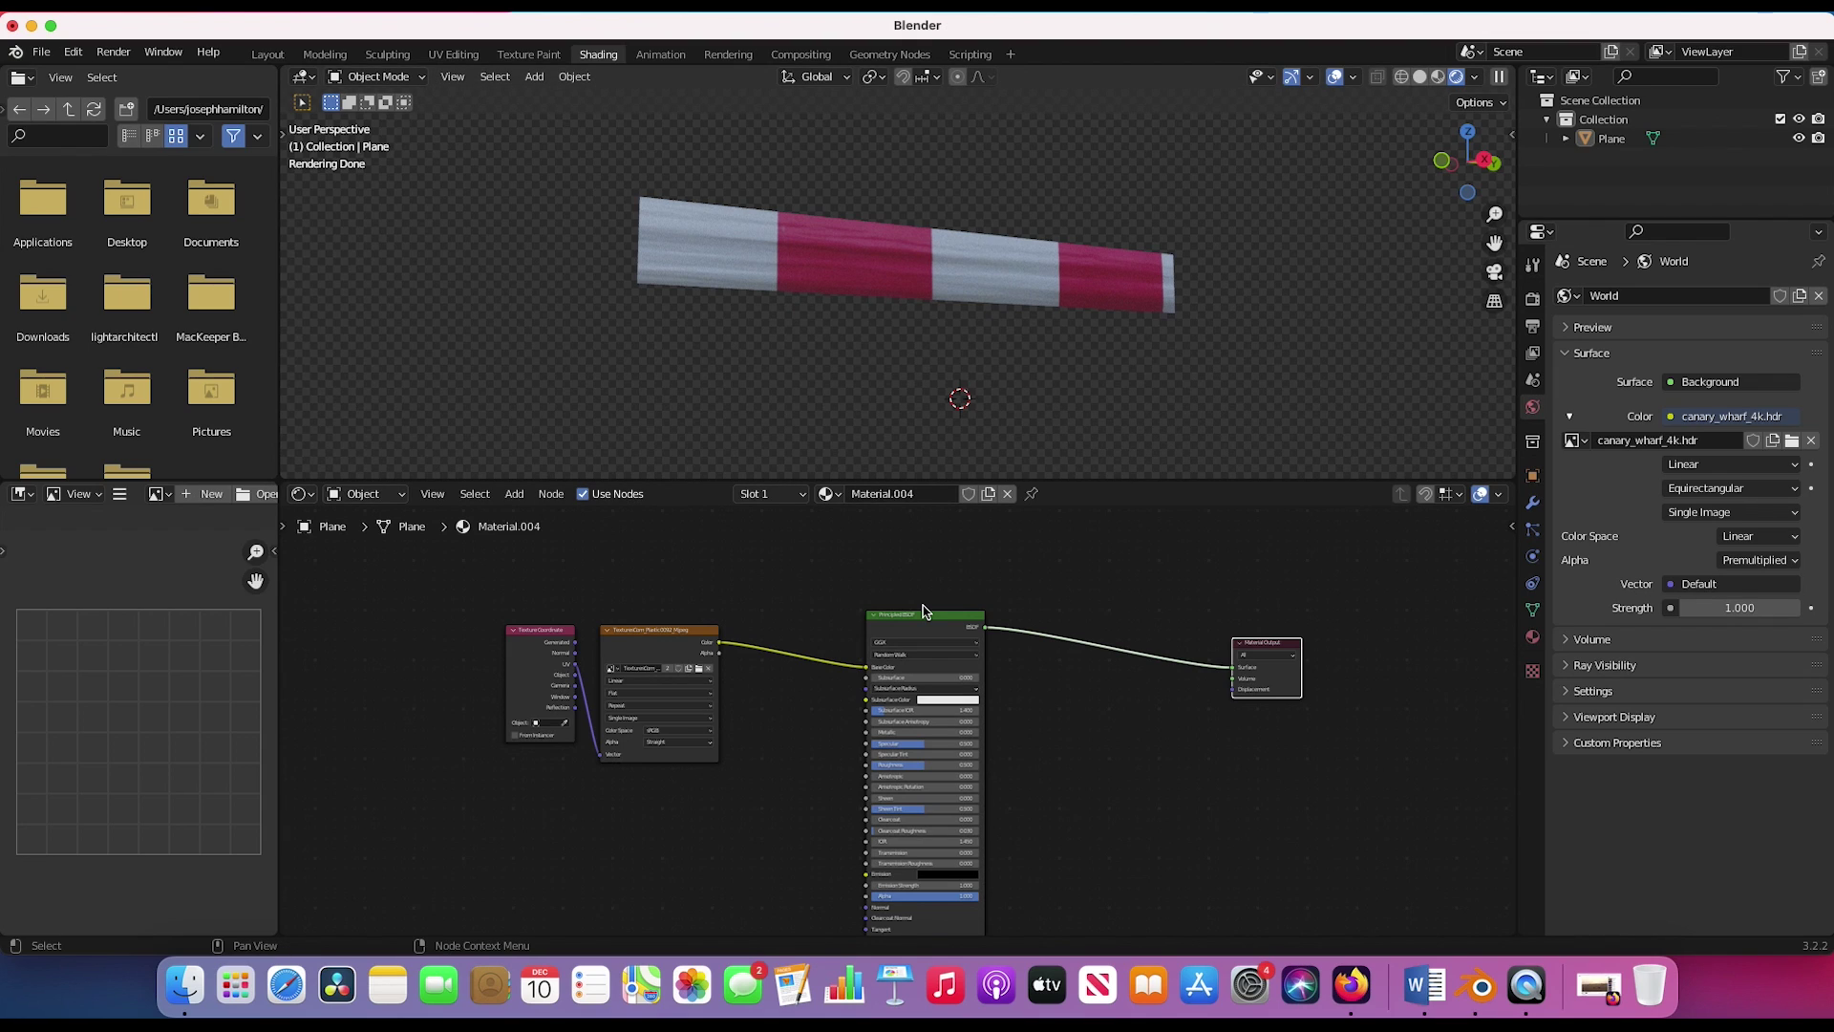
- Insert a Mix Shader node between the Principled BSDF and the Material Output
key("shift+a")
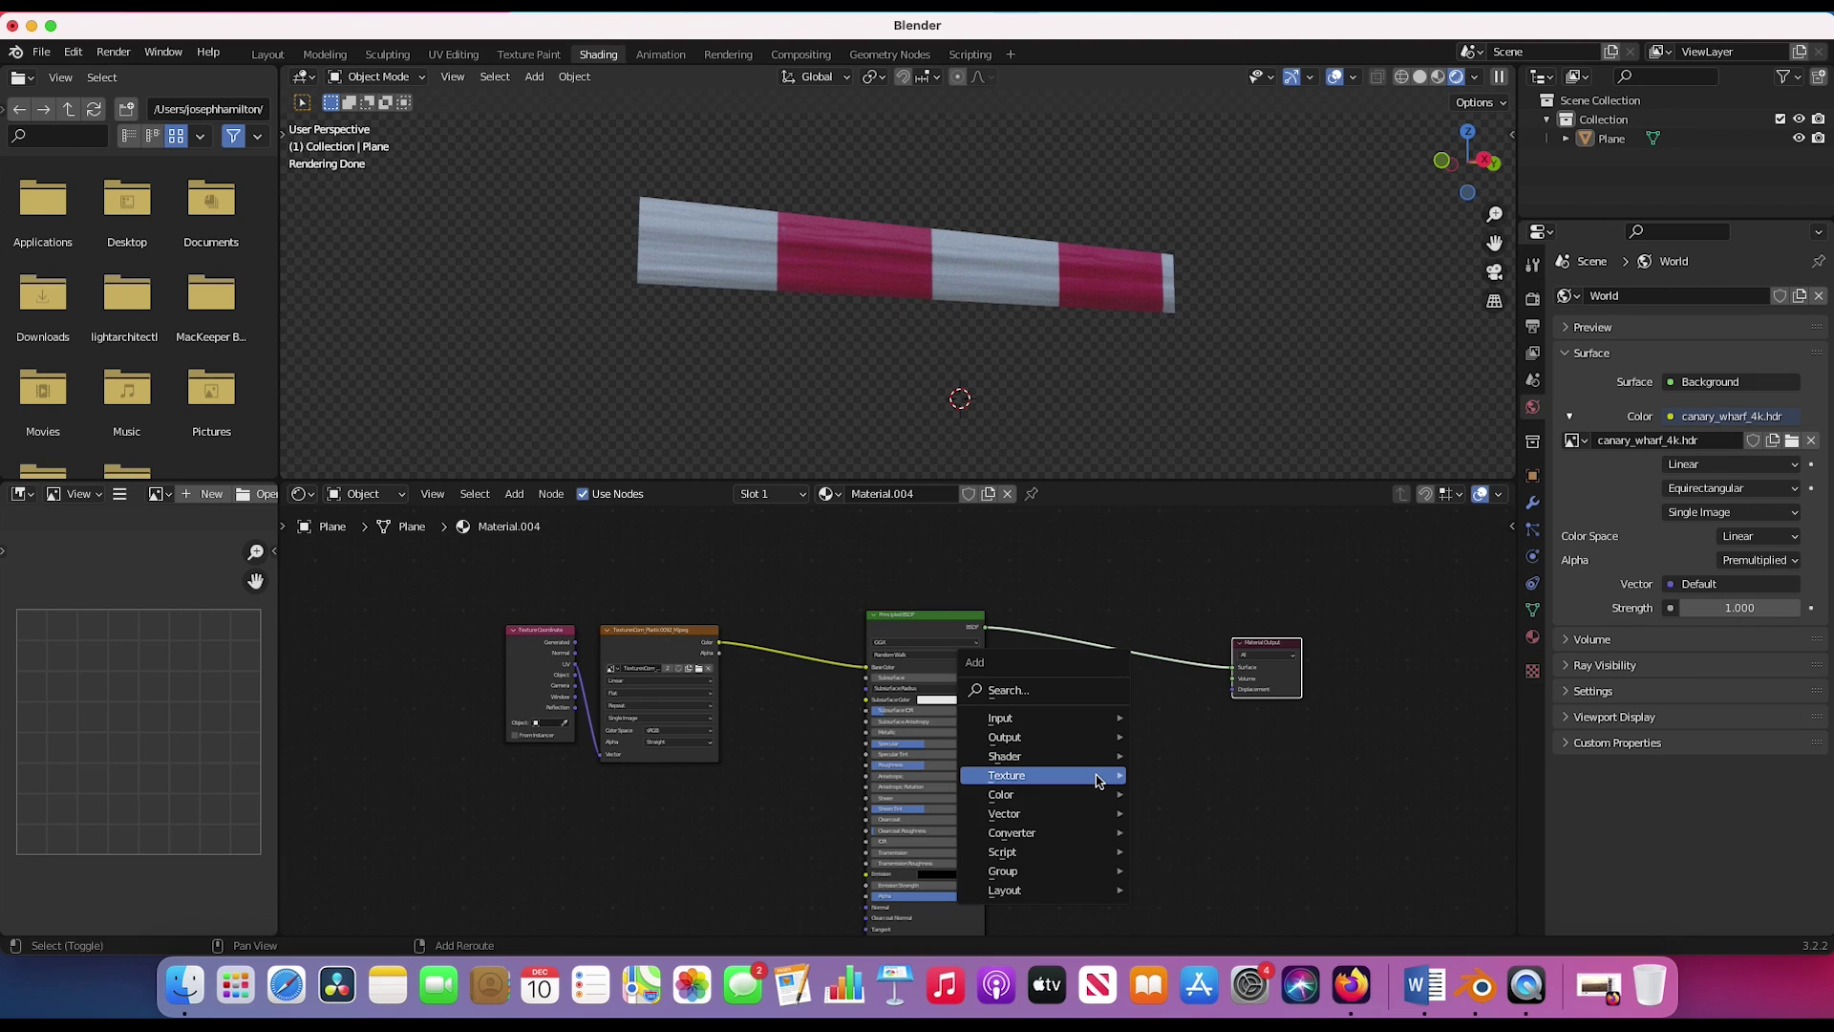
mouse_move(1098, 756)
left_click(1189, 544)
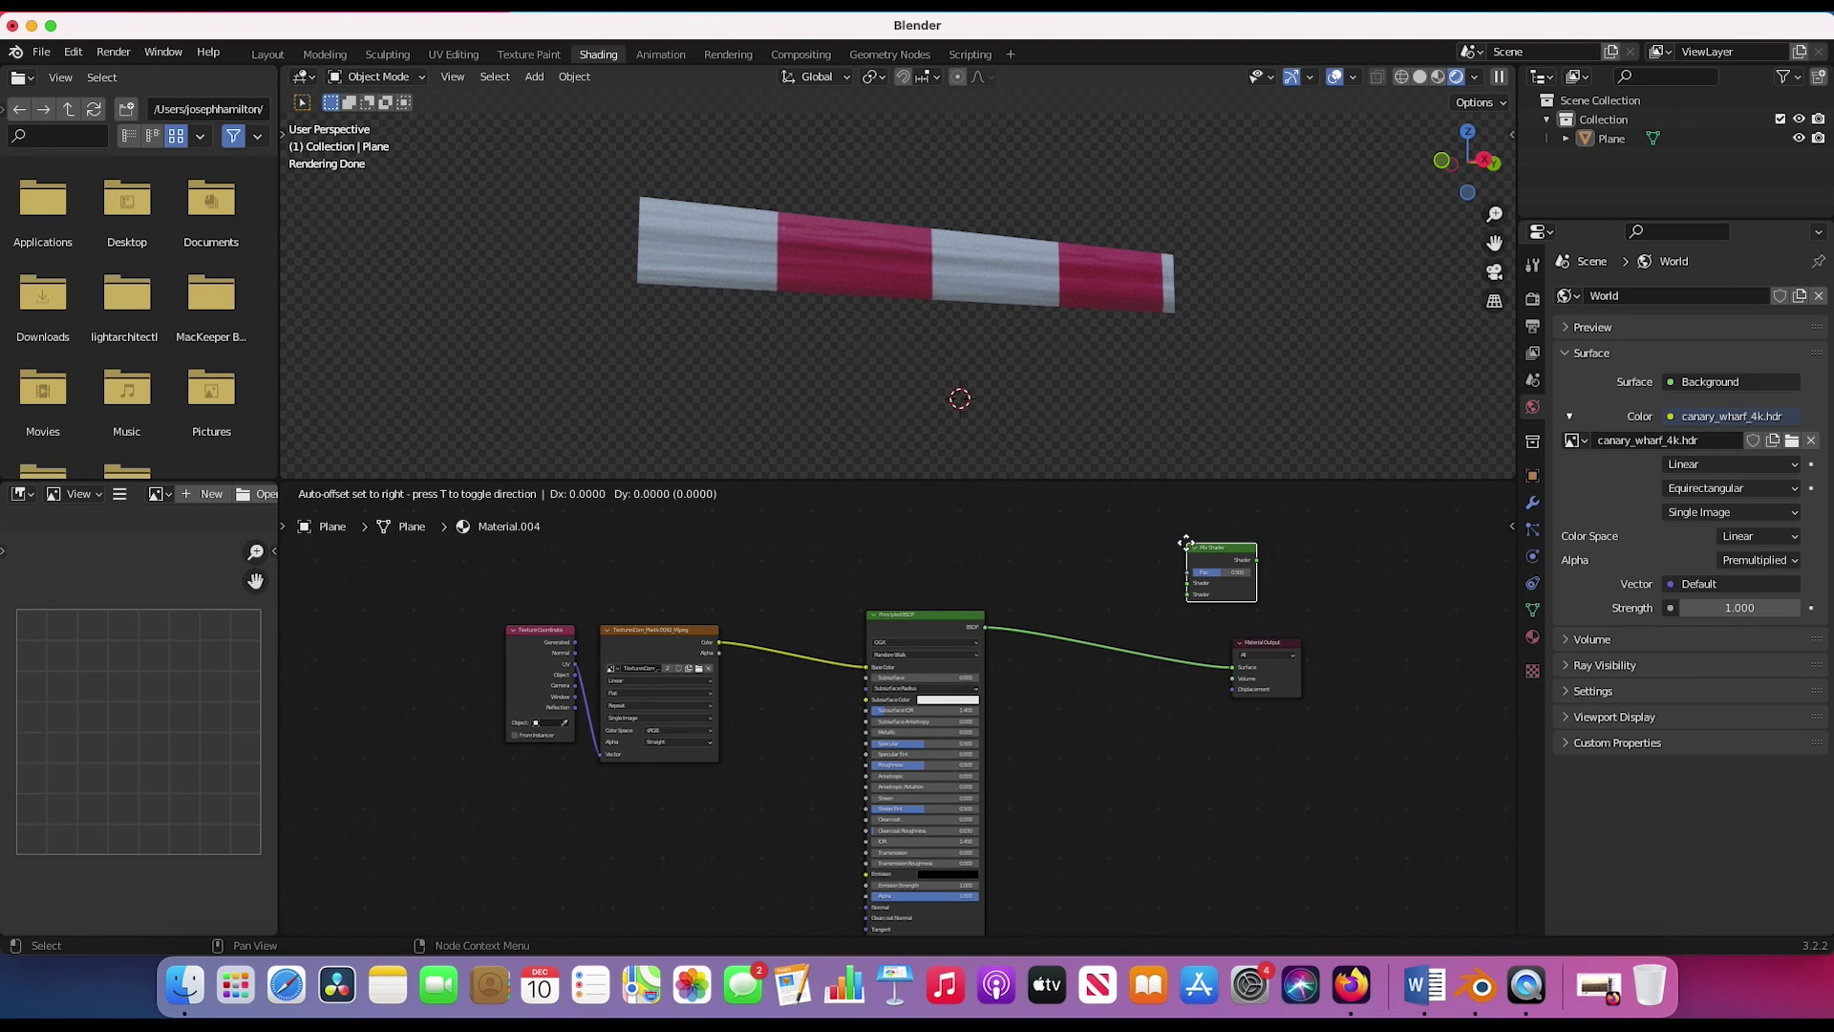
left_click(1118, 635)
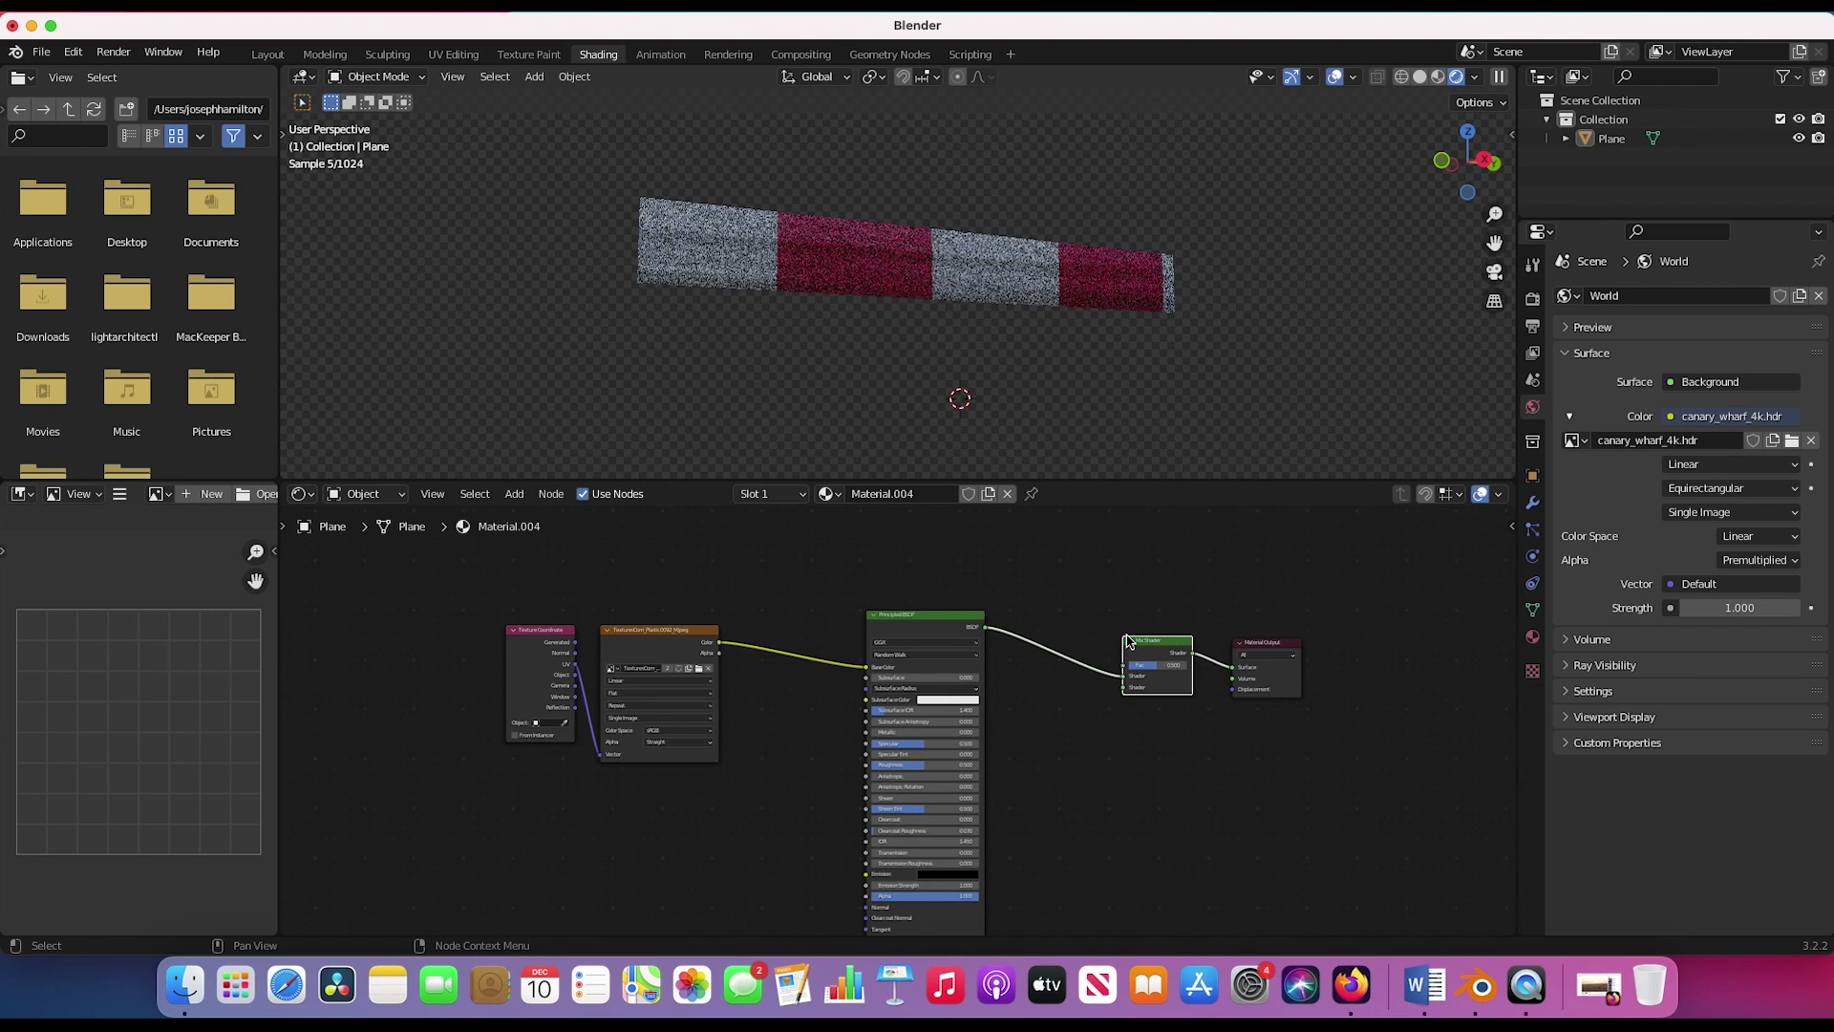
scroll(839, 746, "up", 2)
- Add a Translucent BSDF and connect it to the Mix Shader's second shader input
key("shift+a")
mouse_move(827, 750)
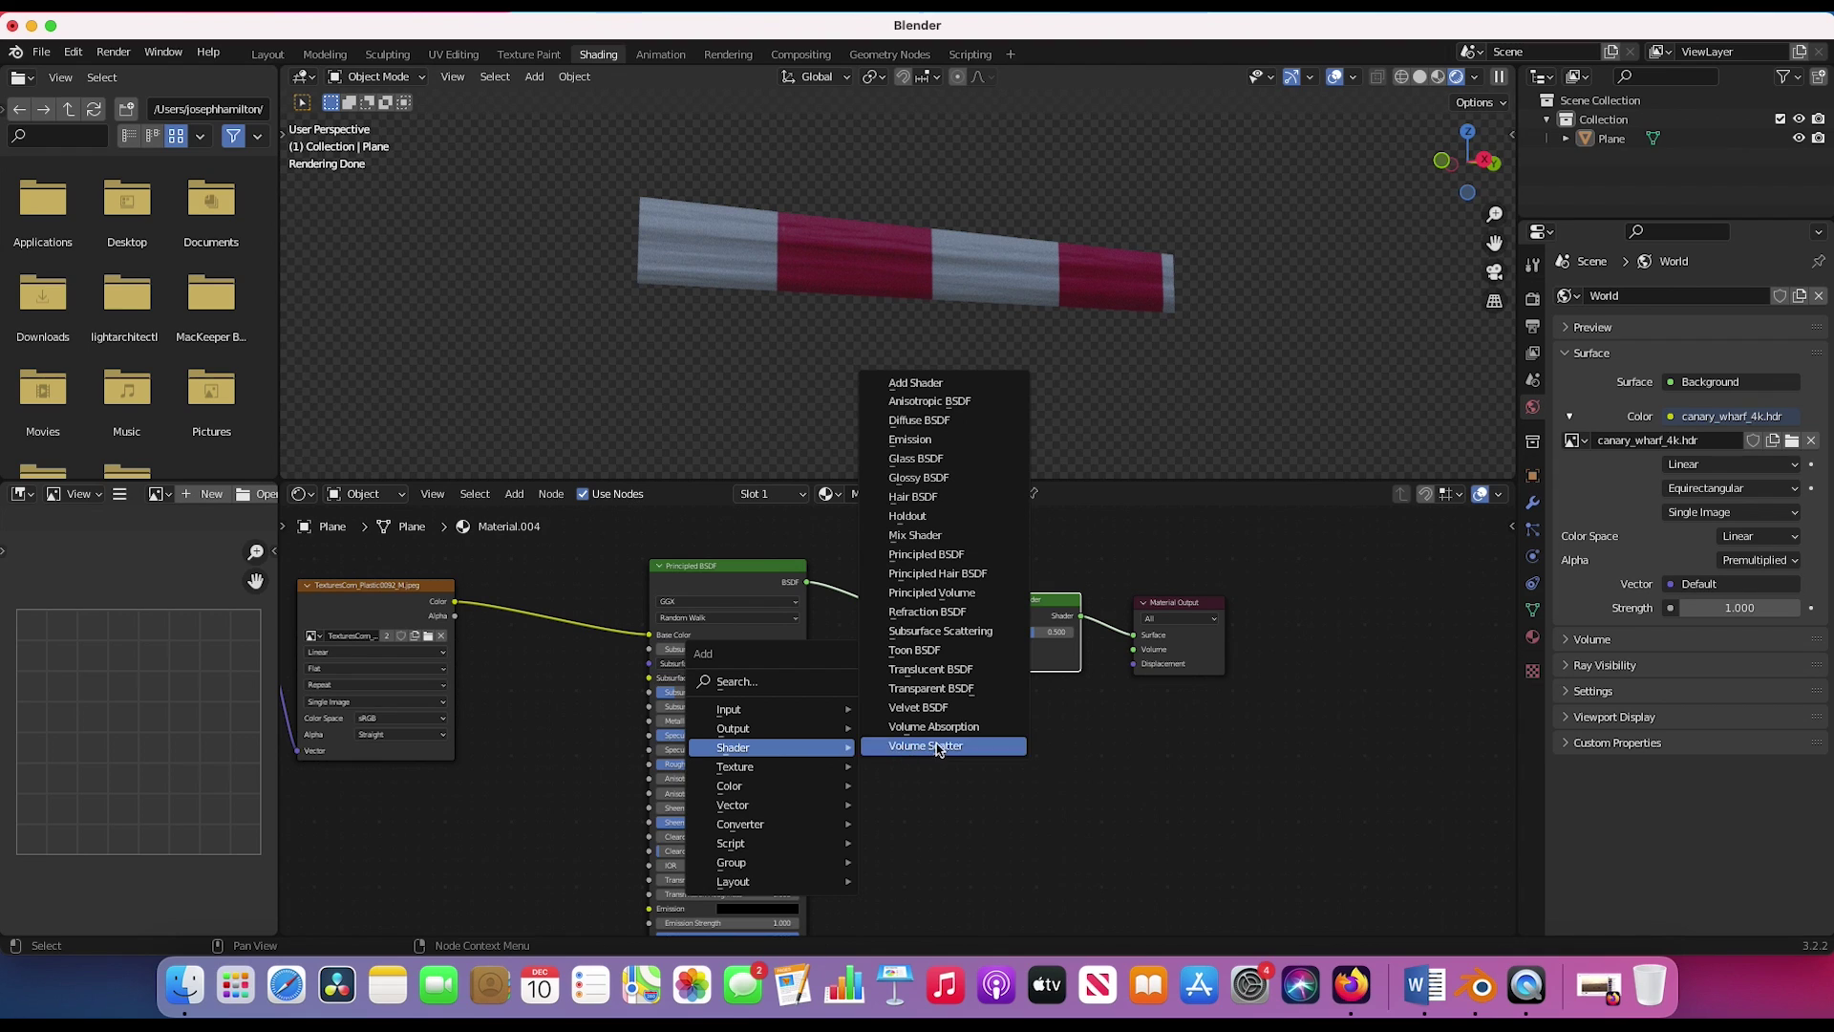
left_click(931, 668)
left_click(919, 688)
left_click_drag(917, 687, 990, 671)
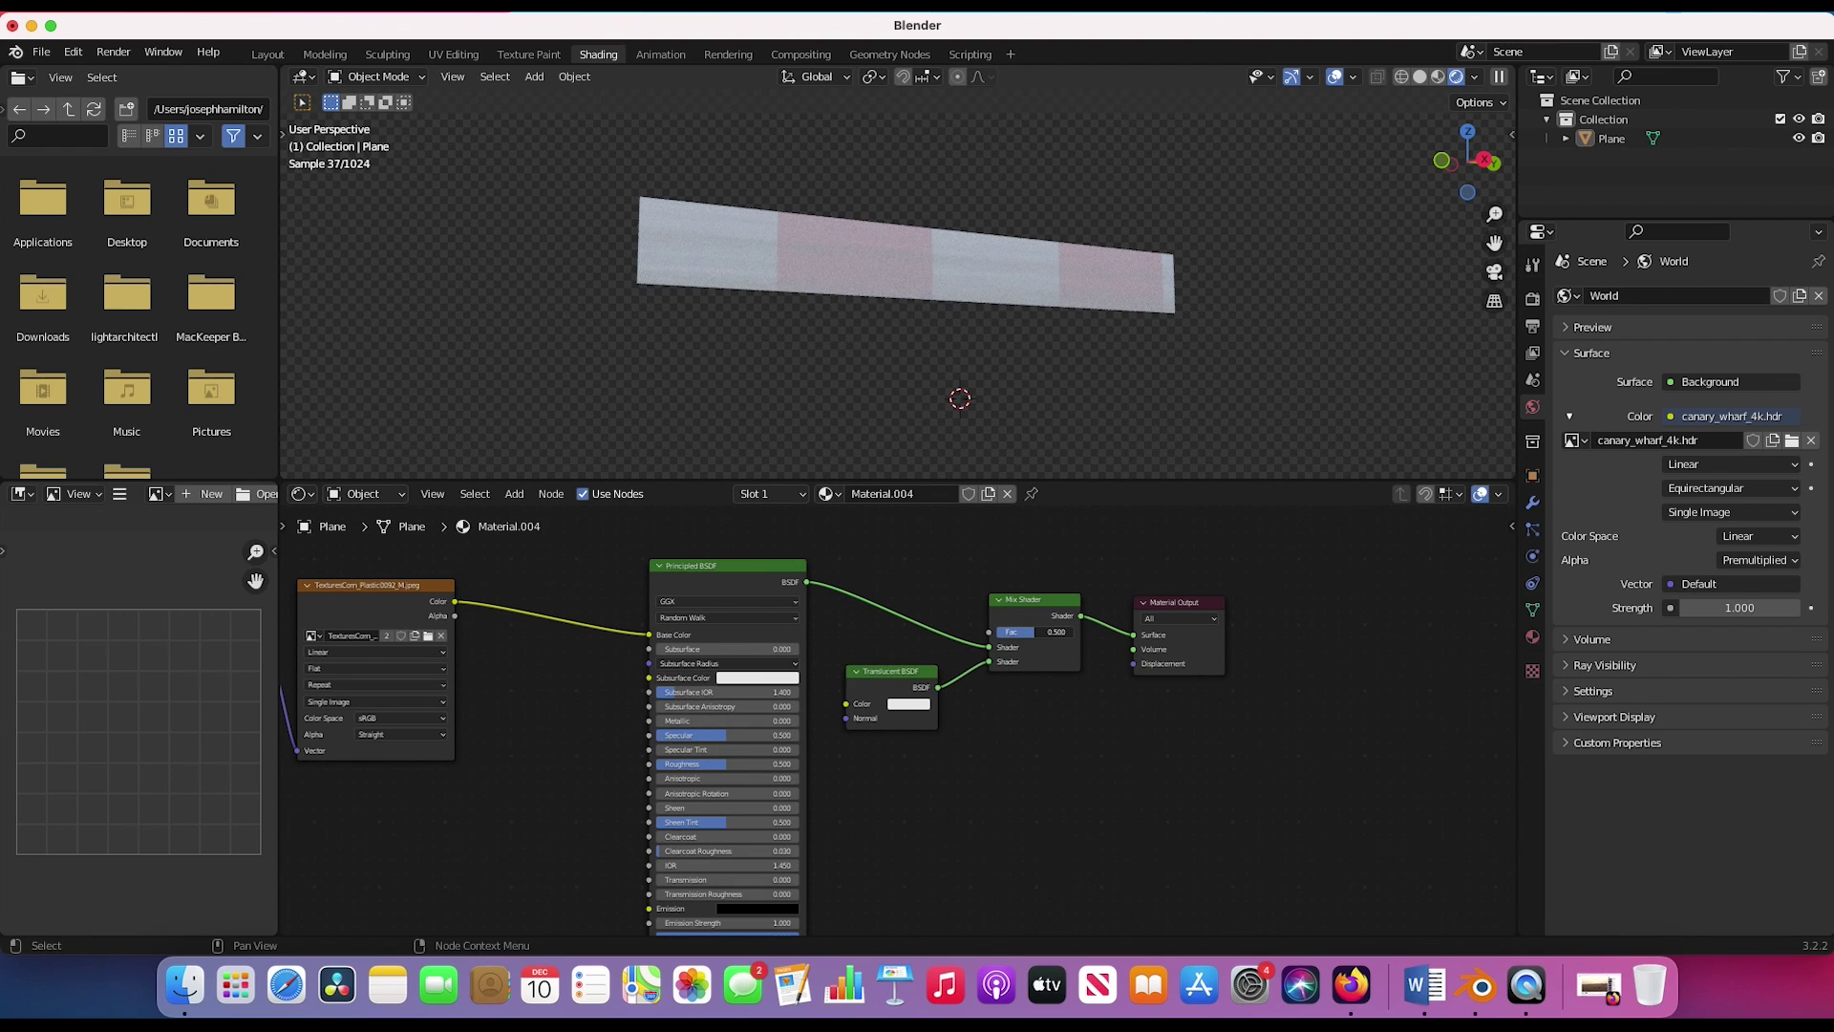
- Lower the mix factor to 0.150 and the Principled BSDF roughness to 0.136
left_click_drag(1032, 631, 1002, 631)
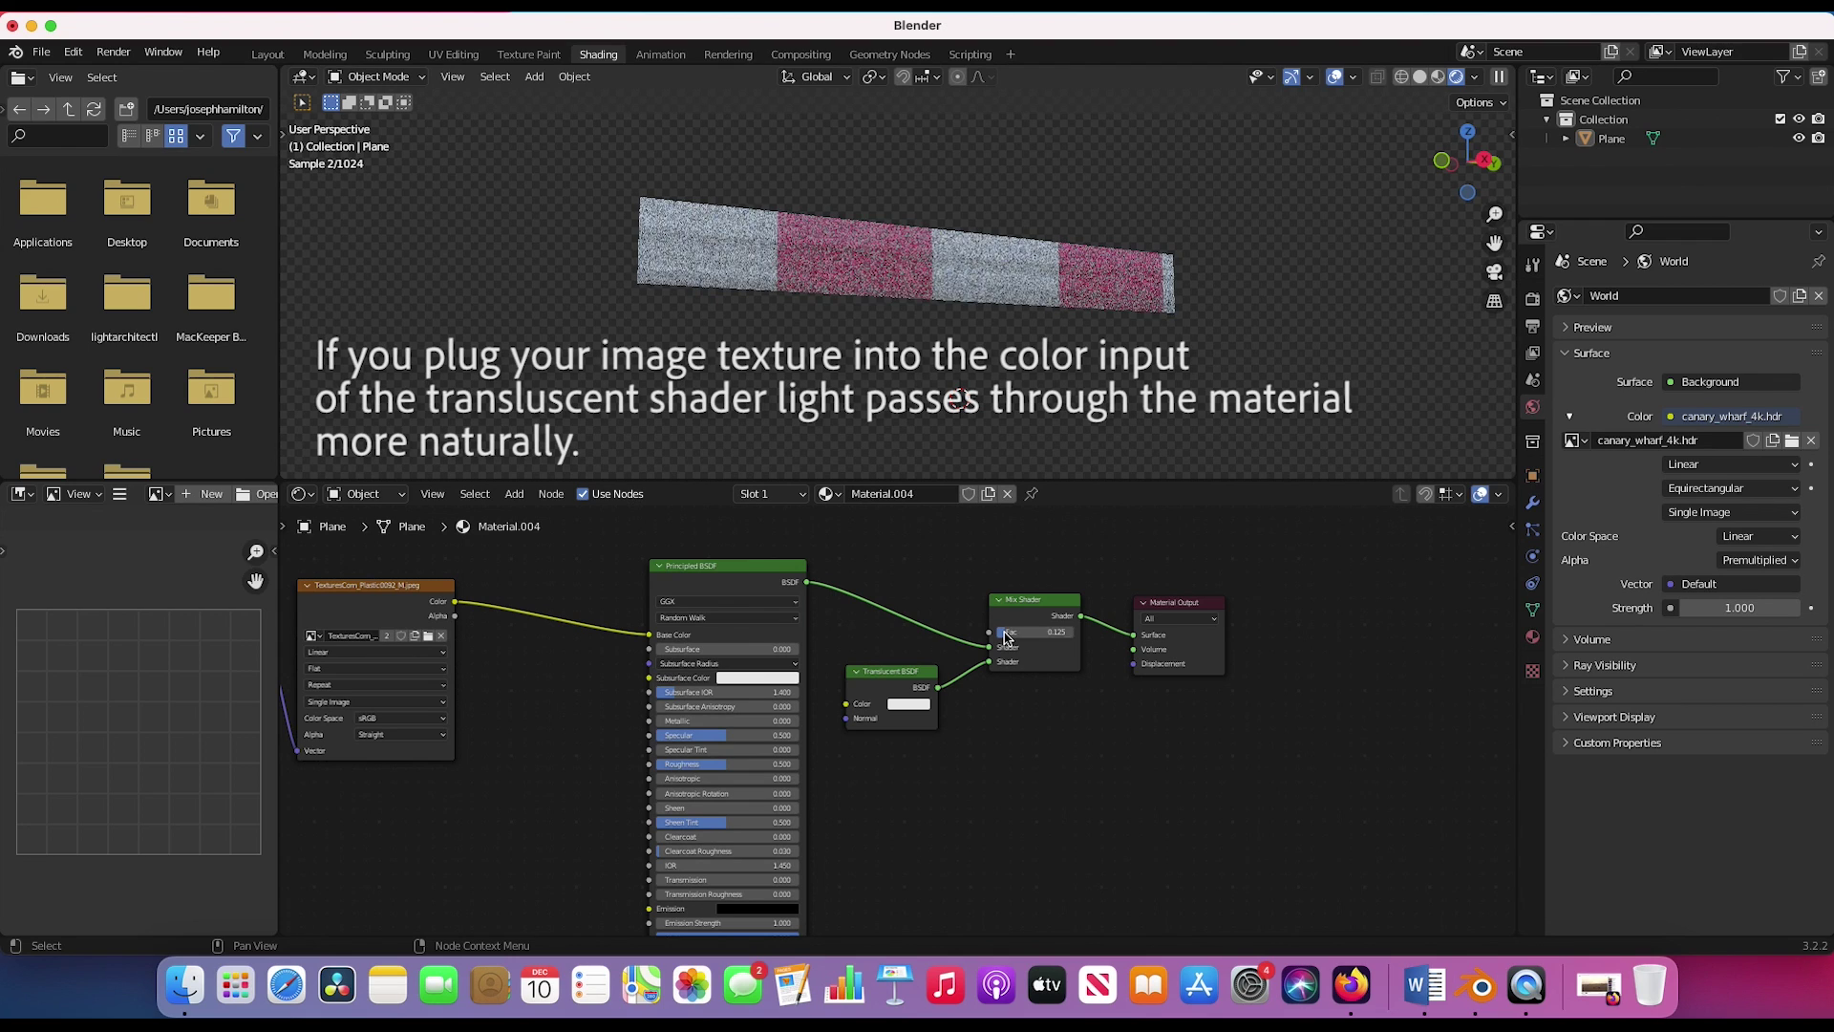
left_click_drag(737, 764, 665, 764)
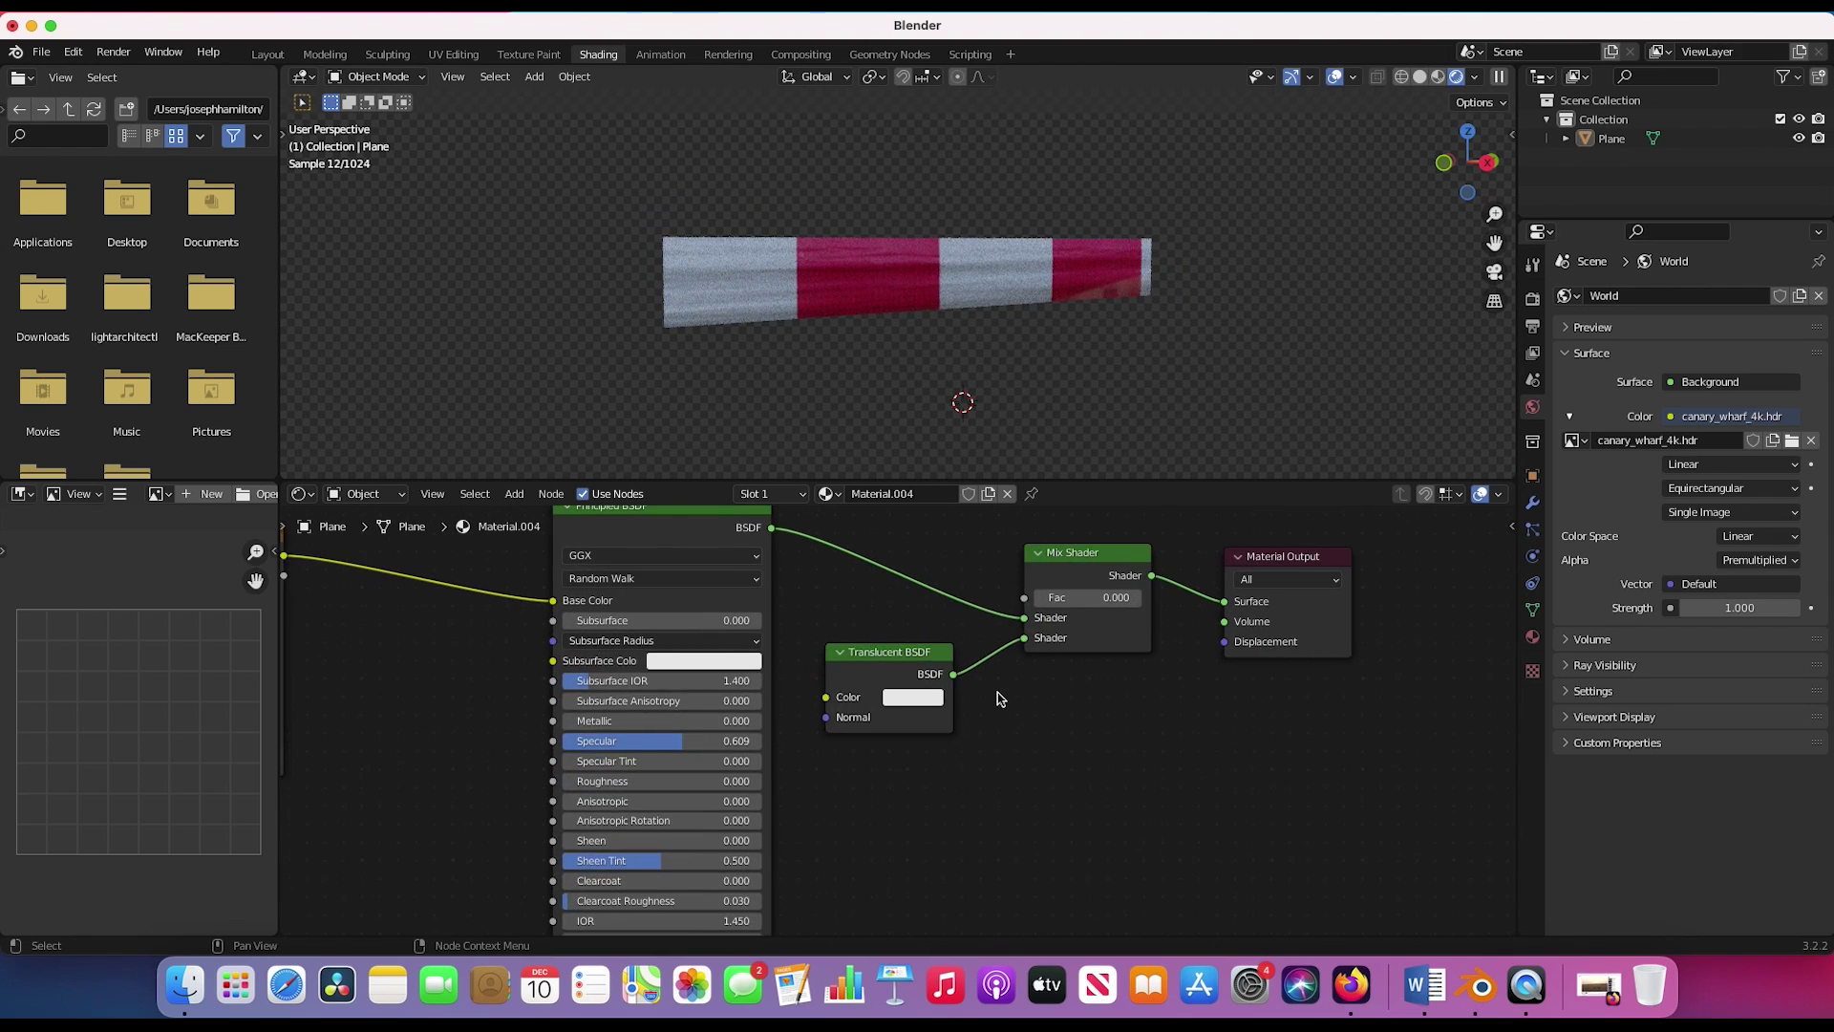
middle_click_drag(1094, 605, 956, 742)
double_click(956, 742)
- Set the Mix Shader Fac to 0.1 and darken the Translucent BSDF colour to grey
type("0.1")
key("Return")
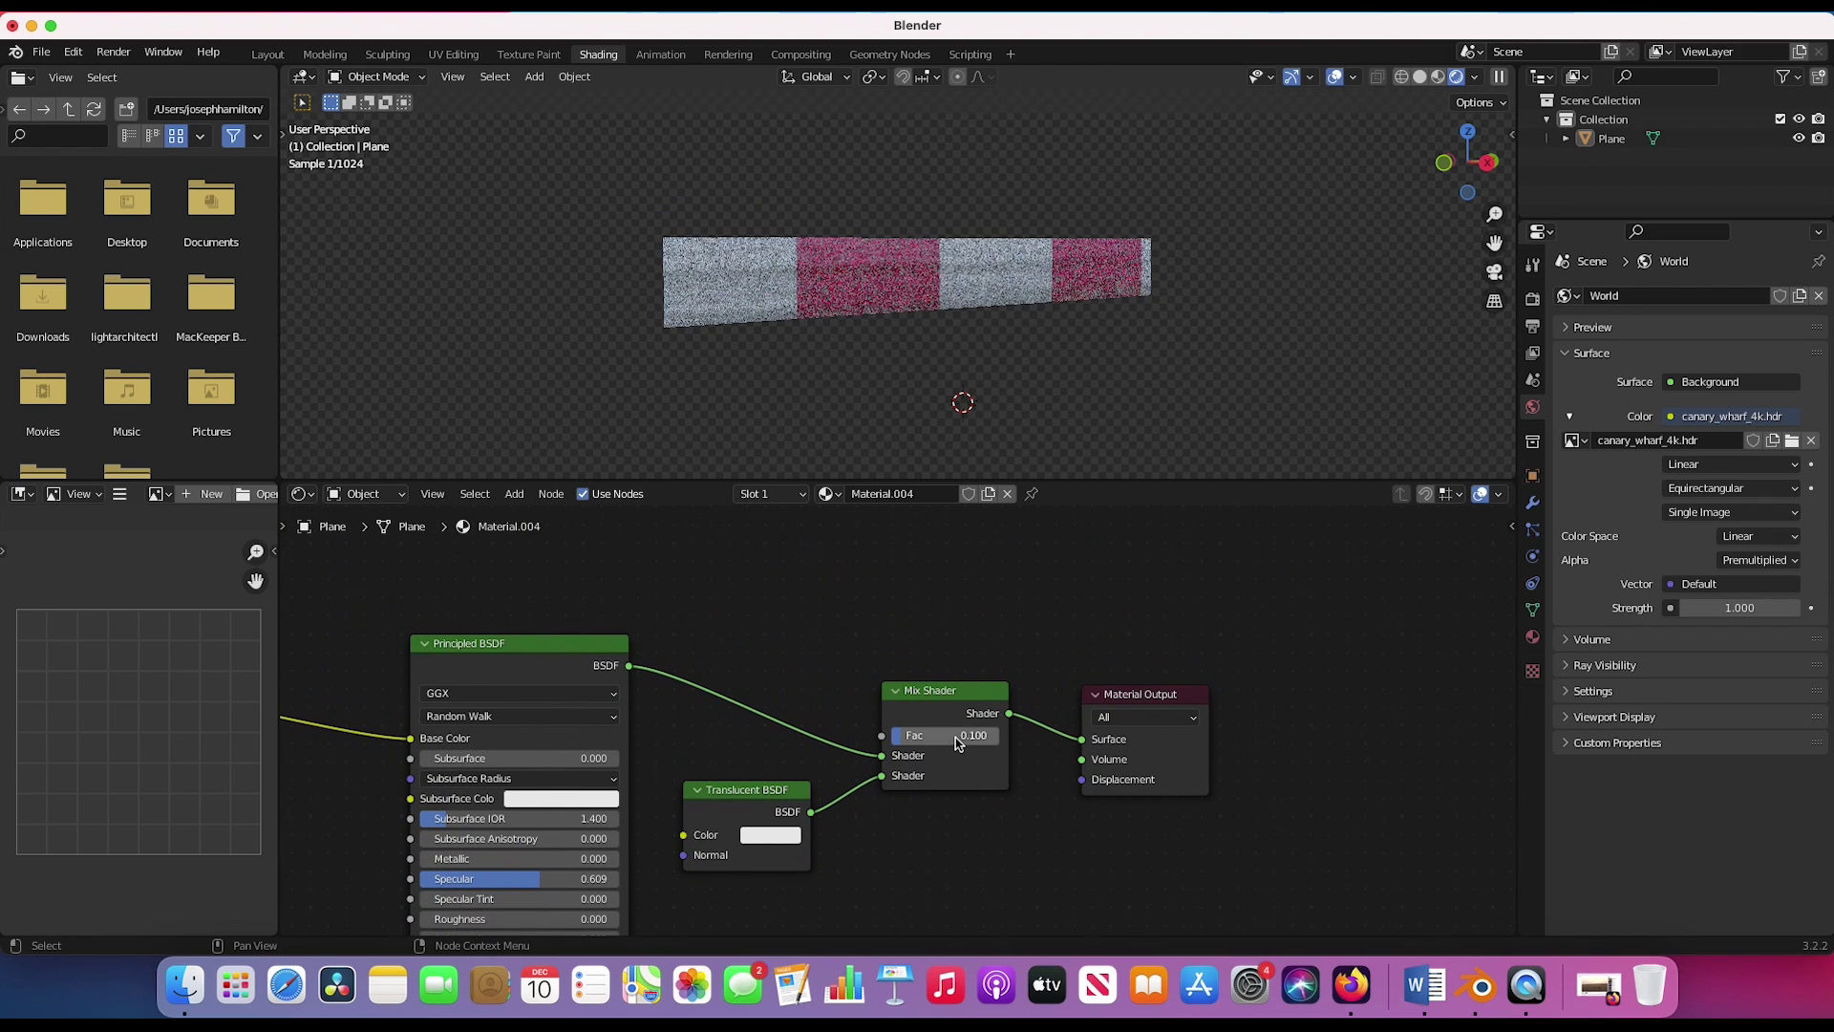
left_click(769, 834)
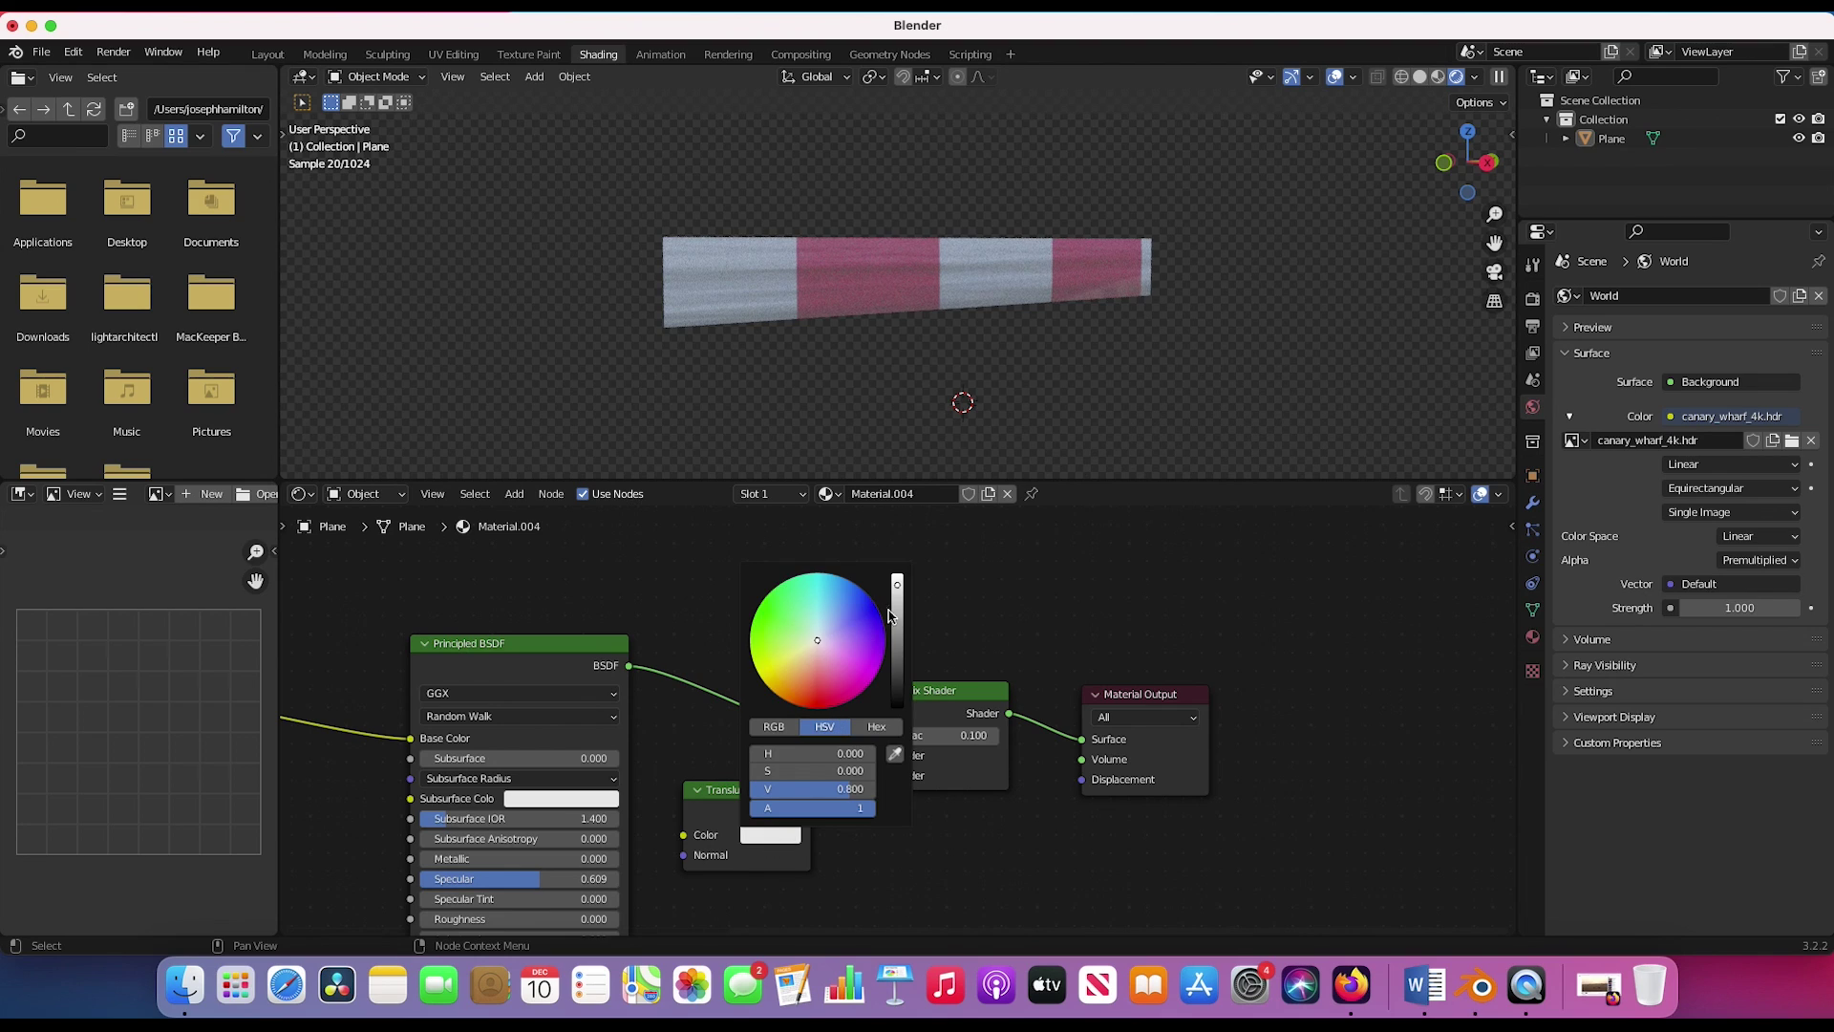
left_click(897, 618)
scroll(1014, 346, "down", 3)
- Orbit the viewport, pan the node tree, and select the tape plane
middle_click_drag(889, 369, 845, 401)
middle_click_drag(405, 767, 741, 708)
scroll(741, 708, "down", 4)
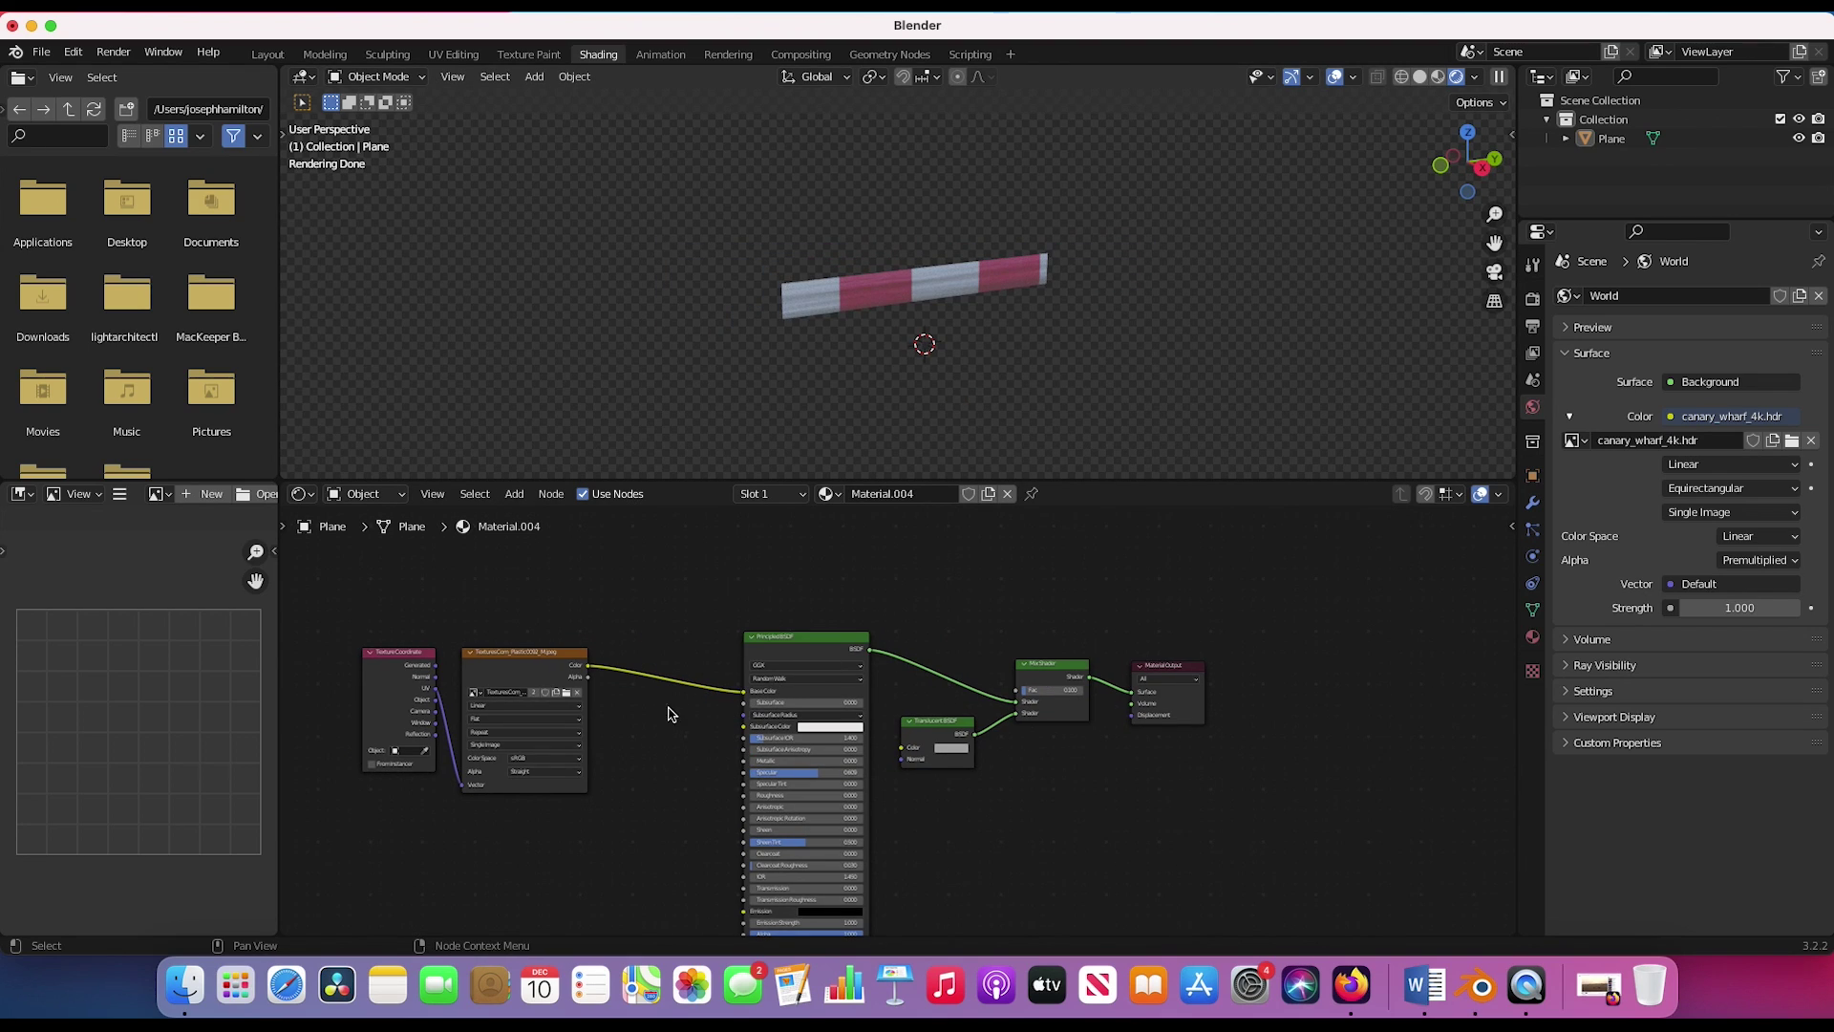
scroll(726, 713, "up", 2)
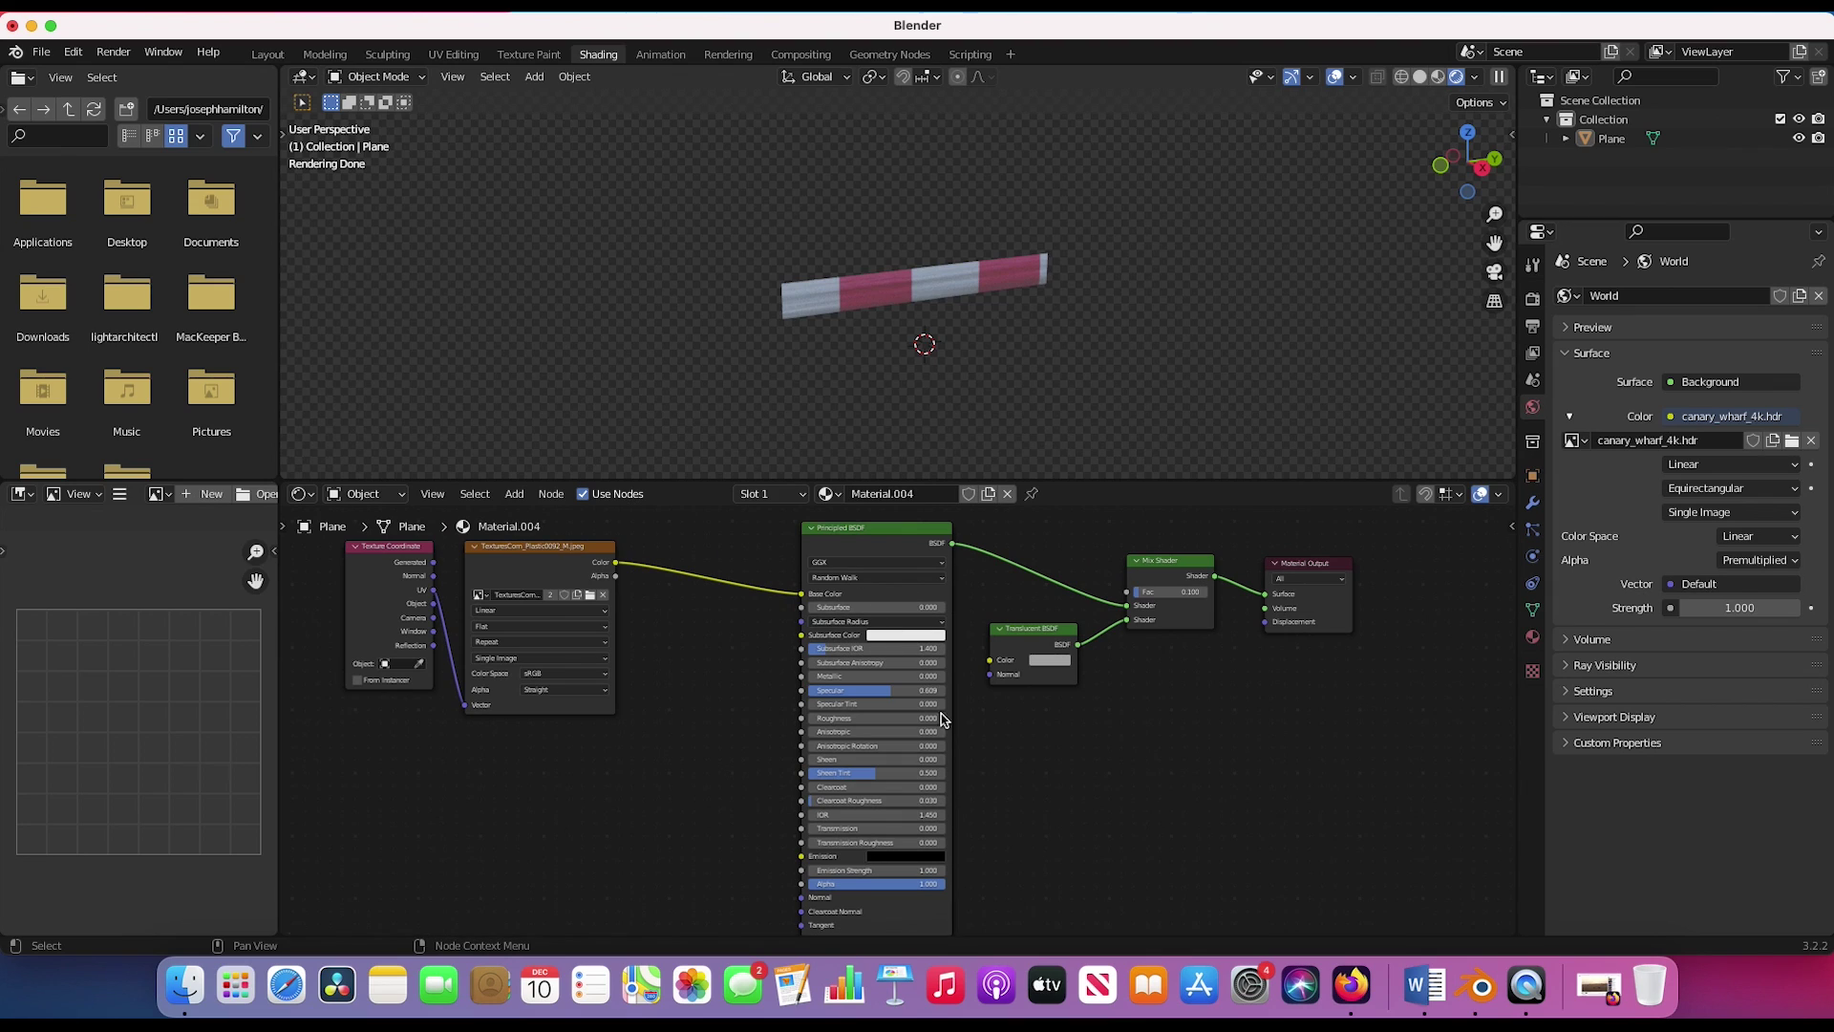
scroll(867, 290, "left", 5)
scroll(868, 291, "right", 5)
scroll(868, 290, "left", 1)
left_click(868, 290)
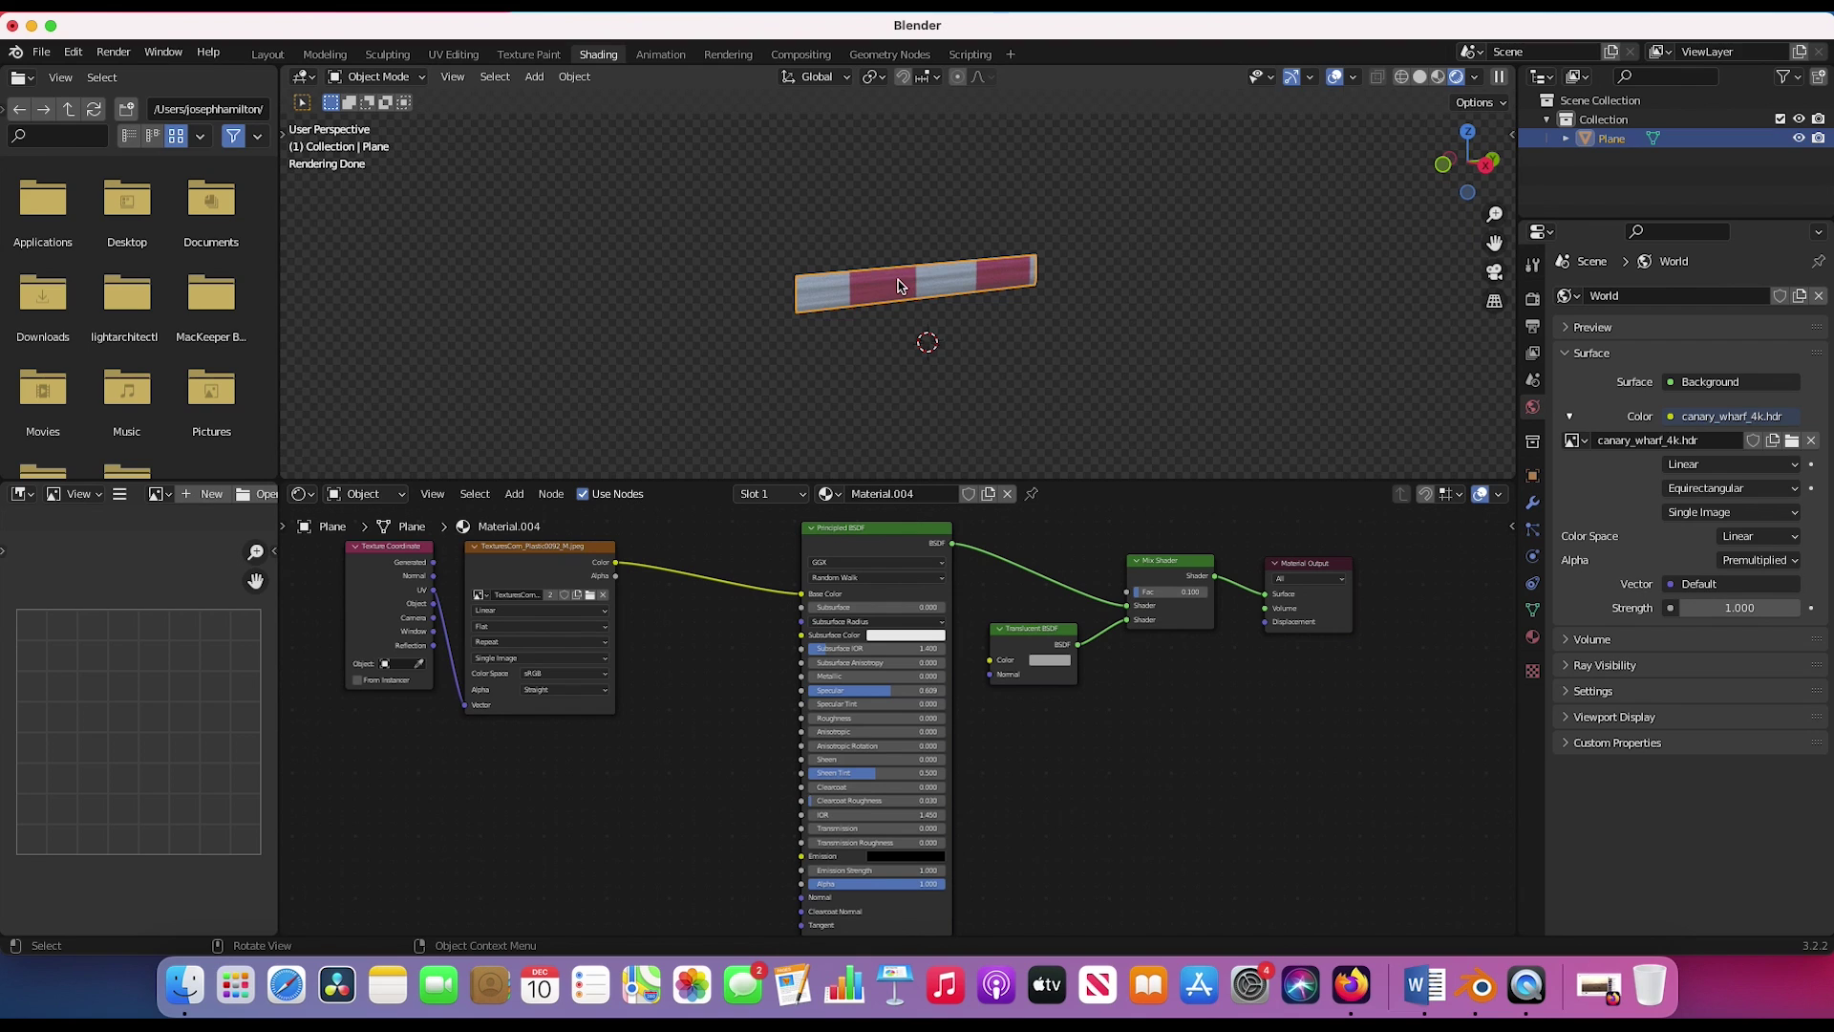
- Switch to Solid shading, go to the Layout workspace, and enter Edit Mode
key("z")
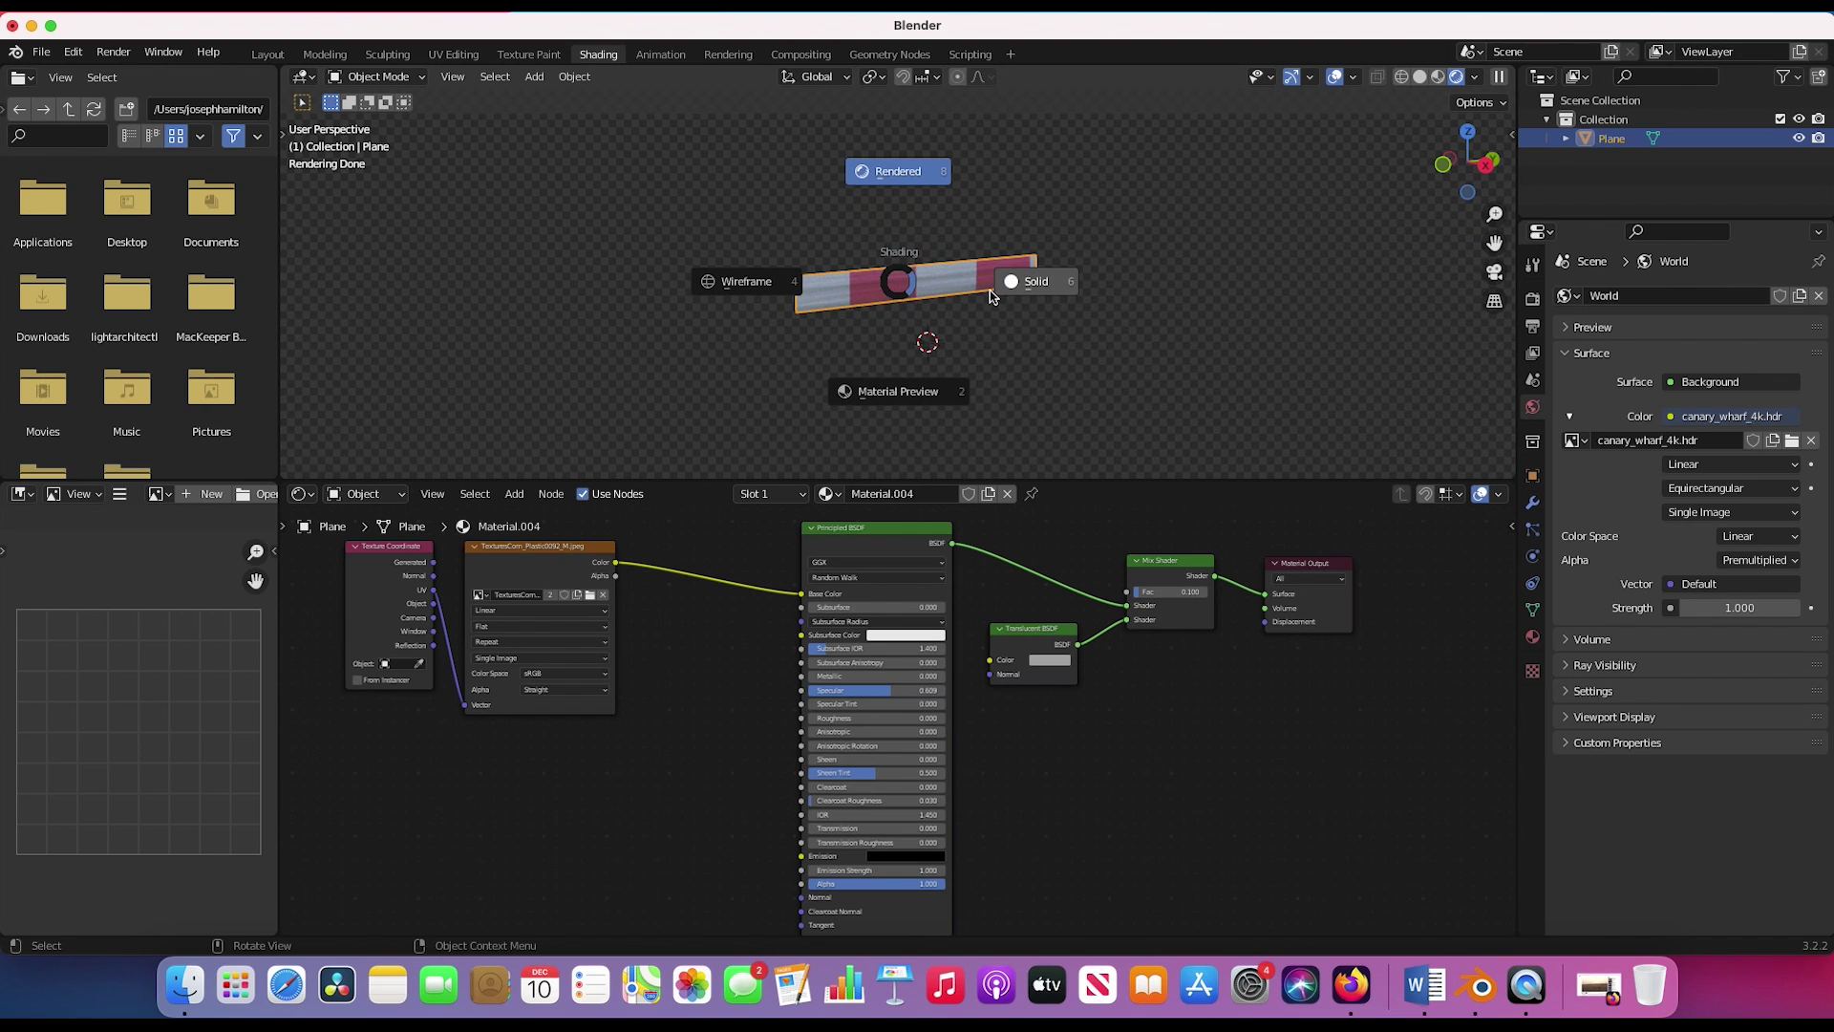
left_click(1008, 294)
left_click(267, 55)
scroll(911, 475, "down", 4)
scroll(911, 475, "up", 3, "shift")
left_click(95, 77)
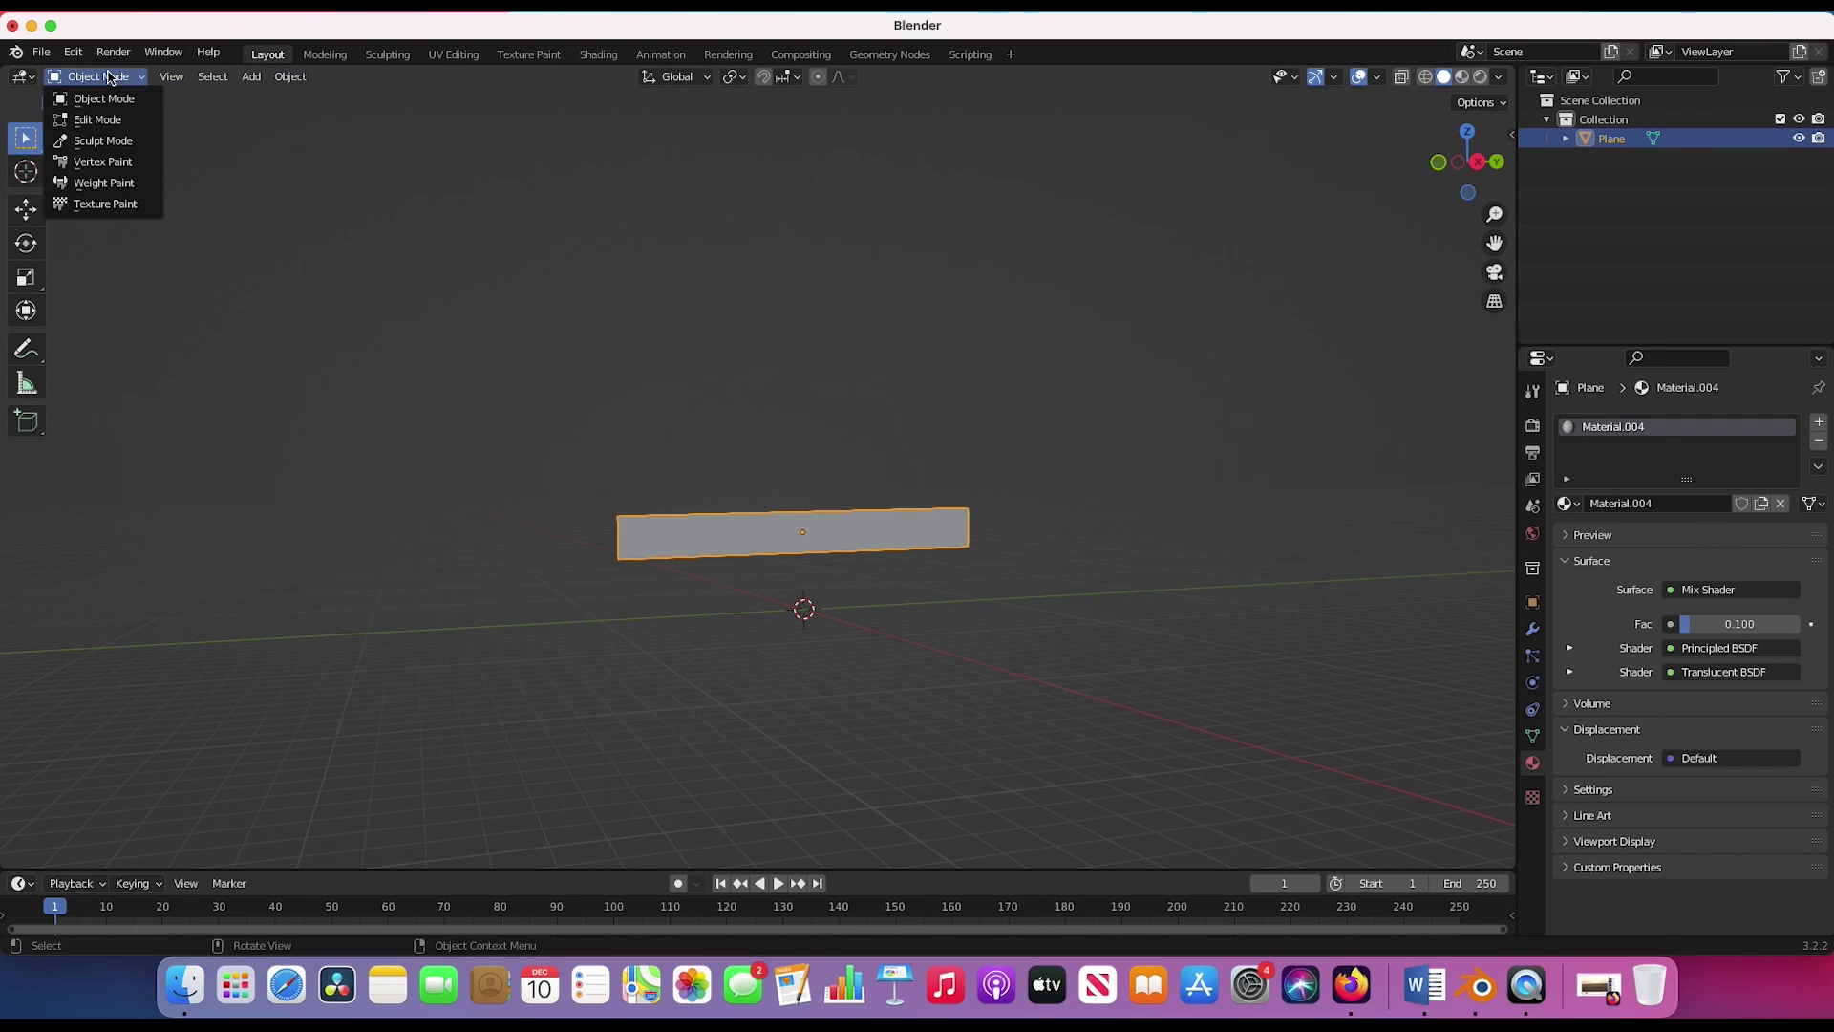
left_click(88, 121)
- Duplicate the strip upward, shrink the copy to about 0.67, and reposition it
middle_click_drag(865, 644, 837, 644)
key("shift+d")
key("z")
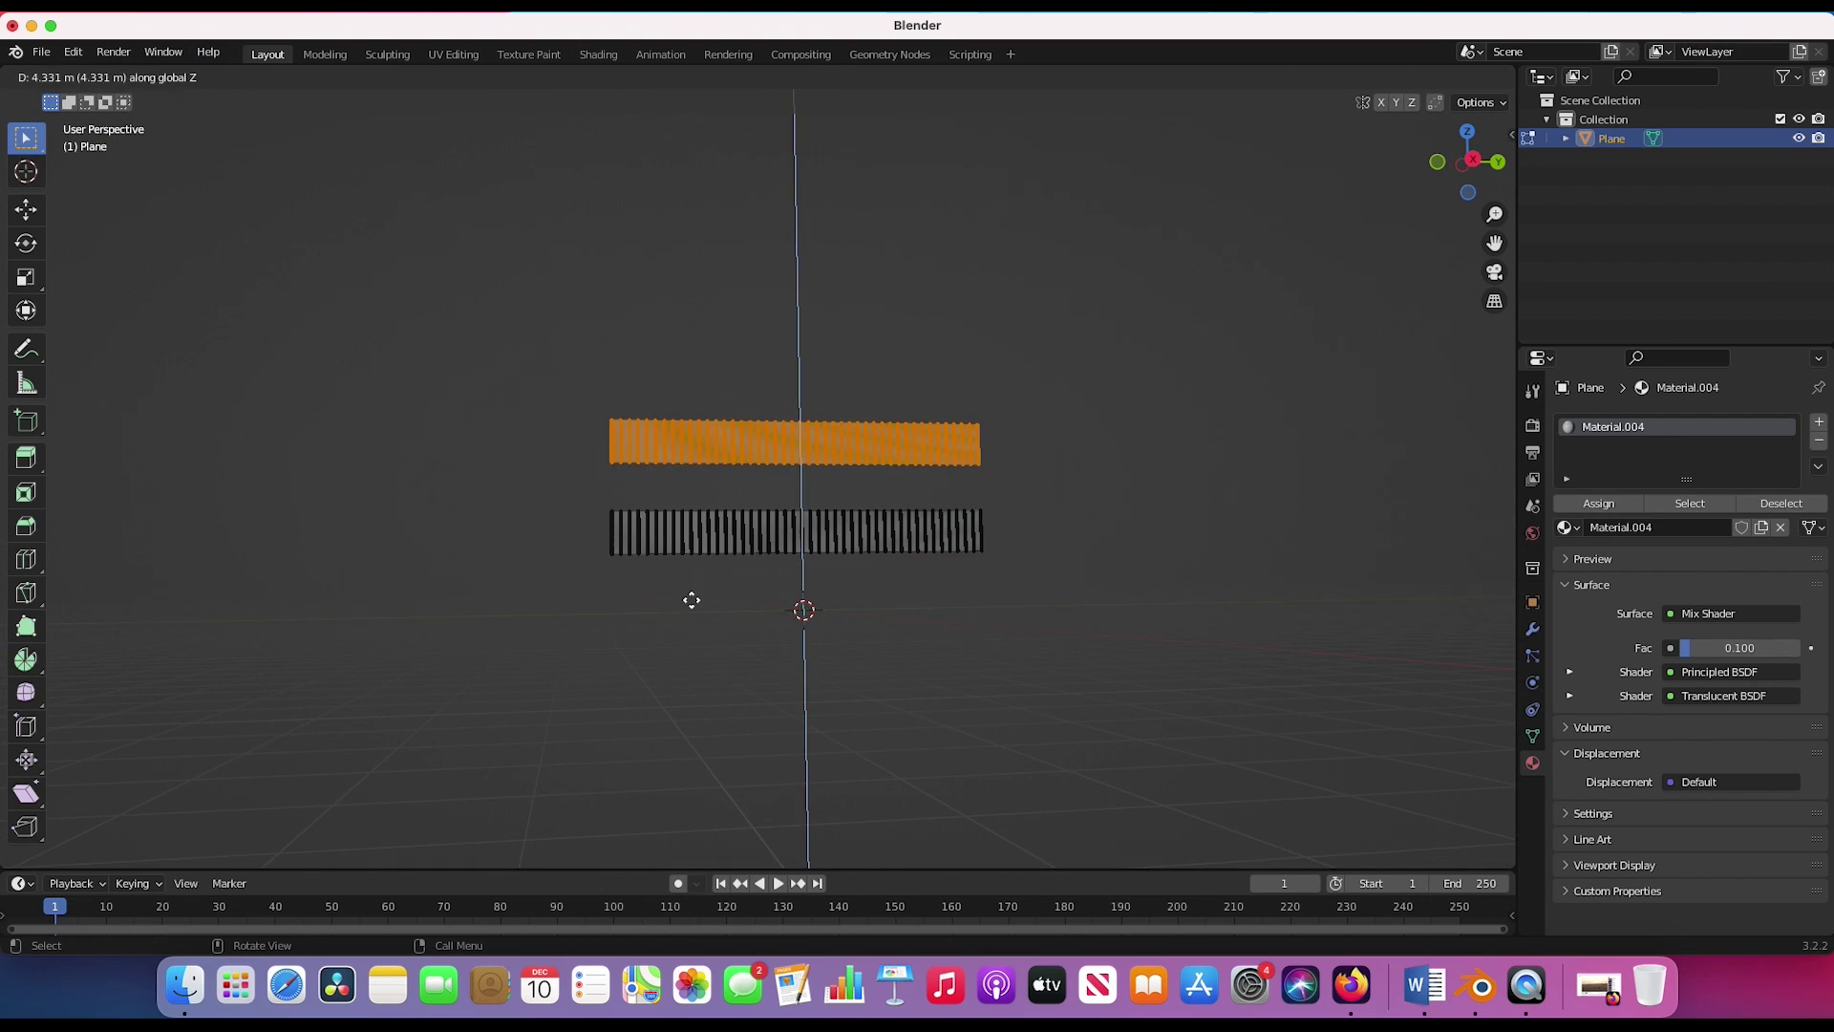
left_click(691, 602)
key("s")
left_click(946, 447)
key("g")
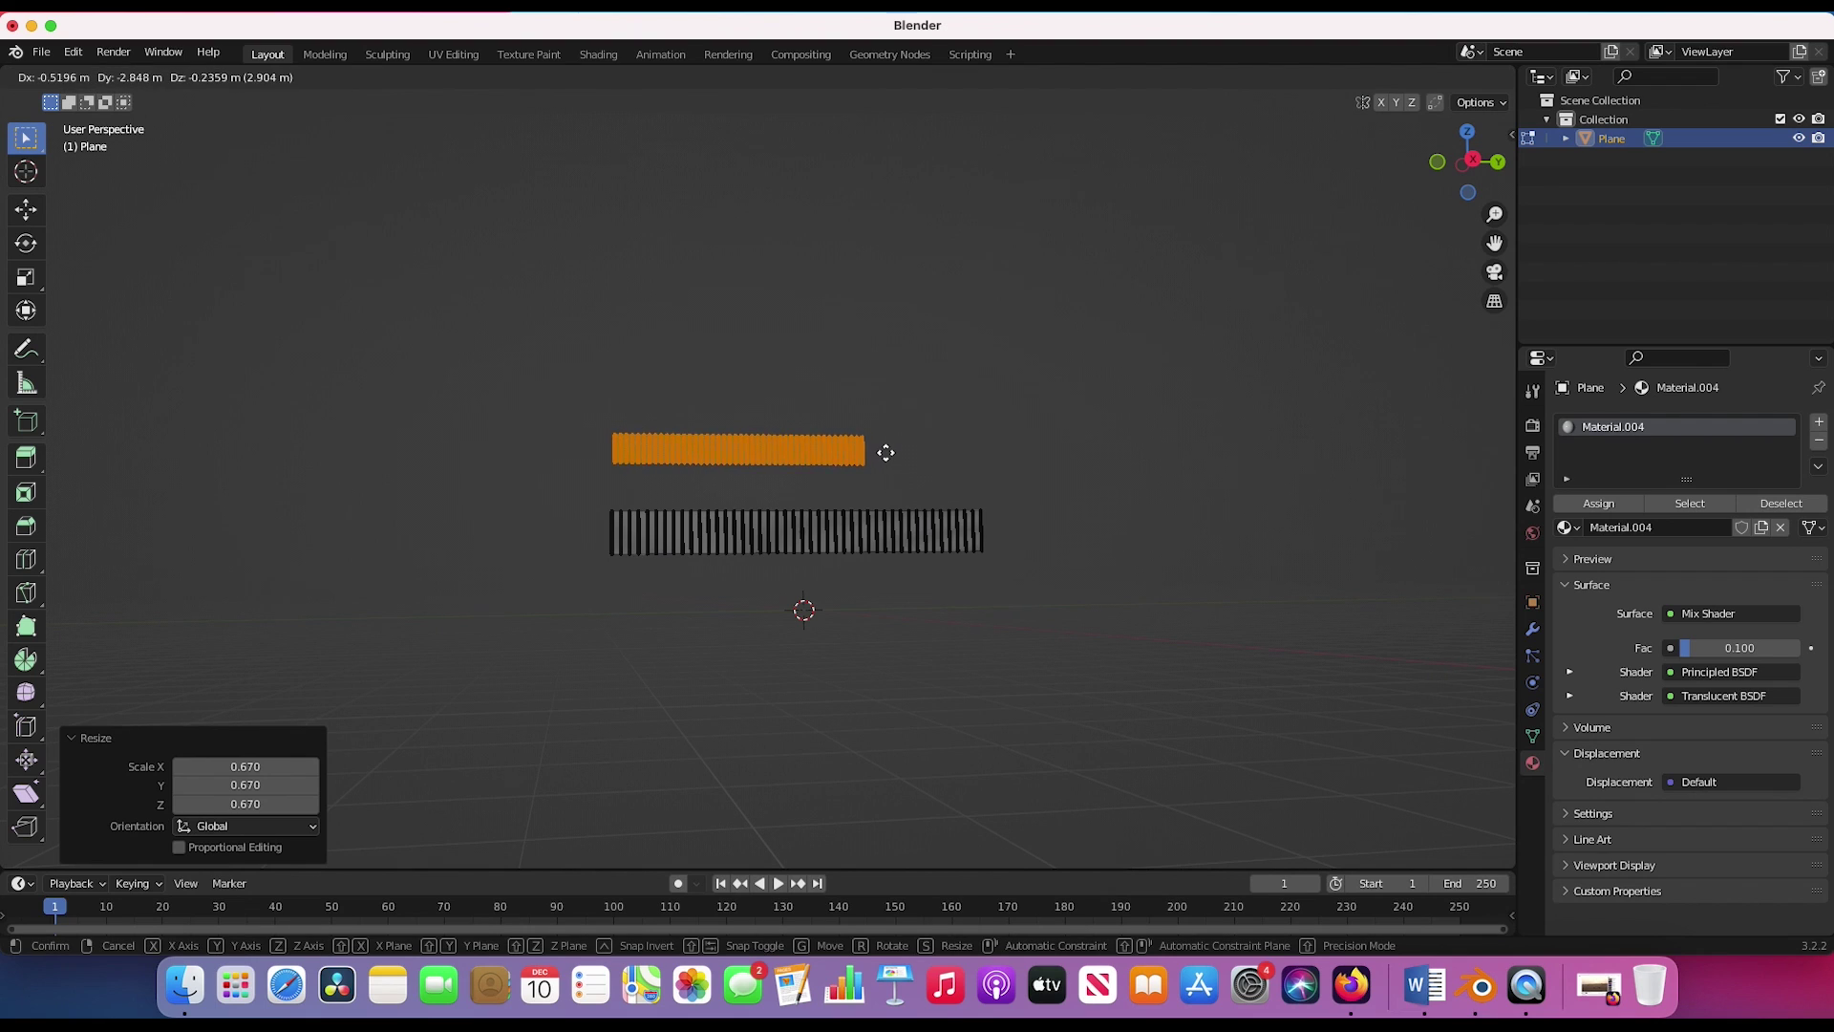
left_click(883, 453)
- Add a third strip scaled by 1.5, shifted sideways, and reshaped with a vertex slide
key("shift+d")
key("z")
scroll(1031, 360, "up", 2)
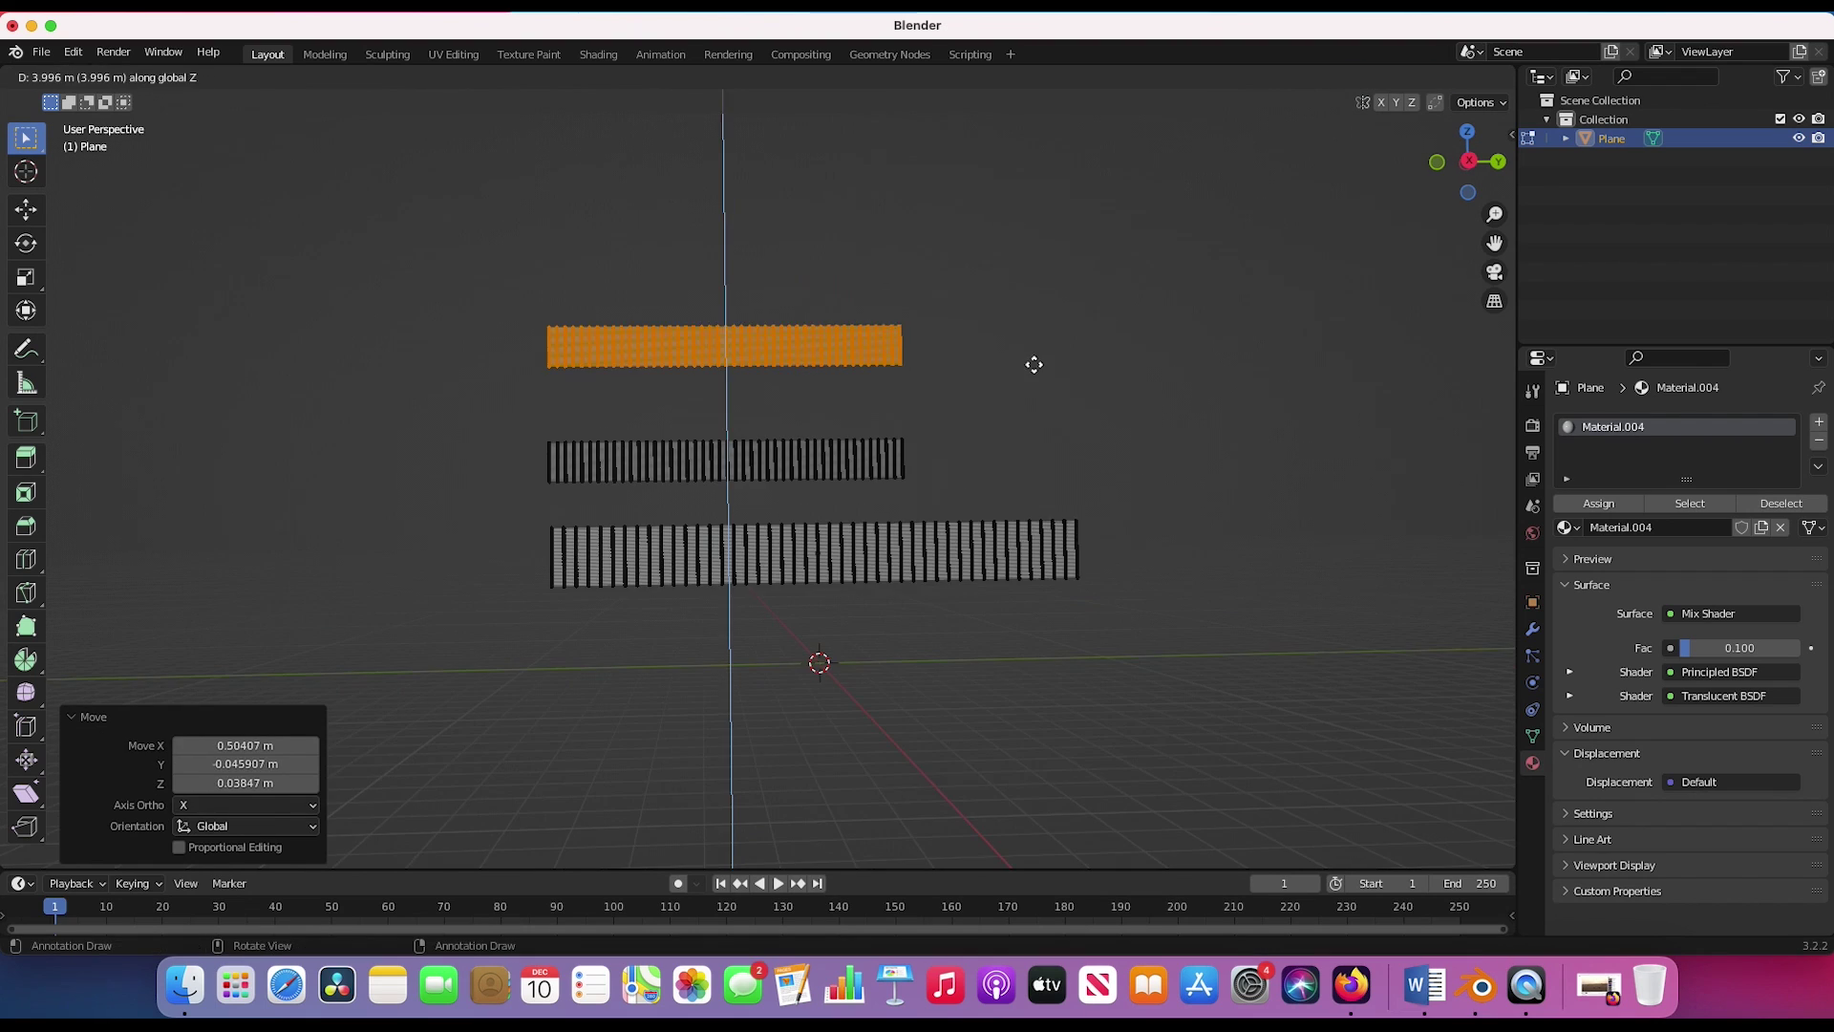
left_click(1025, 383)
type("s1.5")
key("Return")
key("g")
left_click(788, 426)
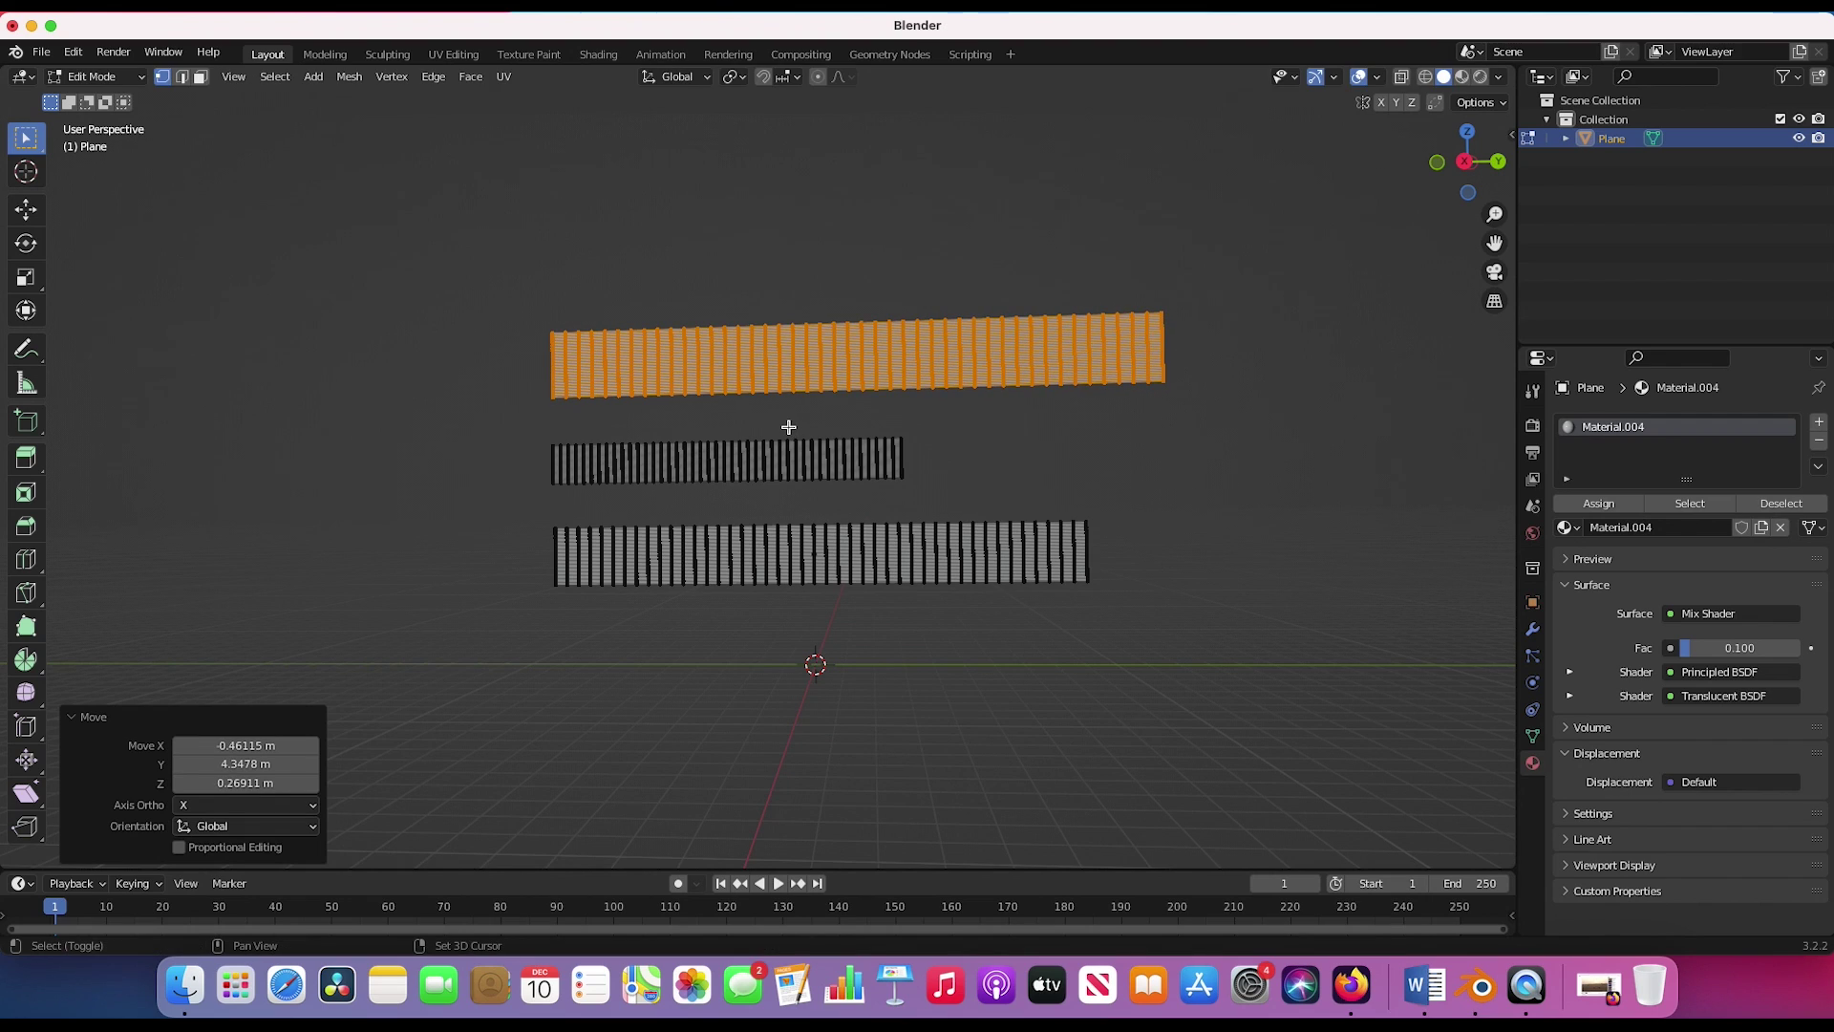
key("shift+v")
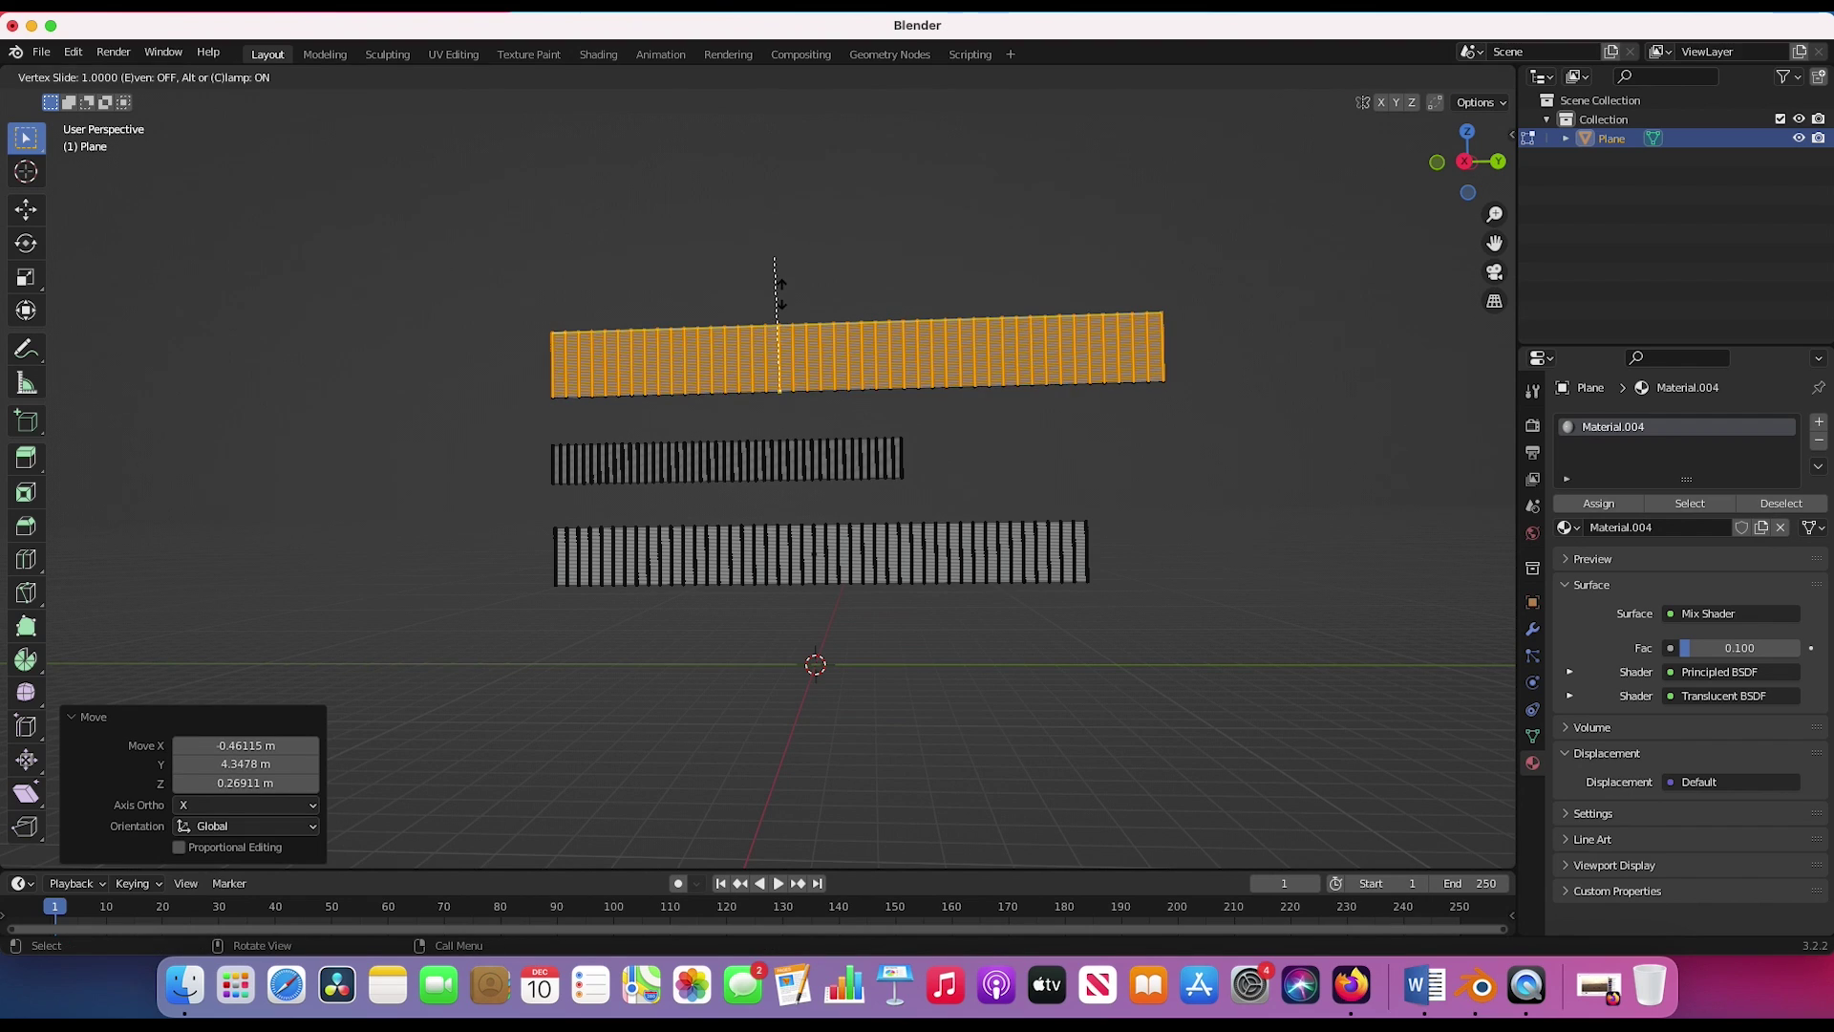
left_click(778, 295)
- Stack two more vertical duplicates, enlarging the last copy and shifting it sideways
key("shift+d")
key("z")
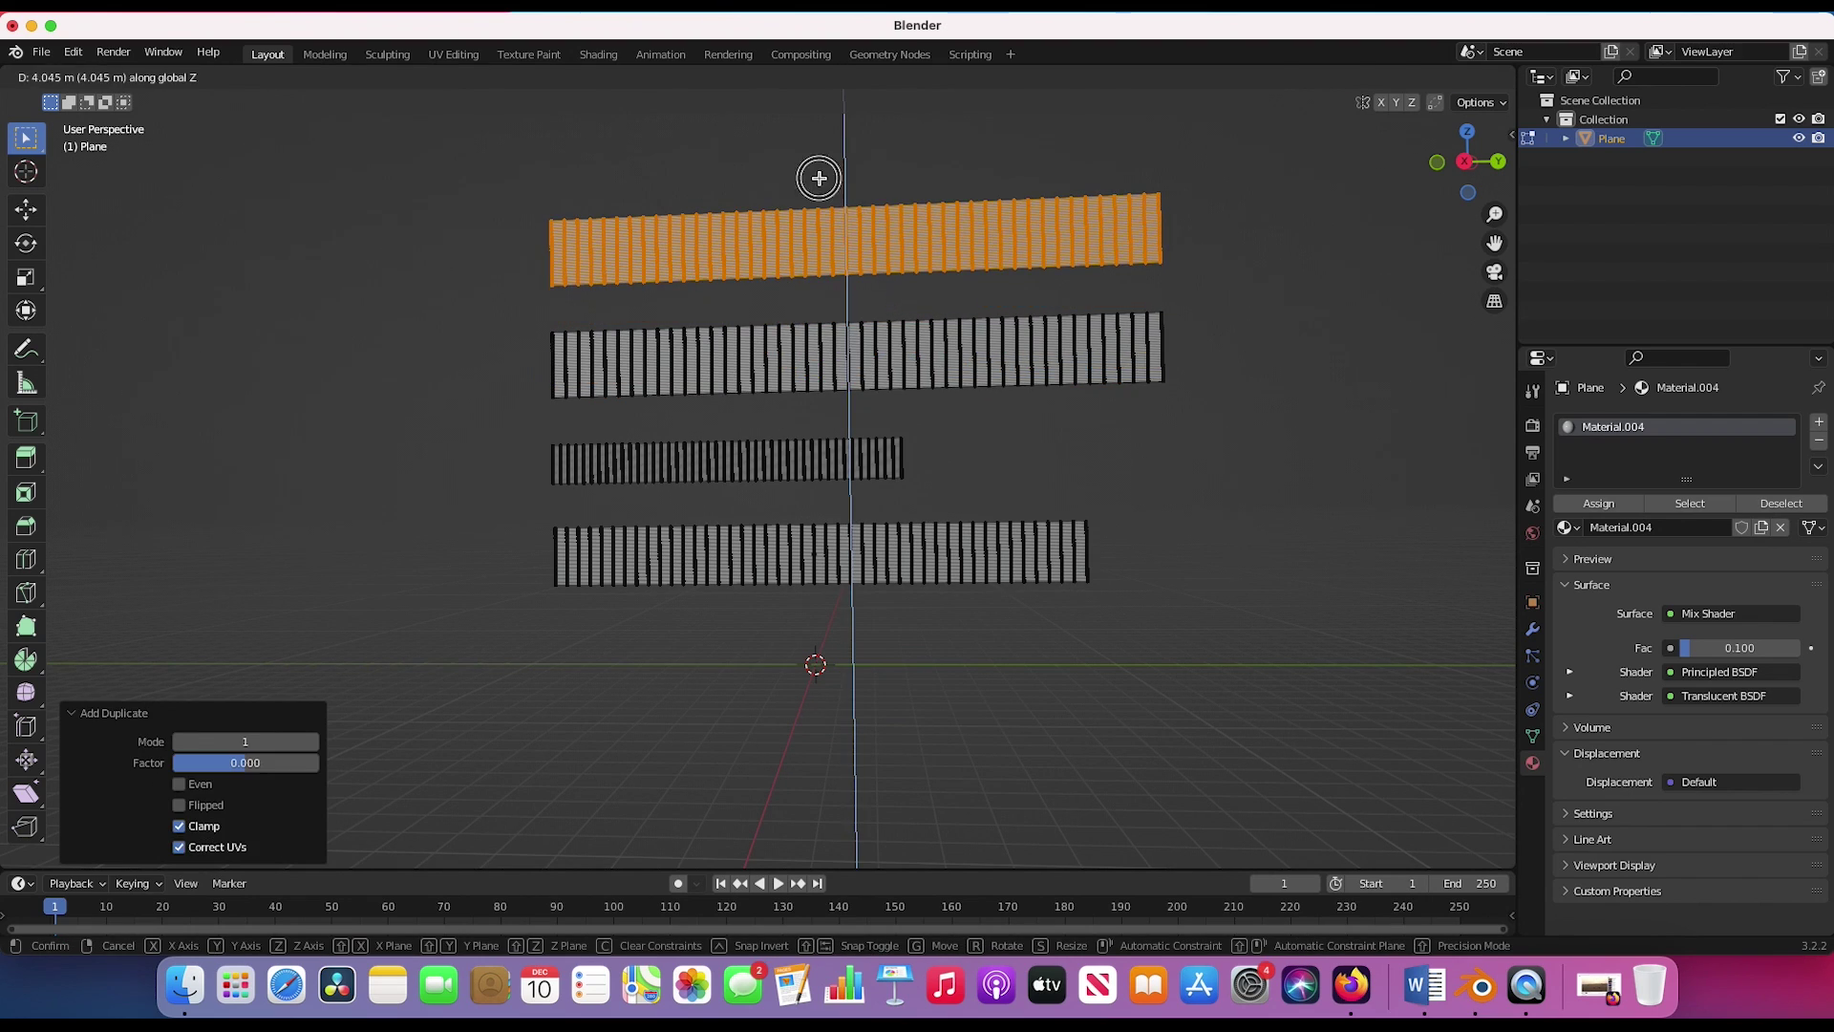
left_click(759, 287)
scroll(761, 288, "down", 5)
scroll(761, 287, "up", 6)
key("shift+d")
key("z")
left_click(740, 439)
key("s")
left_click(829, 548)
key("g")
left_click(916, 542)
scroll(916, 542, "right", 5)
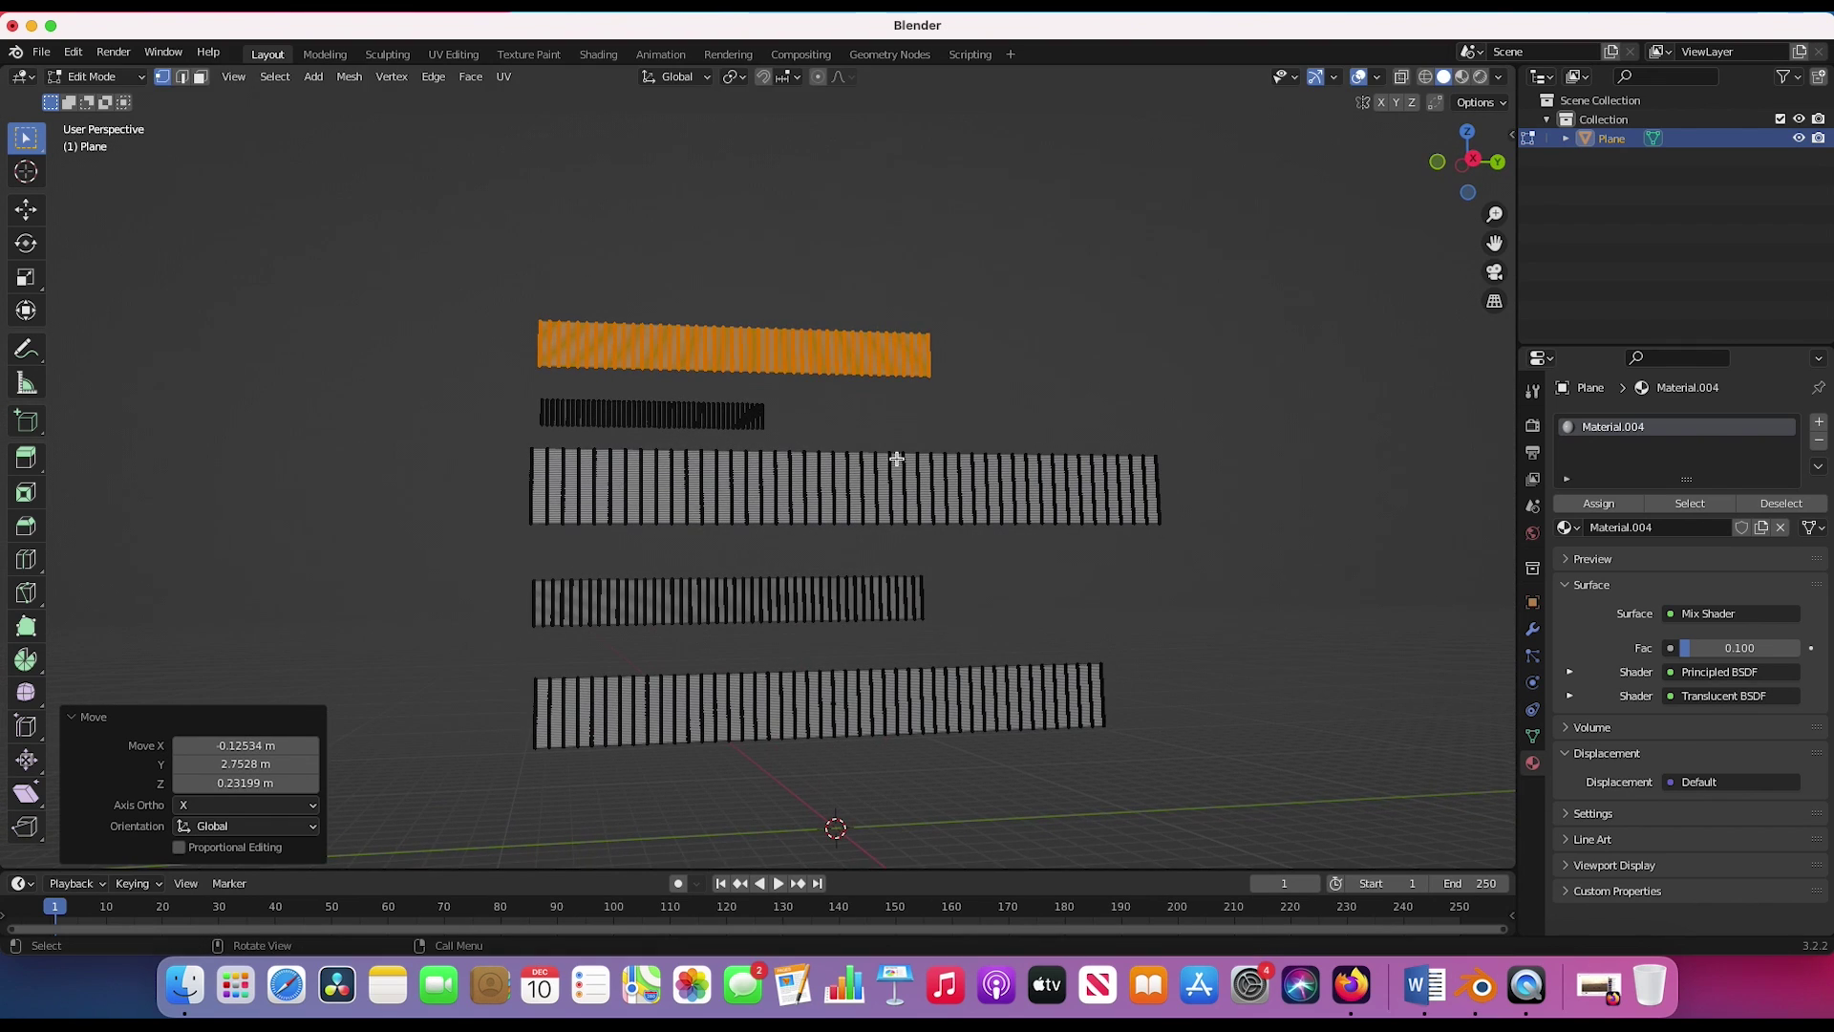
- Return to Object Mode, preview in Rendered shading, then re-enter Edit Mode on the tape
left_click(141, 83)
left_click(87, 76)
key("z")
left_click(672, 503)
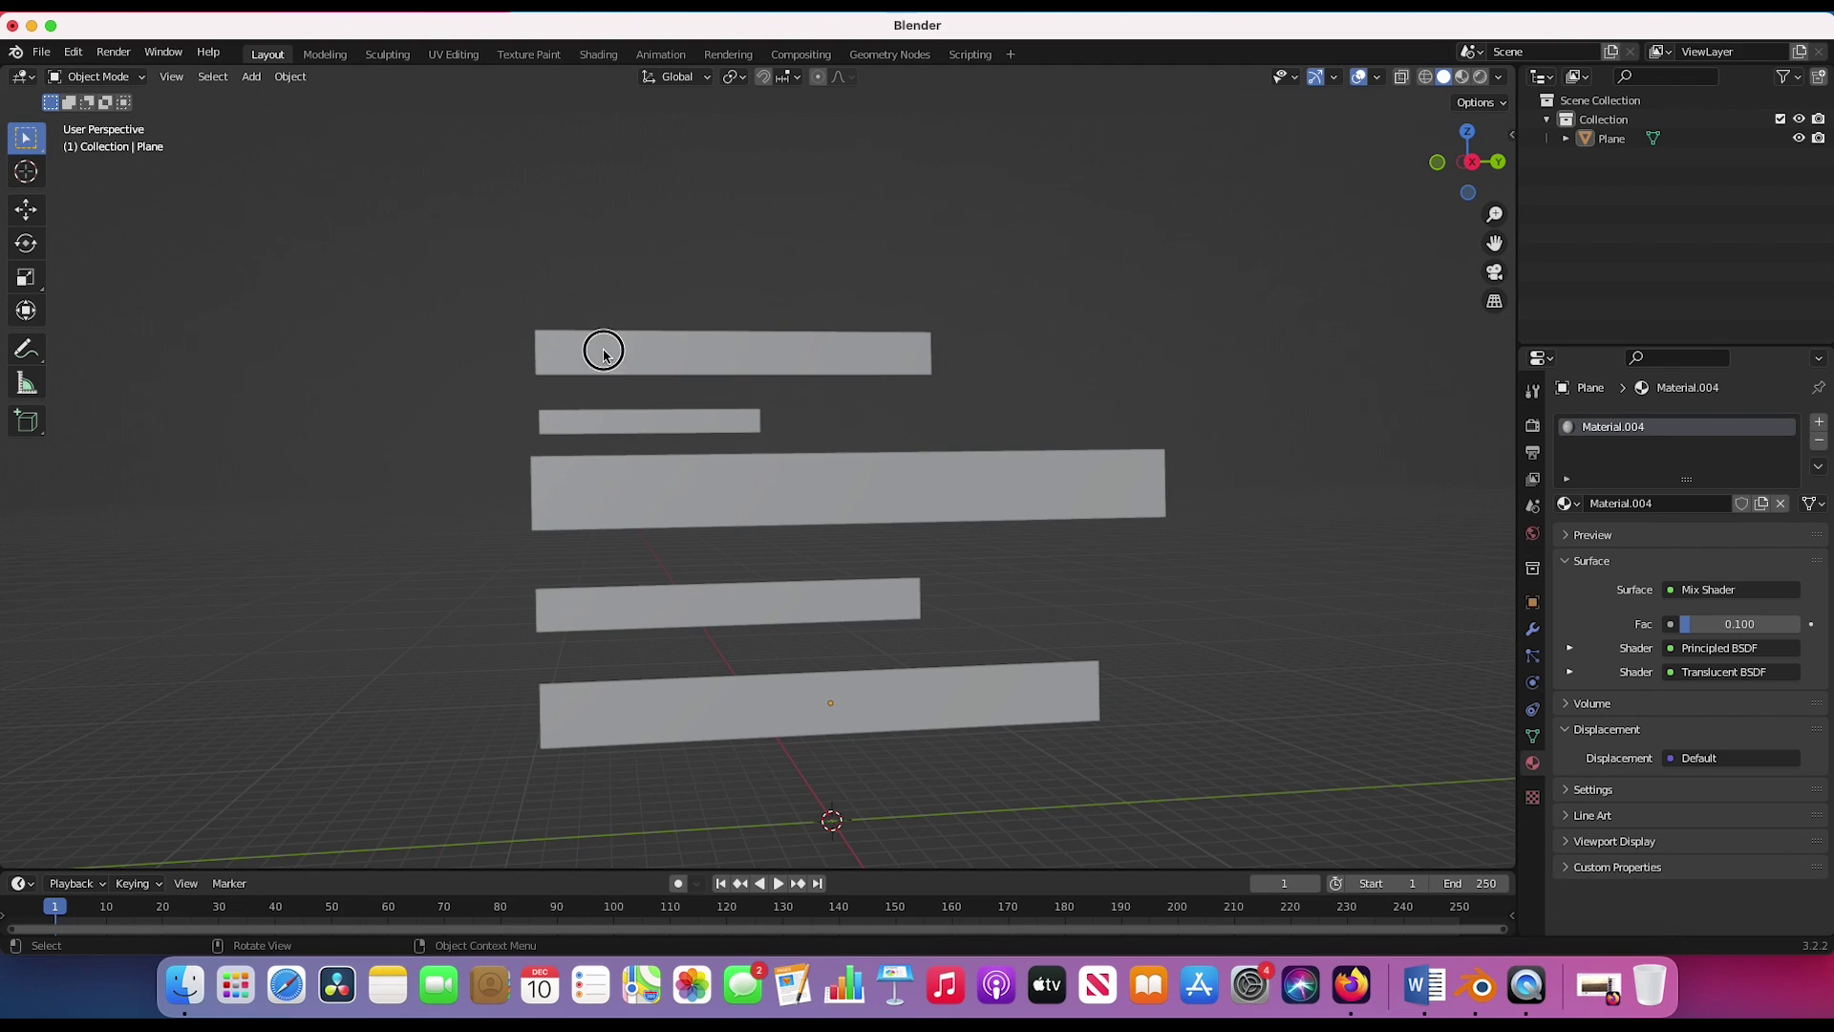
left_click(604, 351)
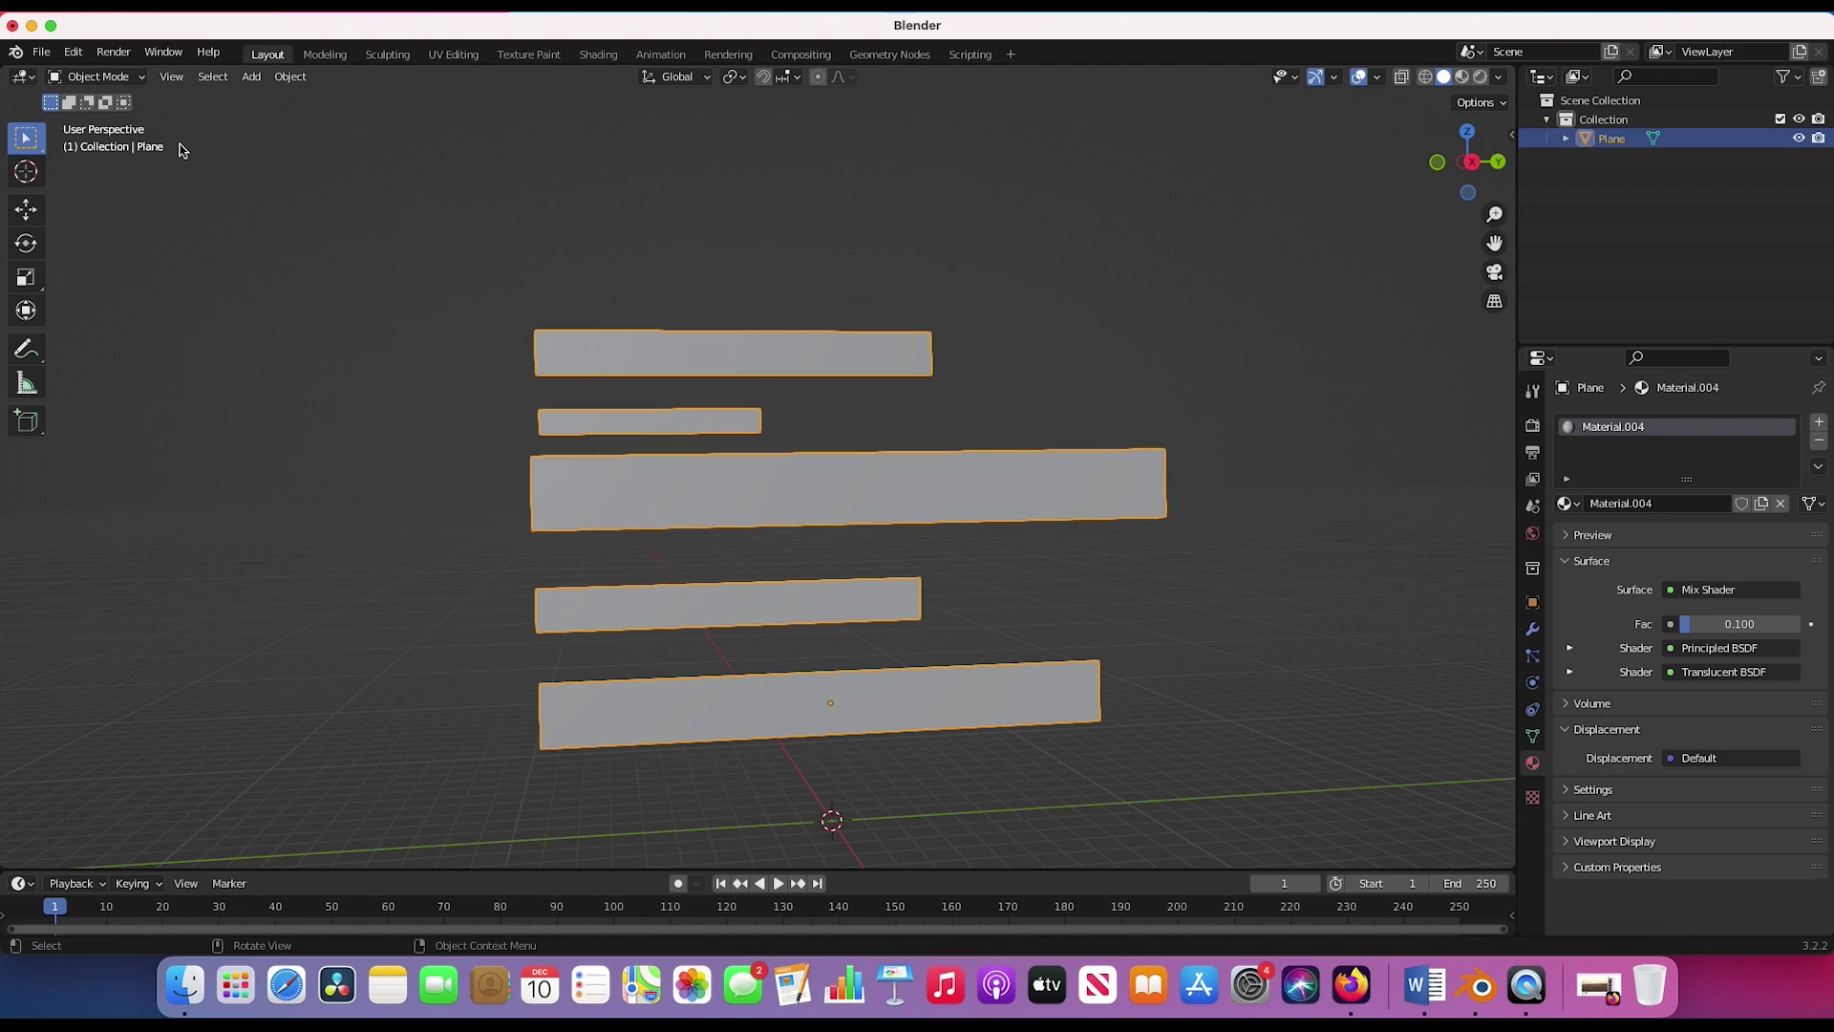
left_click(95, 76)
left_click(91, 118)
- Delete a stretch of vertices along the top strip's upper edge
left_click(1020, 421)
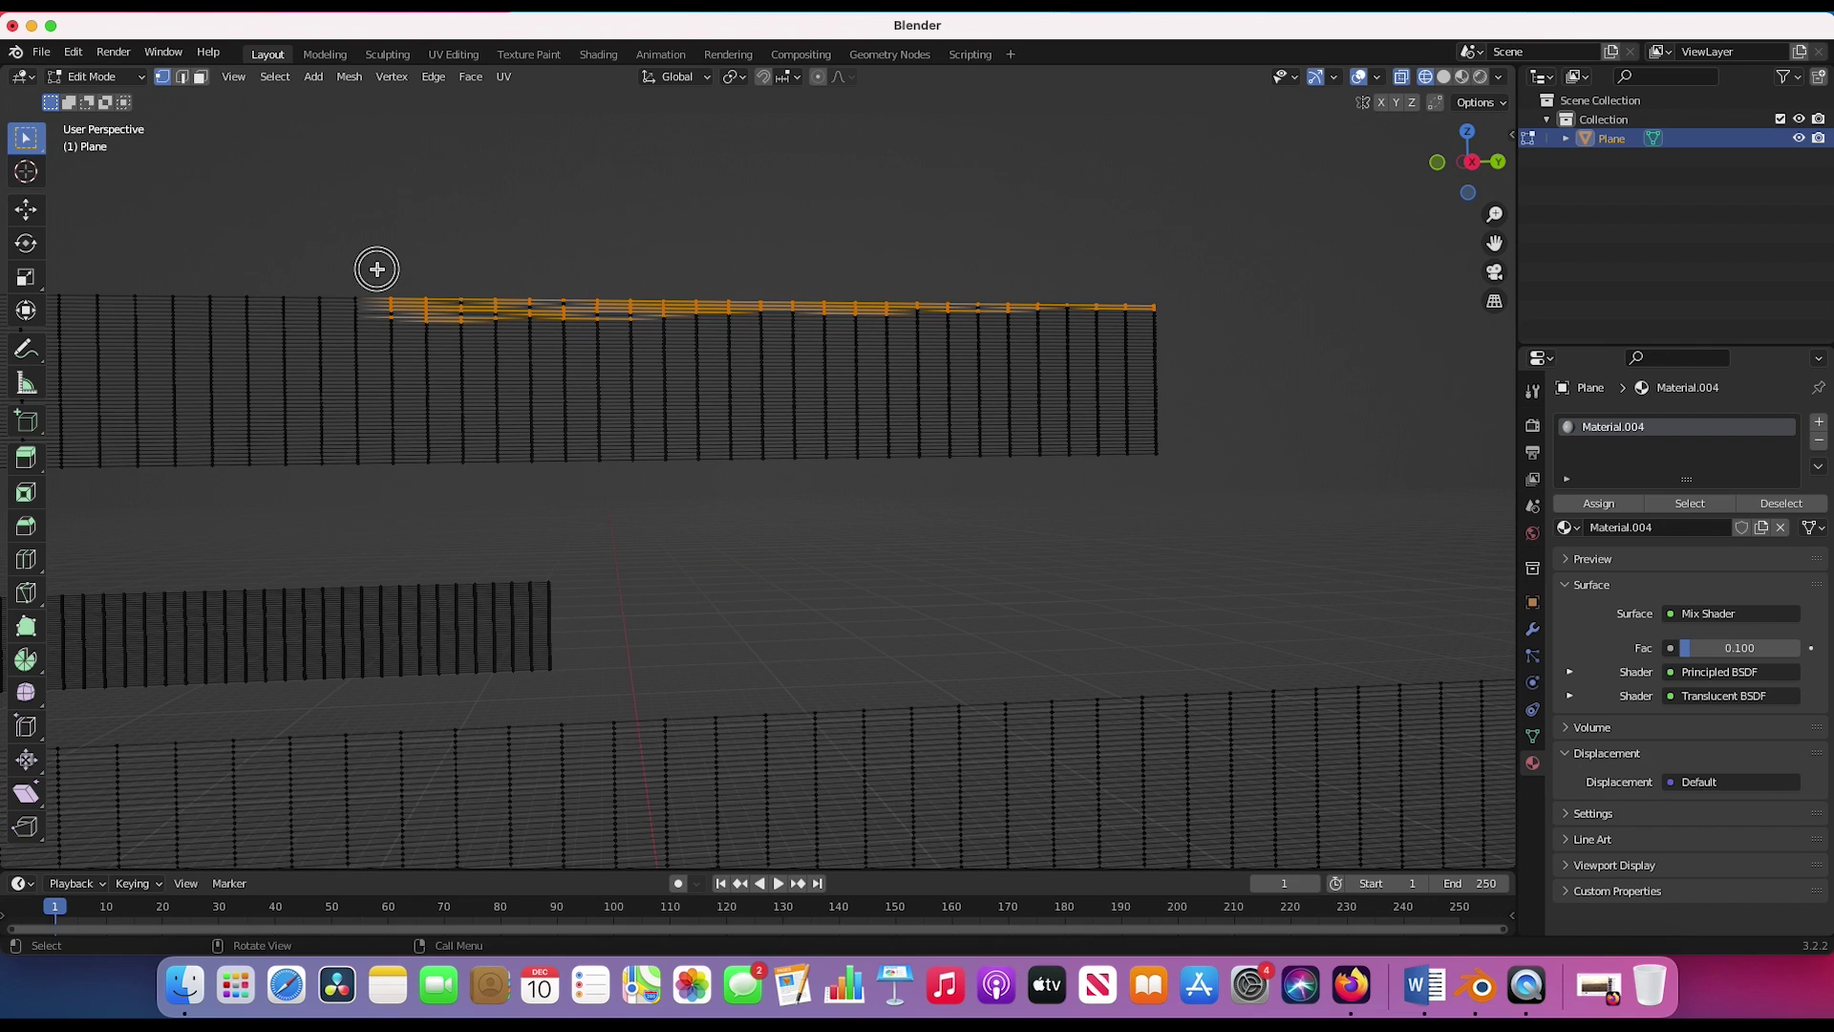
left_click_drag(376, 273, 1070, 308)
scroll(552, 314, "down", 3)
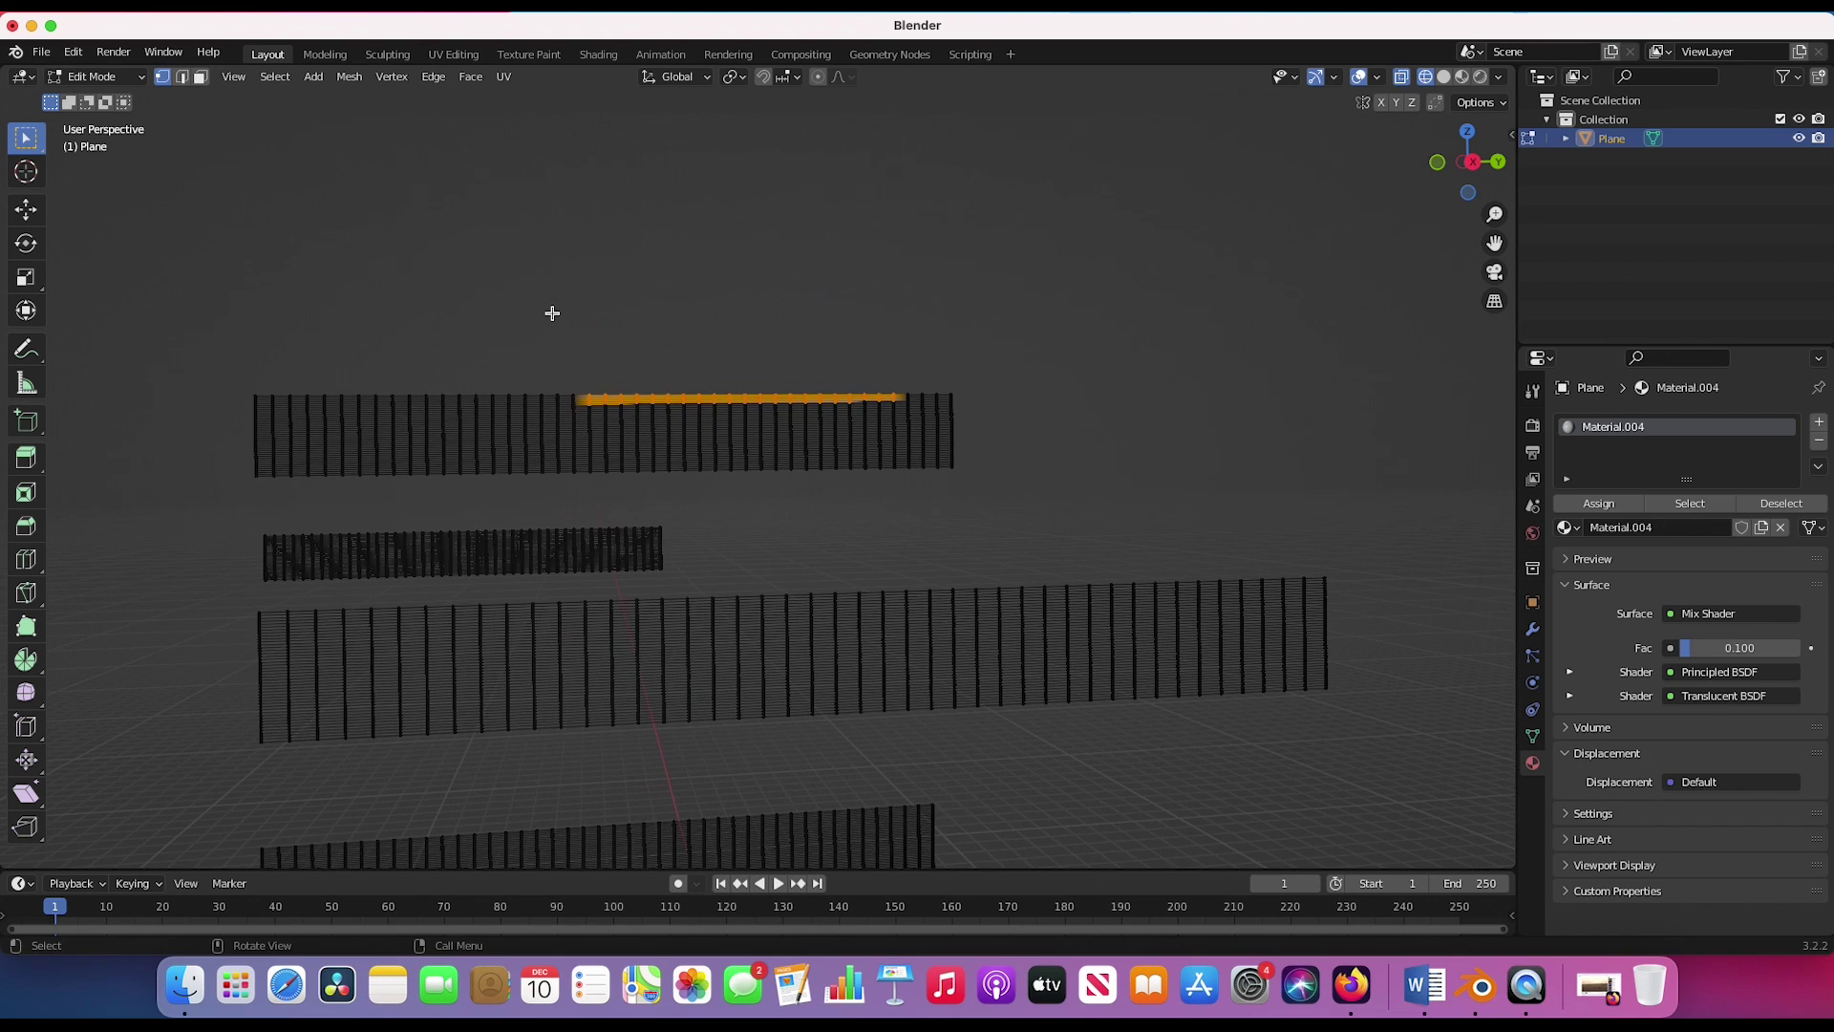
scroll(550, 413, "up", 2)
left_click_drag(511, 333, 956, 367)
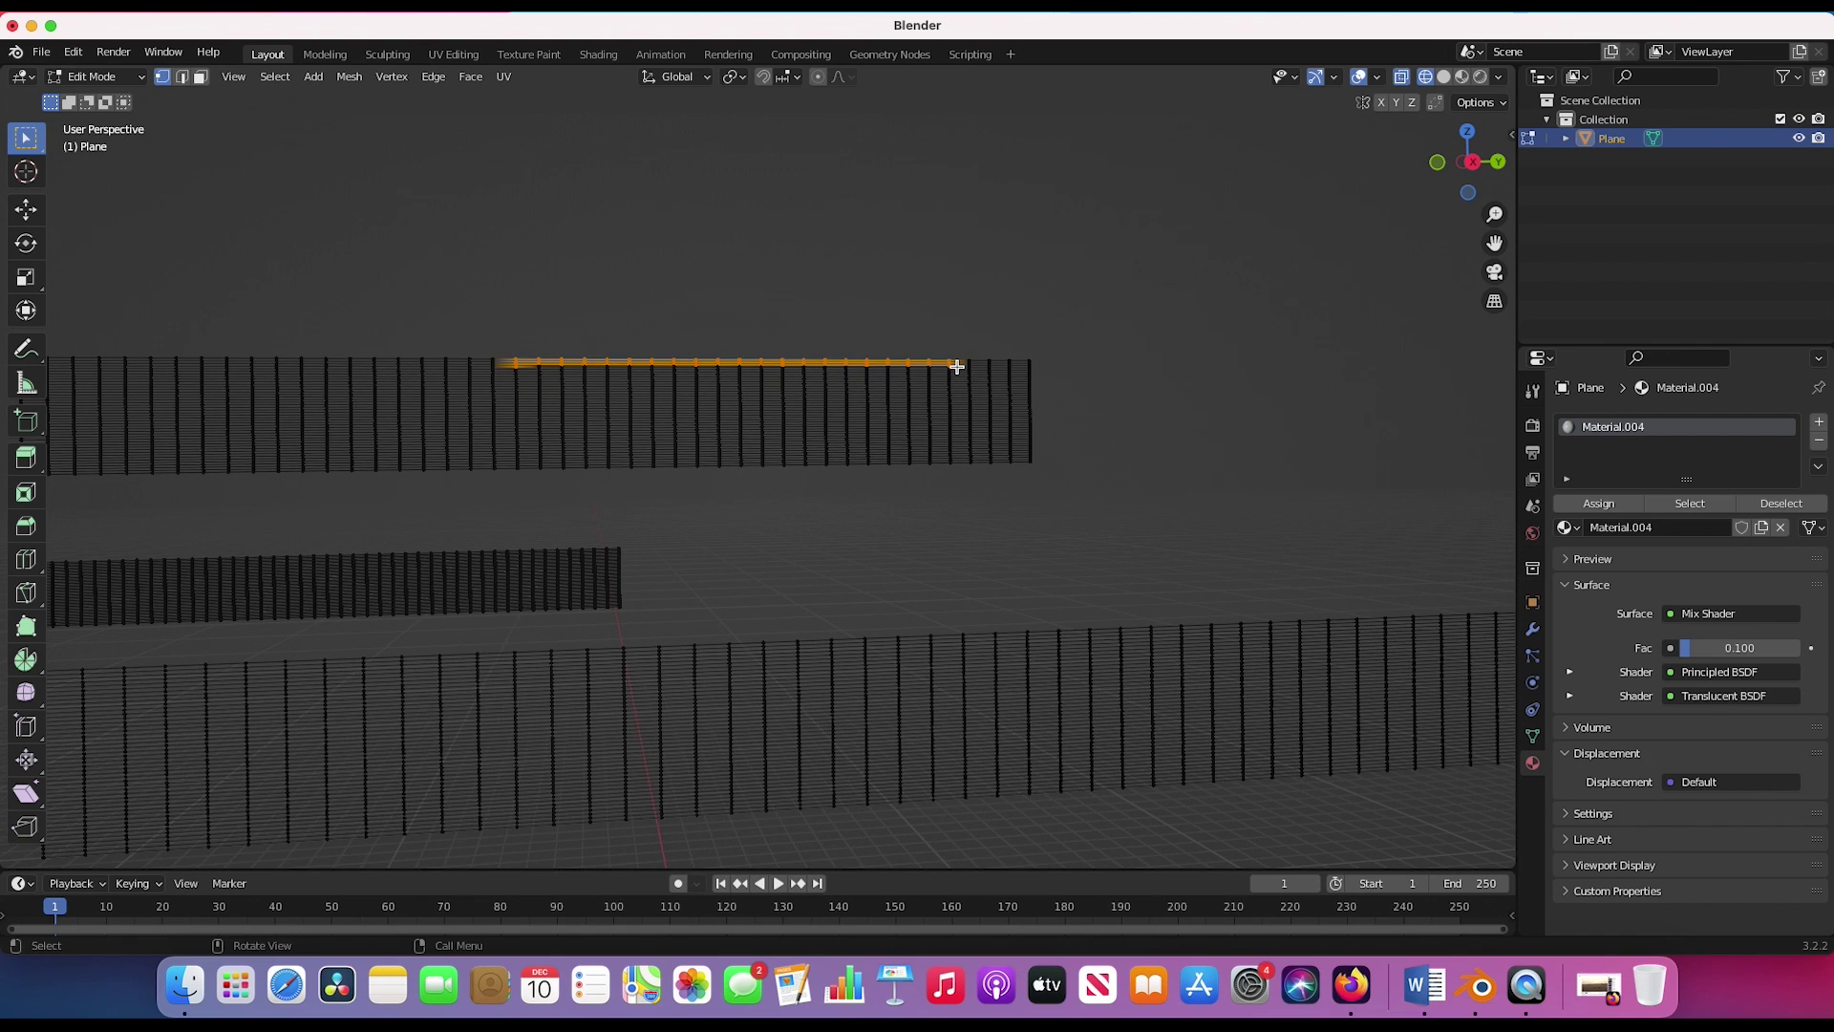
key("x")
left_click(707, 316)
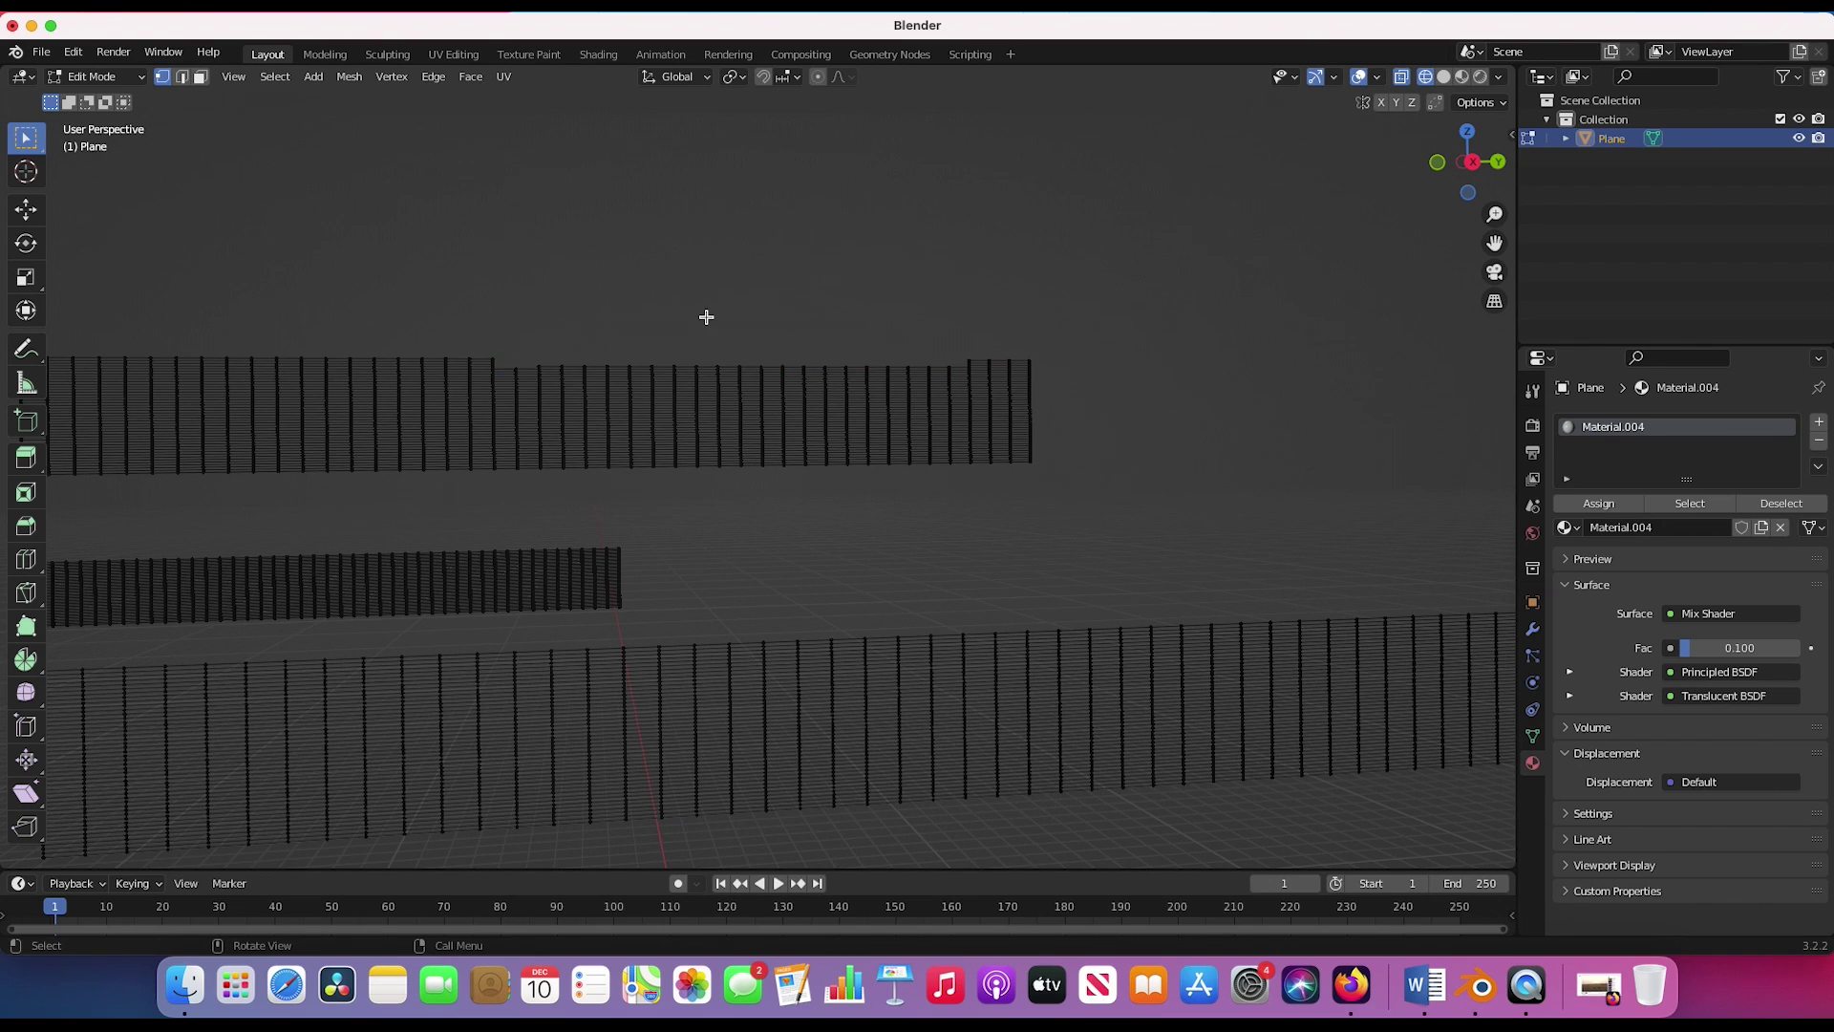
- Cut part of the top strip's lower edge and a small block to leave a hole
scroll(967, 470, "down", 2)
left_click_drag(578, 483, 860, 456)
key("x")
left_click(859, 455)
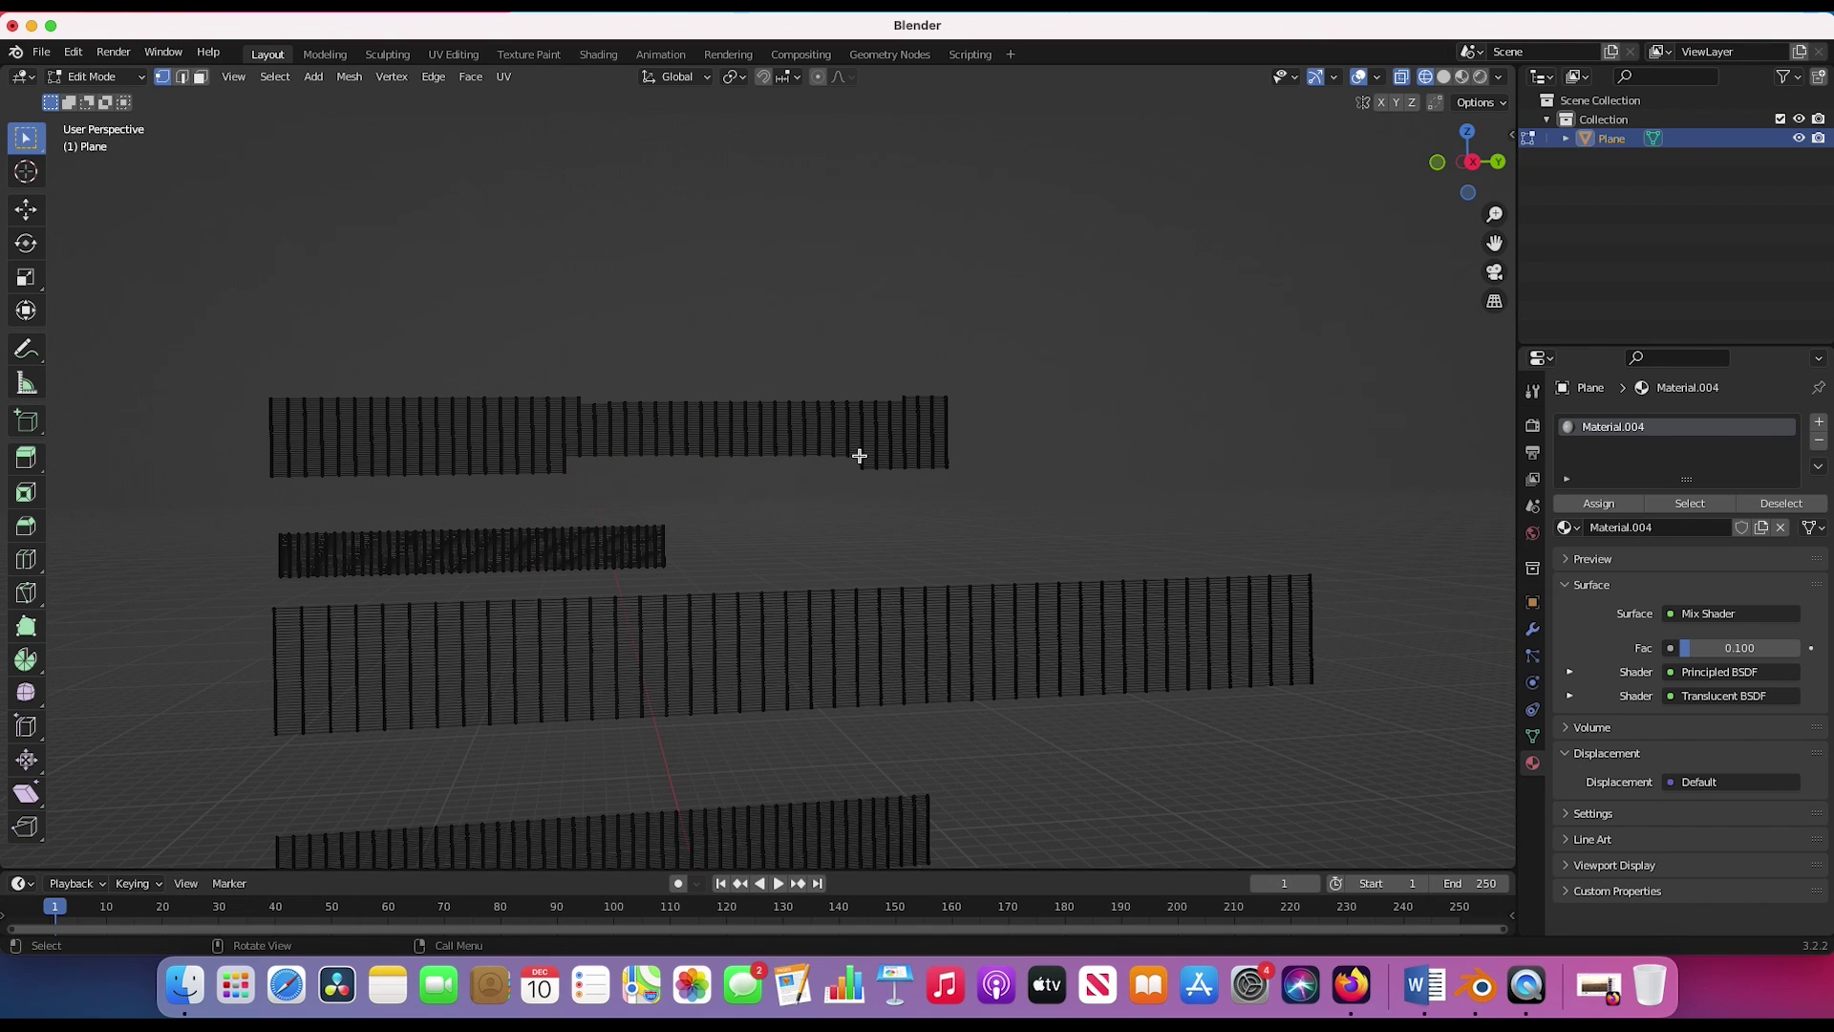
left_click_drag(463, 418, 493, 430)
key("x")
left_click(494, 431)
- Remove a thin row of vertices along a strip's edge
scroll(749, 475, "down", 4)
scroll(749, 475, "down", 3, "shift")
scroll(749, 475, "up", 5)
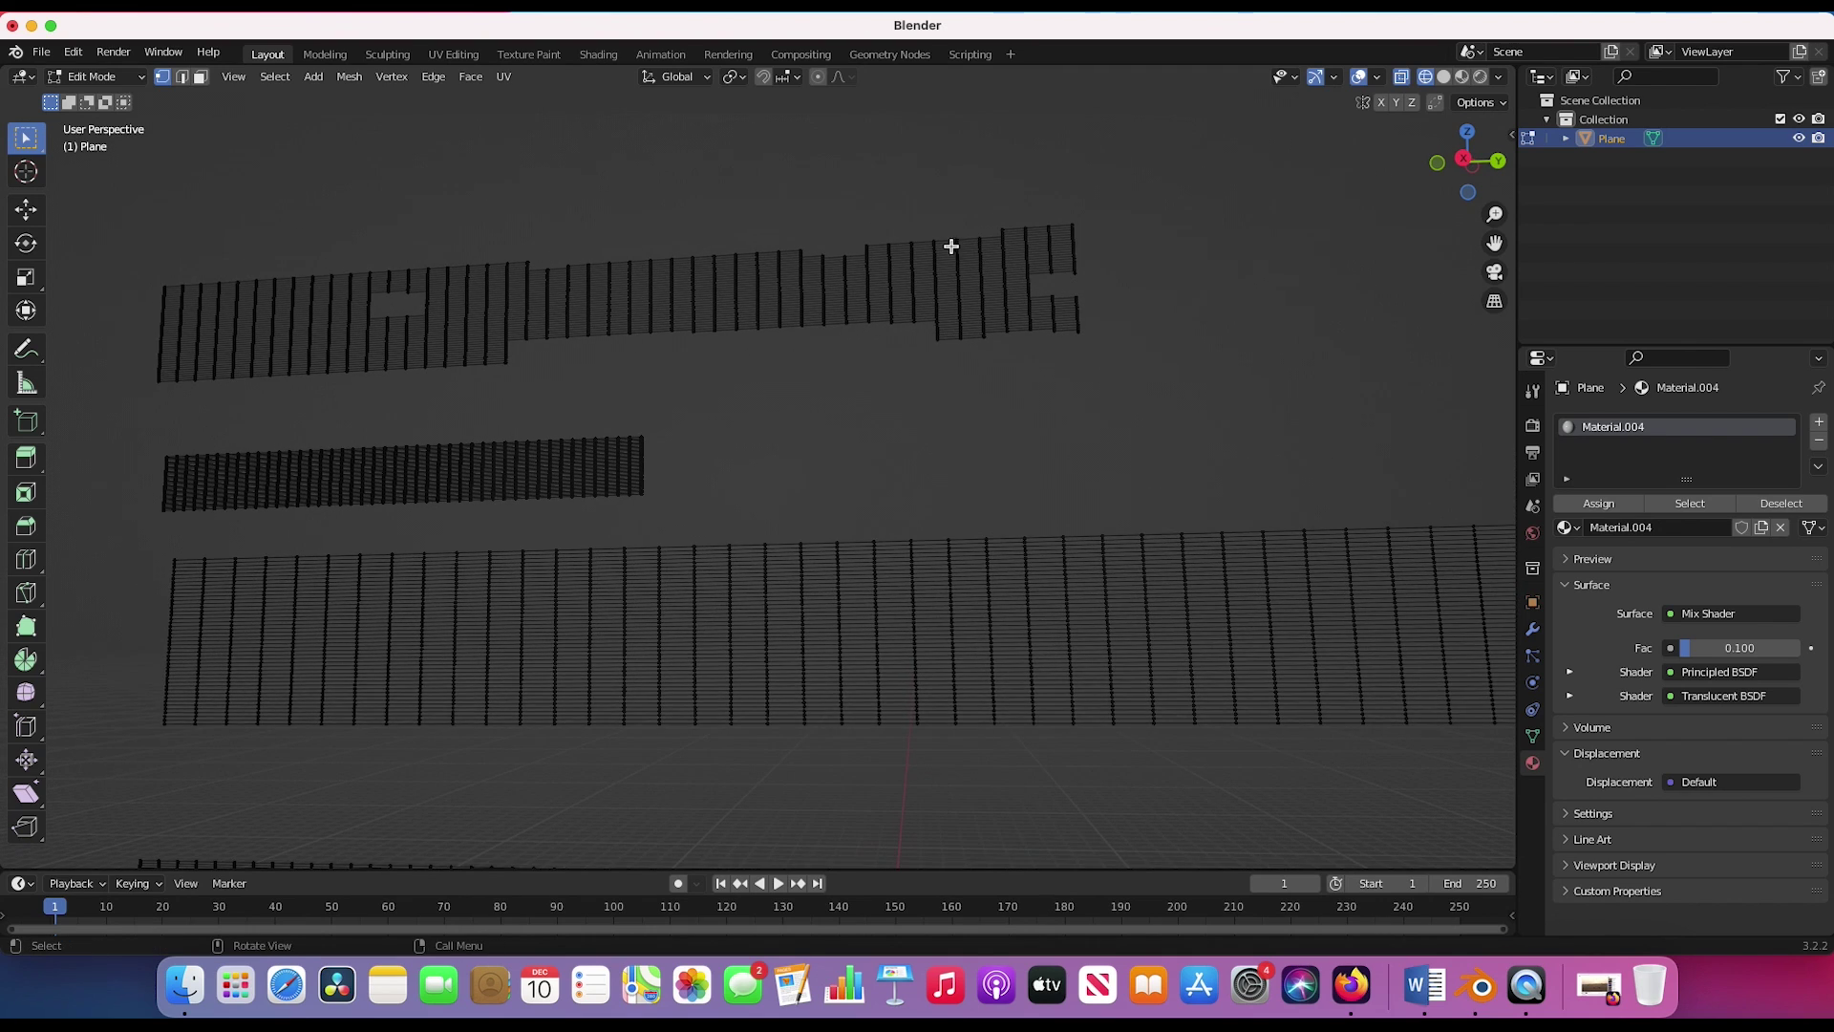
left_click_drag(1125, 309, 879, 308)
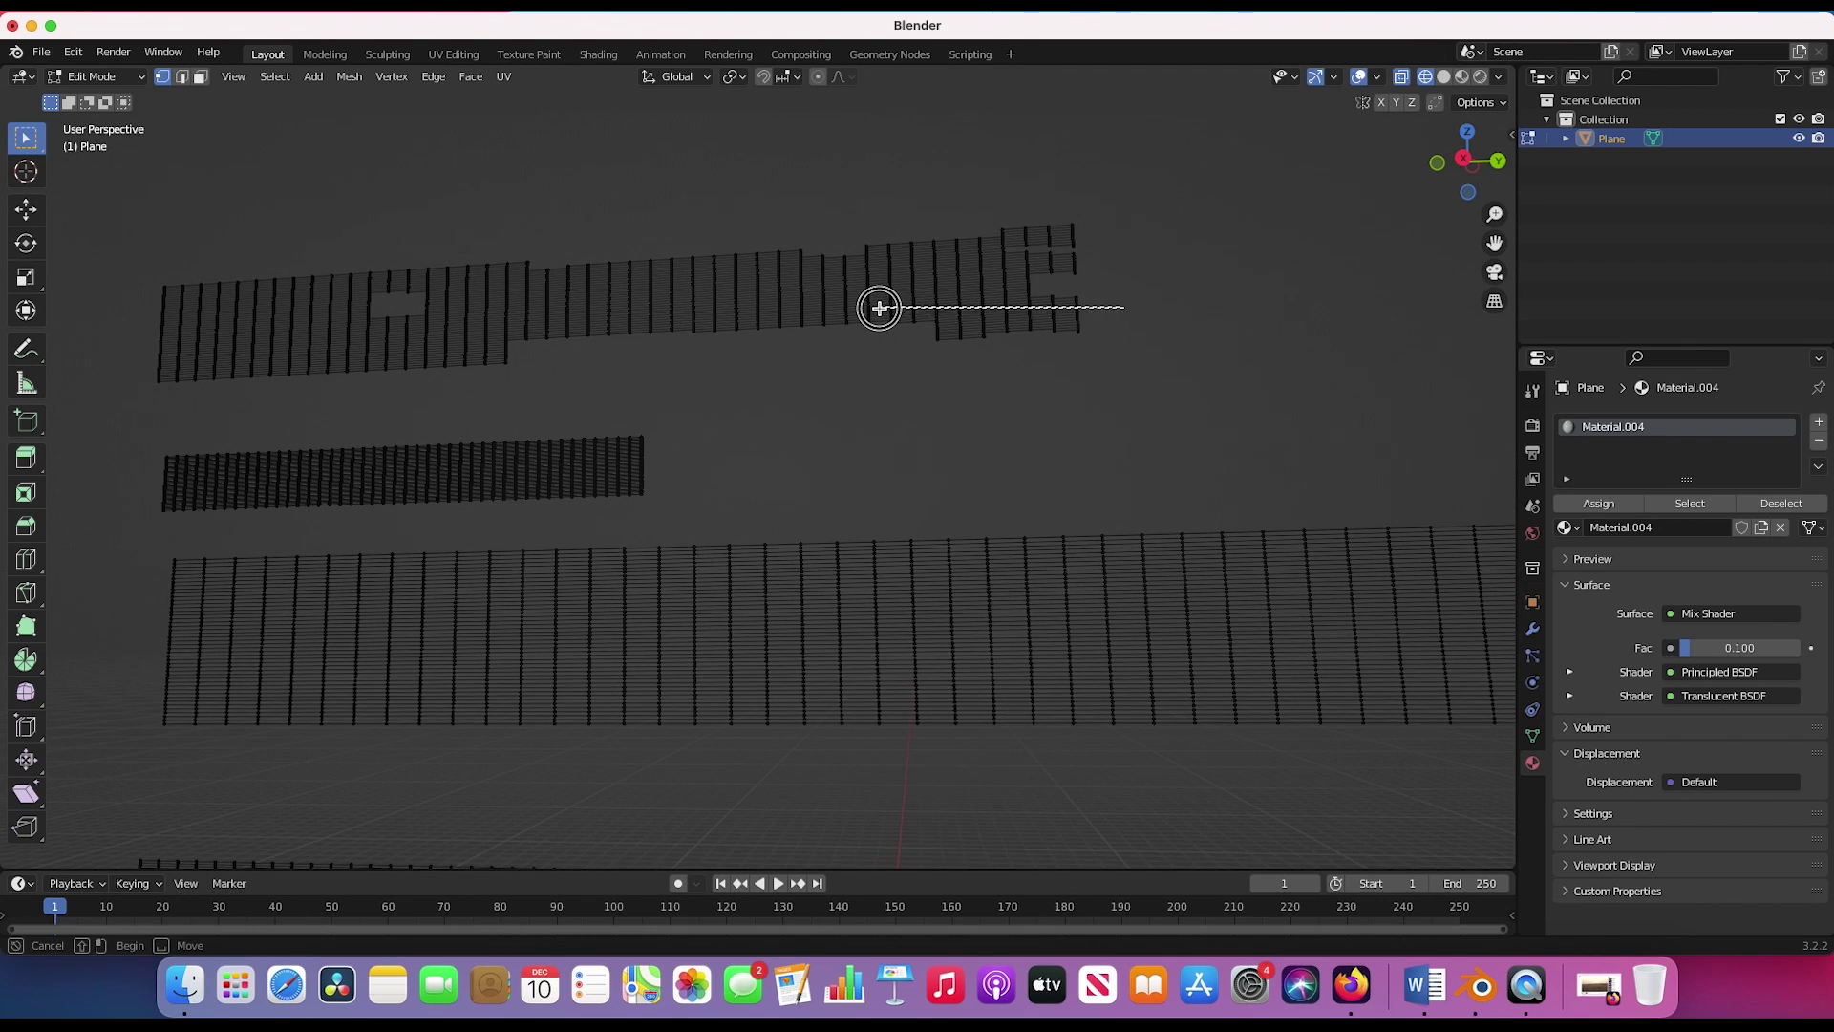
left_click_drag(1093, 279, 853, 289)
key("x")
left_click(855, 289)
- Delete a strip's top rows, another band of vertices, and a loop in the right strip
left_click_drag(1268, 449, 917, 502)
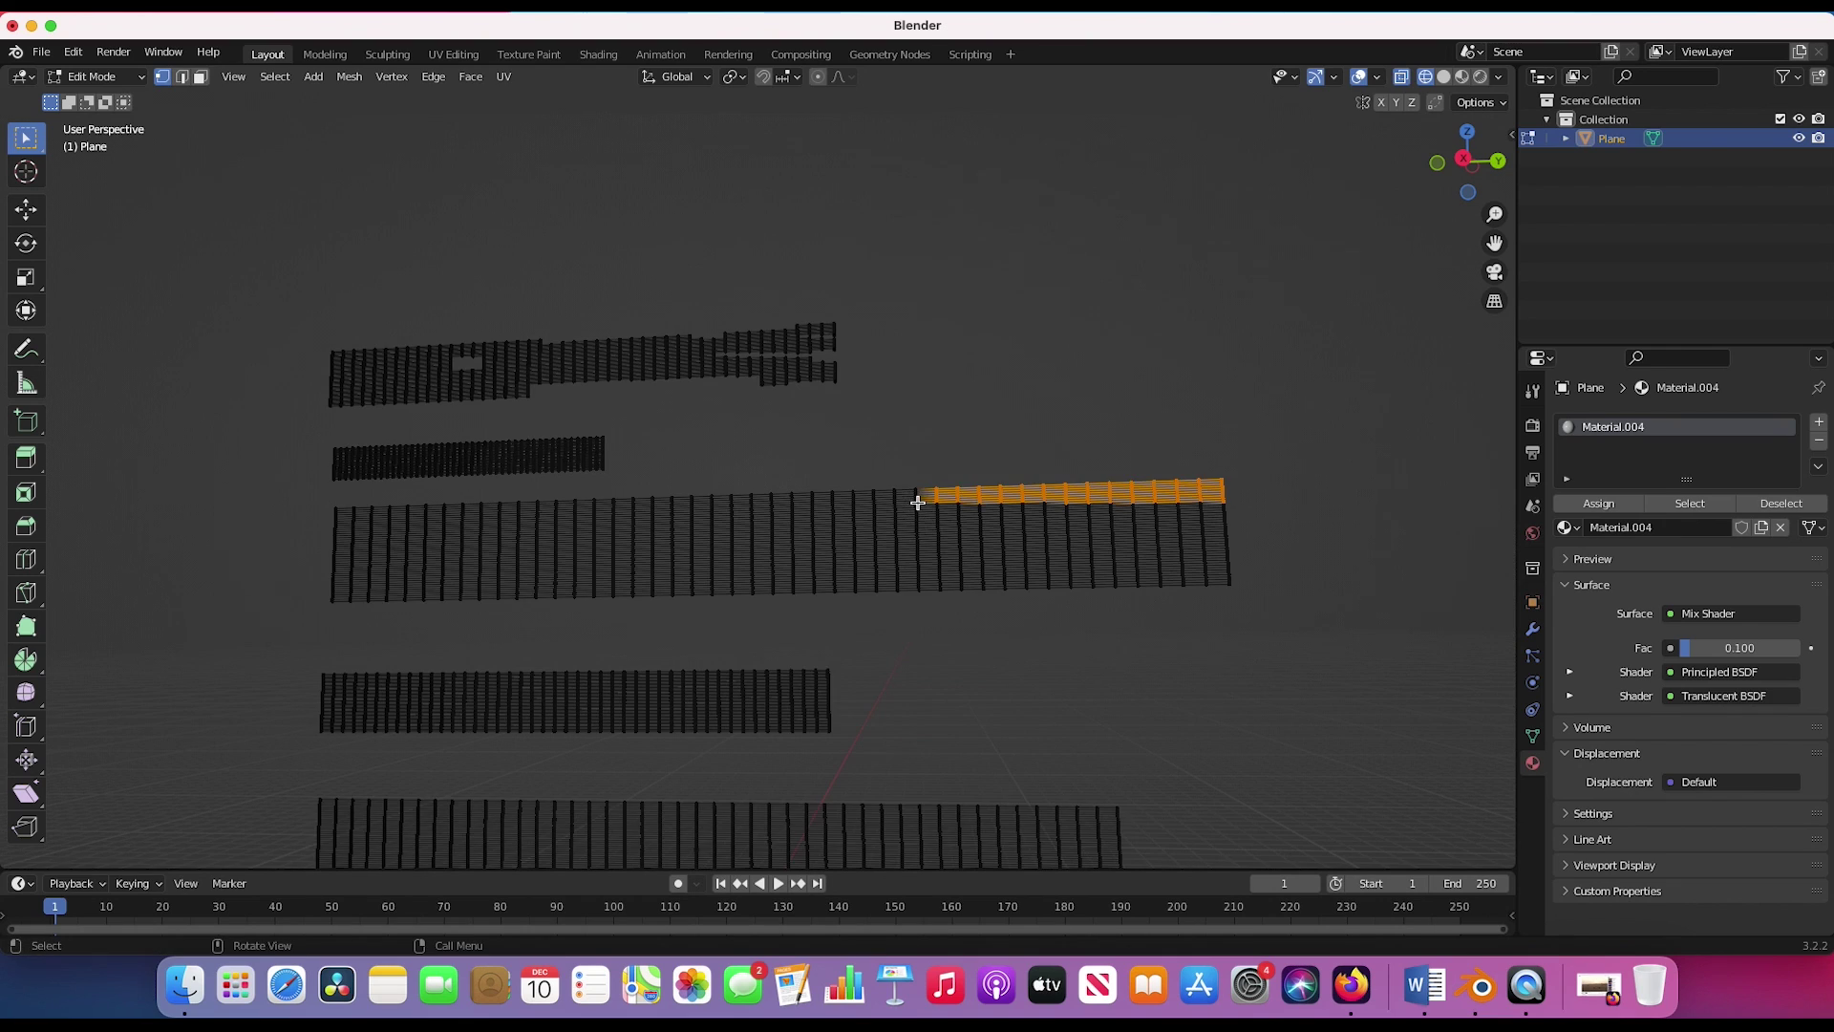
key("x")
left_click(917, 503)
left_click_drag(1372, 527, 880, 556)
key("x")
left_click(880, 560)
left_click(1019, 620, "alt")
key("x")
left_click(974, 621)
- Cut away part of the middle strip and the fourth strip's upper-right block
left_click_drag(481, 634, 738, 587)
key("x")
left_click(742, 586)
middle_click_drag(708, 674, 806, 553, "shift")
left_click_drag(1036, 480, 884, 459)
key("x")
left_click(883, 459)
left_click_drag(700, 531, 951, 578)
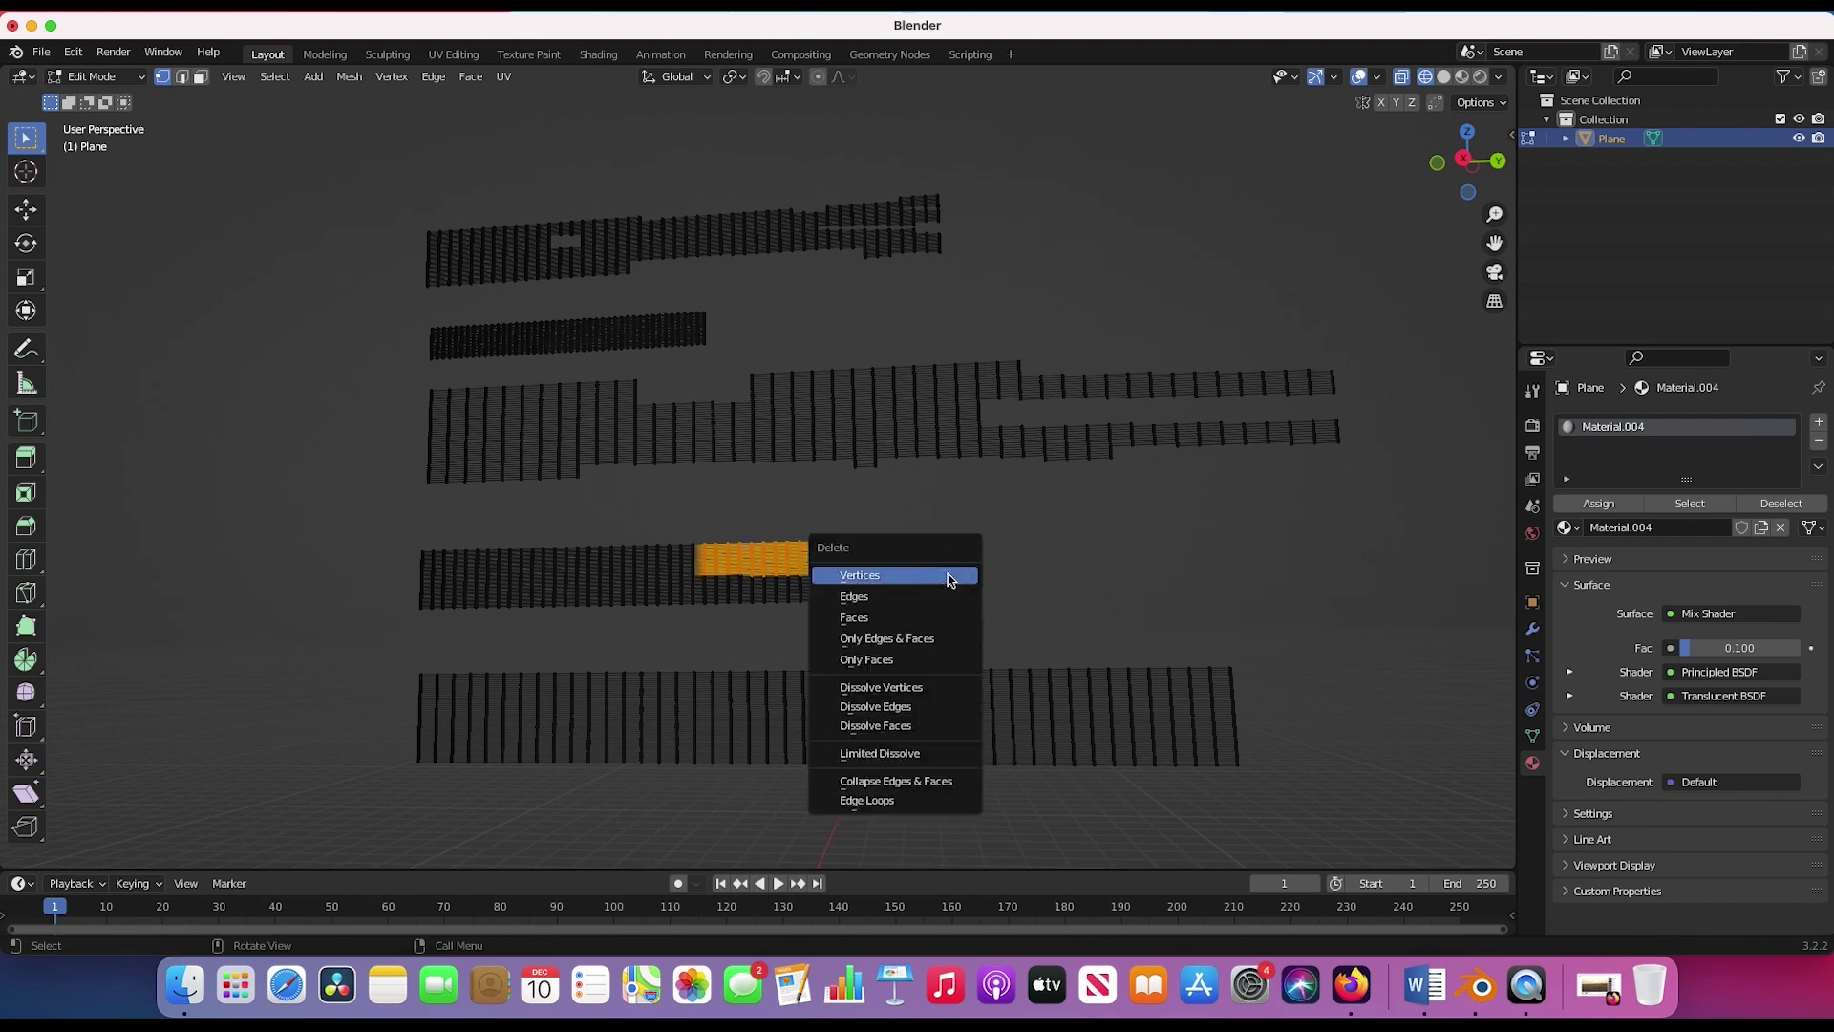
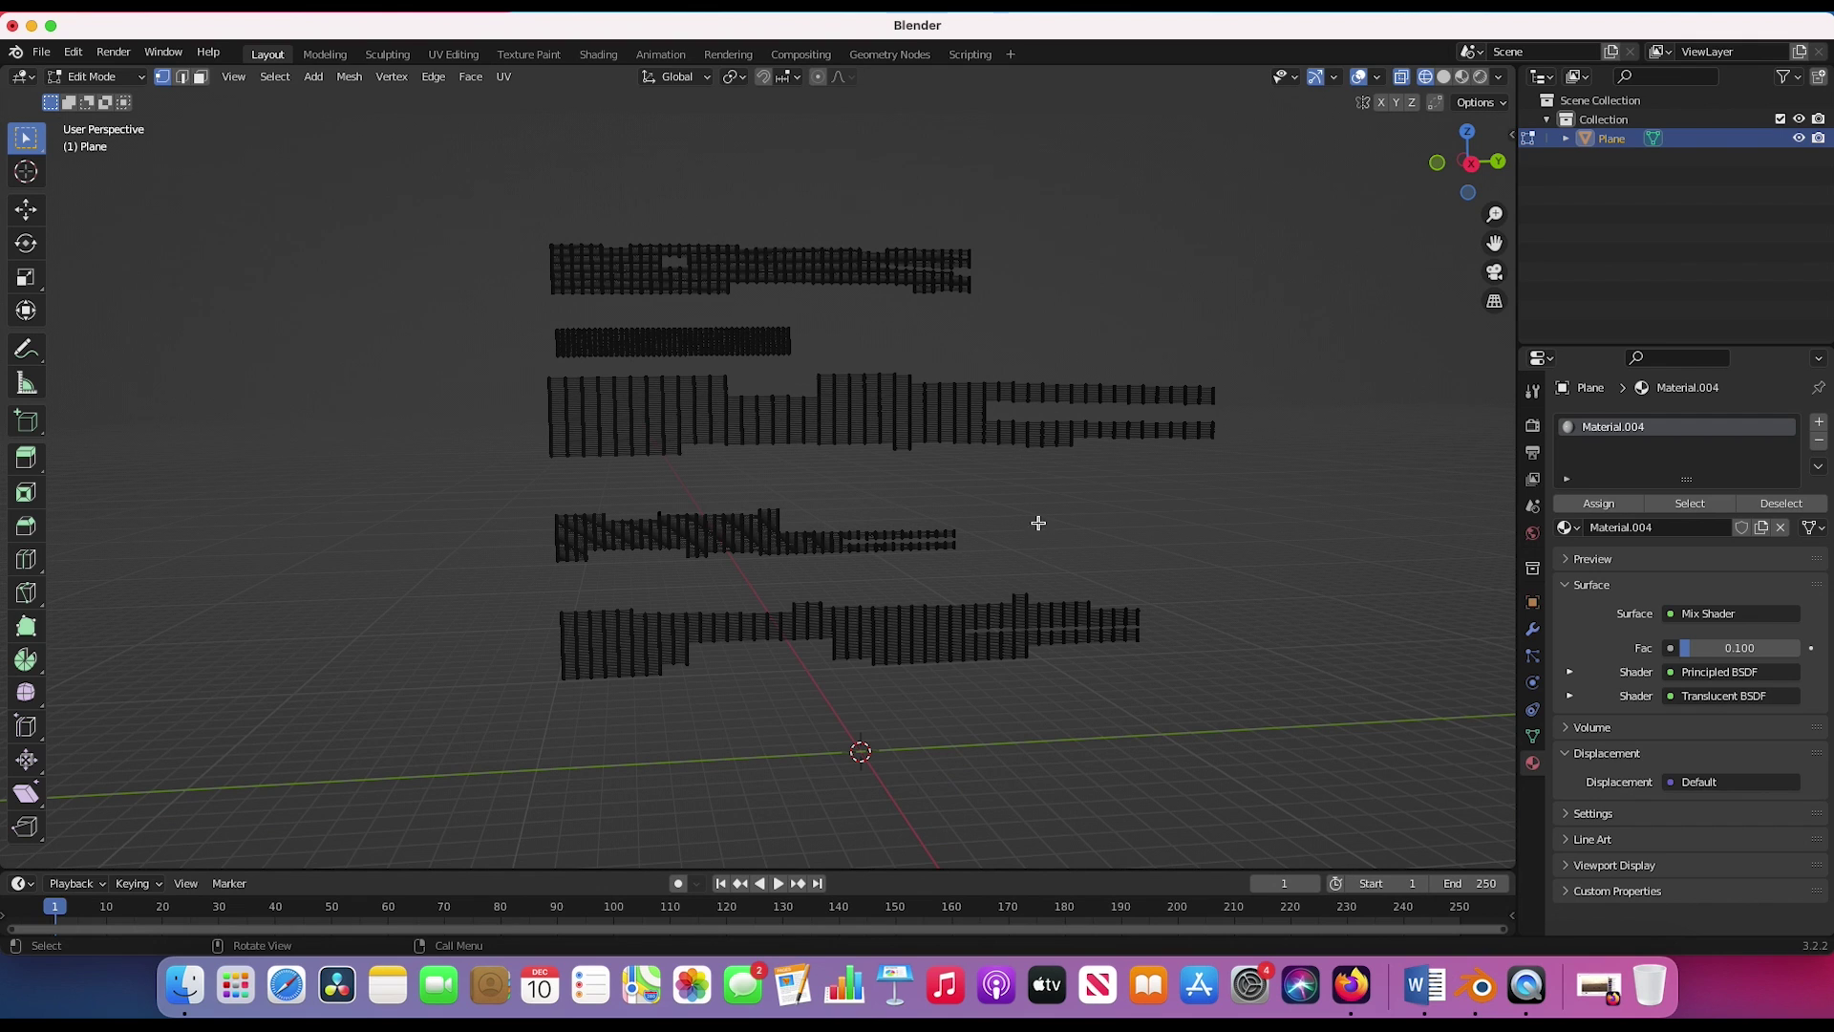
- Box-select the left-edge vertices of the top banner strip
scroll(670, 516, "left", 10)
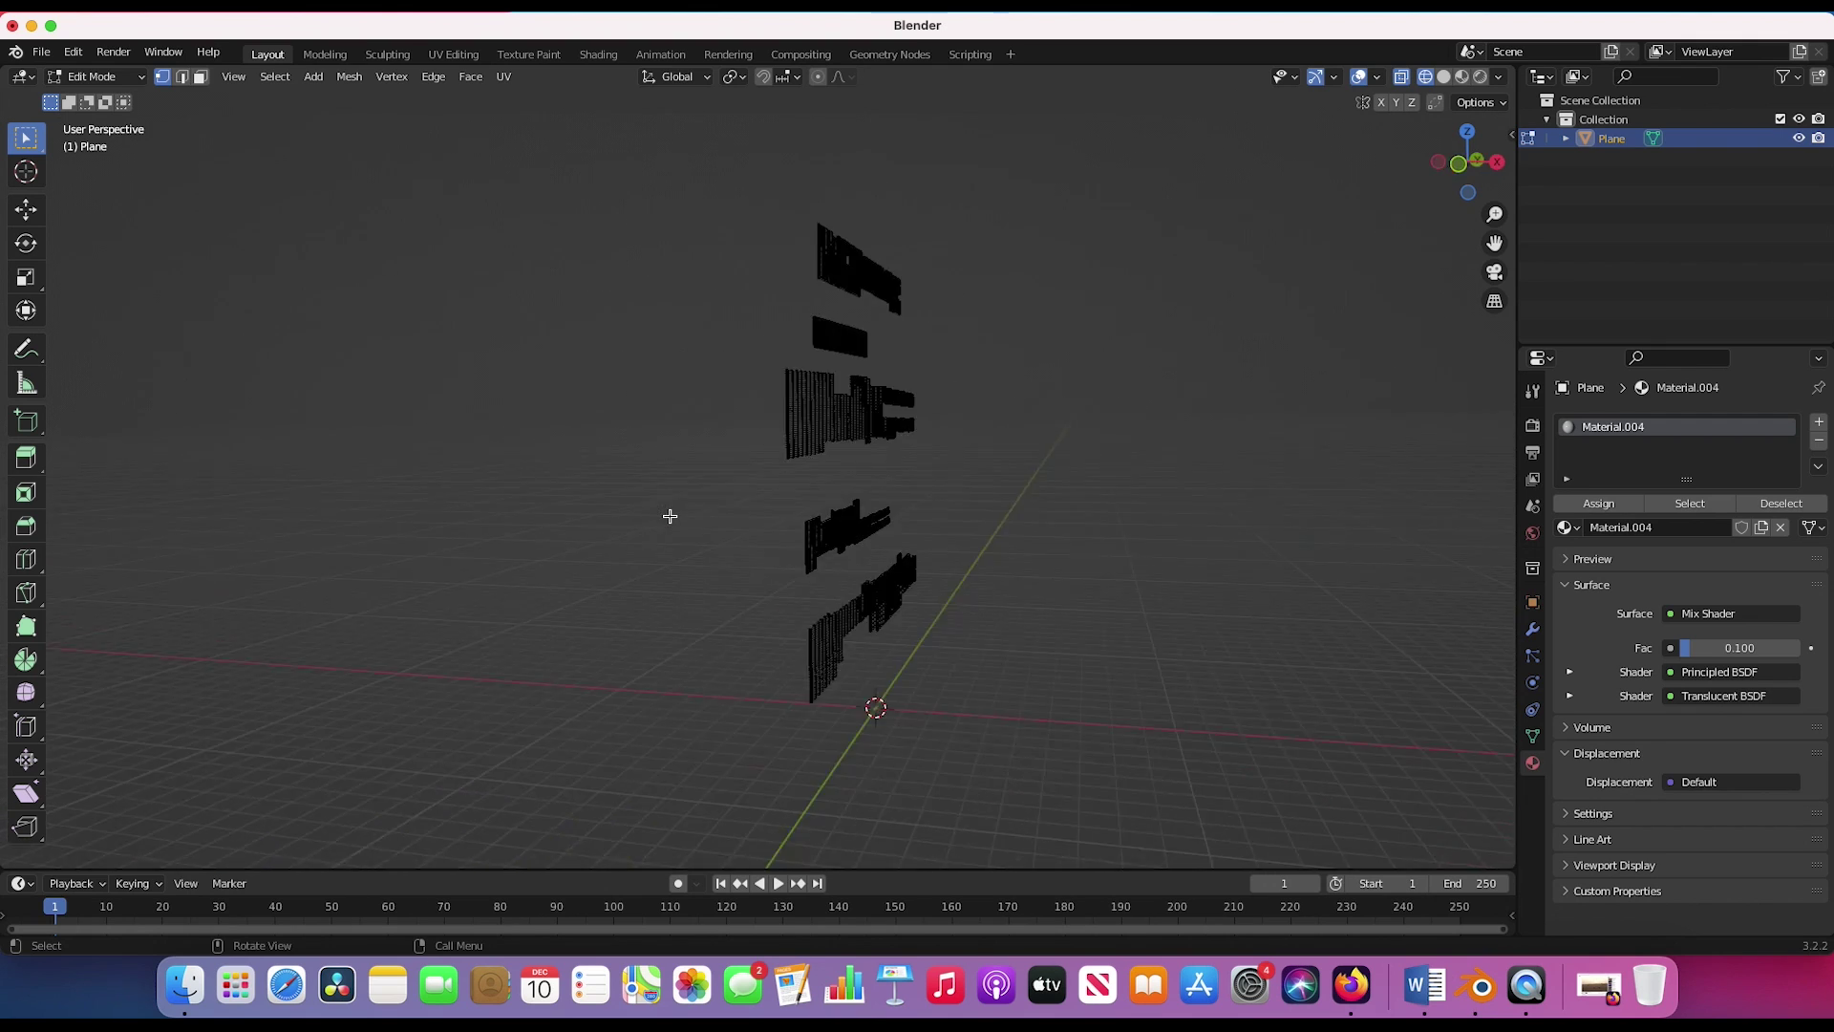
scroll(670, 516, "right", 8)
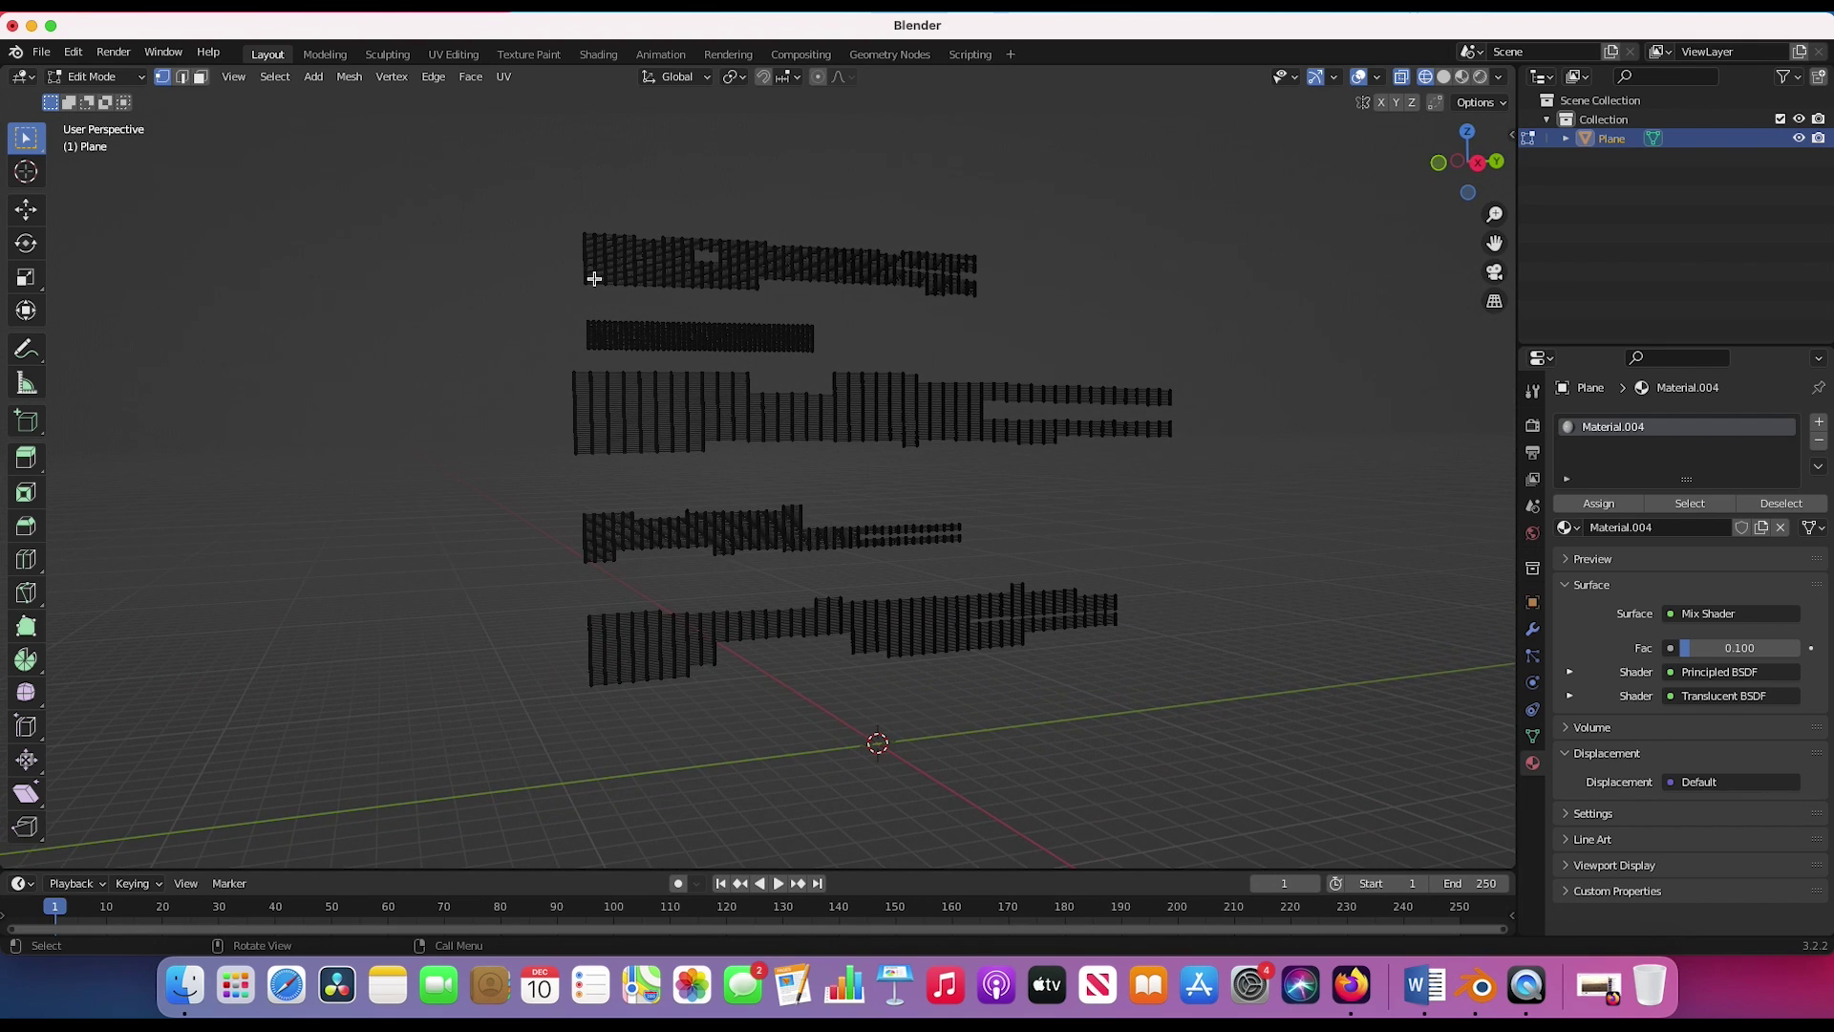
scroll(594, 279, "right", 3)
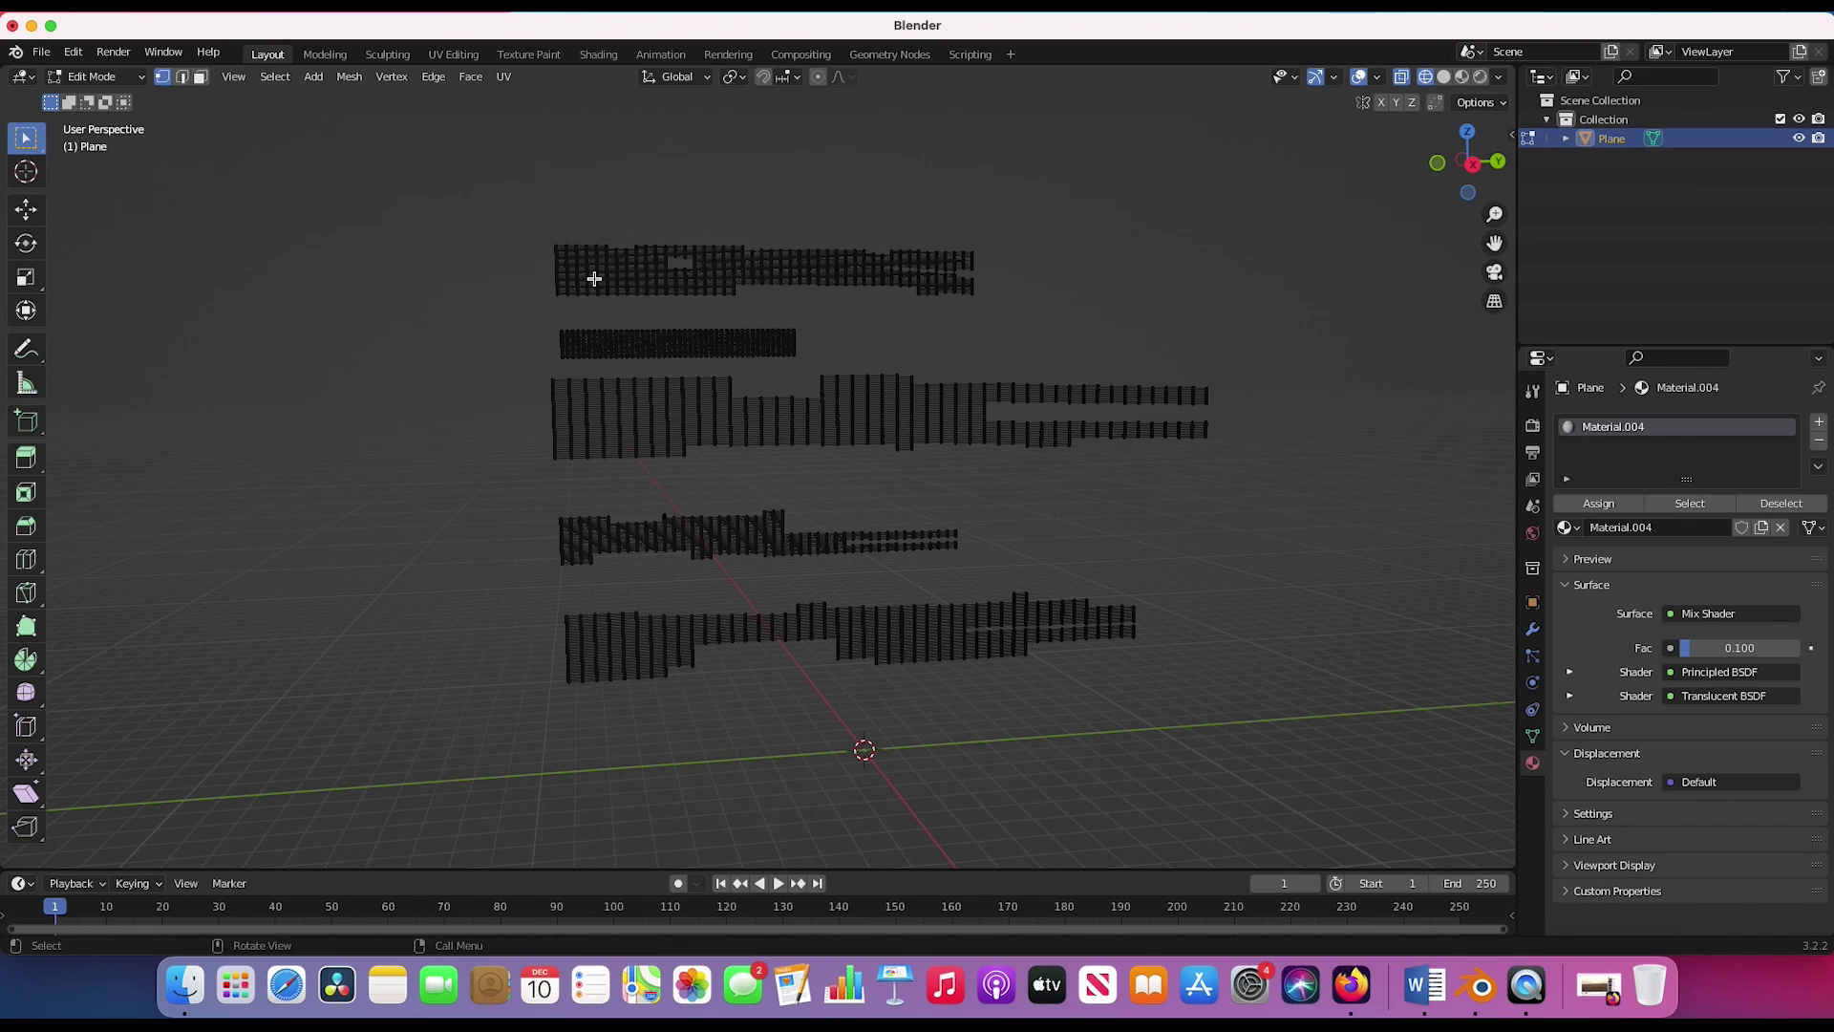
scroll(538, 328, "up", 4)
scroll(602, 304, "left", 3, "shift")
scroll(602, 304, "down", 3)
scroll(602, 306, "left", 3, "shift")
left_click_drag(673, 219, 621, 327)
- Add the left-edge vertices of the middle, lower and bottom strips to the selection
scroll(680, 332, "up", 3)
scroll(679, 328, "up", 2)
scroll(668, 236, "up", 4, "shift")
left_click_drag(688, 350, 542, 705, "shift")
scroll(542, 705, "down", 4, "shift")
left_click_drag(716, 566, 599, 741, "shift")
scroll(599, 742, "down", 4, "shift")
scroll(599, 742, "down", 3, "shift")
left_click_drag(765, 509, 567, 871, "shift")
- Create a vertex group named Banner pin, assign the selected vertices, and reselect it to verify
scroll(501, 655, "down", 3)
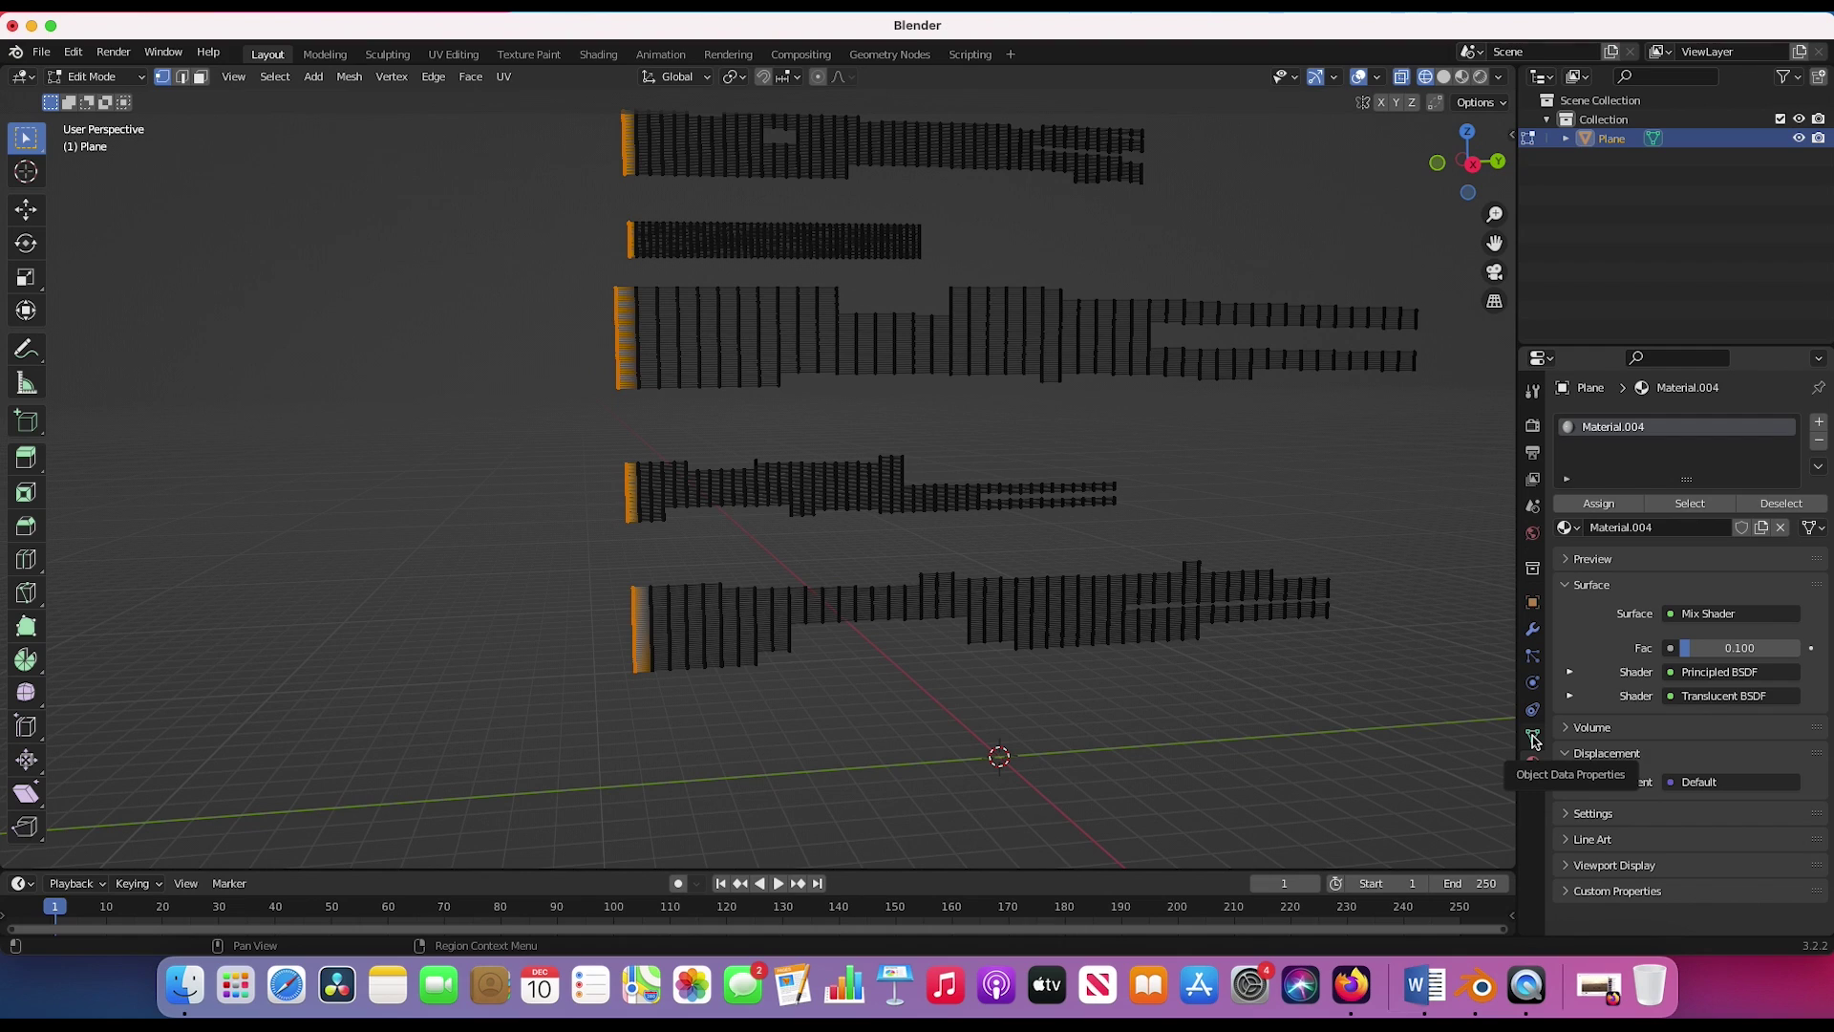
left_click(1533, 737)
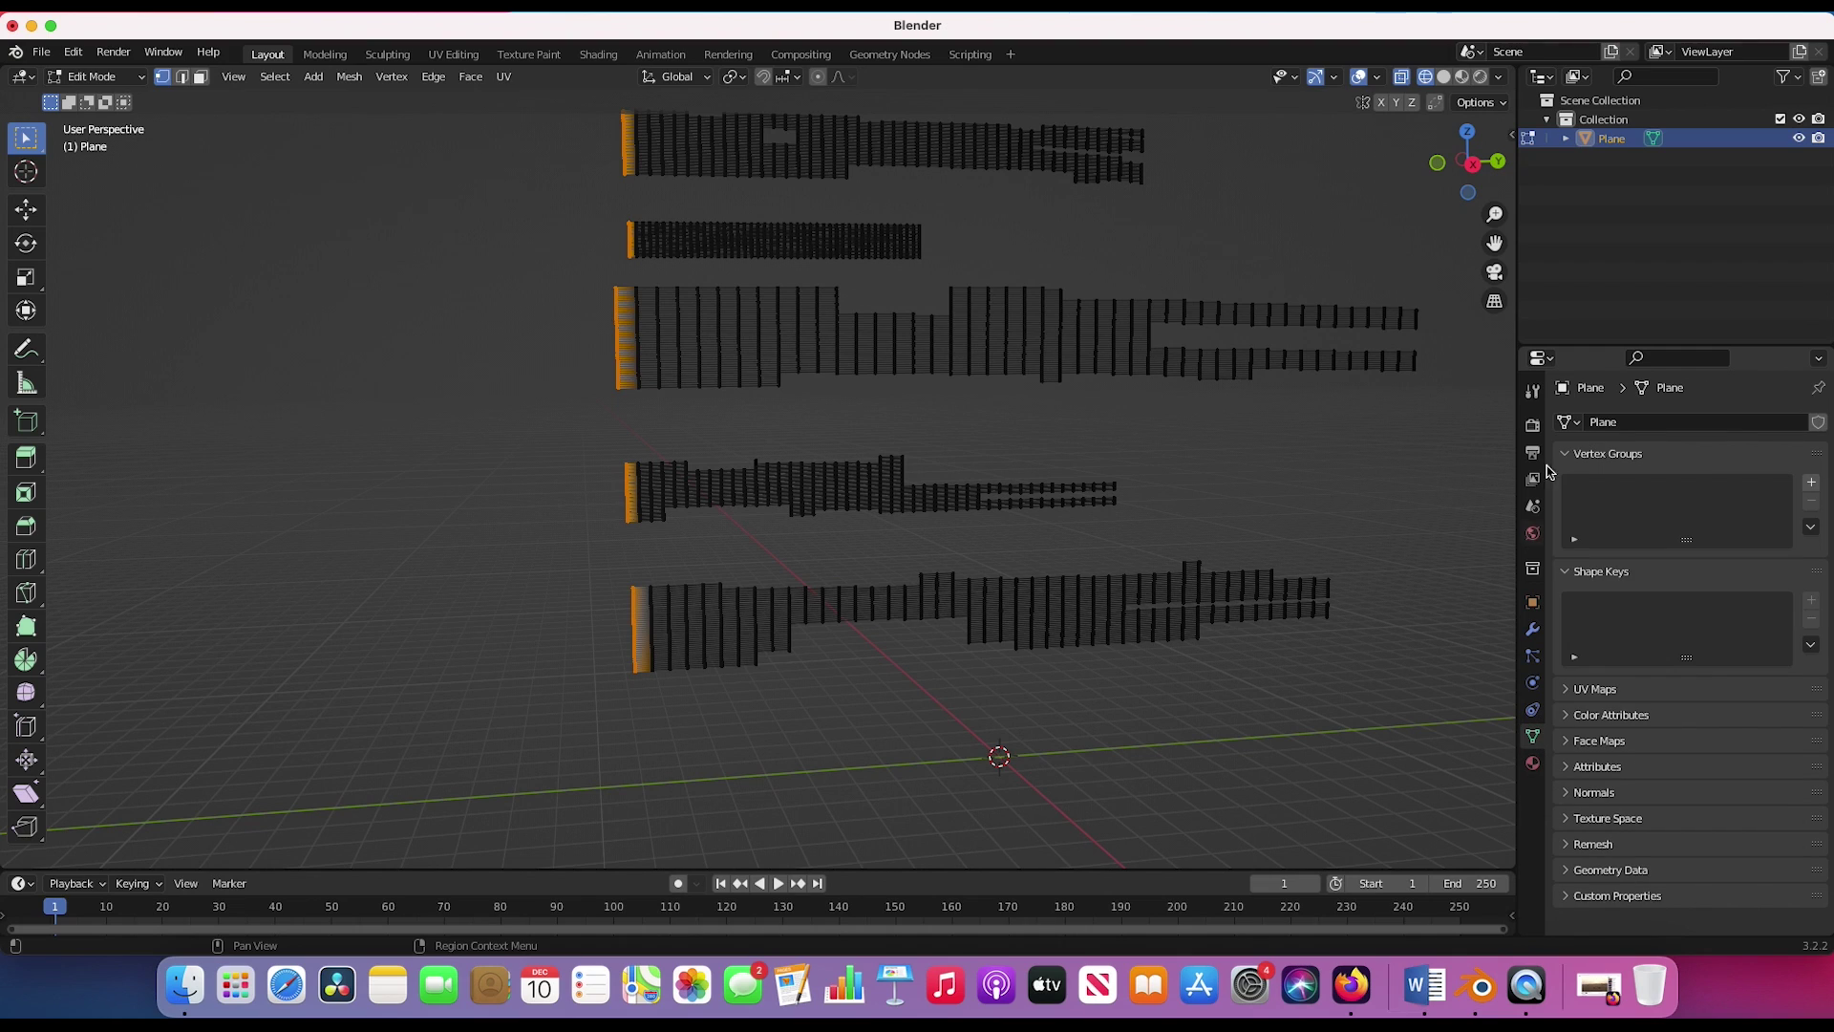
left_click(1812, 484)
double_click(1608, 487)
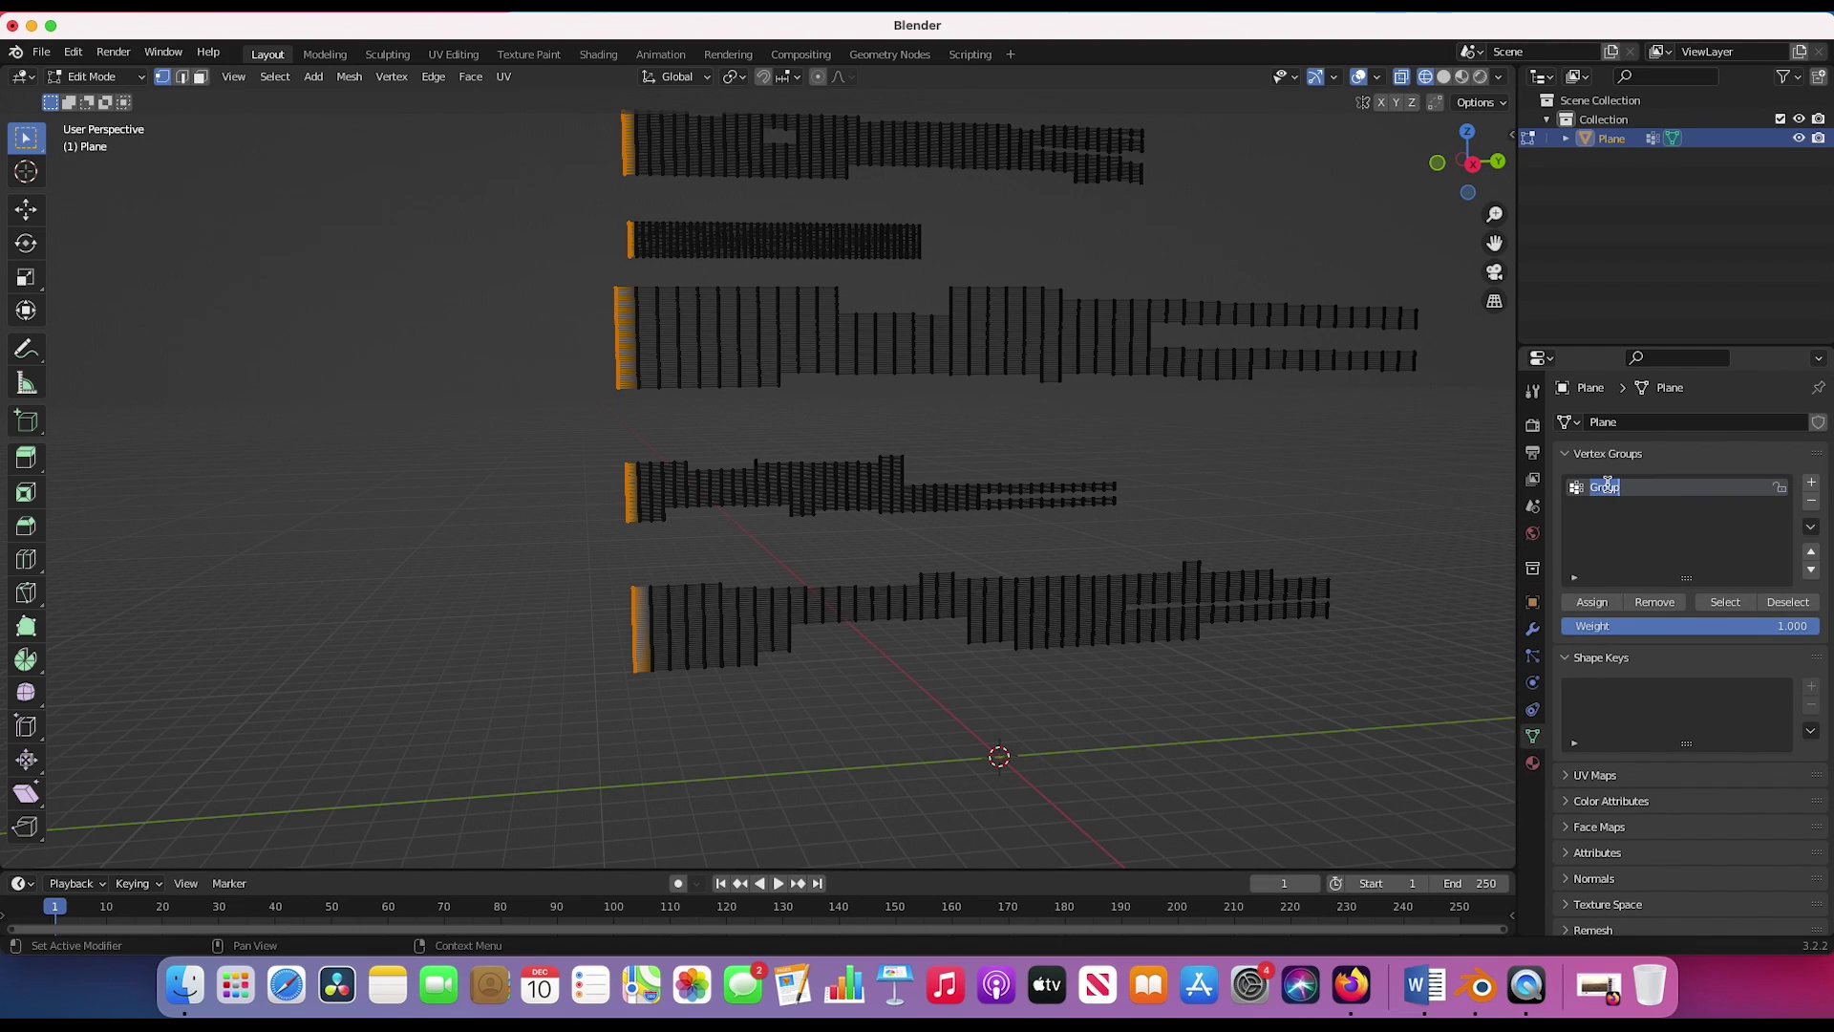
type("Bas")
left_click(1604, 606)
scroll(1019, 459, "down", 5)
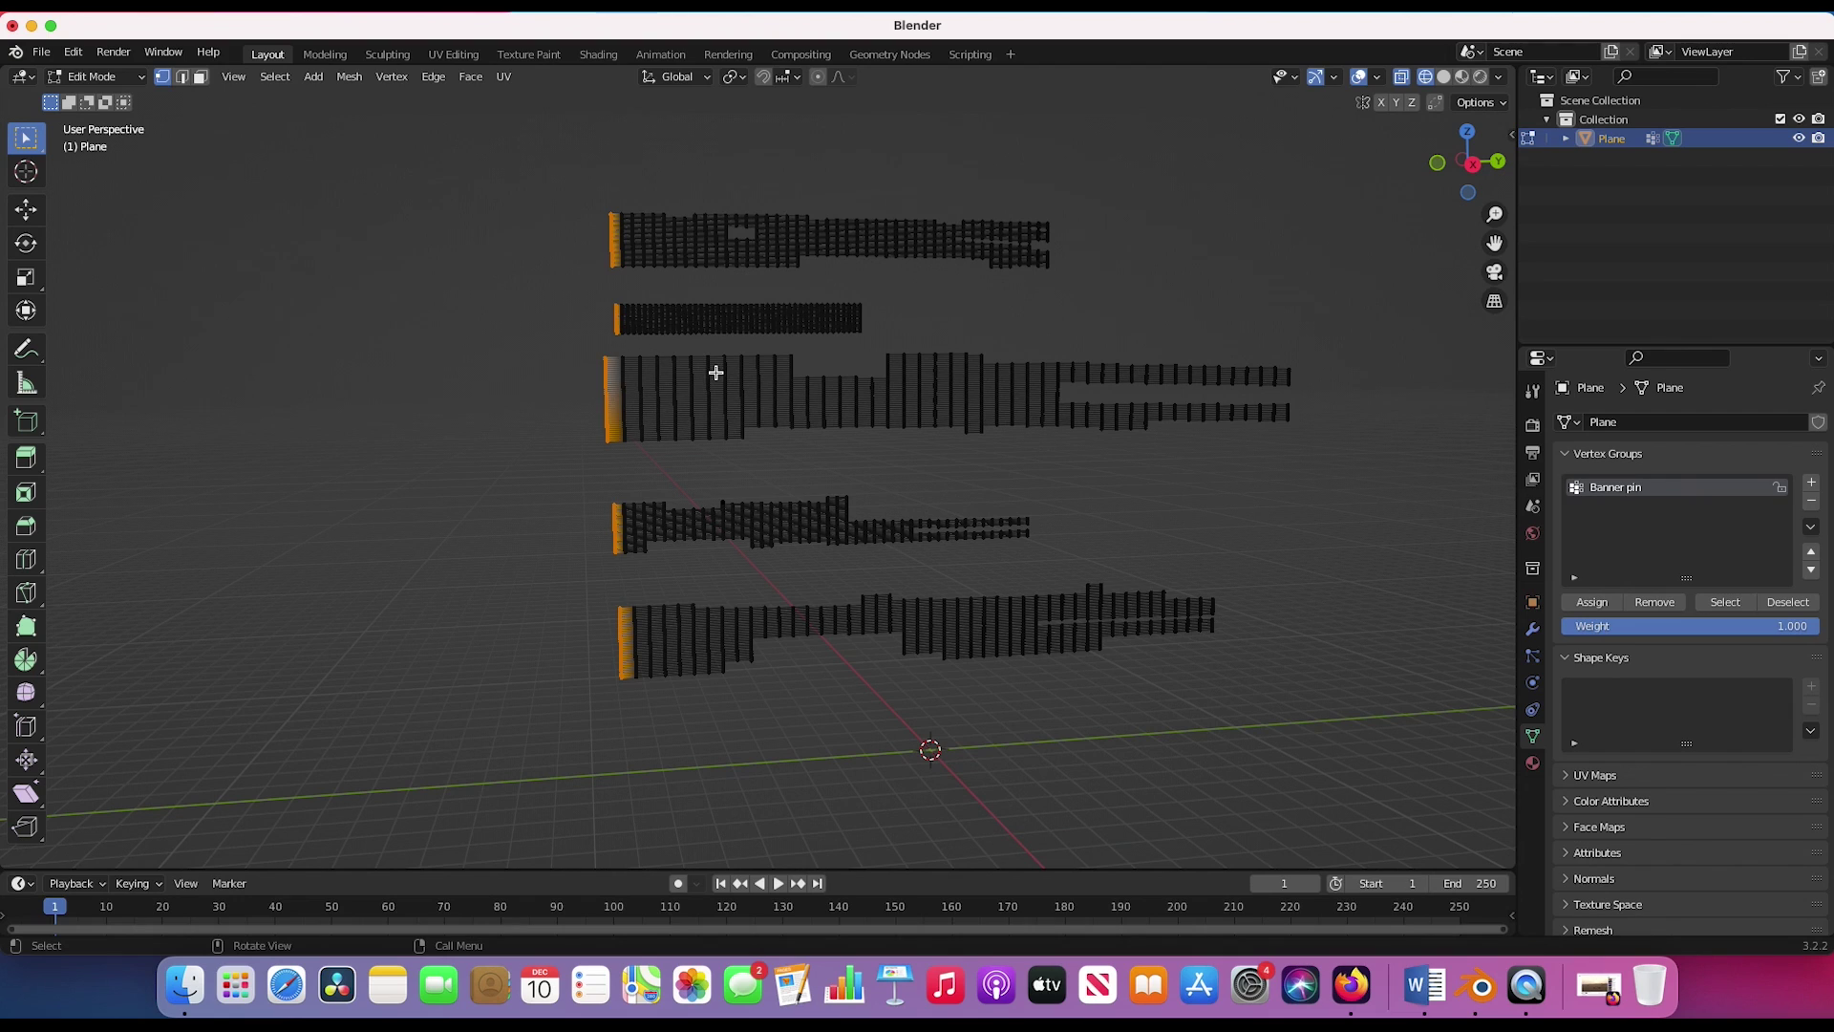
left_click(1186, 466)
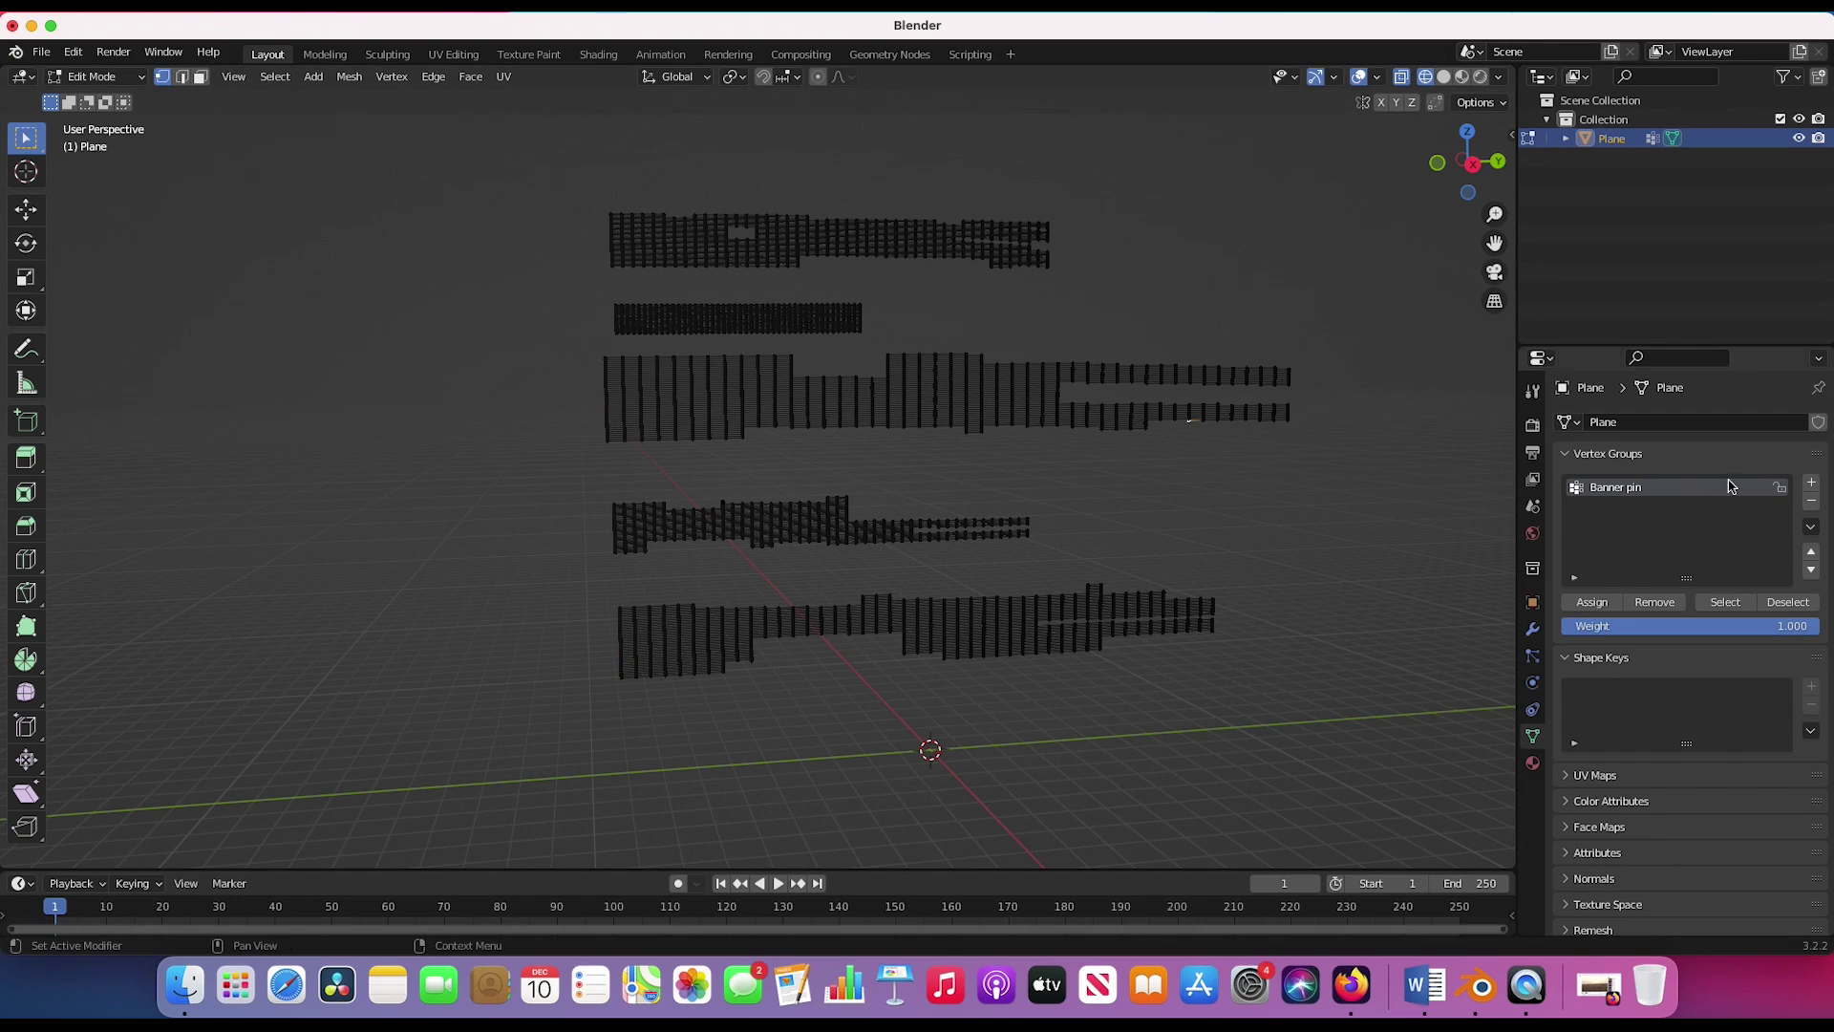
left_click(1736, 604)
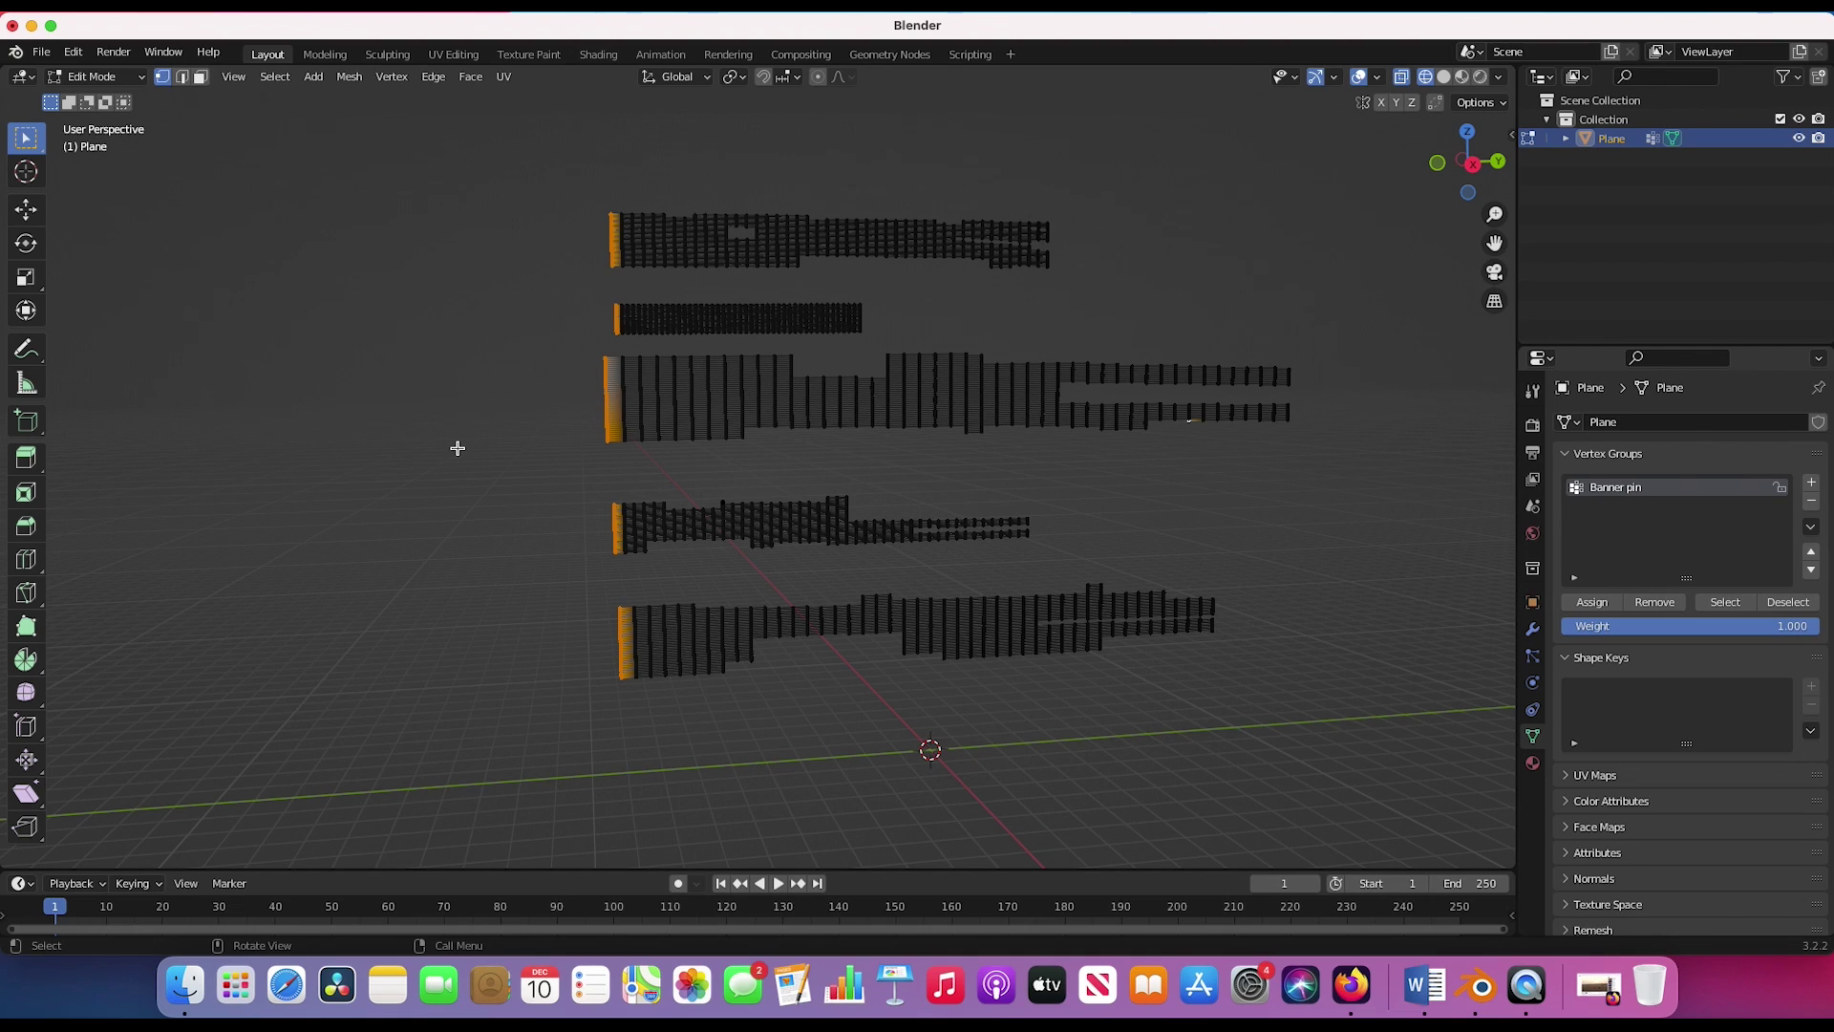
- Switch the viewport to Solid shading
key("z")
left_click(866, 478)
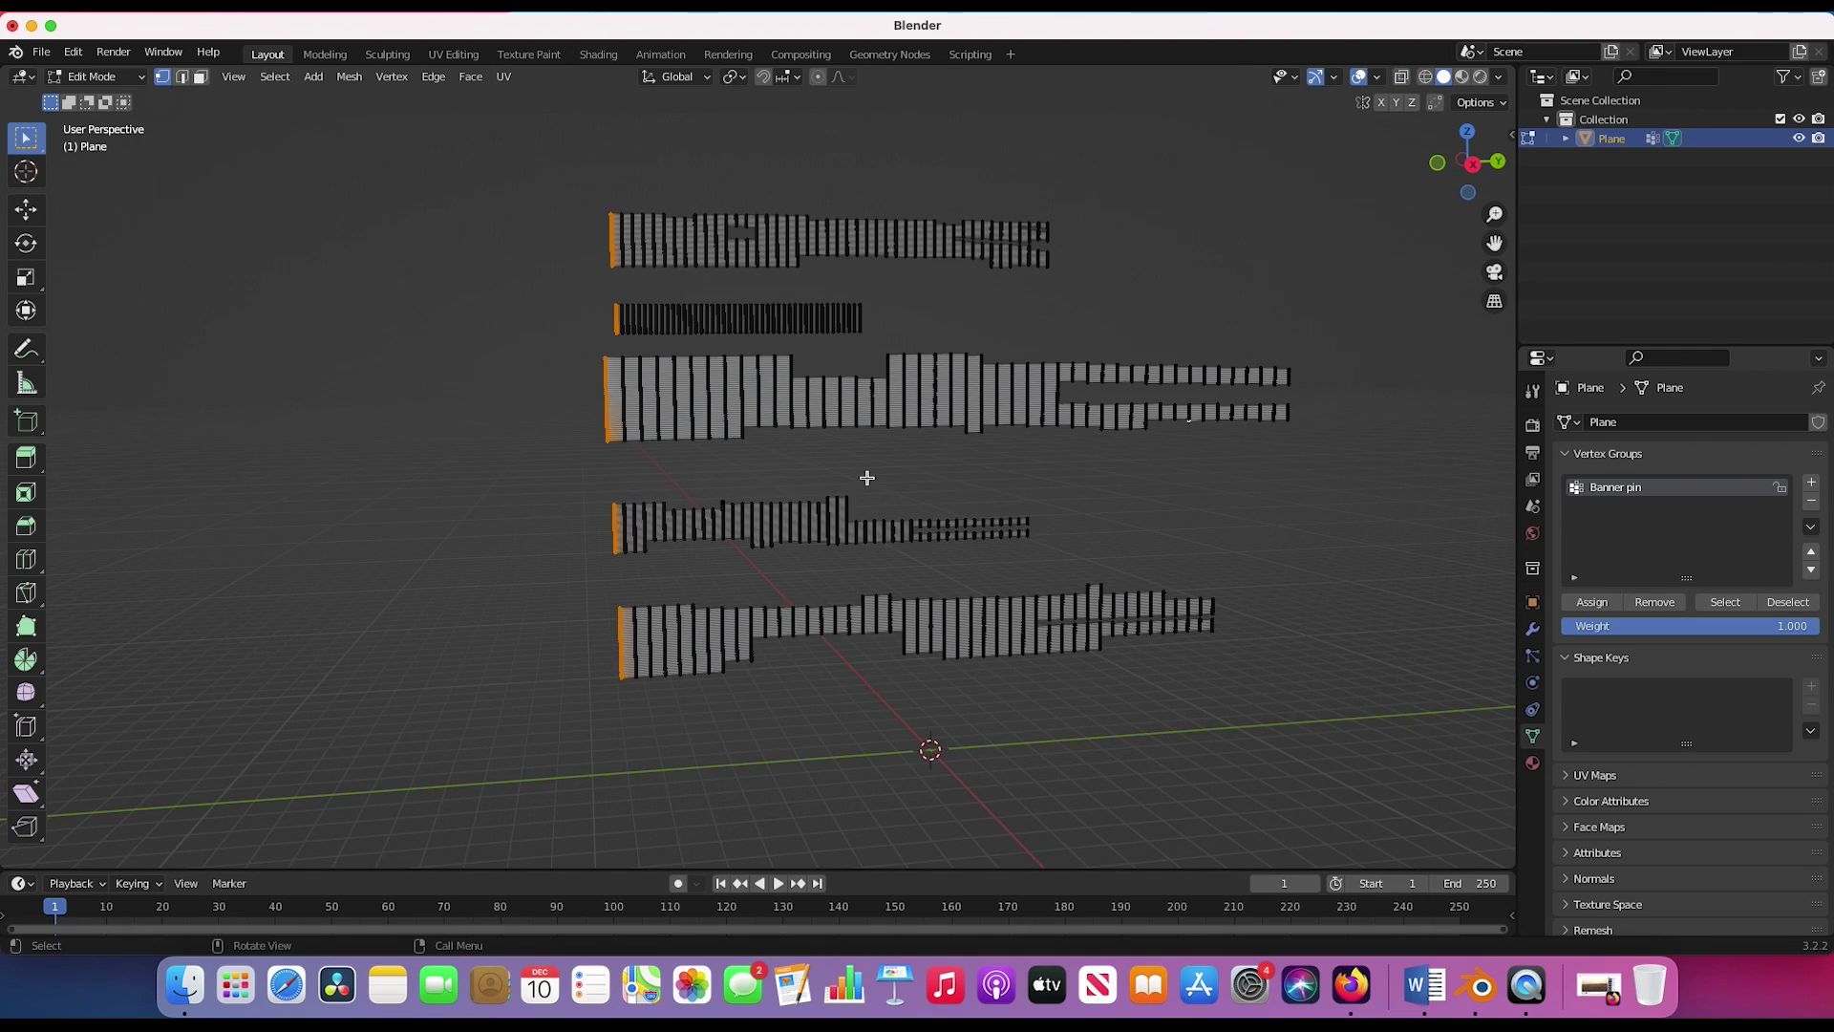
left_click(88, 76)
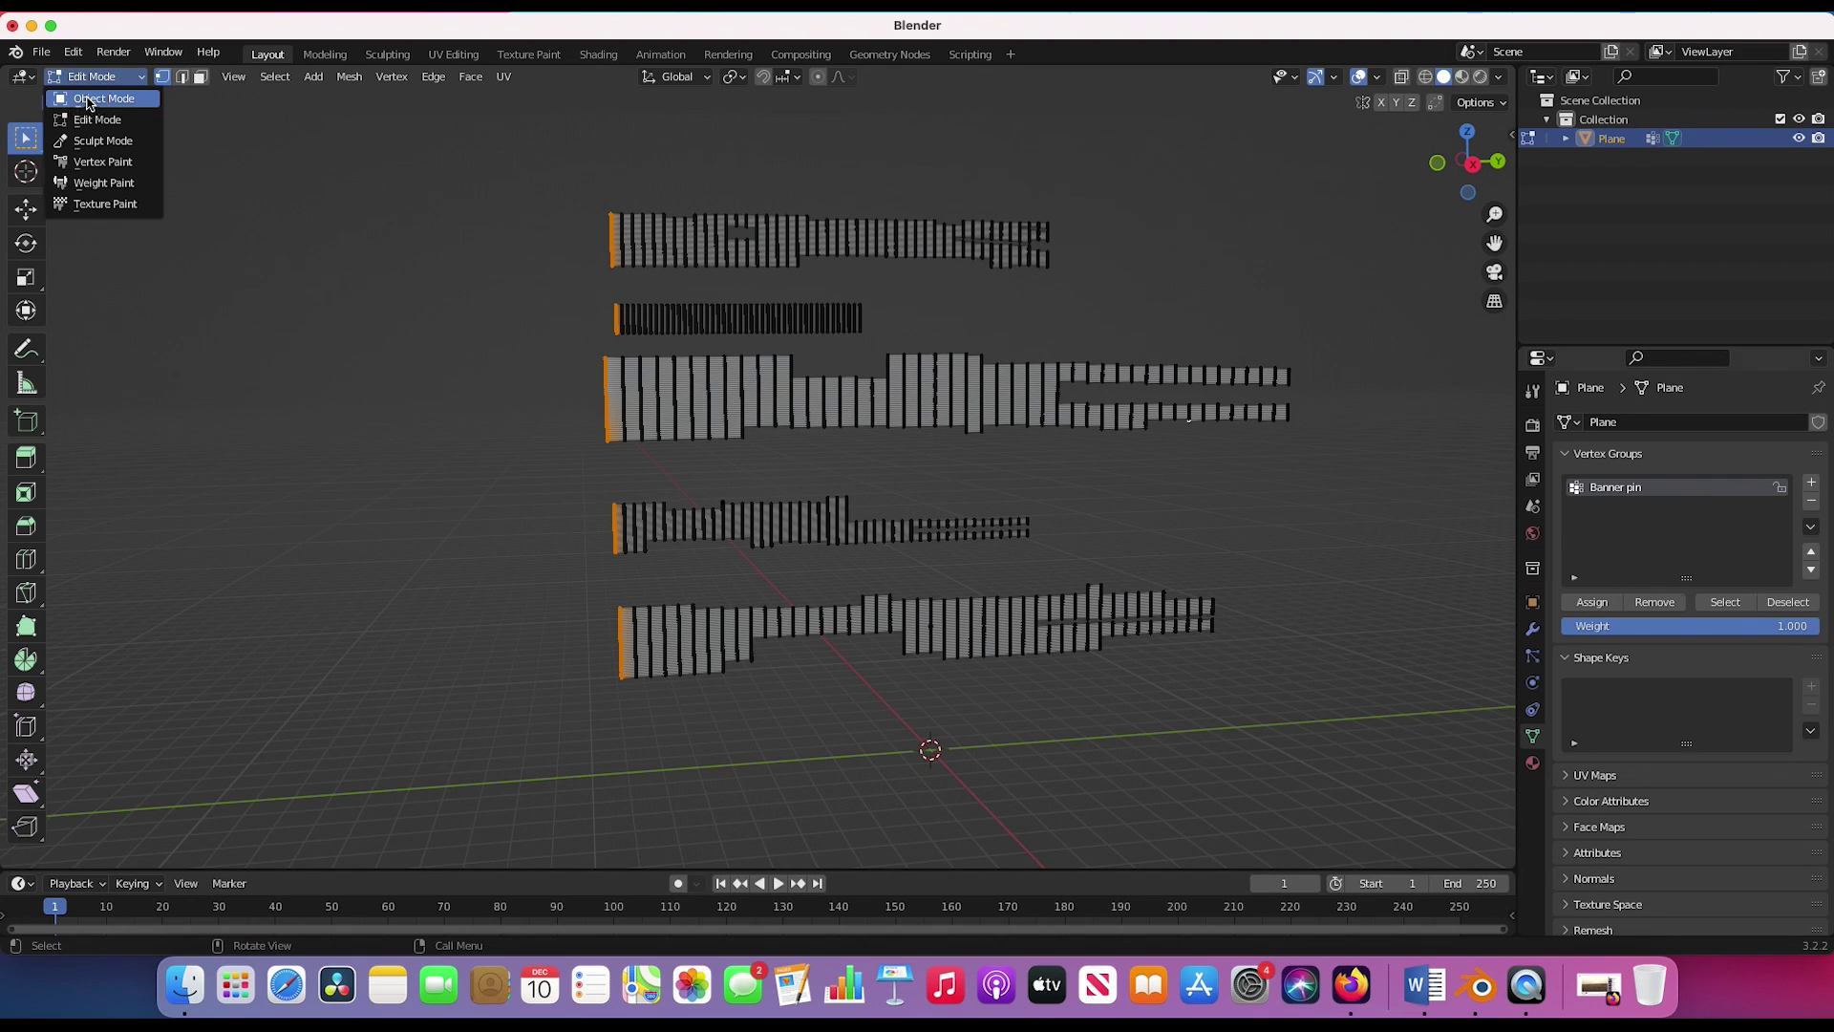
- Switch to Object Mode and add Cloth physics to the strips with the Silk preset
left_click(88, 99)
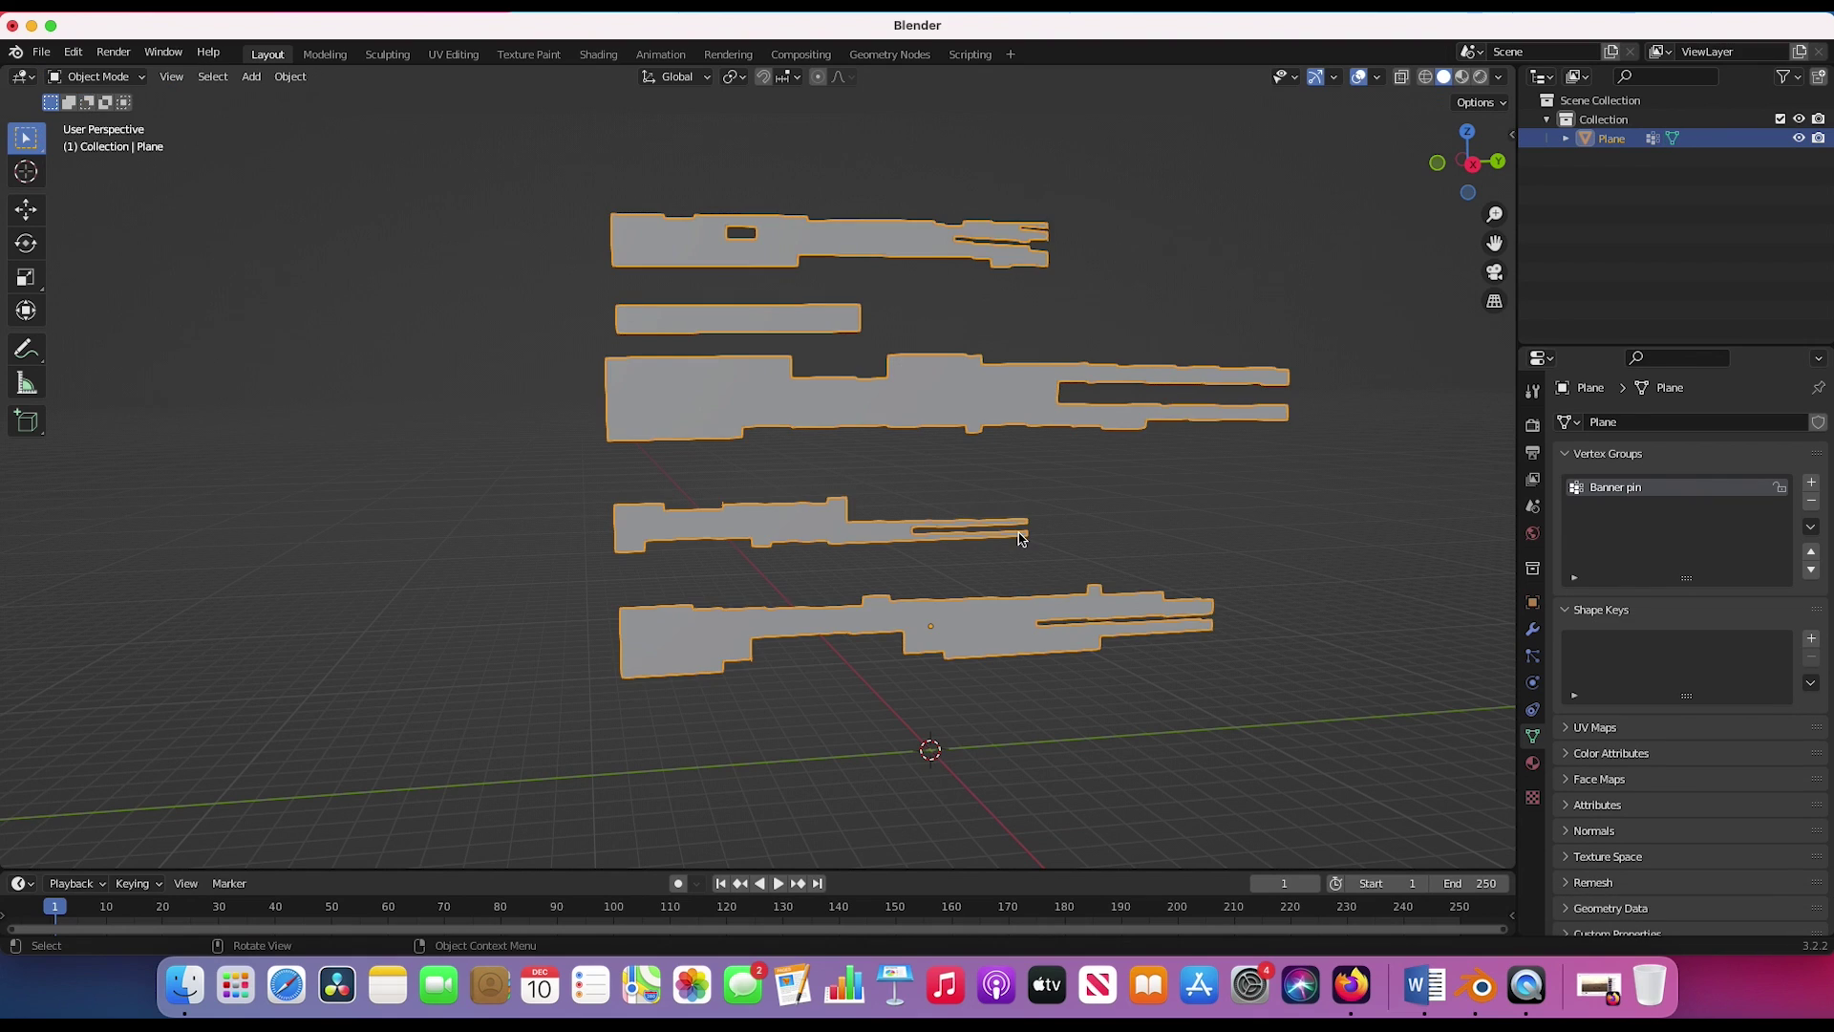
left_click(1534, 685)
left_click(1610, 464)
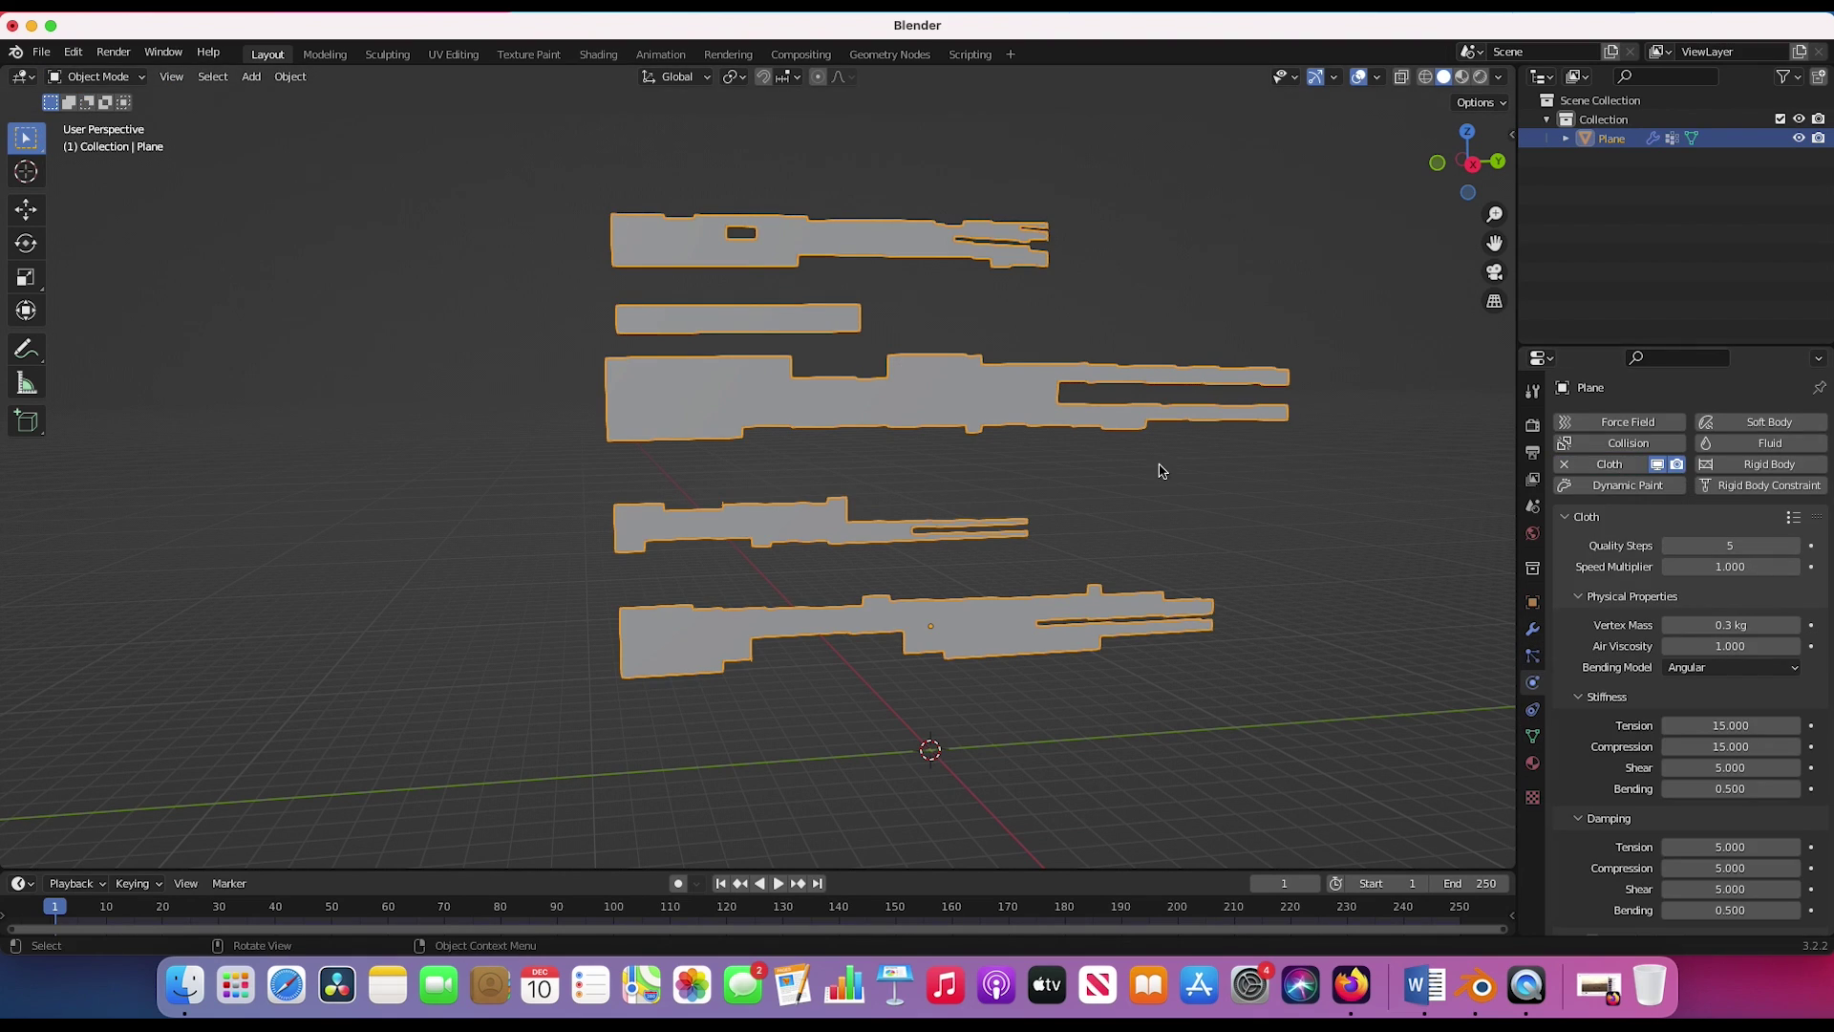
middle_click_drag(1172, 469, 1154, 471)
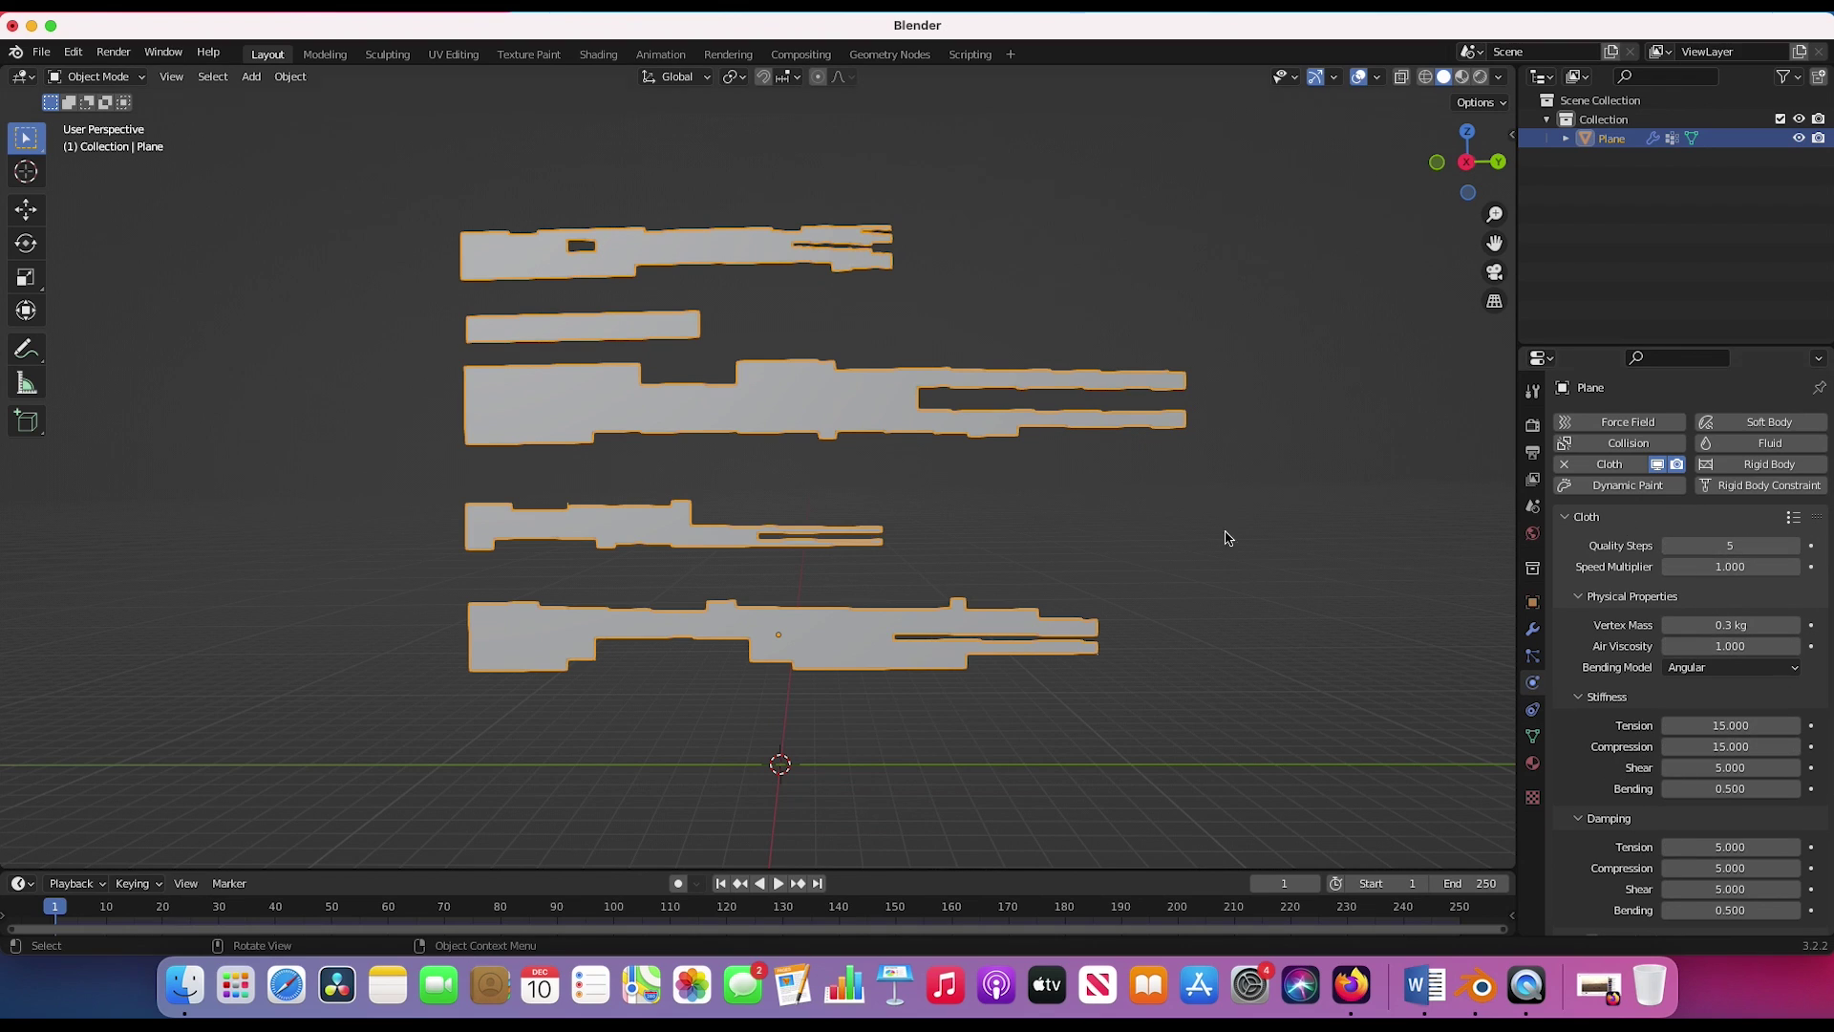
middle_click_drag(1227, 537, 1052, 532)
left_click(1793, 517)
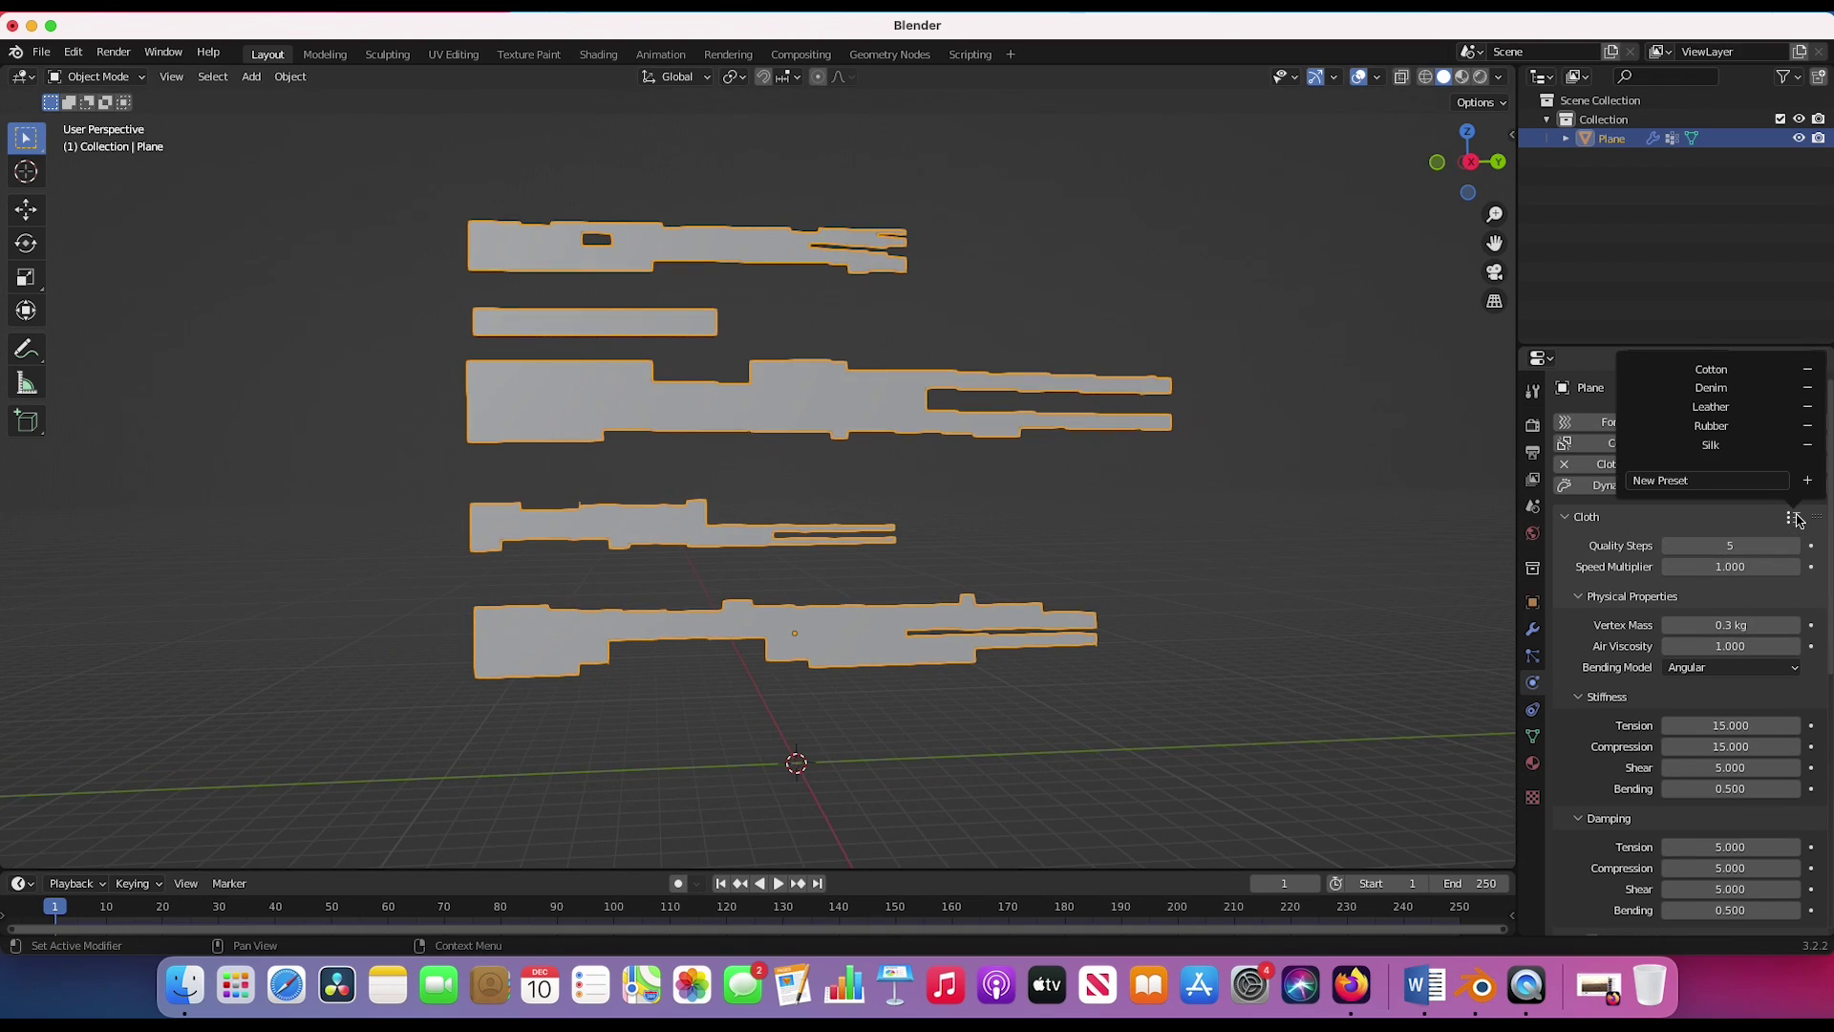
left_click(1747, 449)
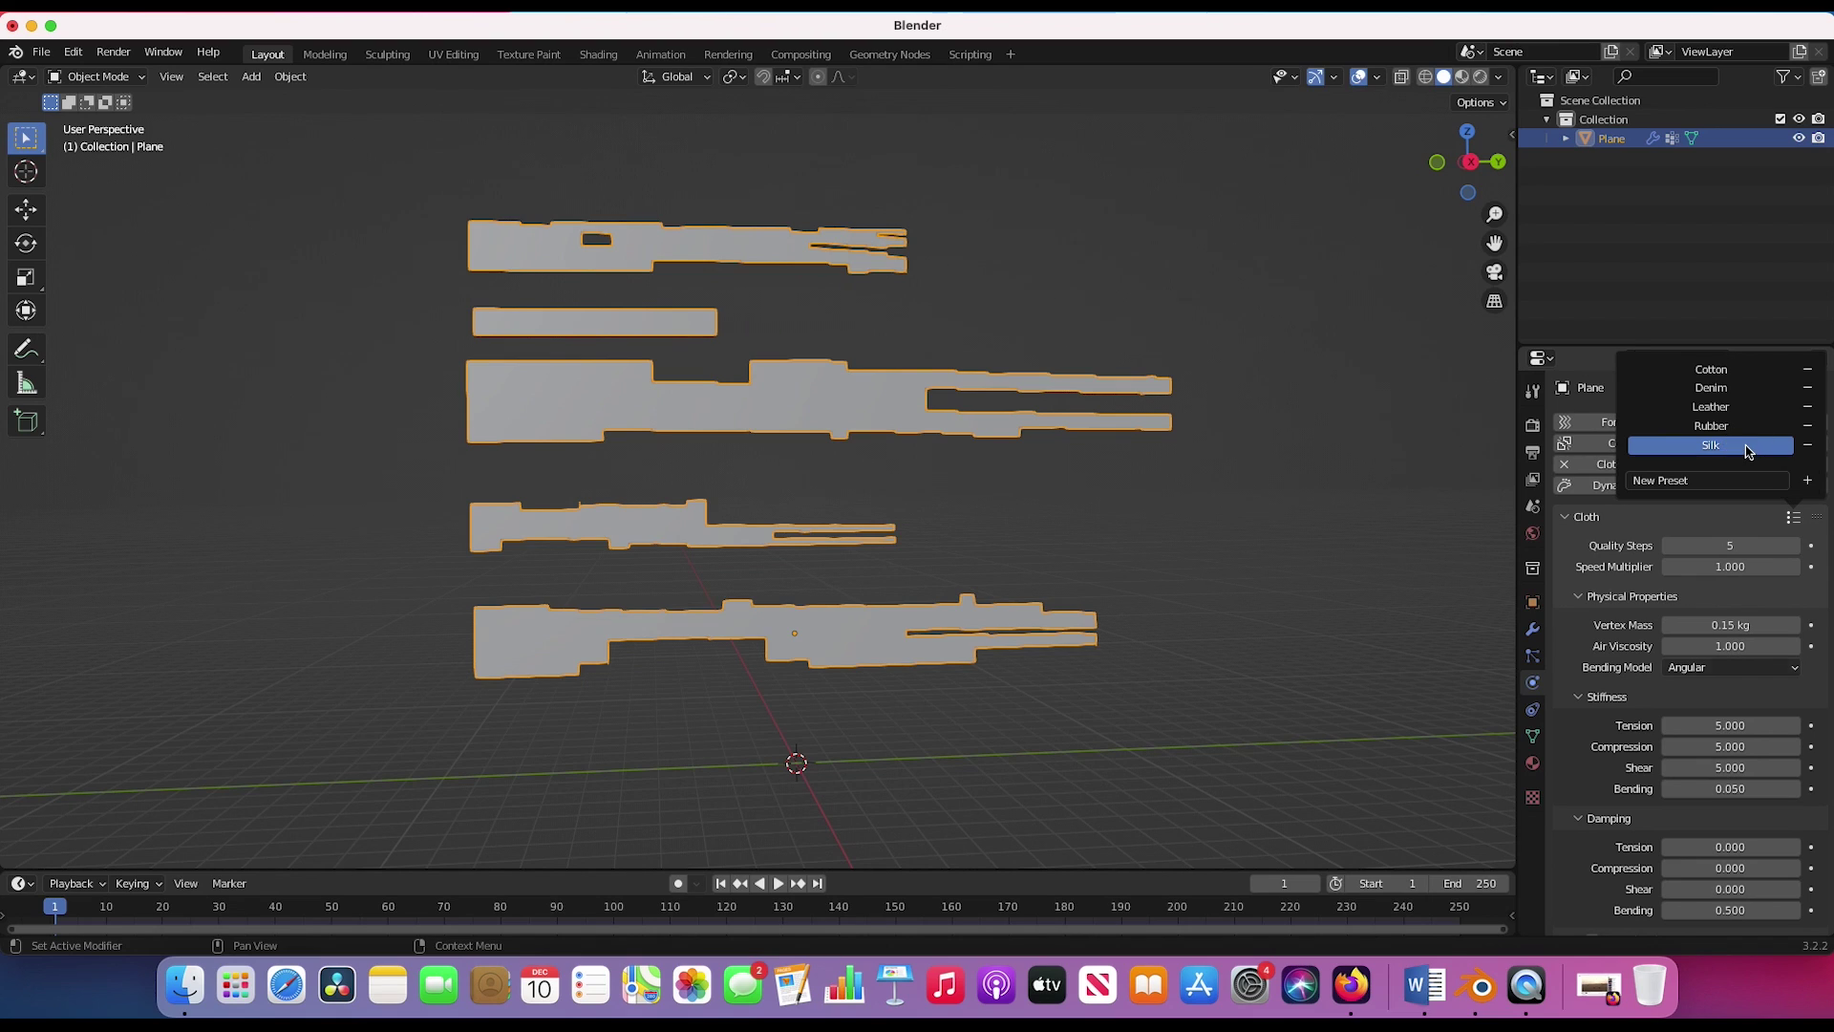
- Apply all transforms to the banner strips
scroll(1729, 668, "down", 4)
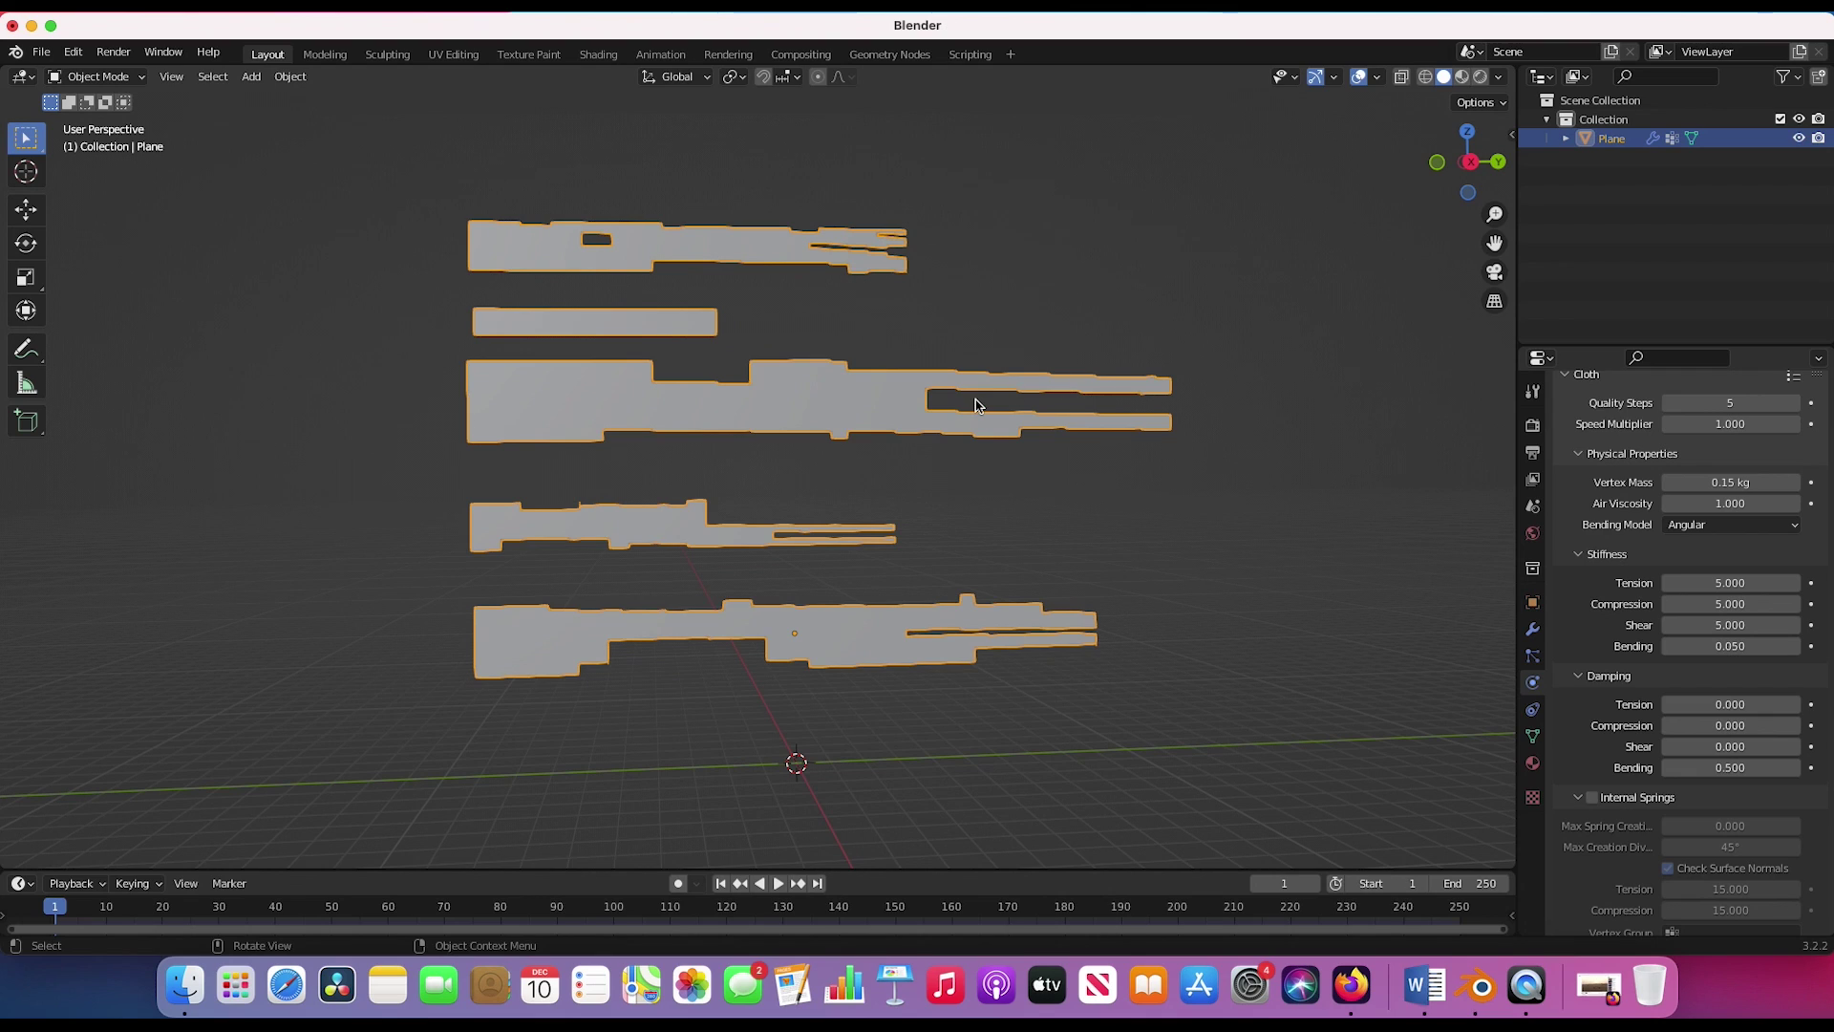
key("ctrl+a")
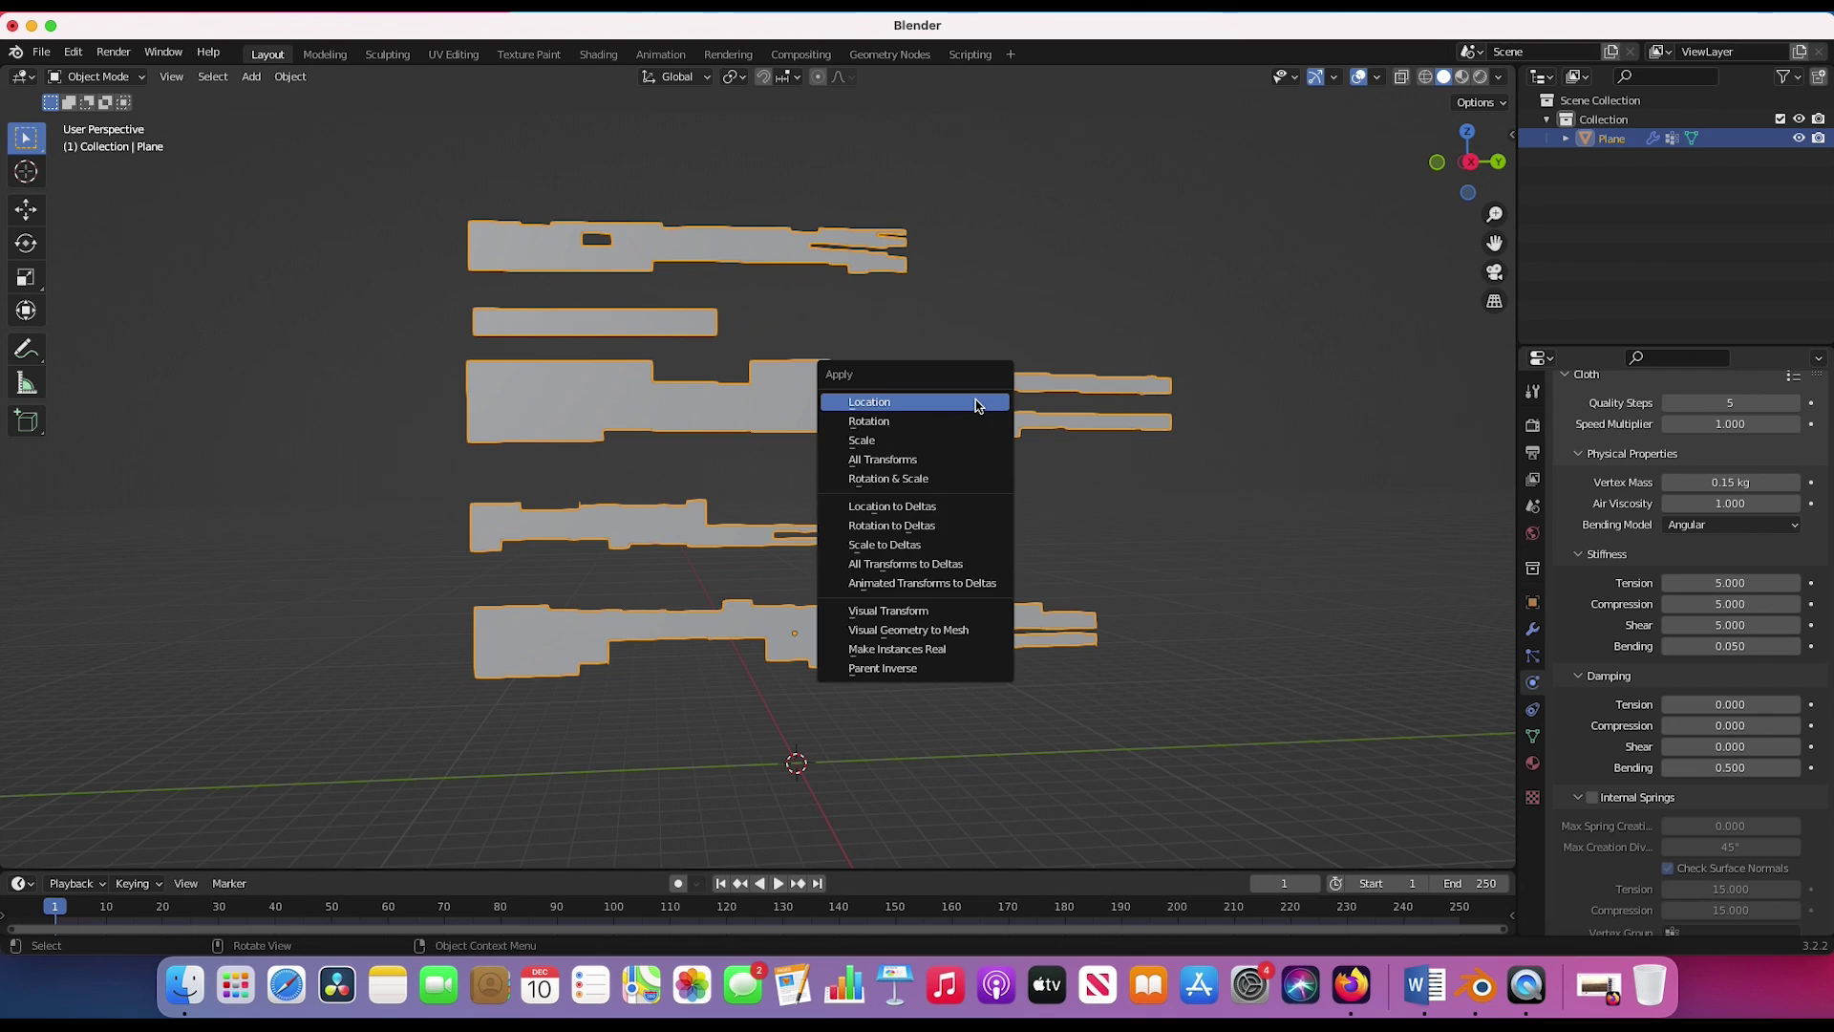
left_click(908, 459)
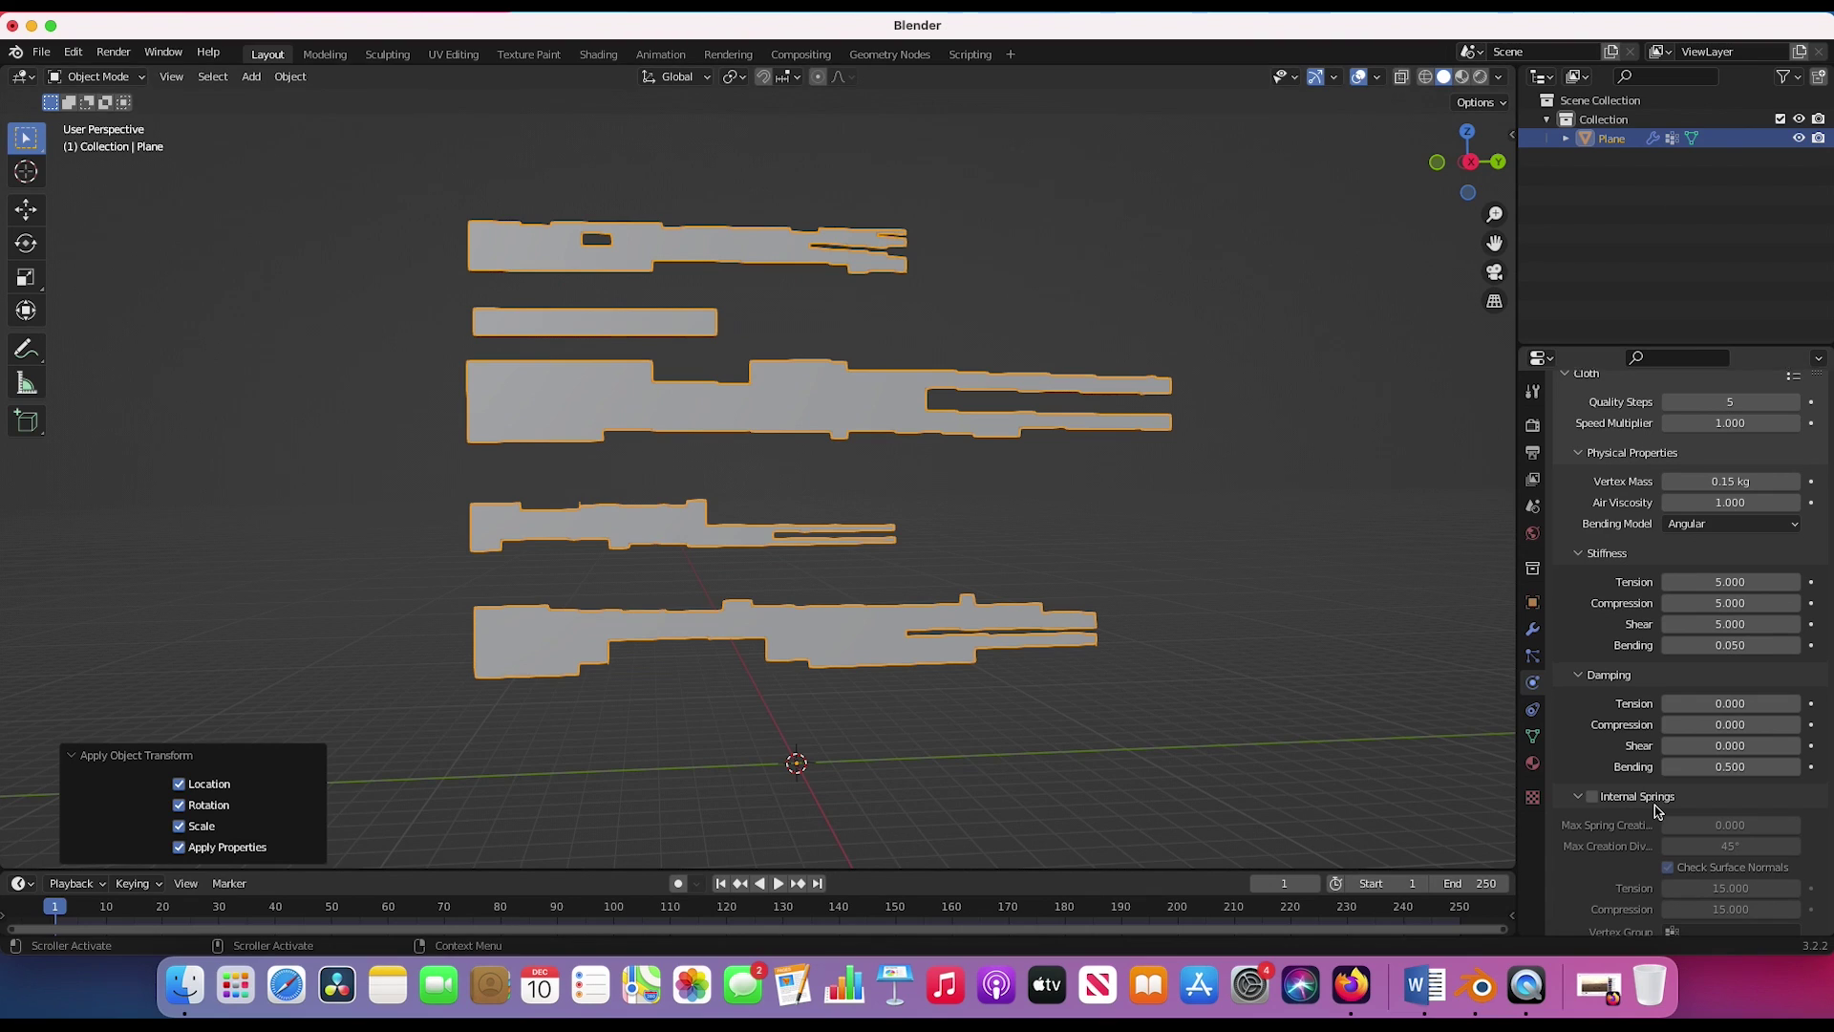
- Set the cloth's Shape pin group to Banner pin and rewind to the first frame
scroll(1656, 809, "down", 8)
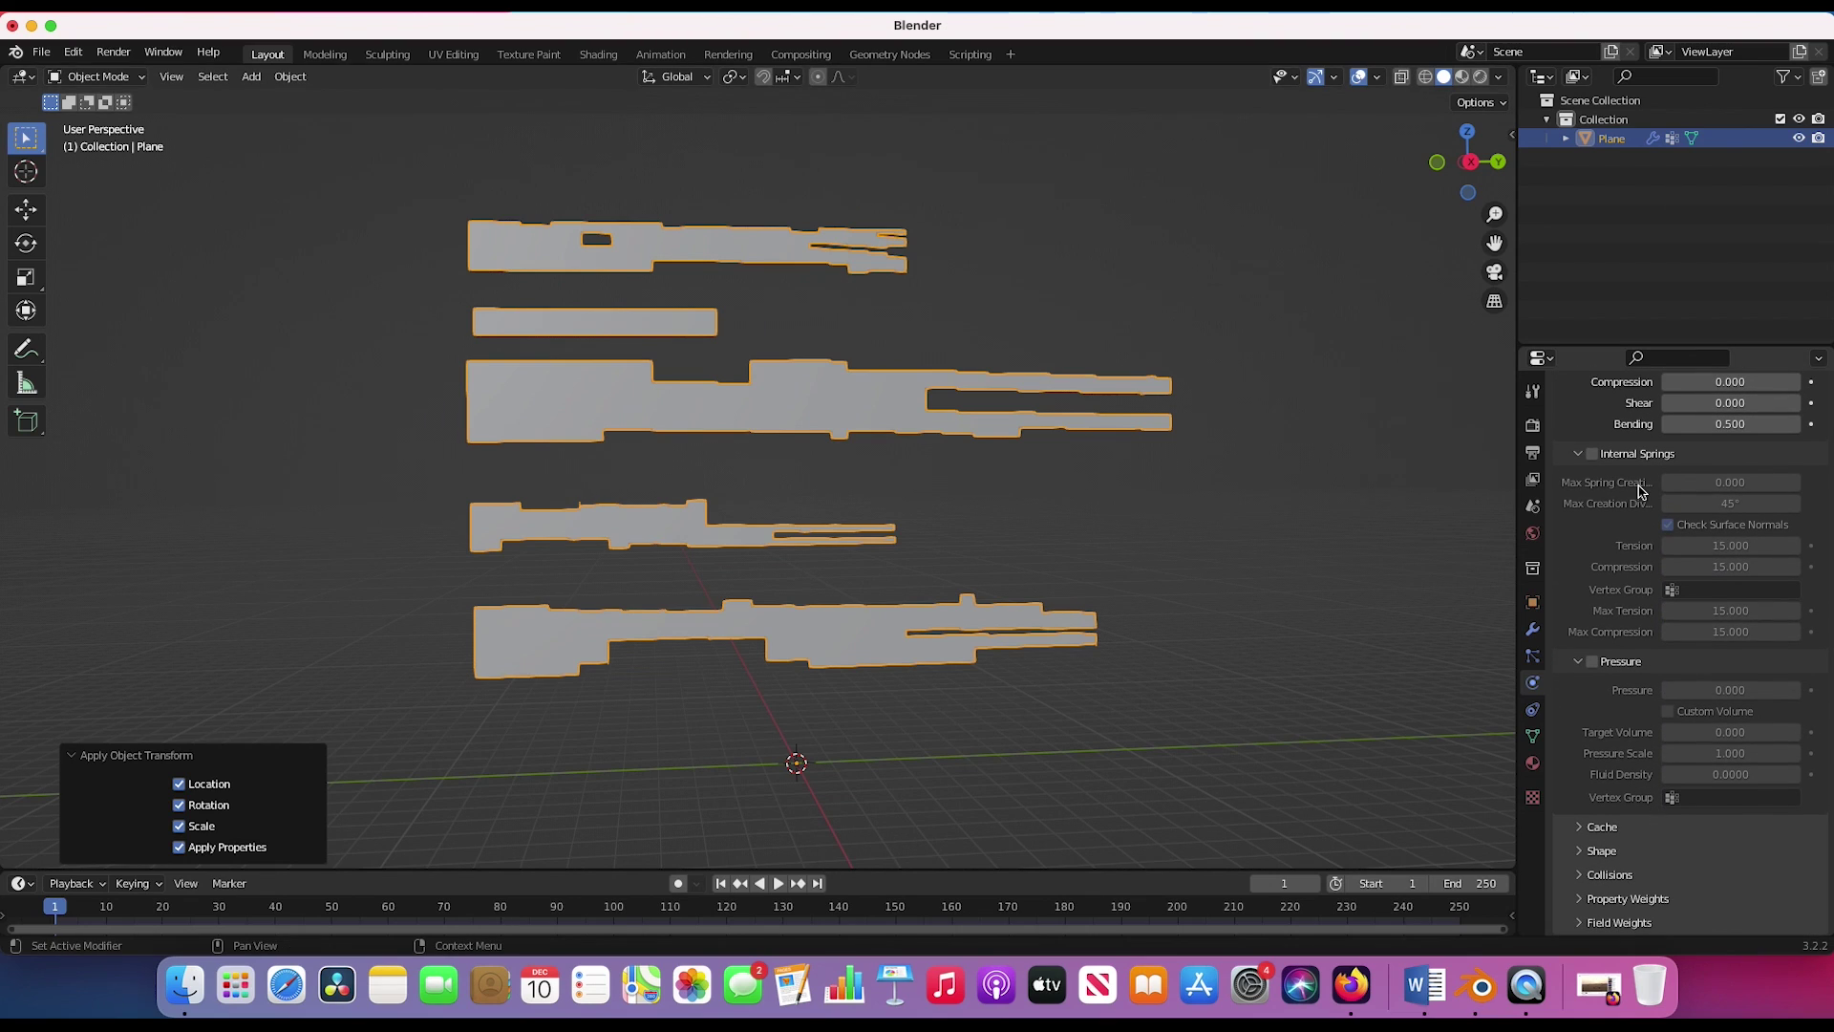
left_click(1578, 857)
left_click(1586, 852)
left_click(1686, 733)
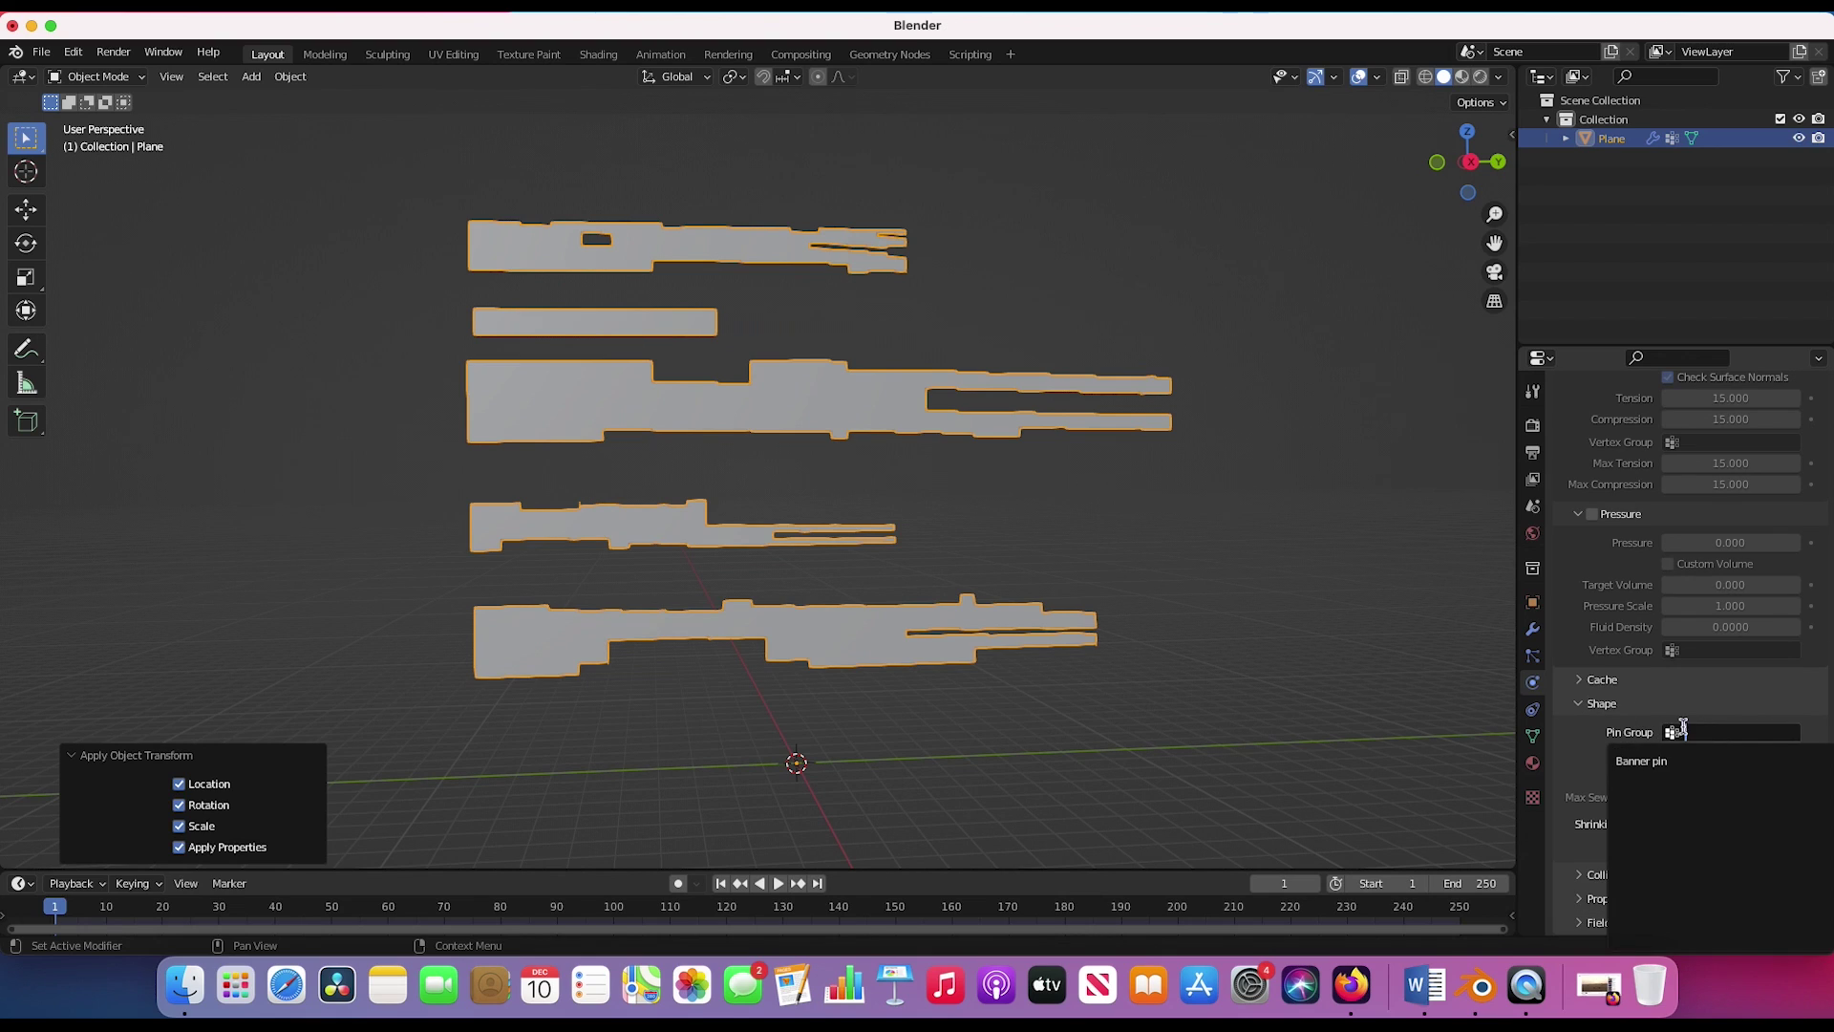
left_click(1652, 761)
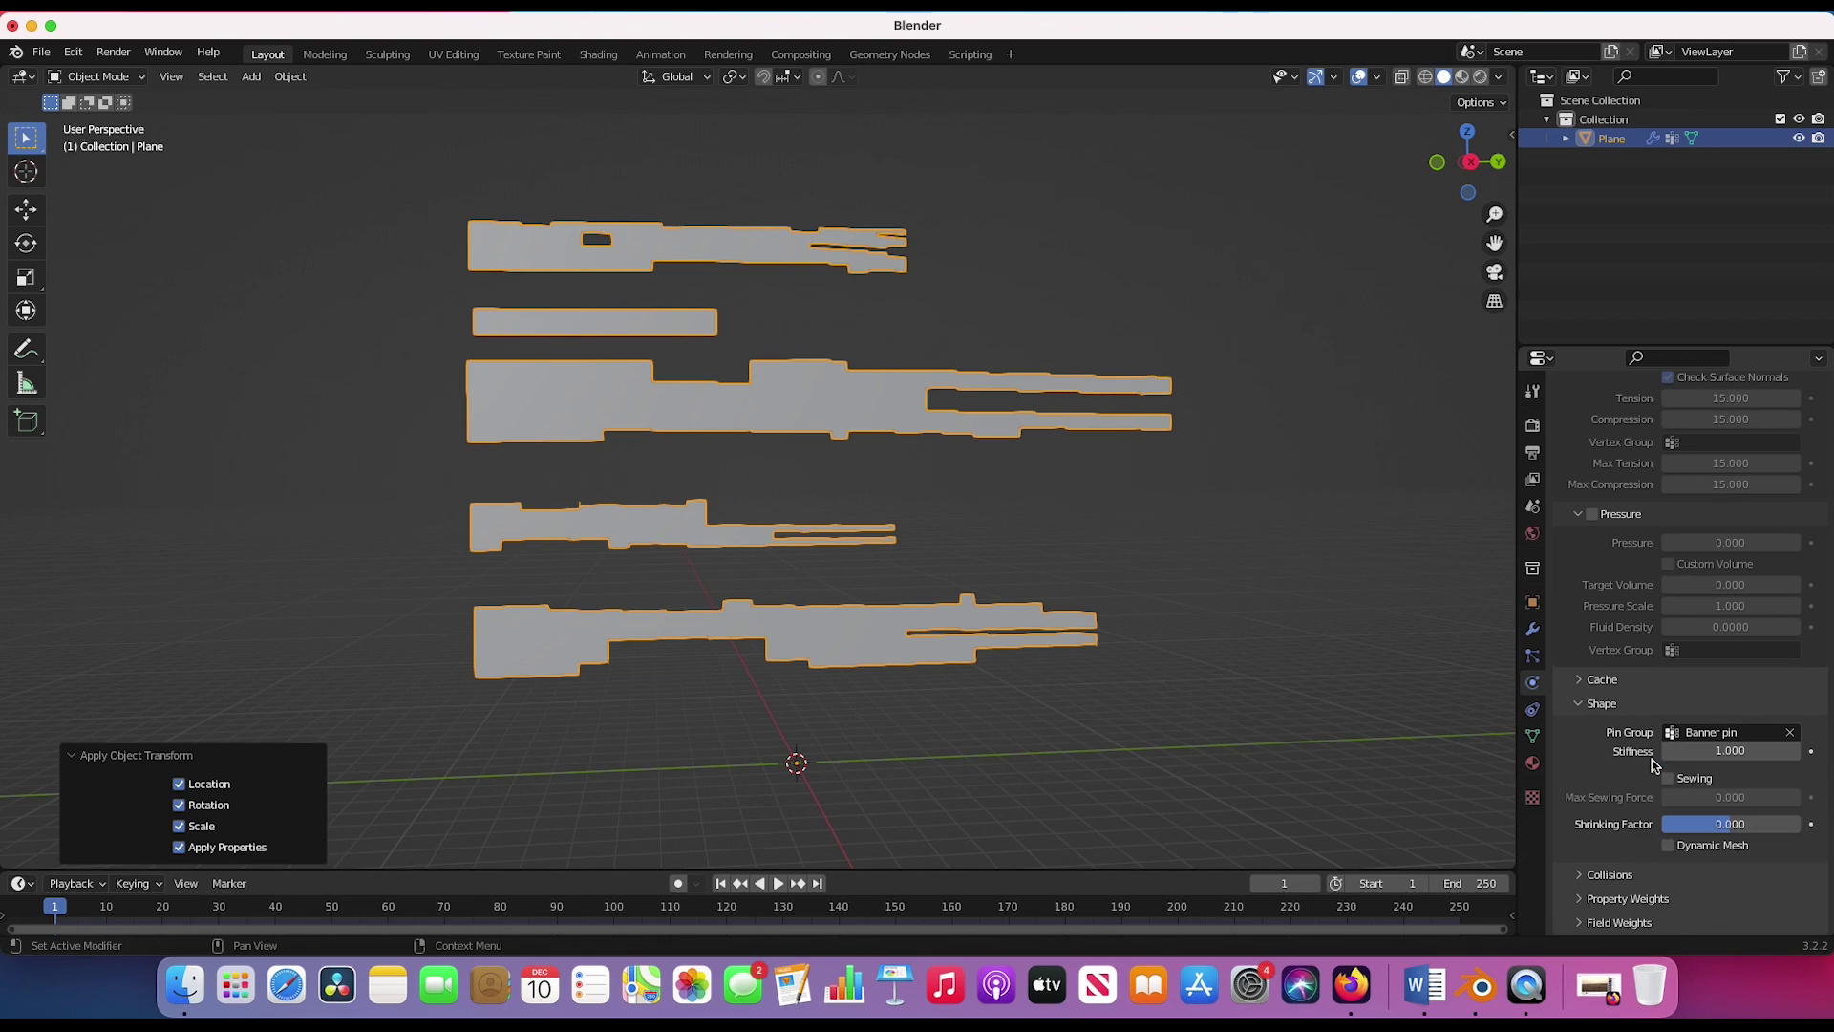
scroll(653, 734, "down", 1)
left_click(720, 884)
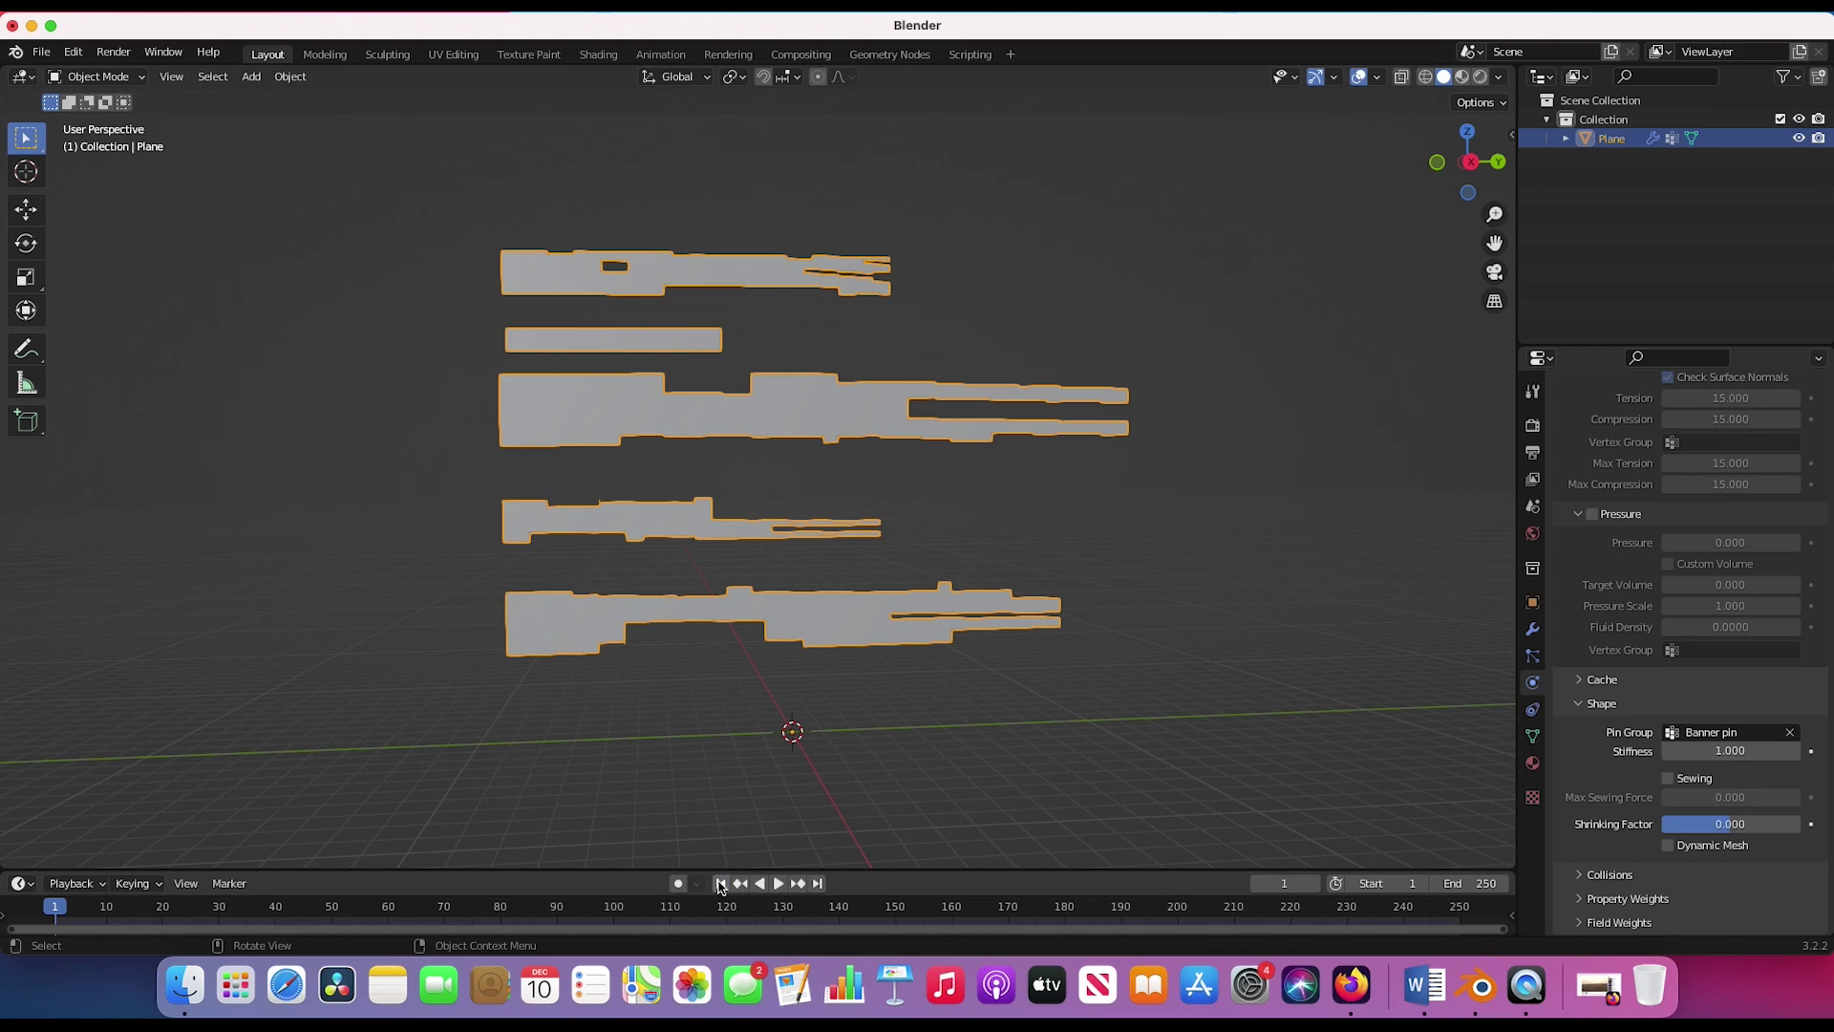
- Play the cloth simulation, stop at frame 53, and orbit to inspect the drooping strips
left_click(778, 883)
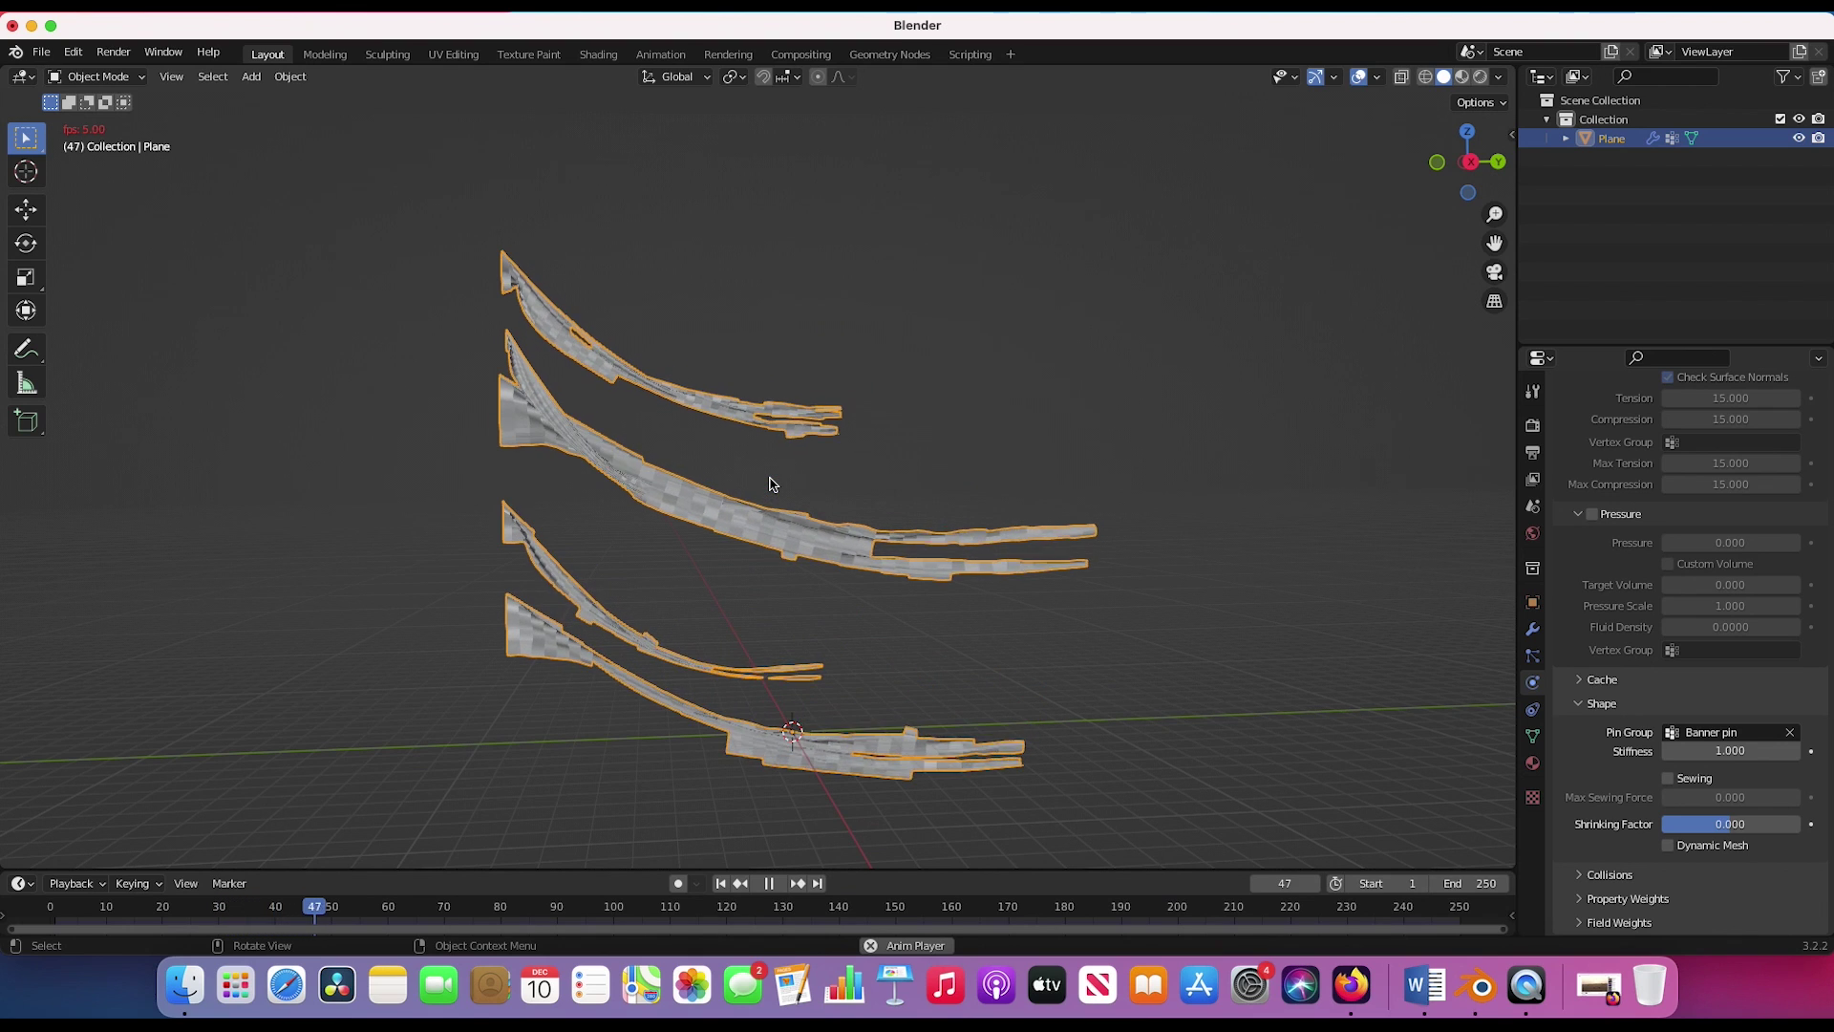
key("space")
scroll(1041, 486, "right", 10)
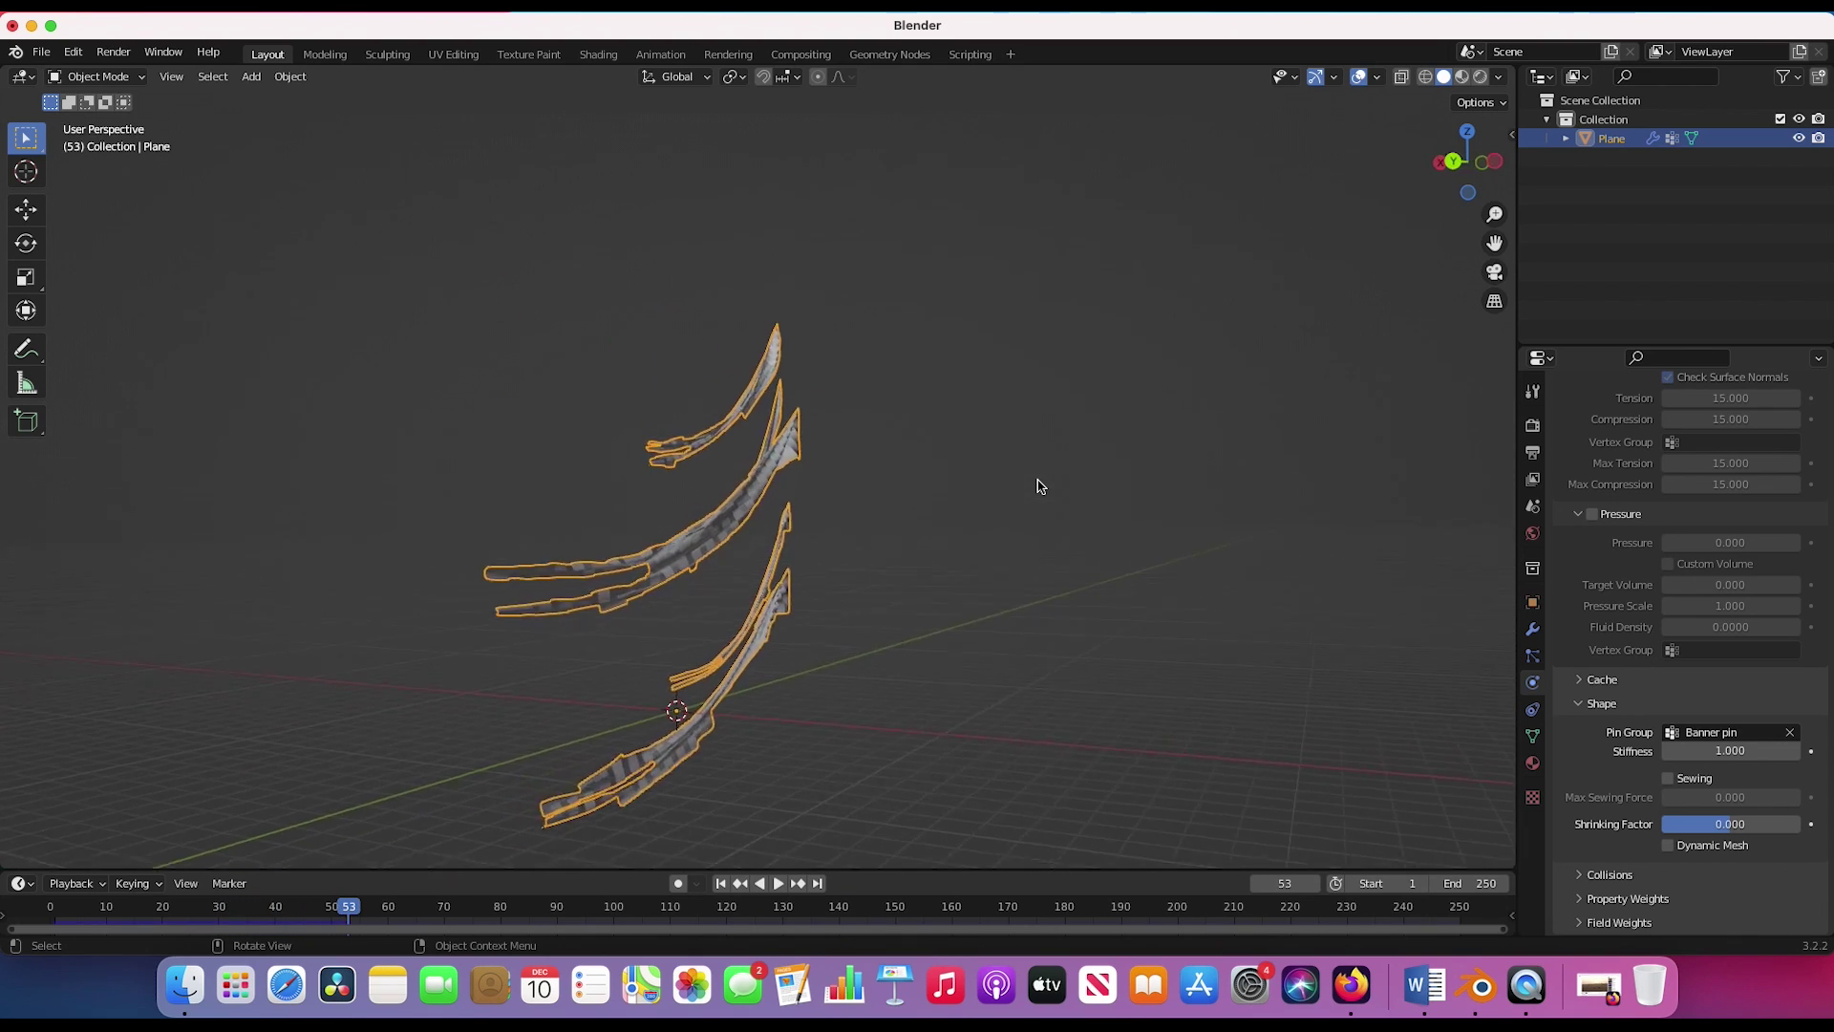
scroll(1040, 486, "left", 10)
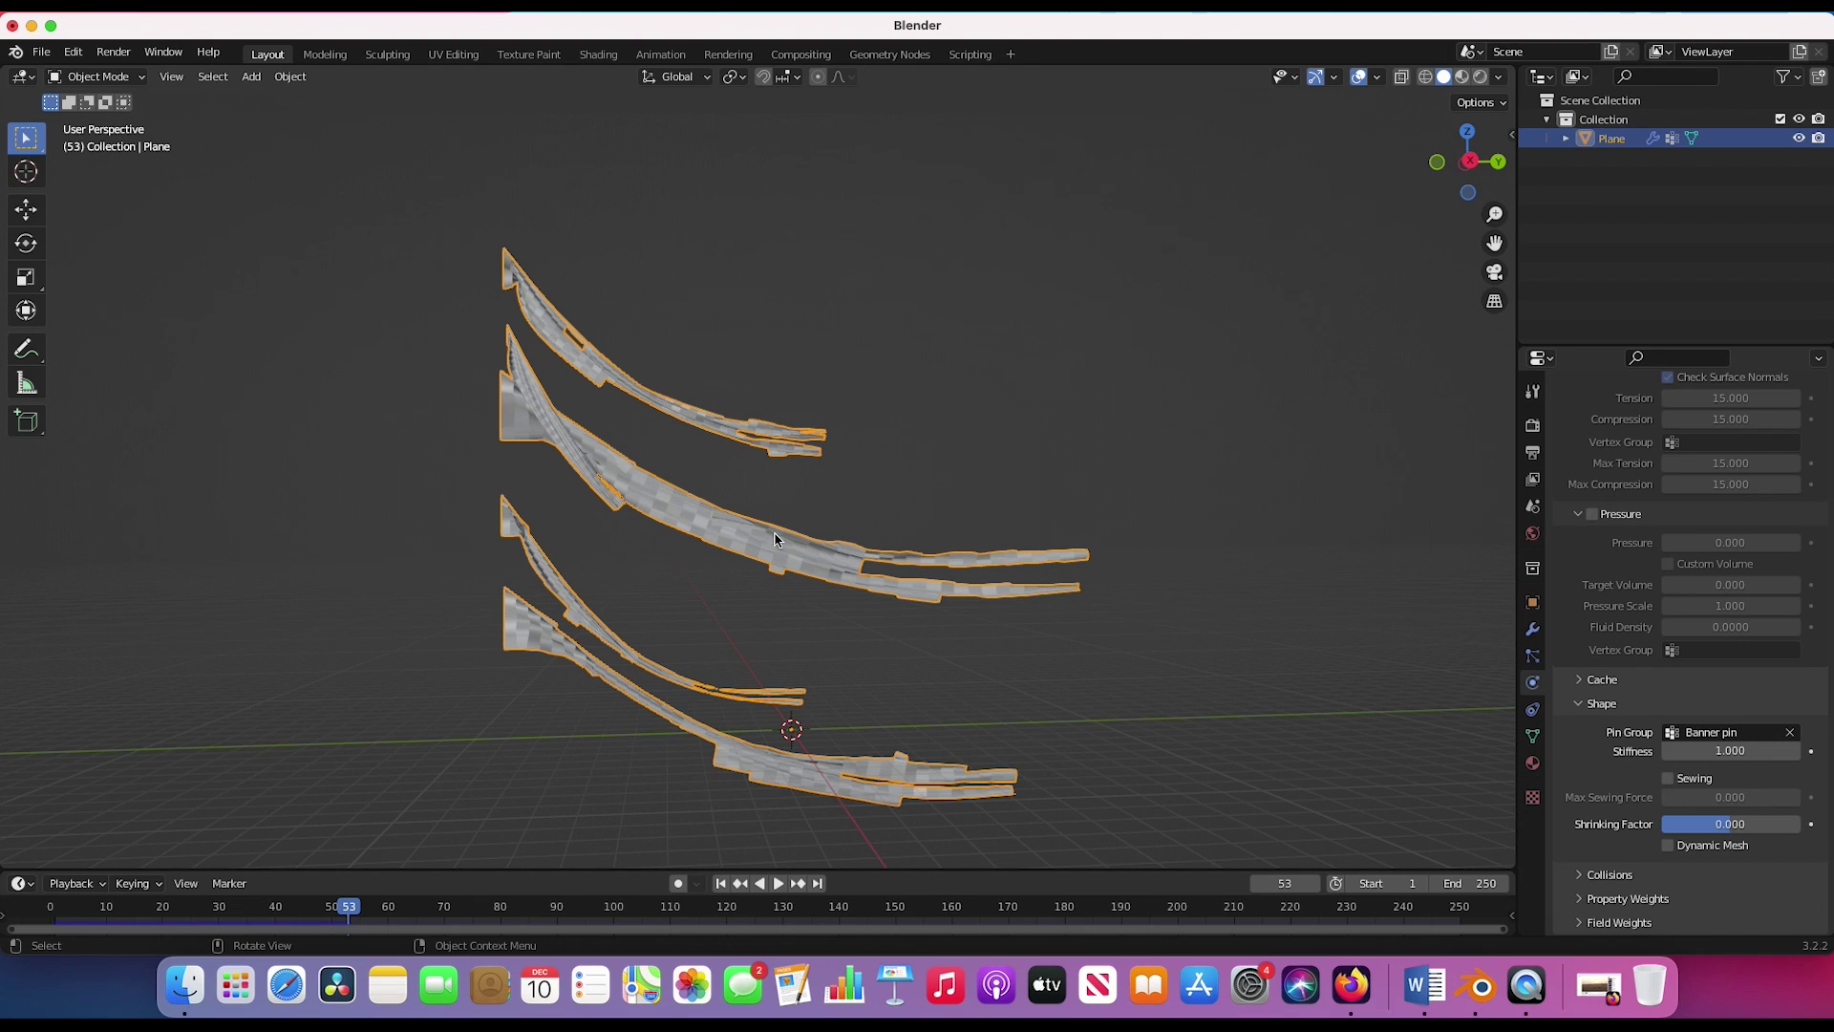
scroll(698, 341, "up", 1)
middle_click_drag(675, 500, 514, 481)
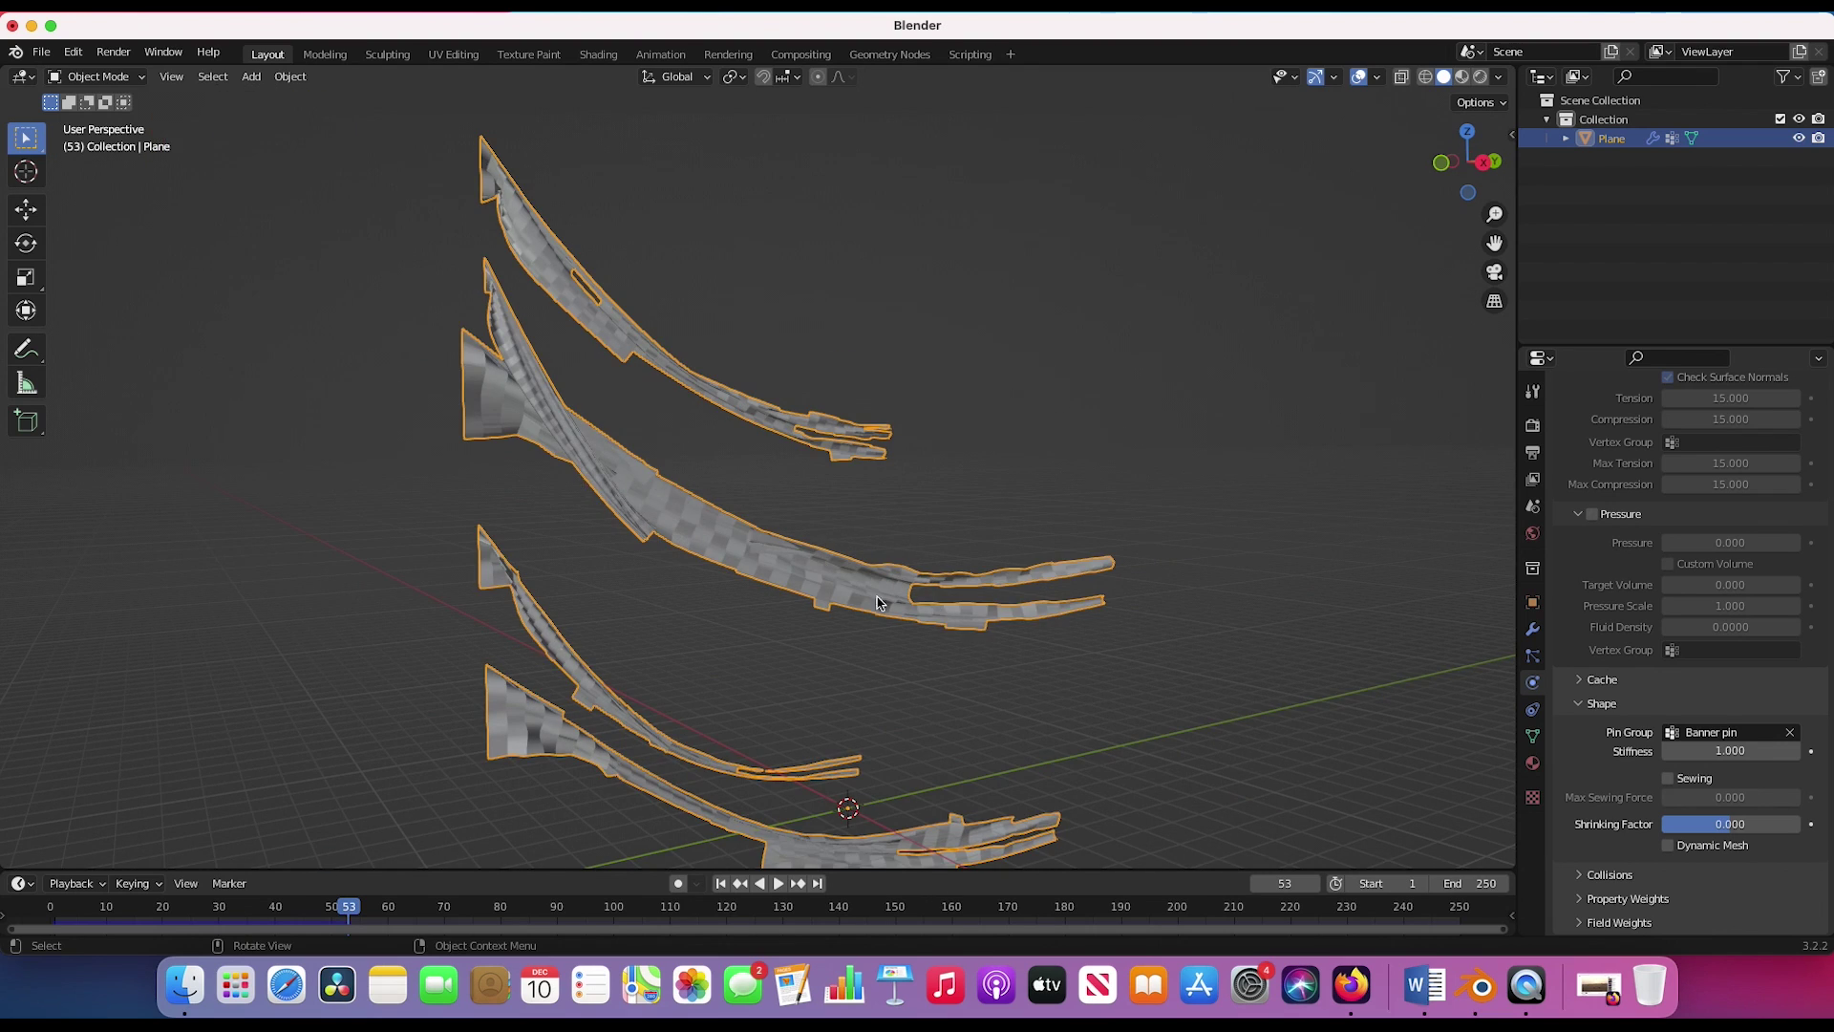
middle_click_drag(880, 603, 704, 525)
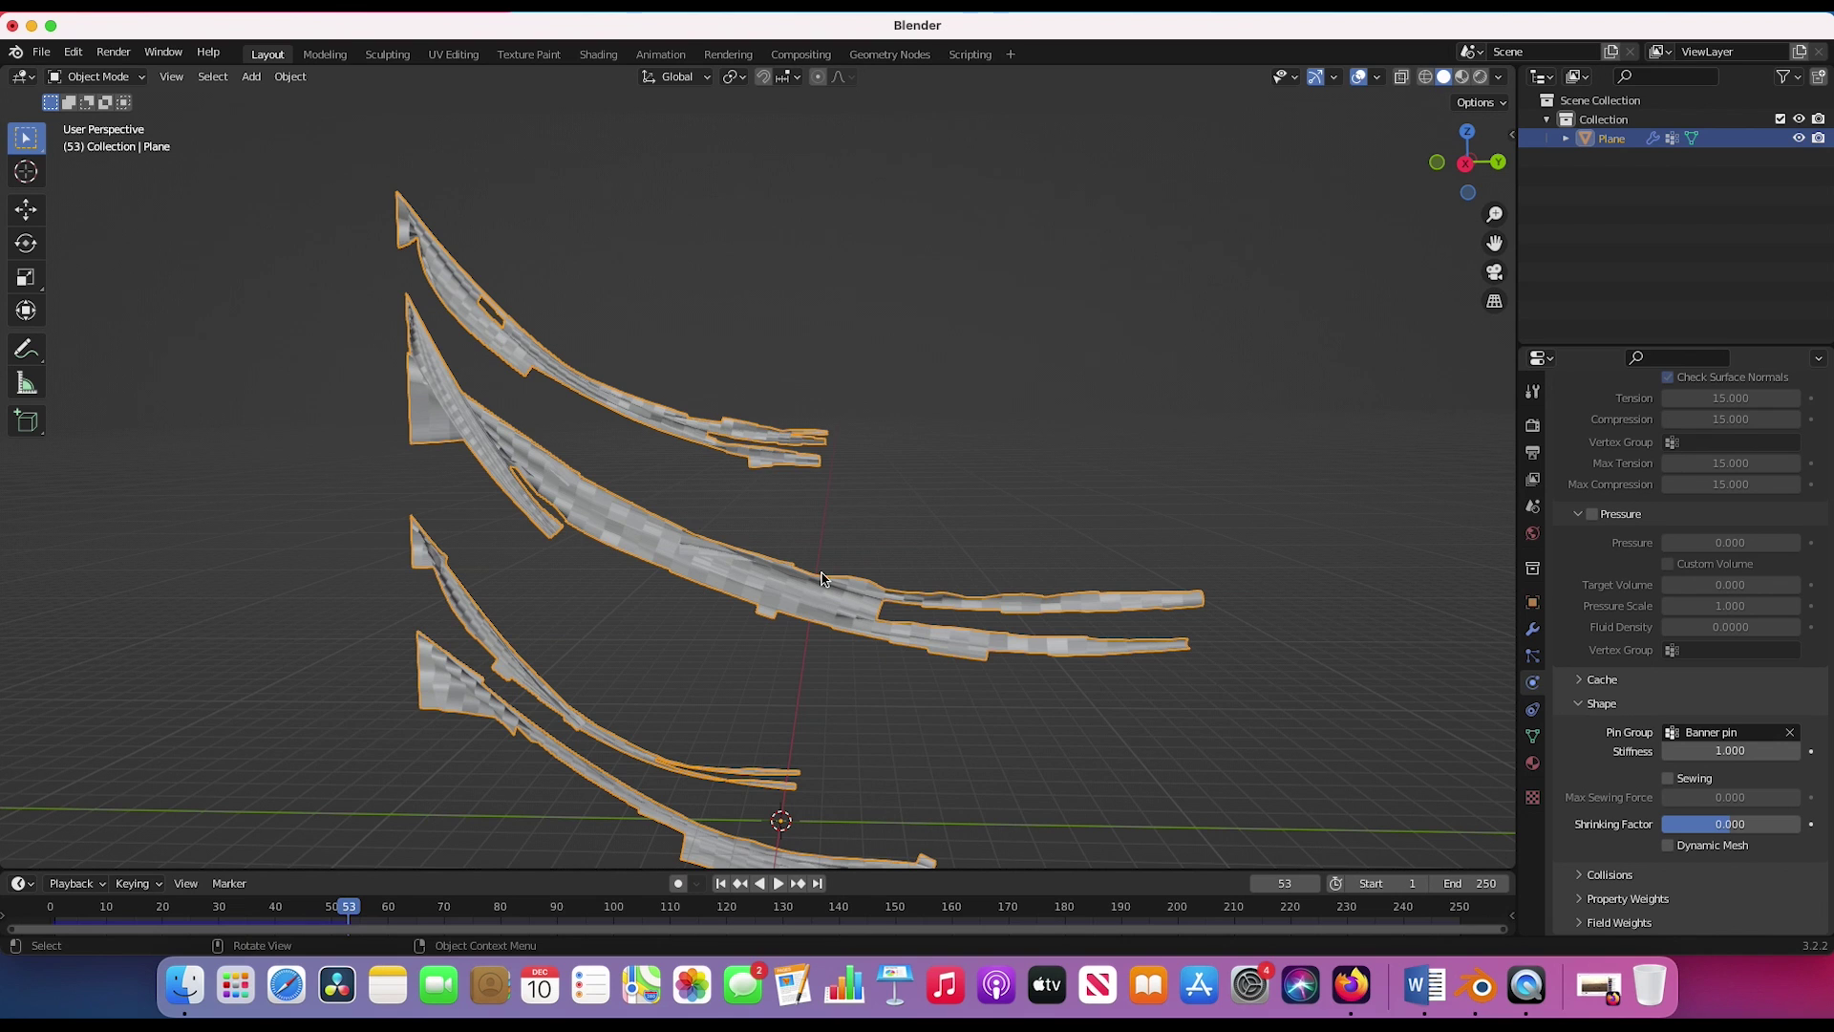
left_click(291, 76)
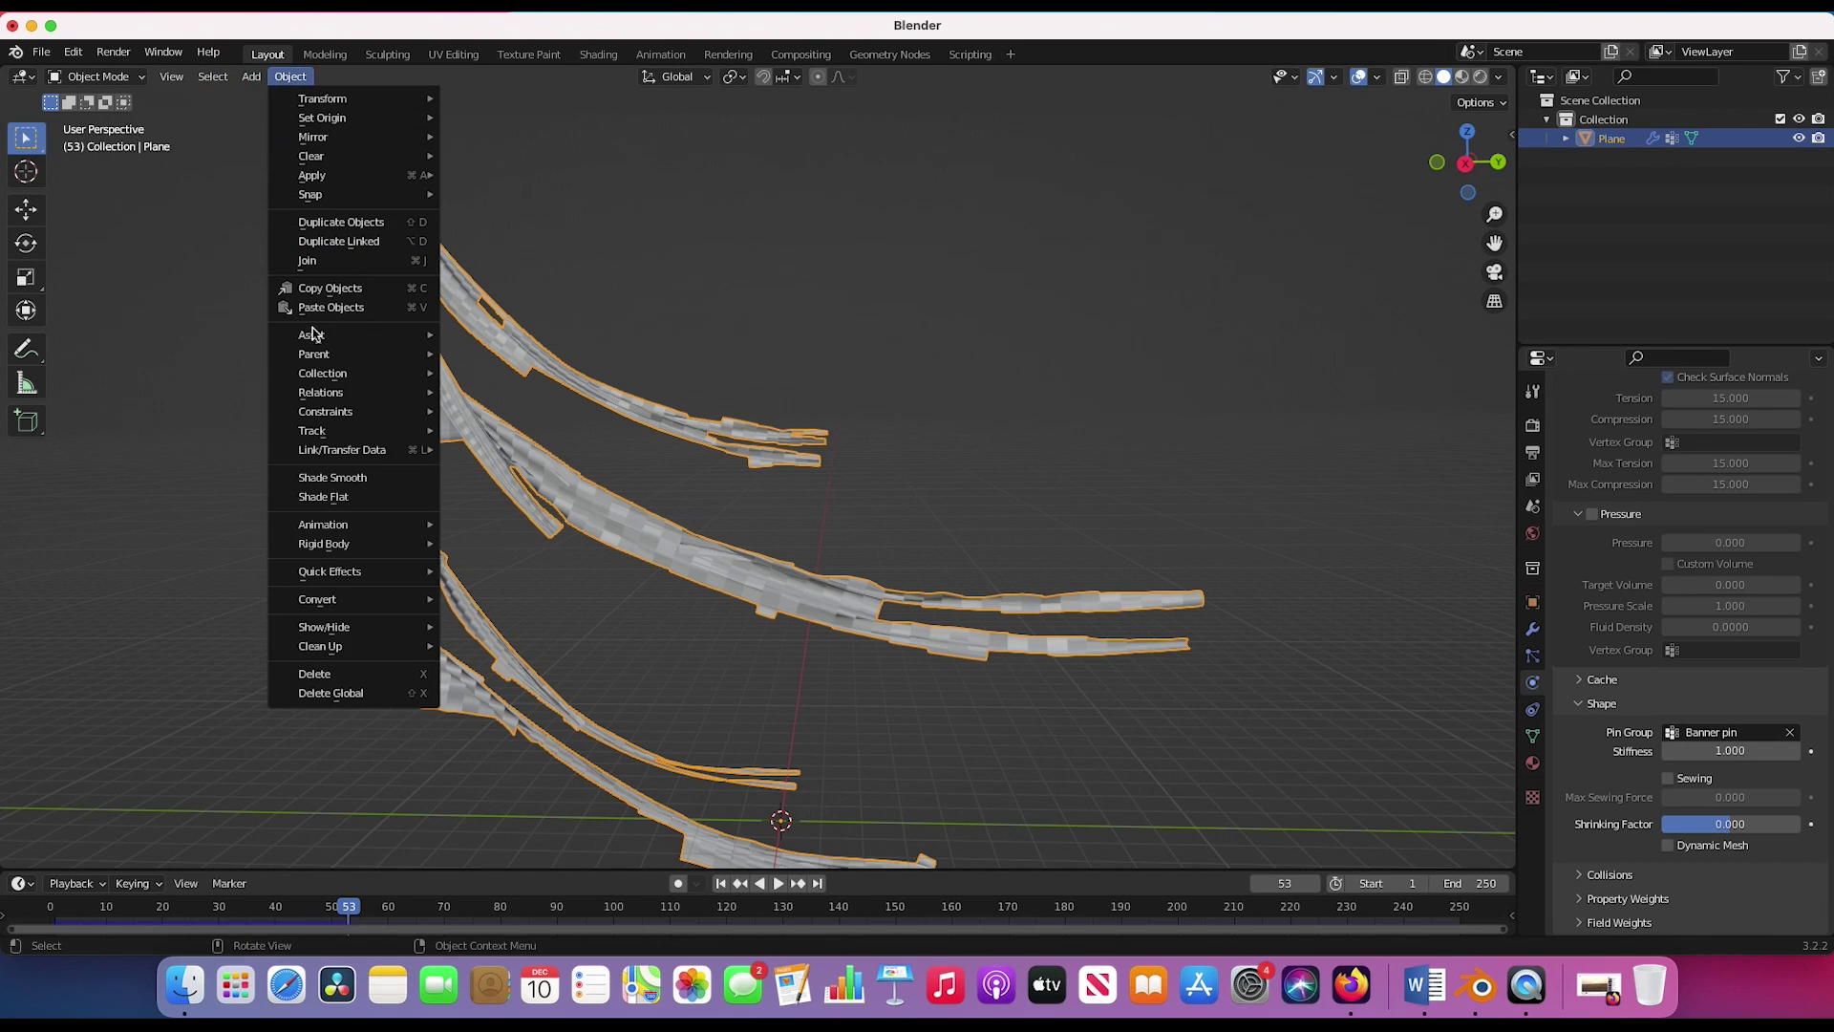
- Give the cloth strips smooth shading, deselect them, and orbit the view
left_click(335, 481)
left_click(800, 401)
scroll(800, 401, "down", 2)
scroll(802, 401, "right", 5)
middle_click_drag(800, 399, 487, 489)
middle_click_drag(765, 574, 777, 581)
- Add a Wind force field and rotate it toward the strips
key("shift+a")
mouse_move(716, 903)
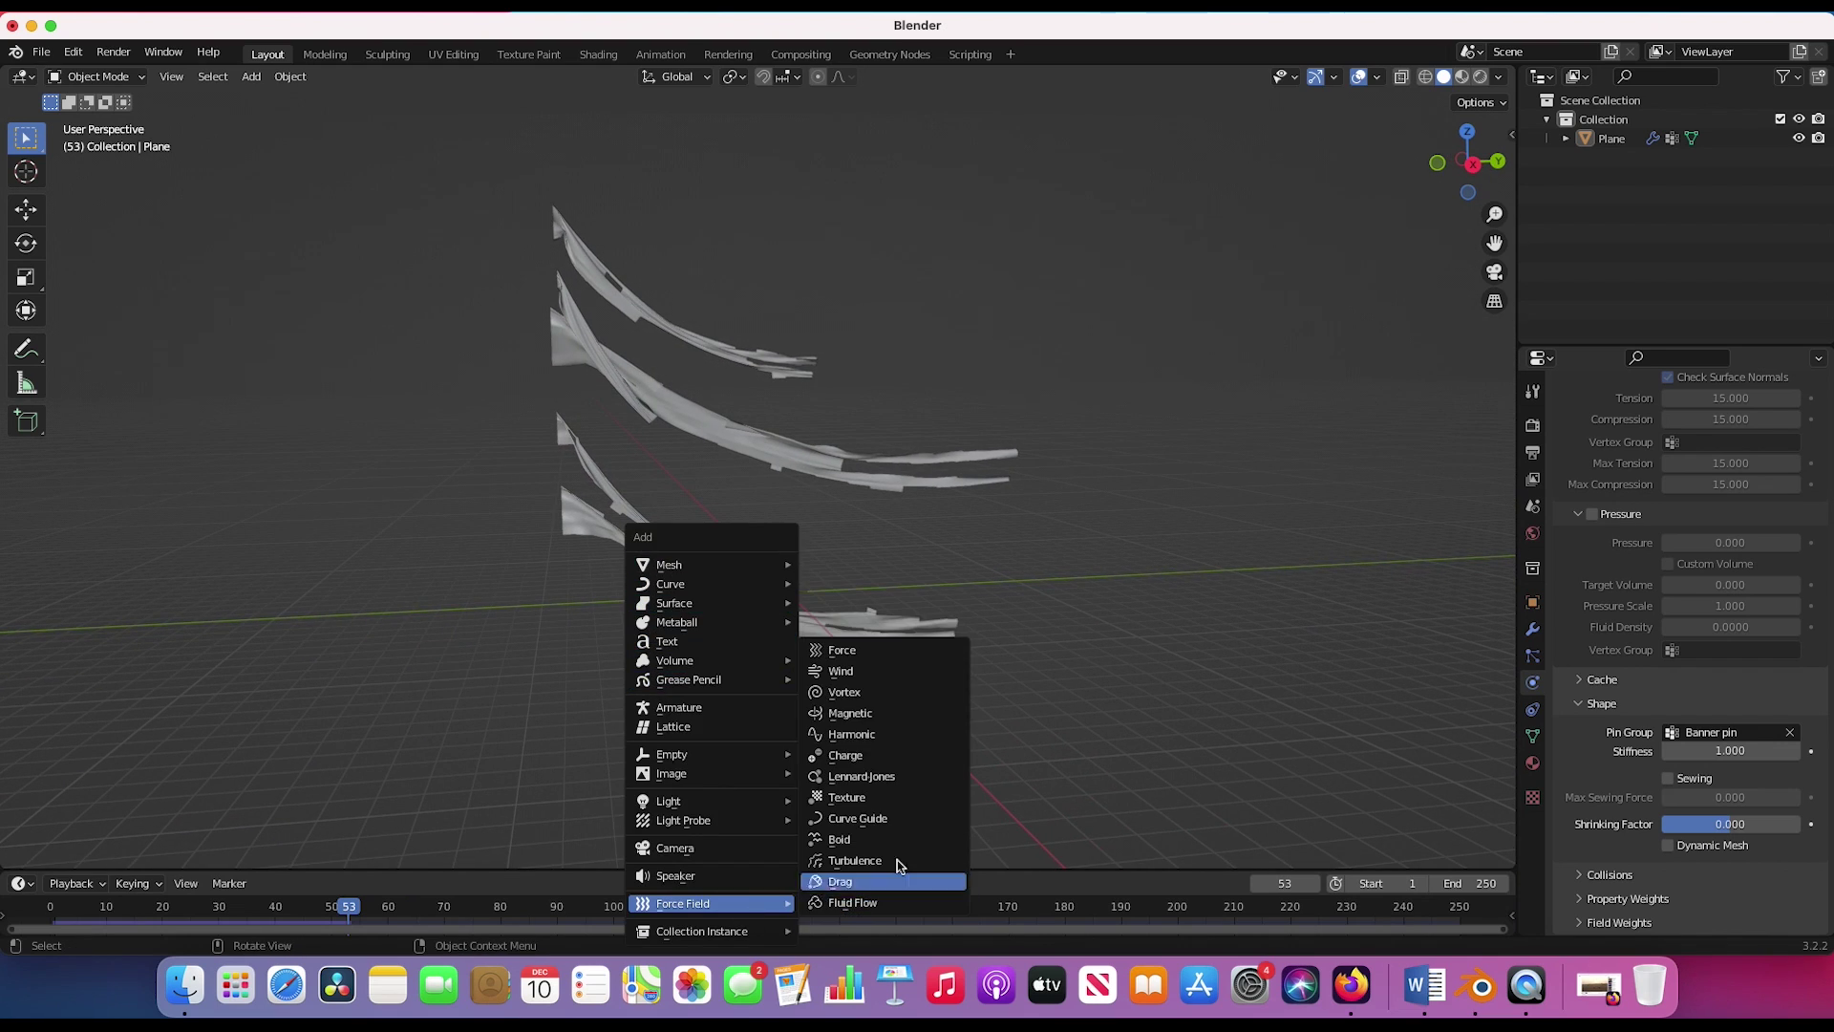
left_click(853, 671)
scroll(883, 662, "down", 2)
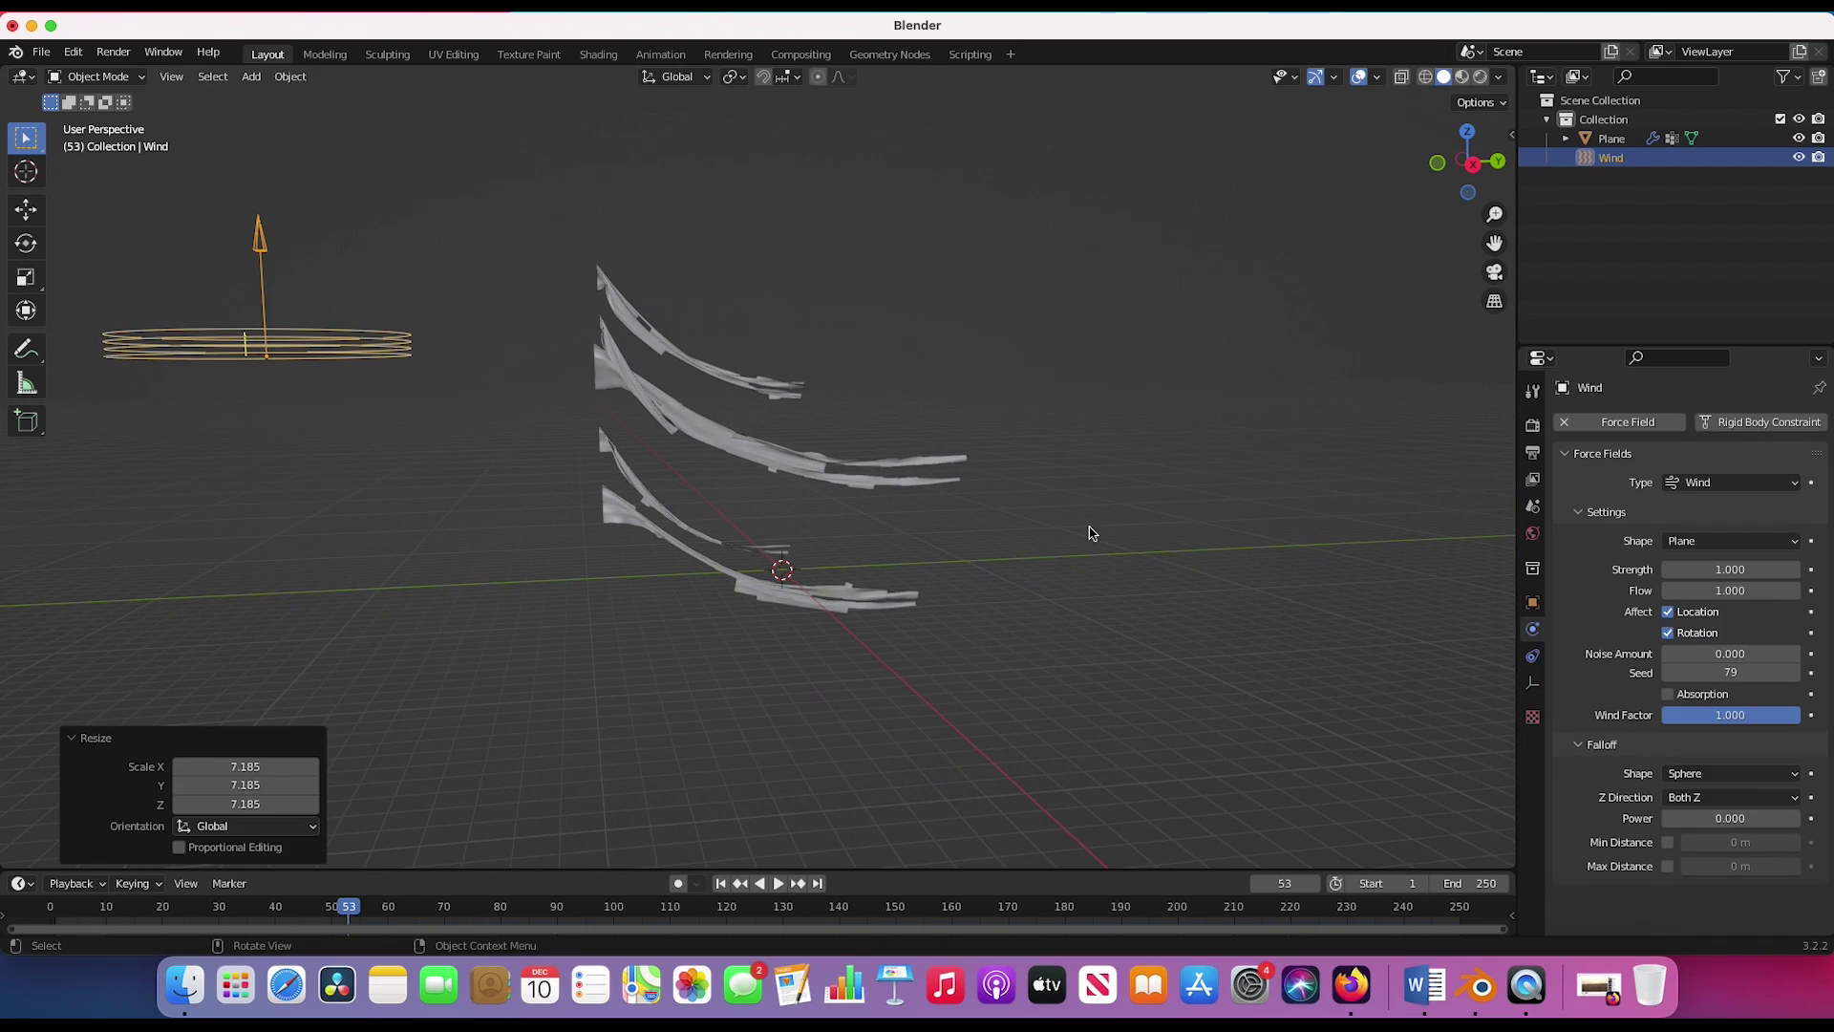
key("r")
left_click(742, 831)
middle_click_drag(849, 584, 830, 547)
- Move the wind field far left of the strips and turn it about -6°
key("g")
left_click(823, 541)
key("g")
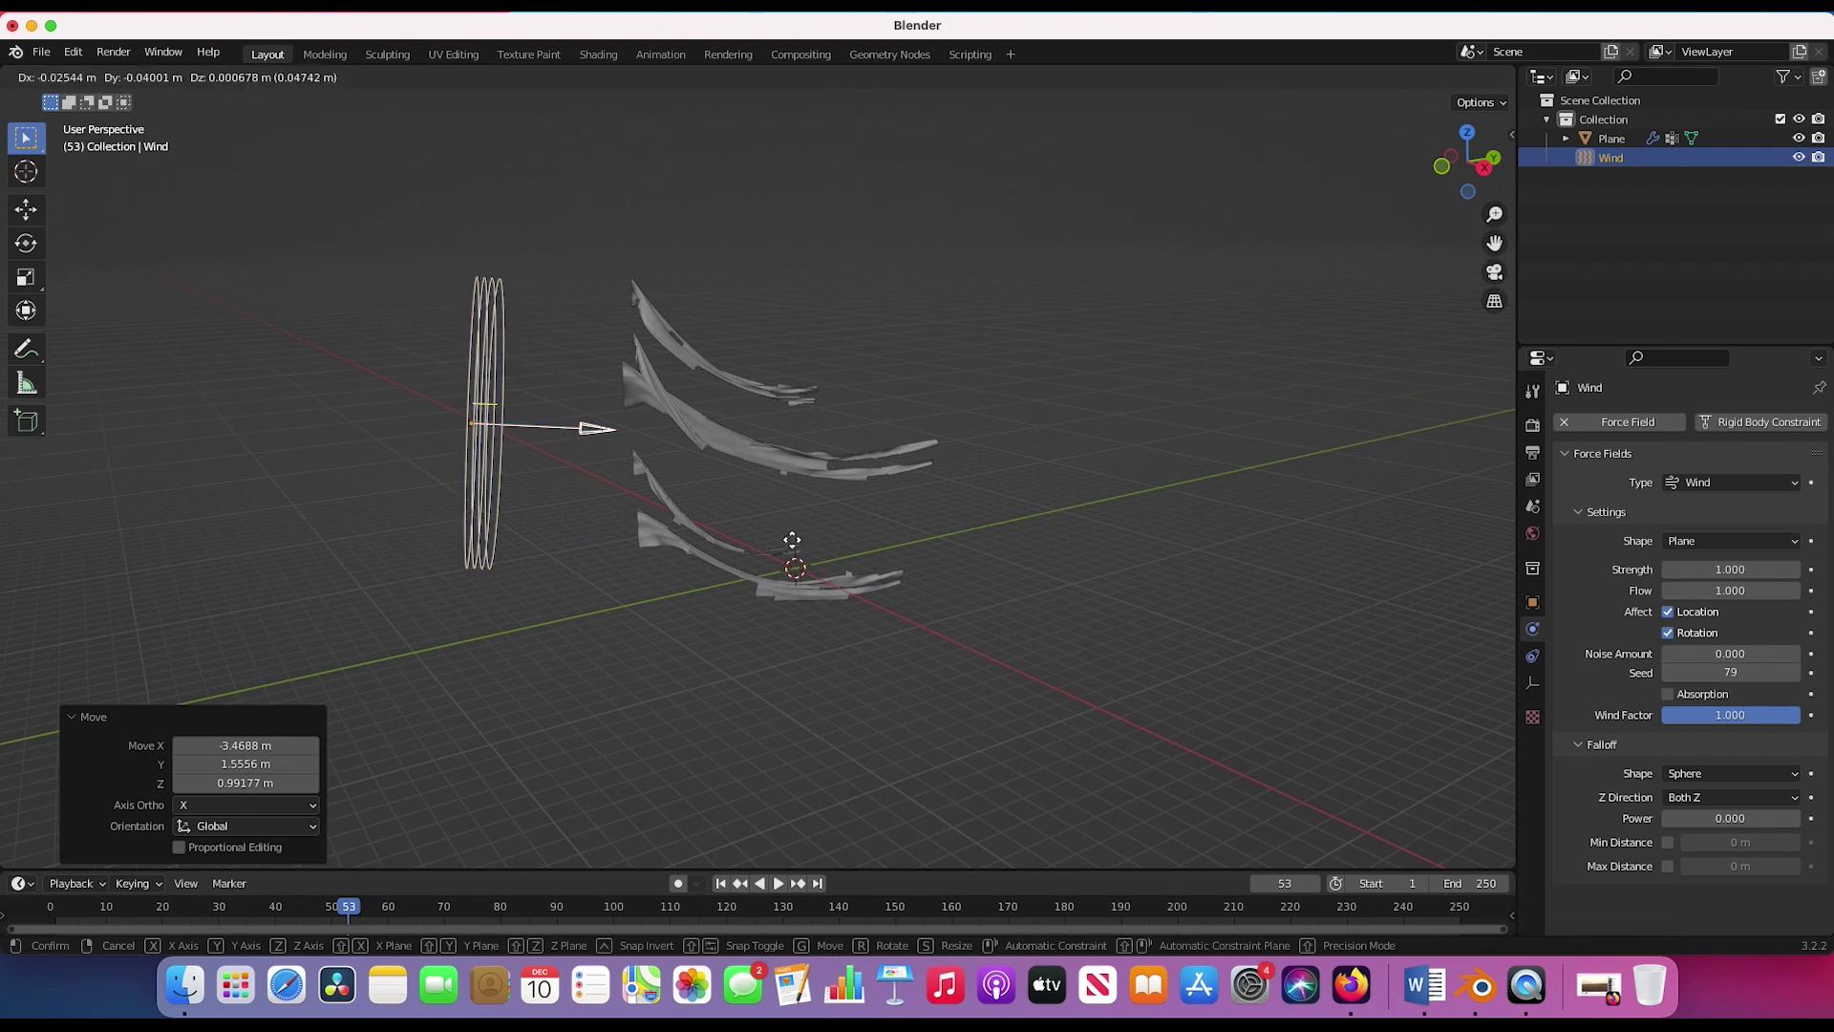
left_click(478, 487)
key("r")
left_click(808, 330)
middle_click_drag(807, 330, 820, 446)
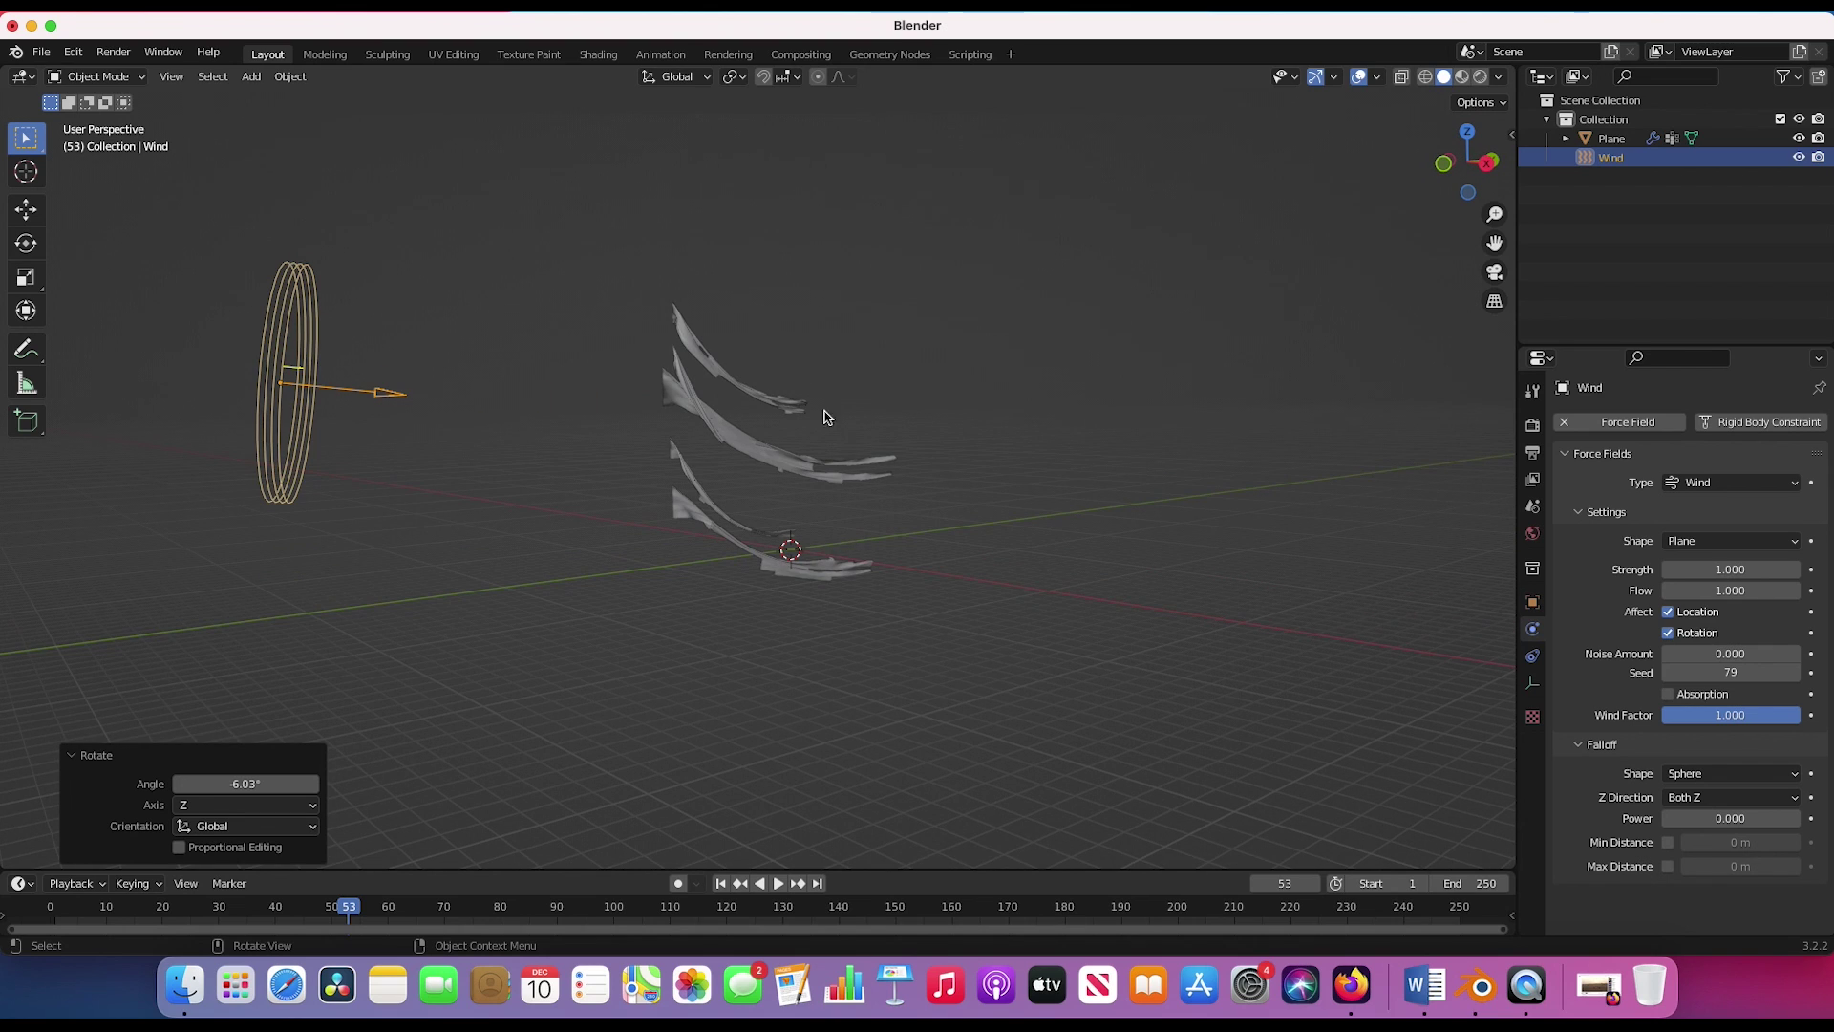
middle_click_drag(878, 507, 878, 508)
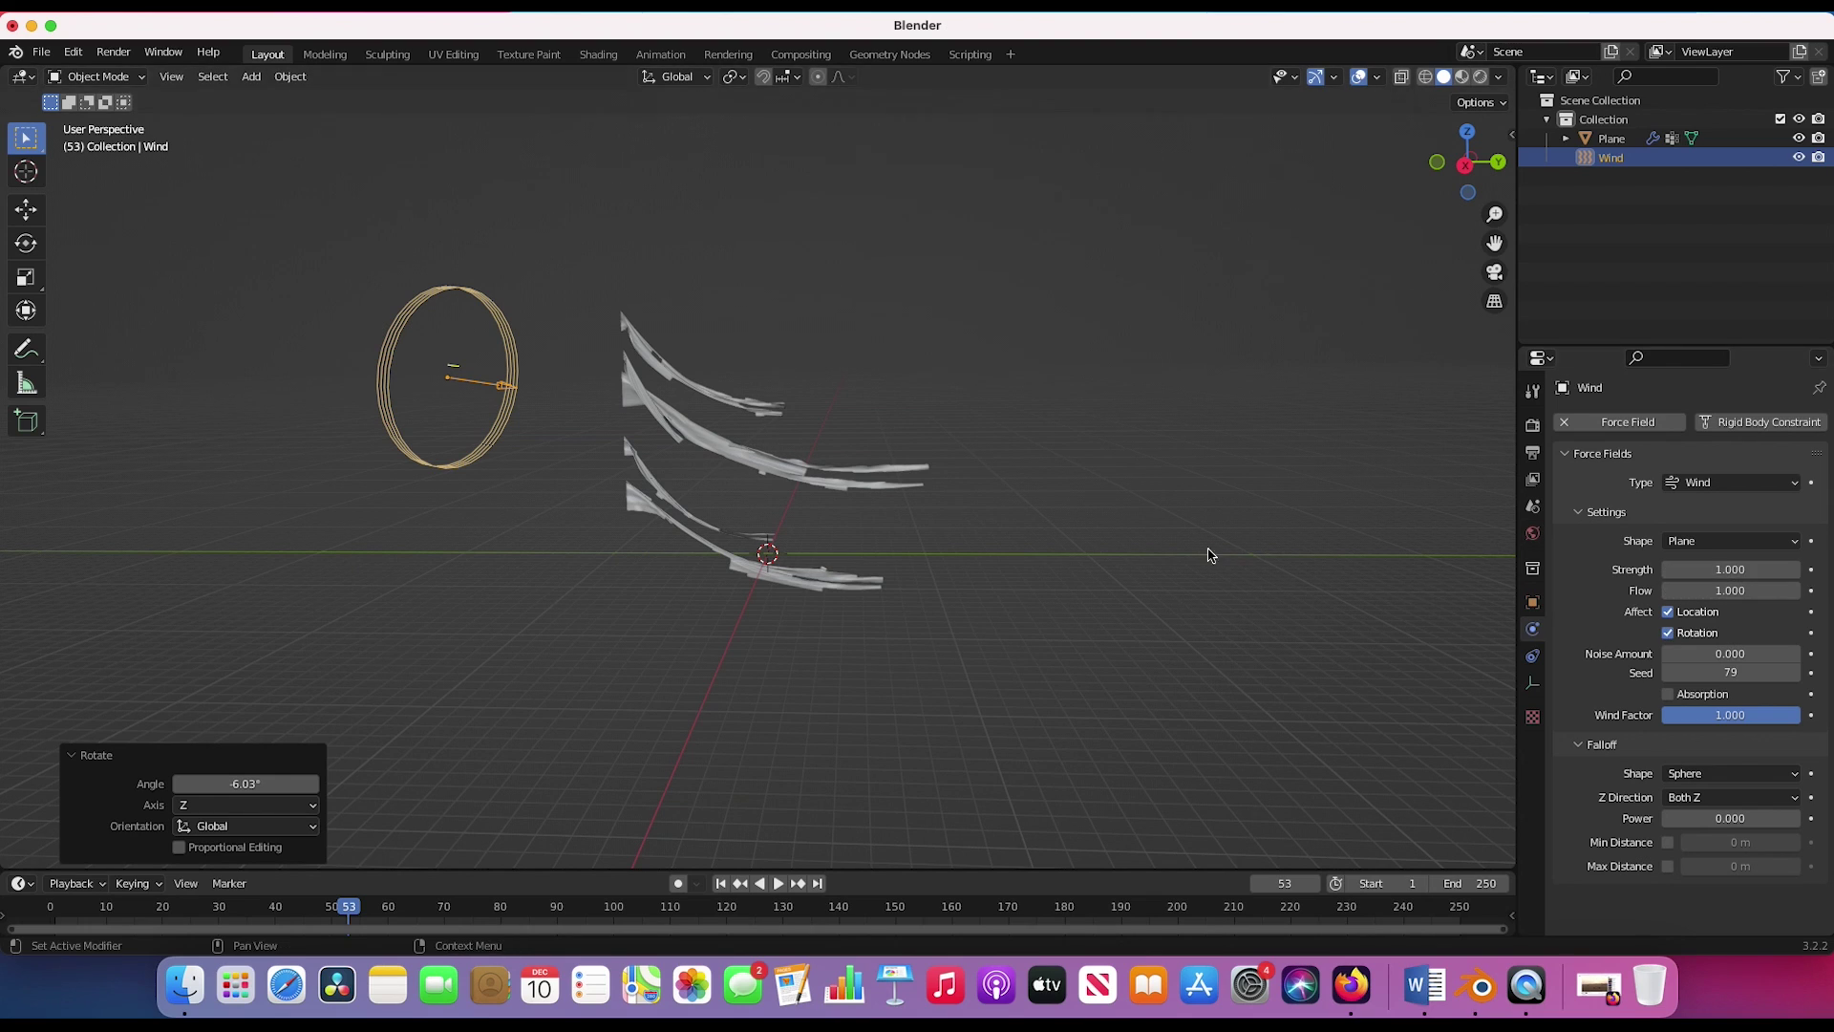
- Replay the simulation from frame 1 and set the wind Strength to 100
left_click(721, 883)
left_click(777, 886)
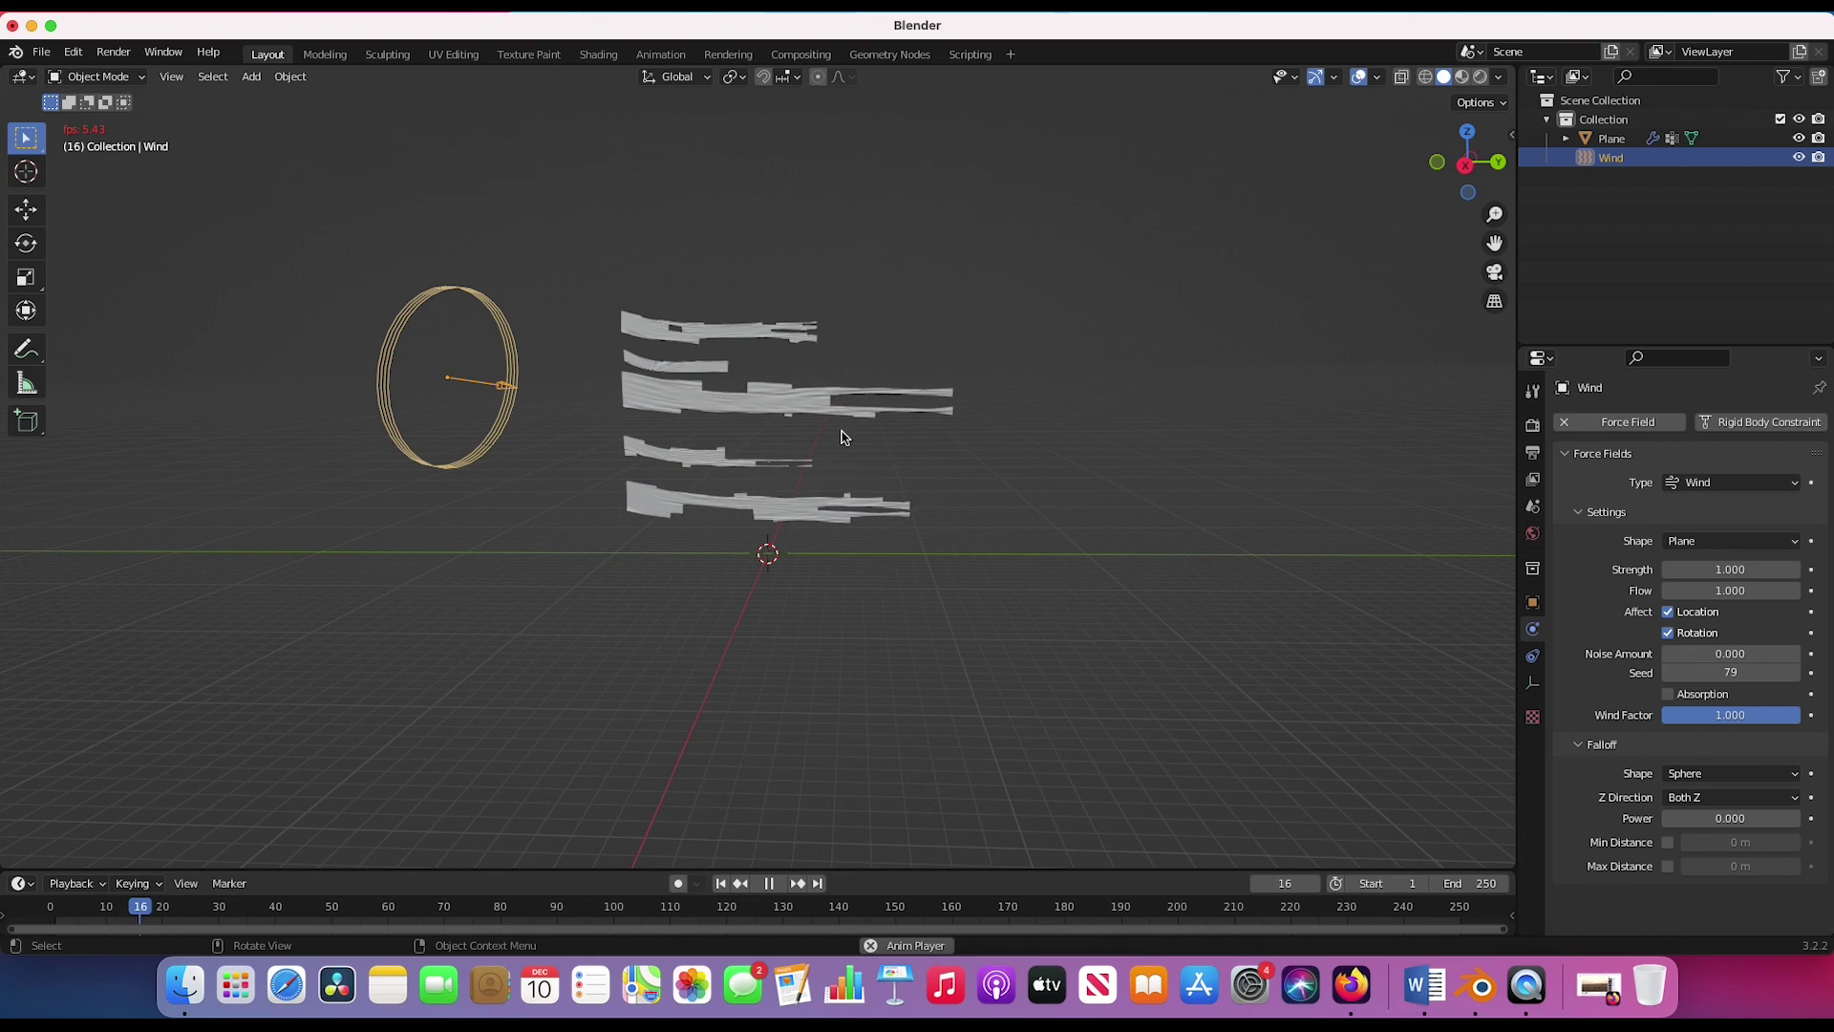
double_click(1723, 568)
type("100")
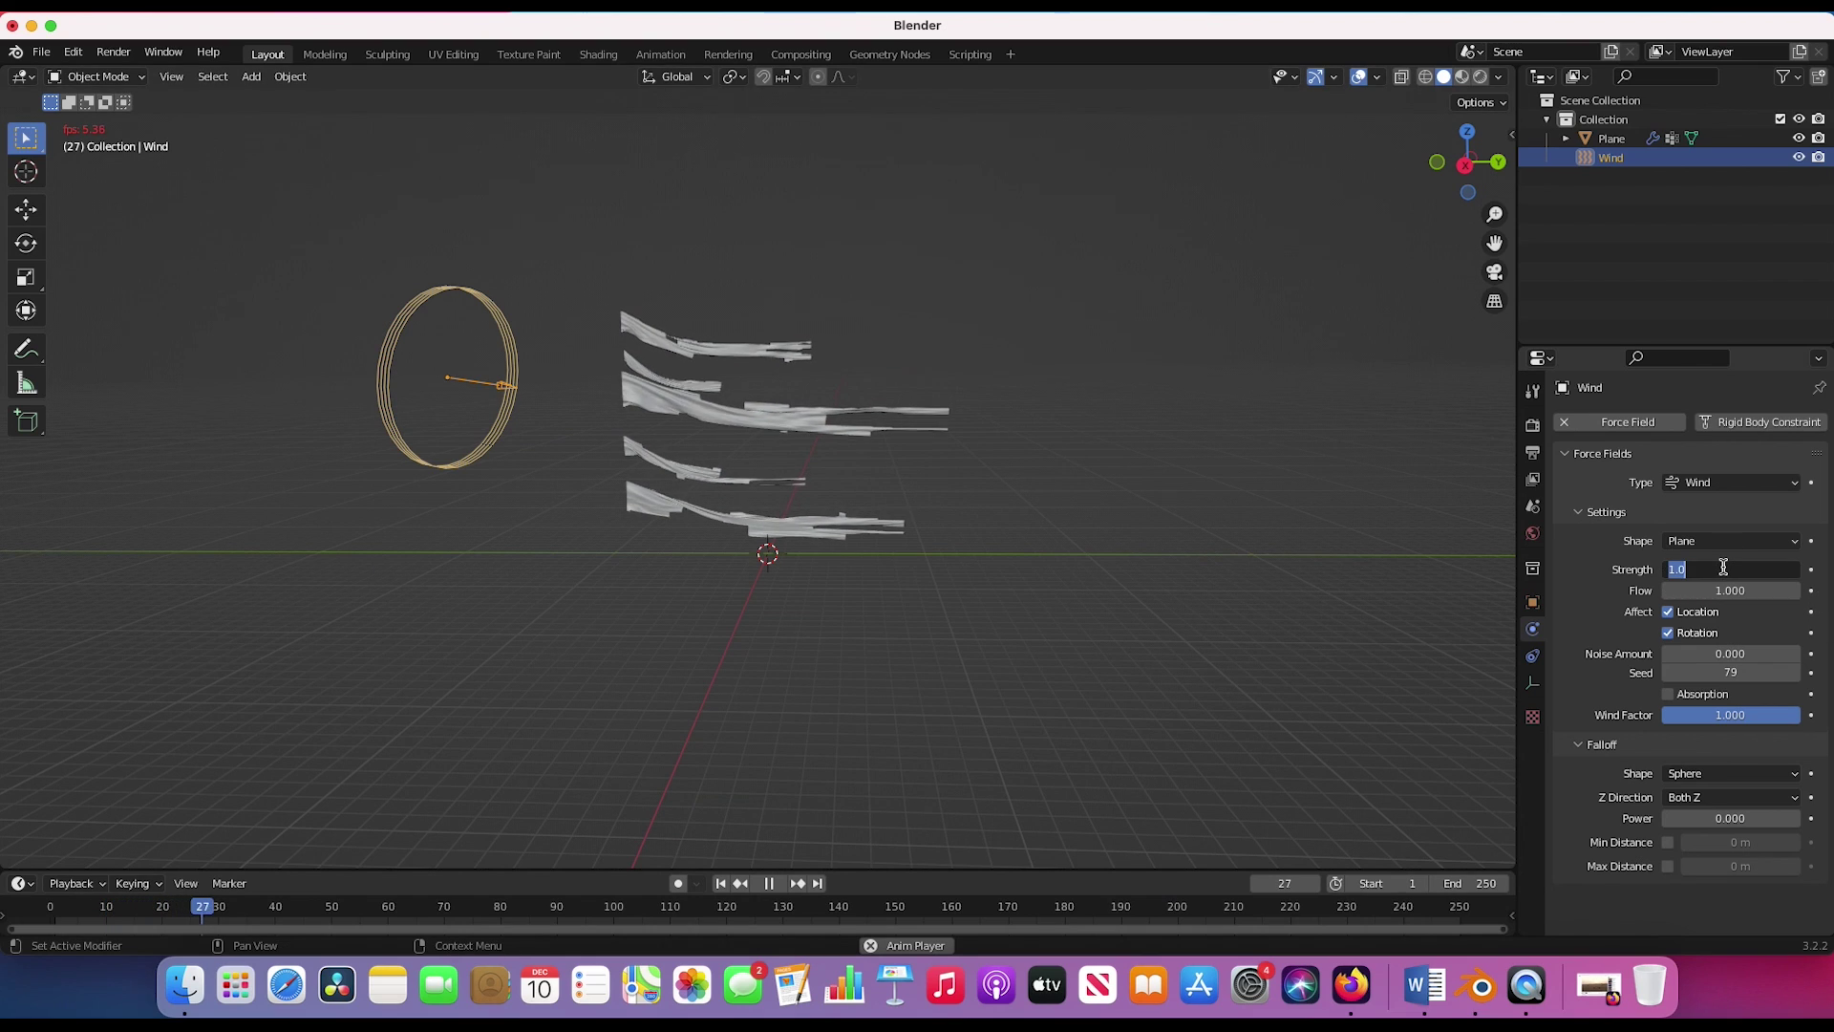
key("Return")
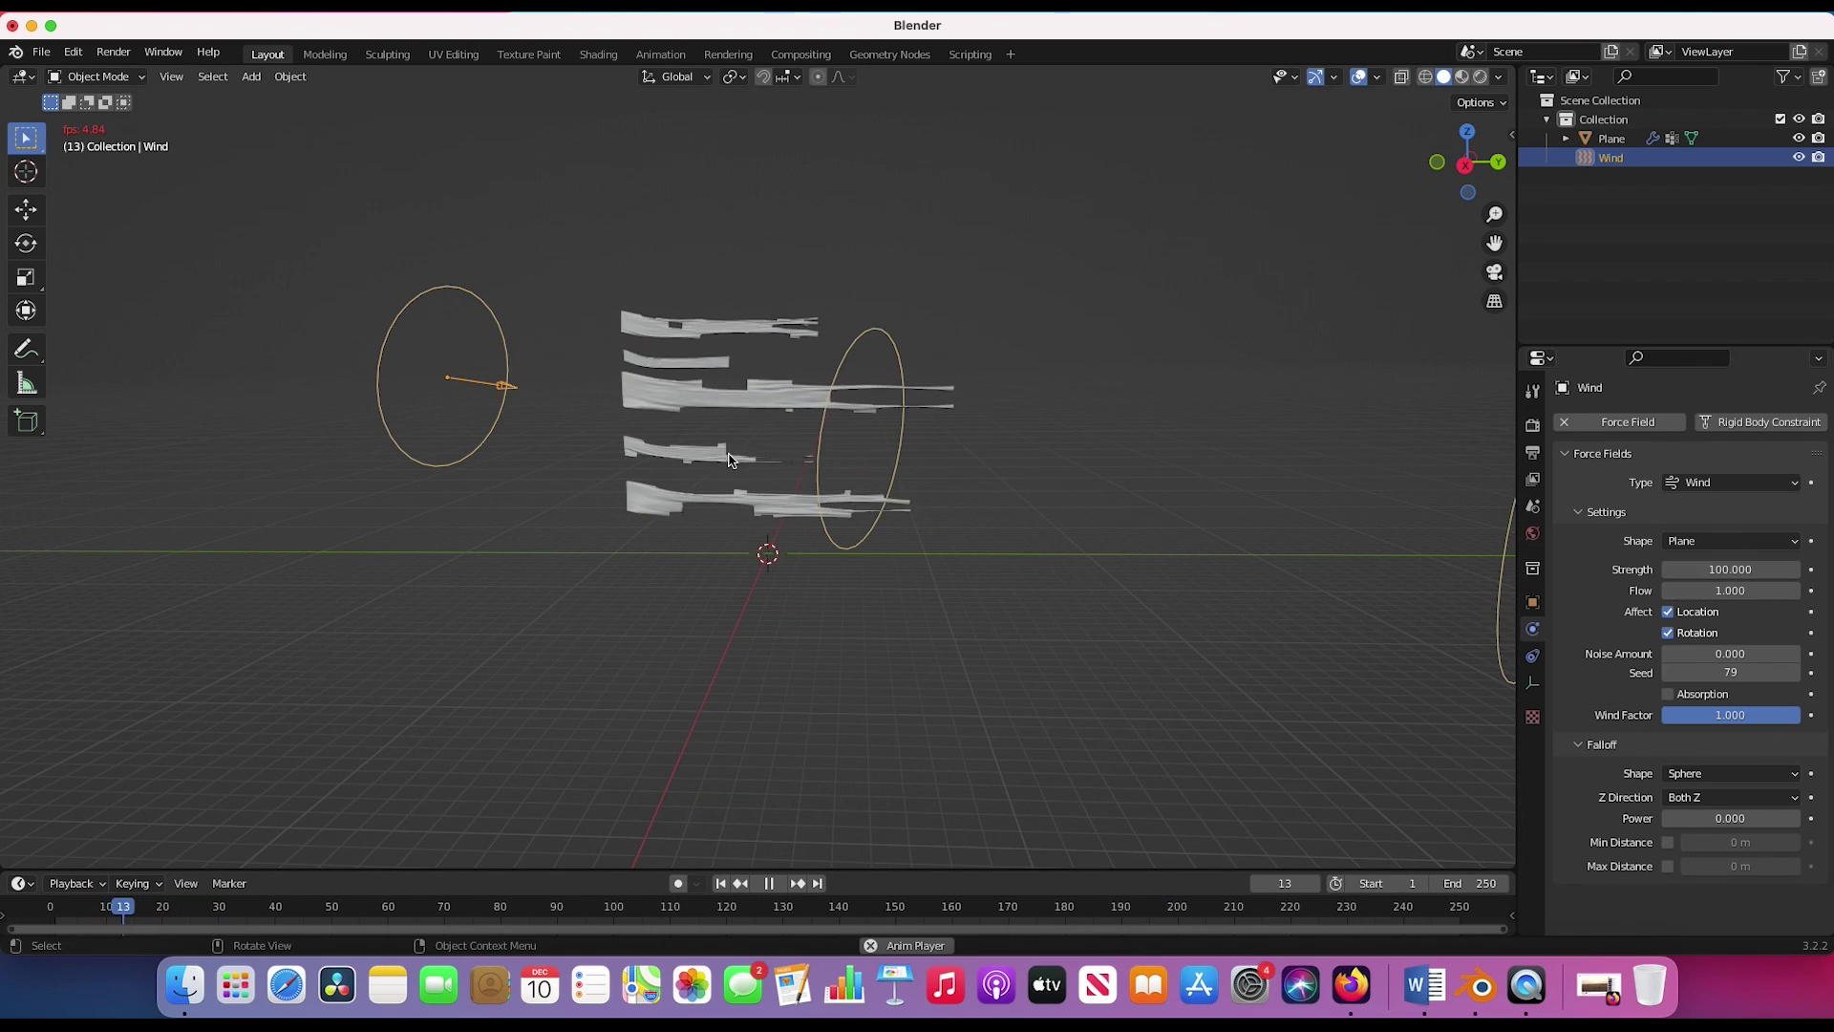
key("space")
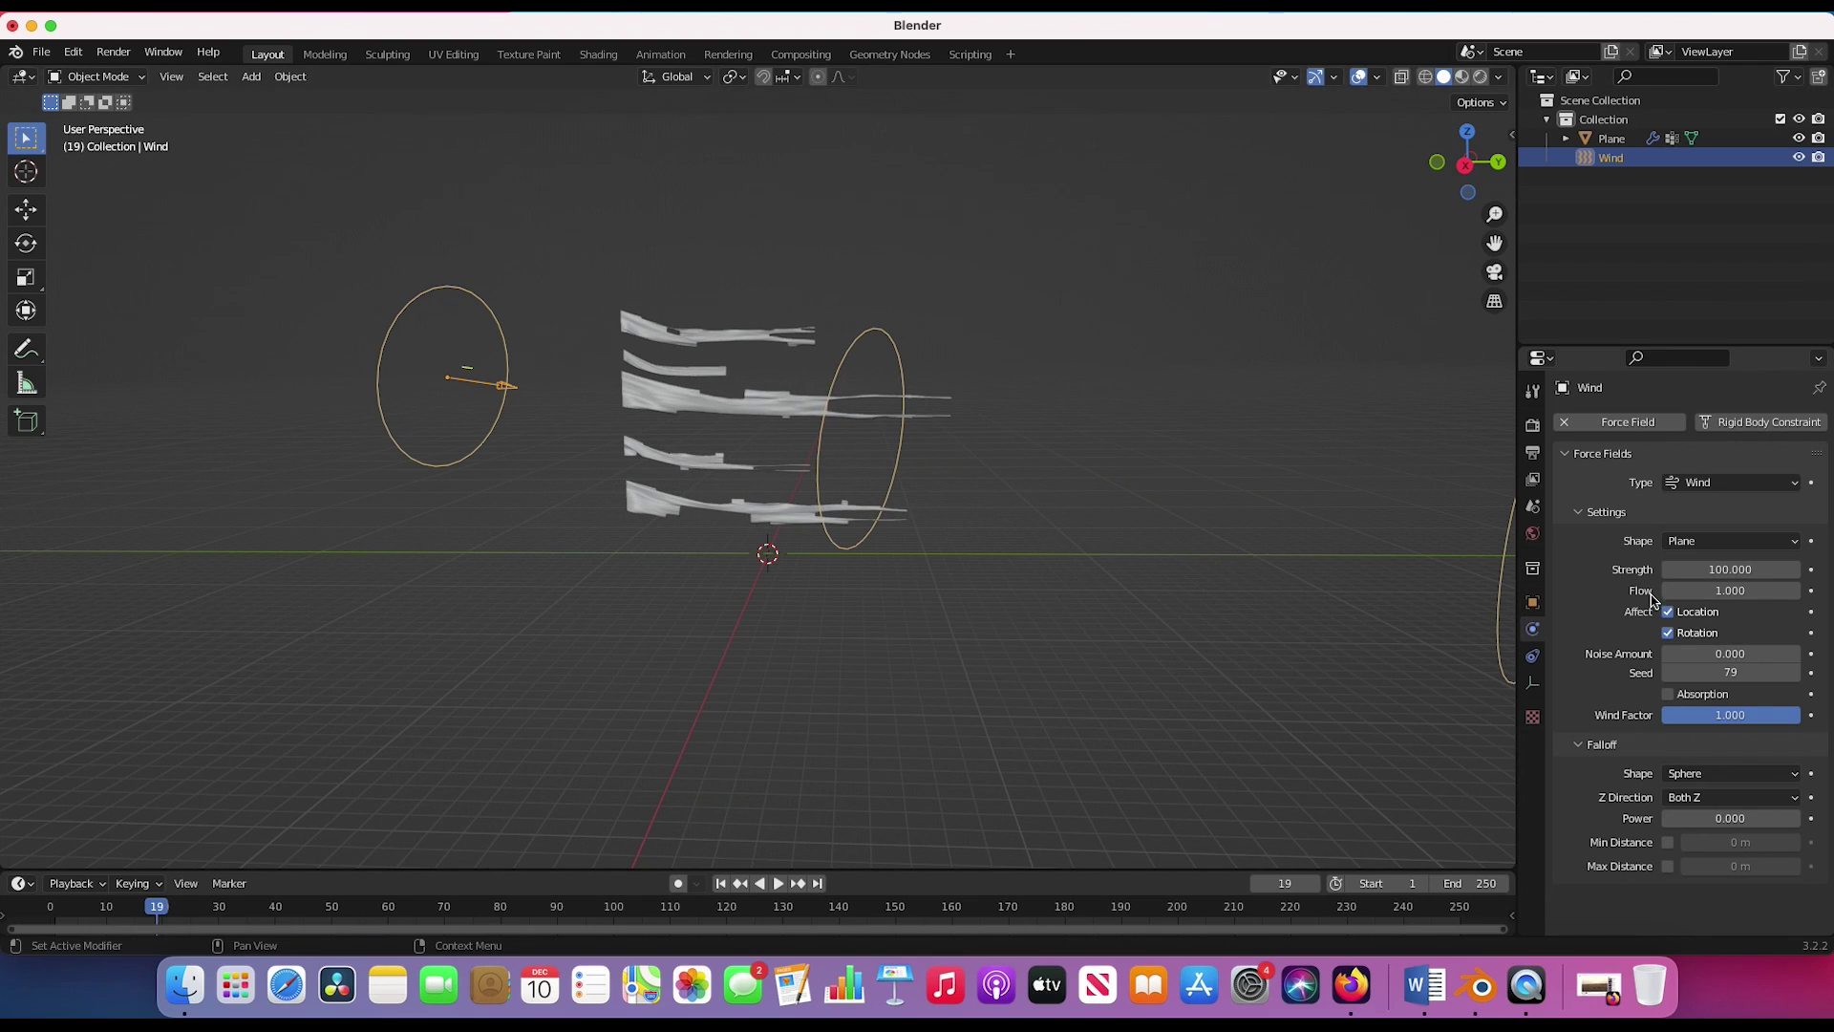
- Raise the wind Strength to 1000 and replay, stopping at frame 92
left_click(1729, 569)
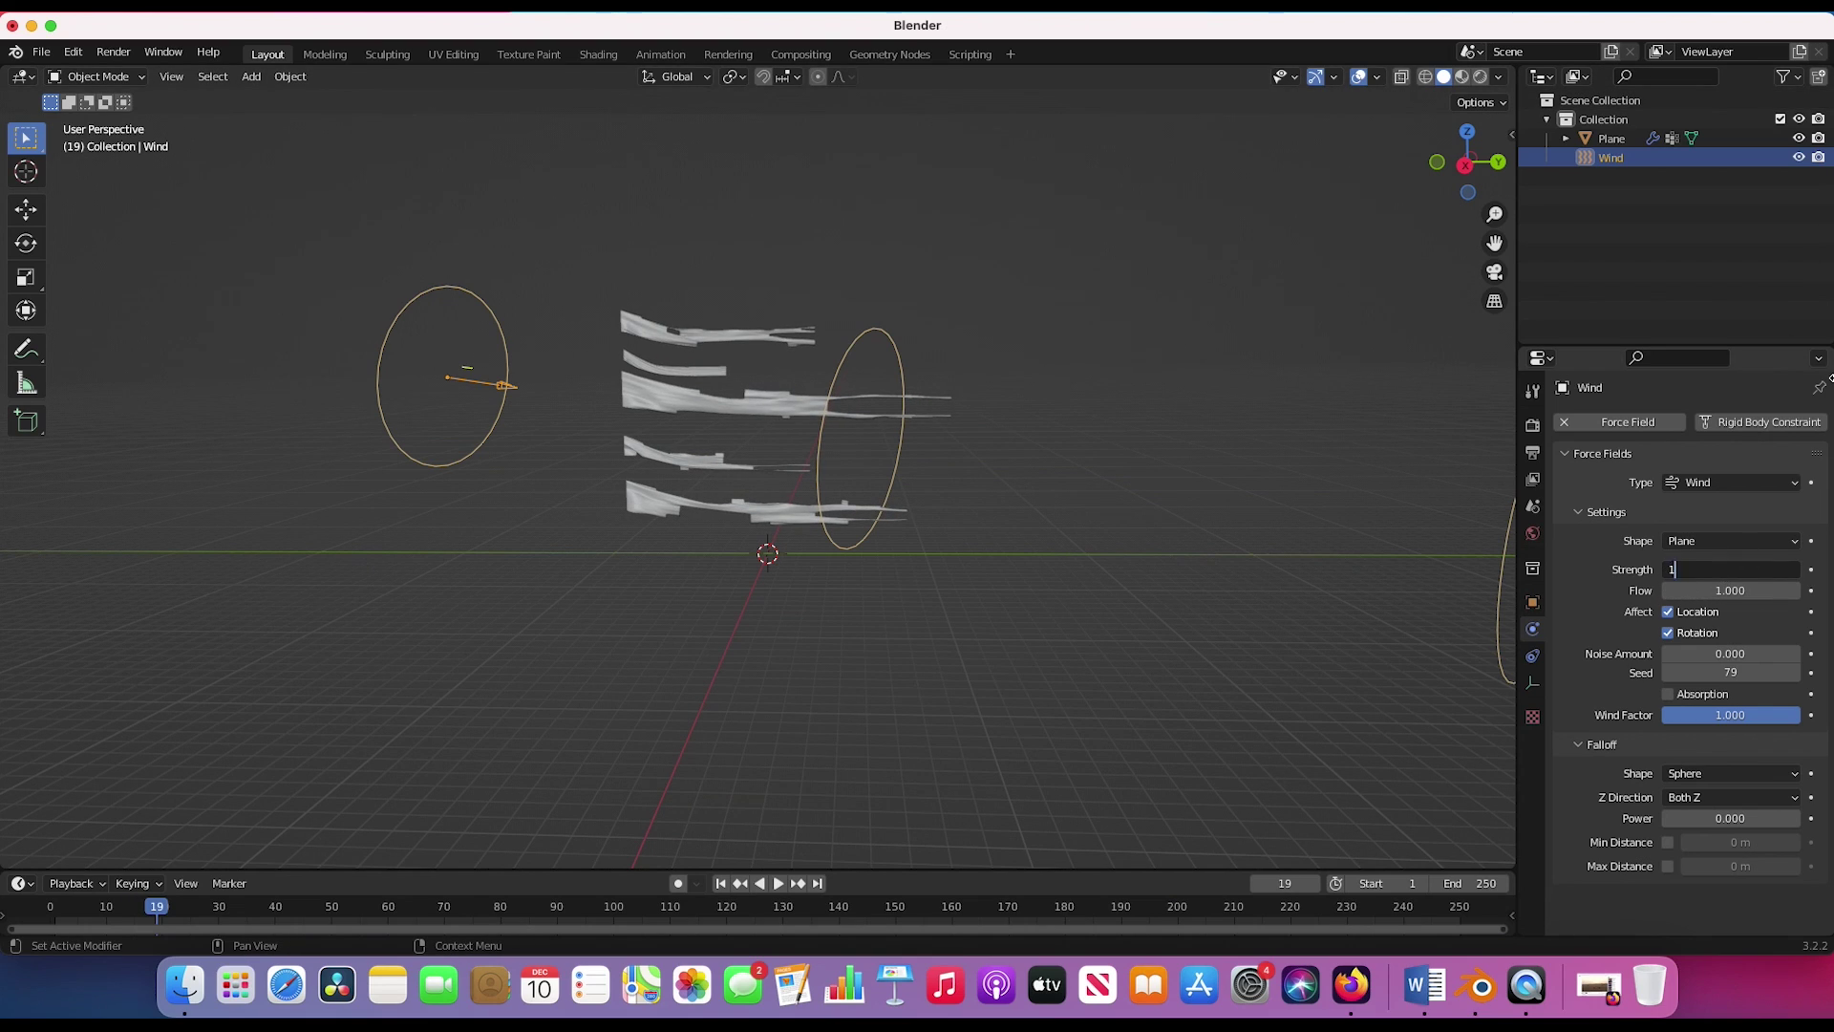
key("Return")
key("space")
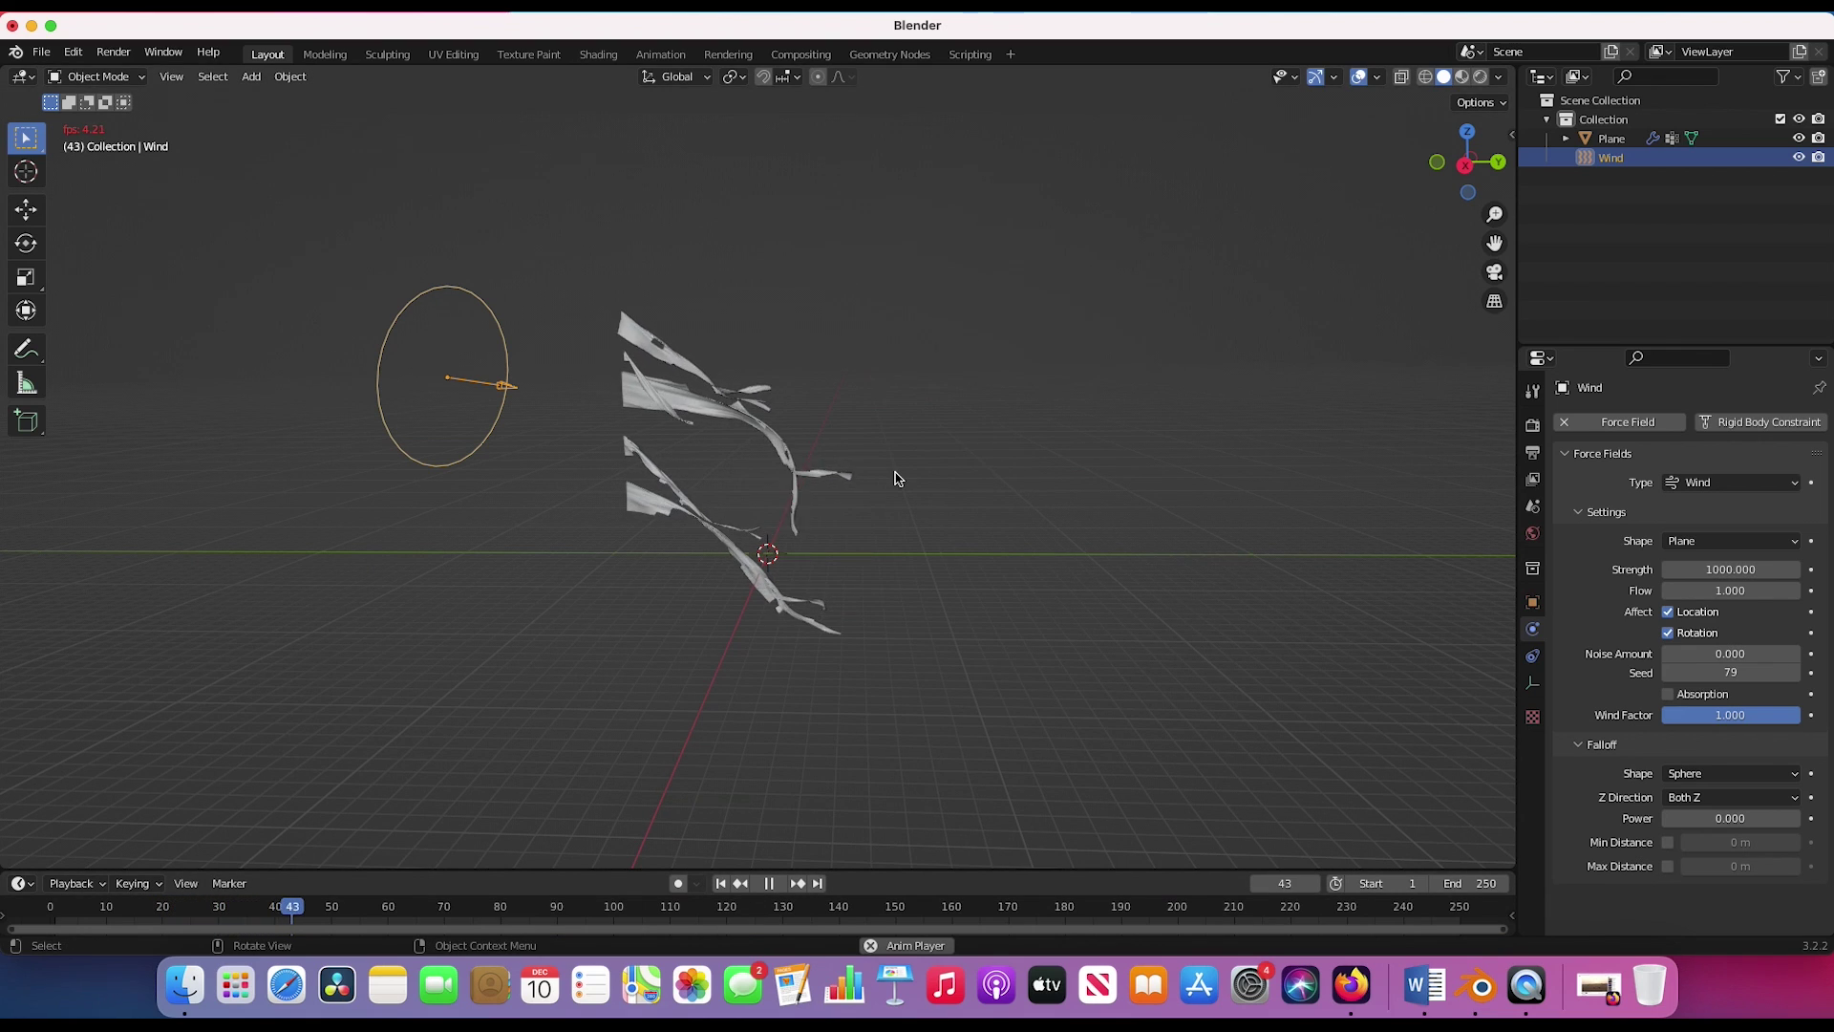
scroll(898, 479, "right", 10)
scroll(898, 478, "left", 8)
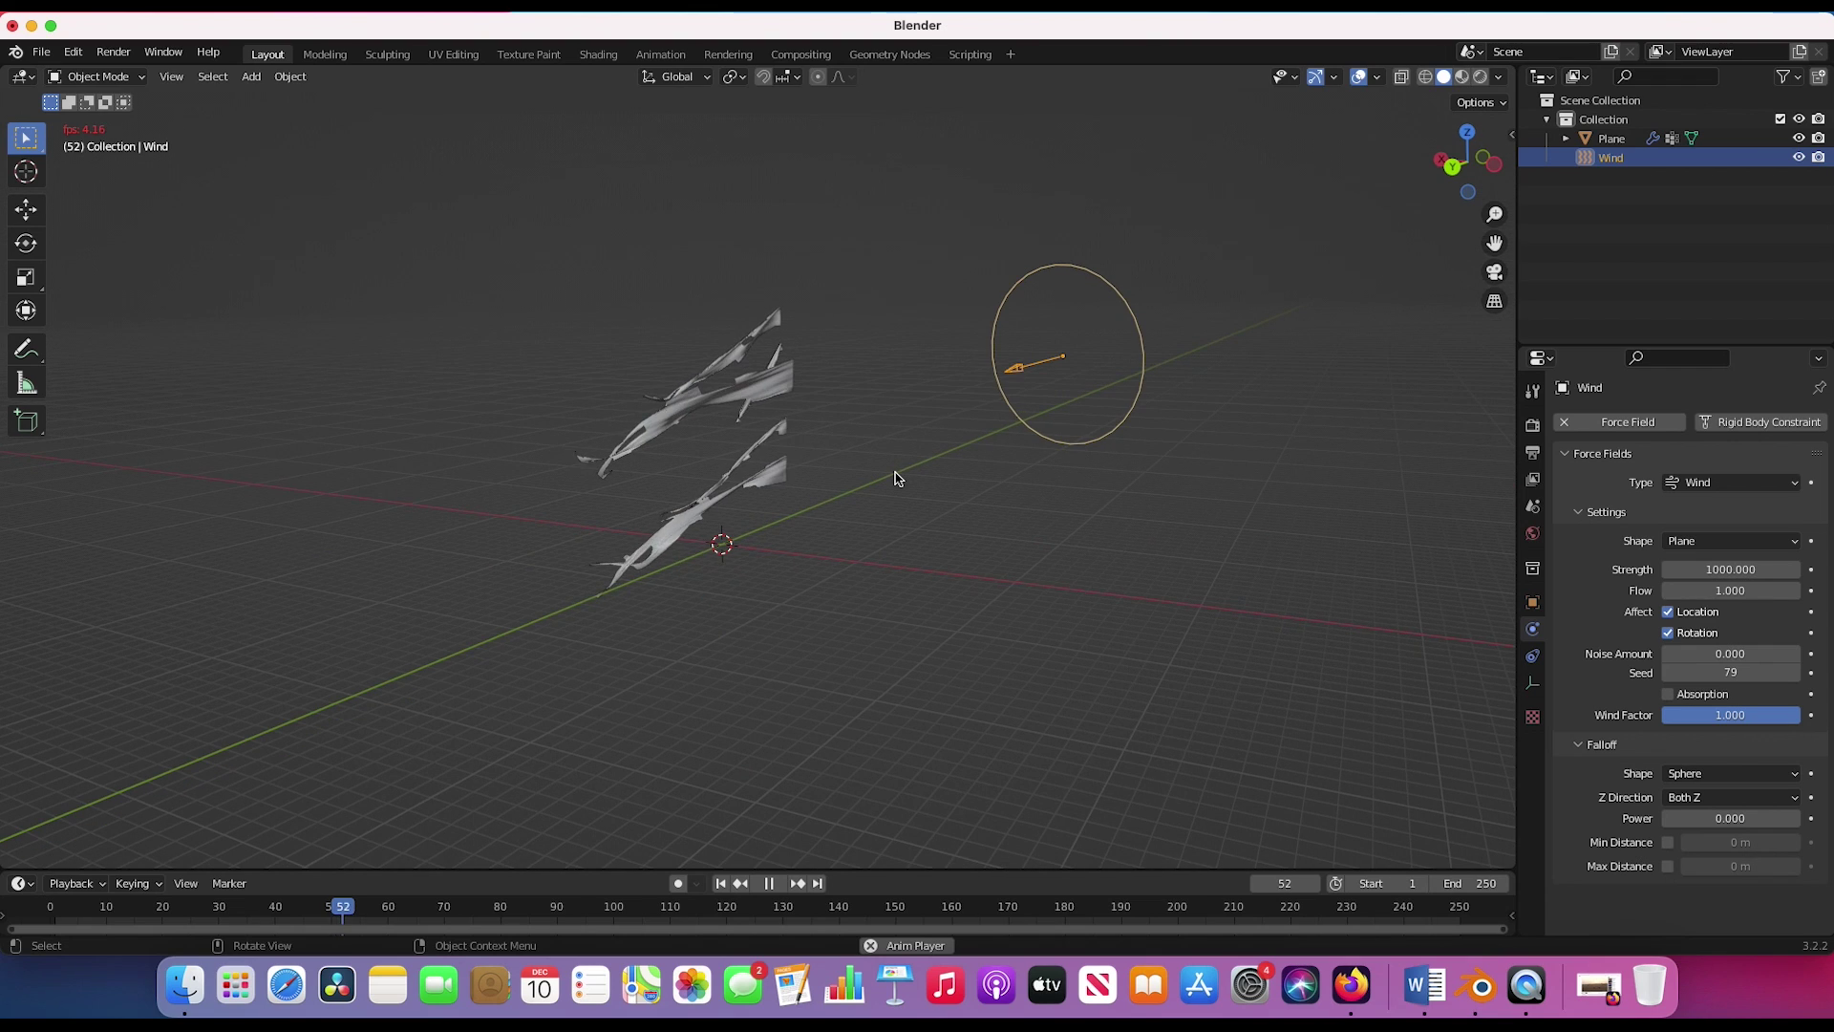
scroll(613, 489, "left", 10)
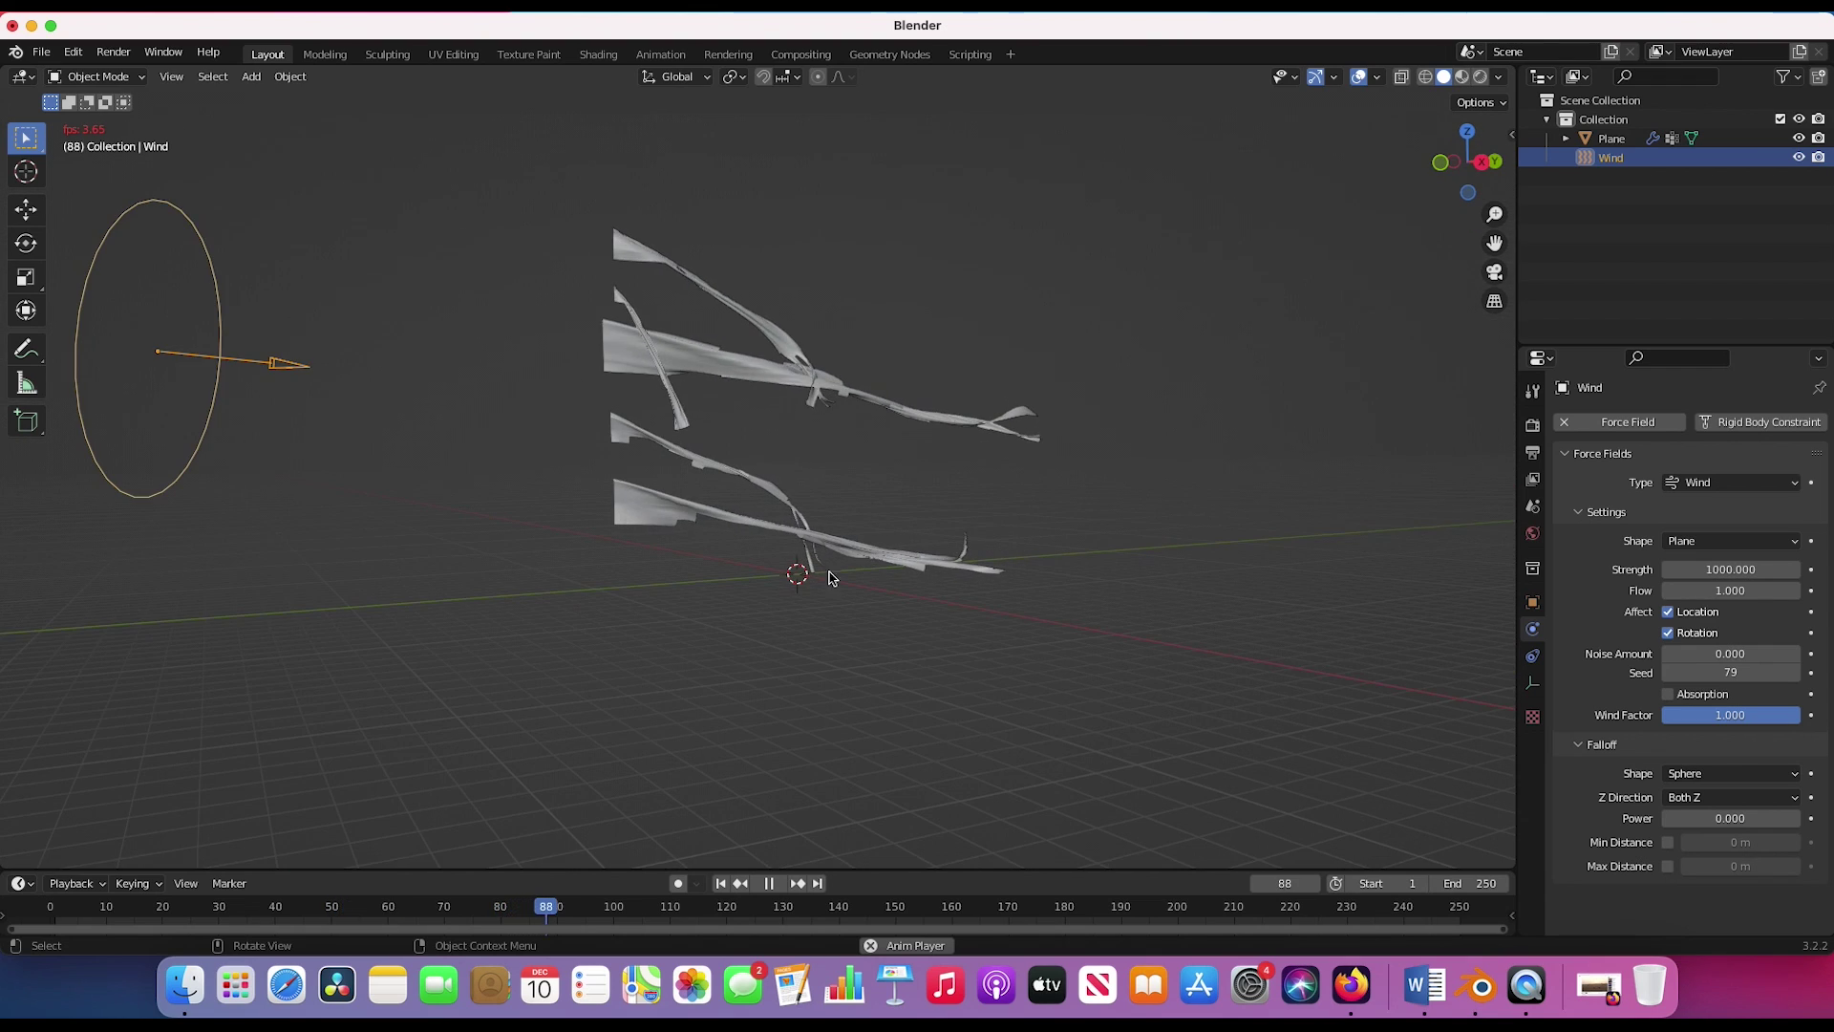
key("space")
scroll(984, 510, "right", 10)
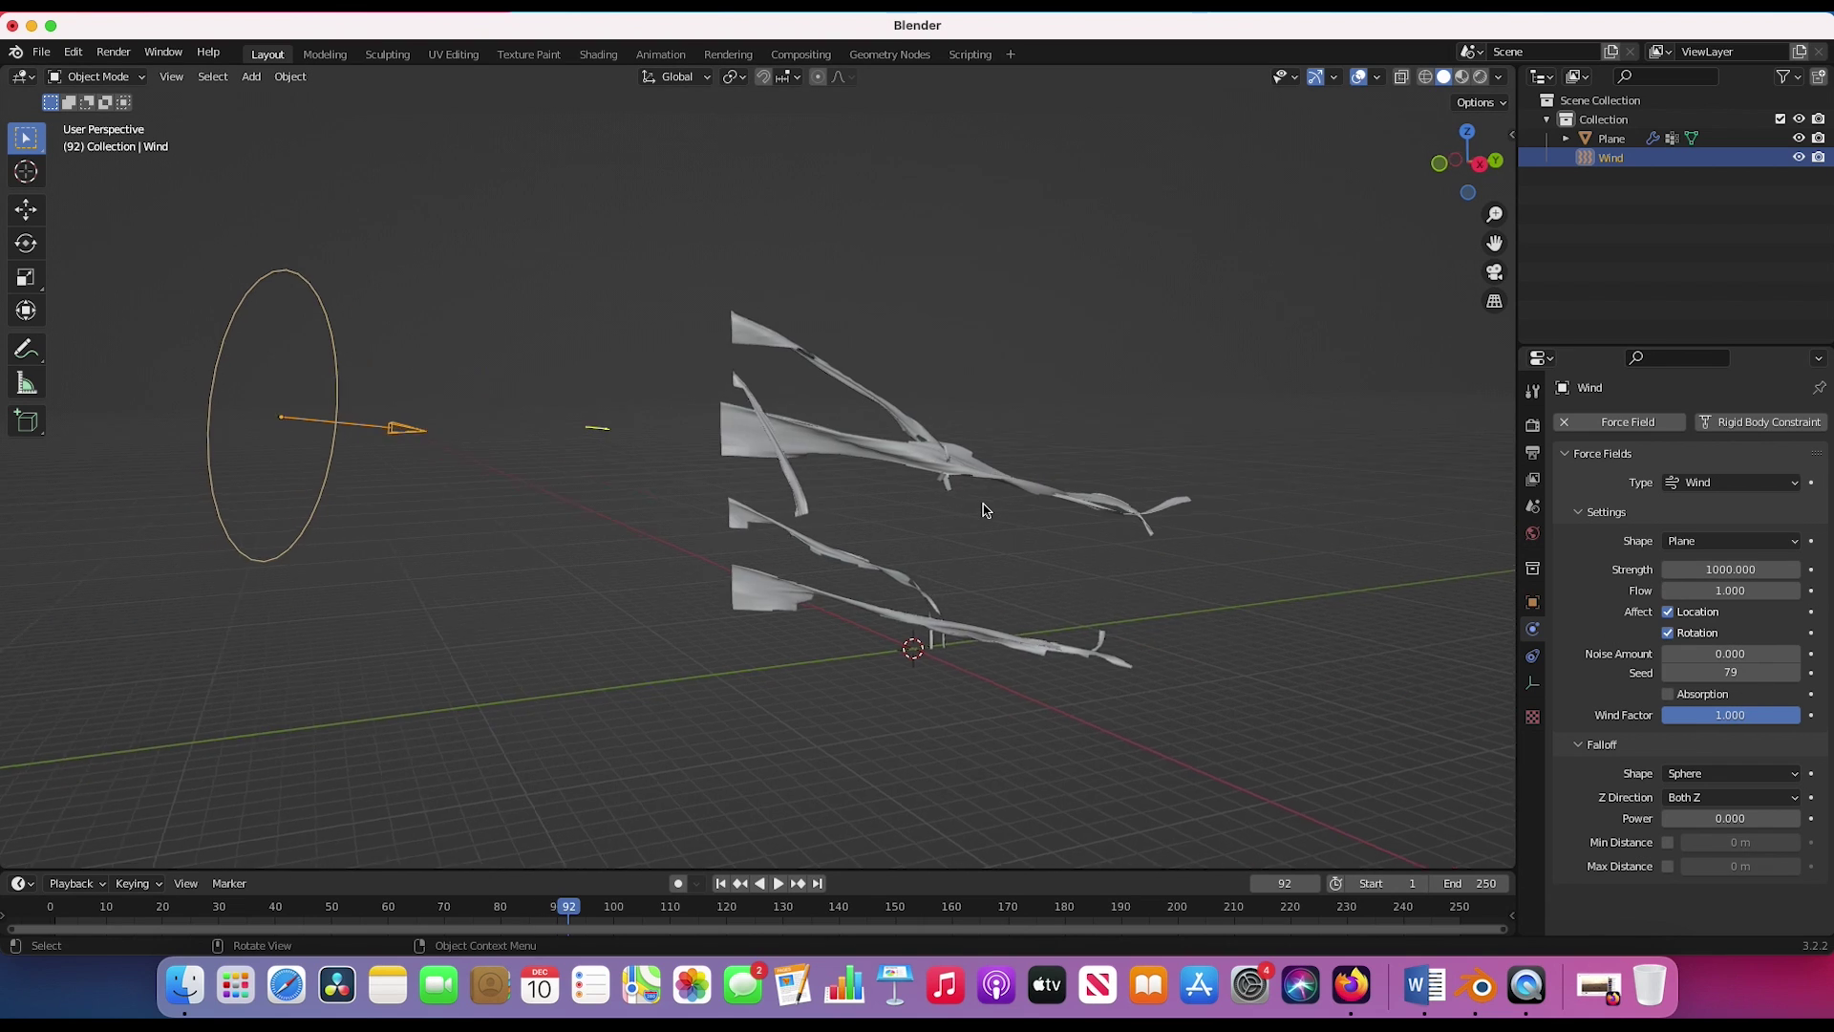
scroll(987, 511, "left", 8)
scroll(983, 511, "left", 3)
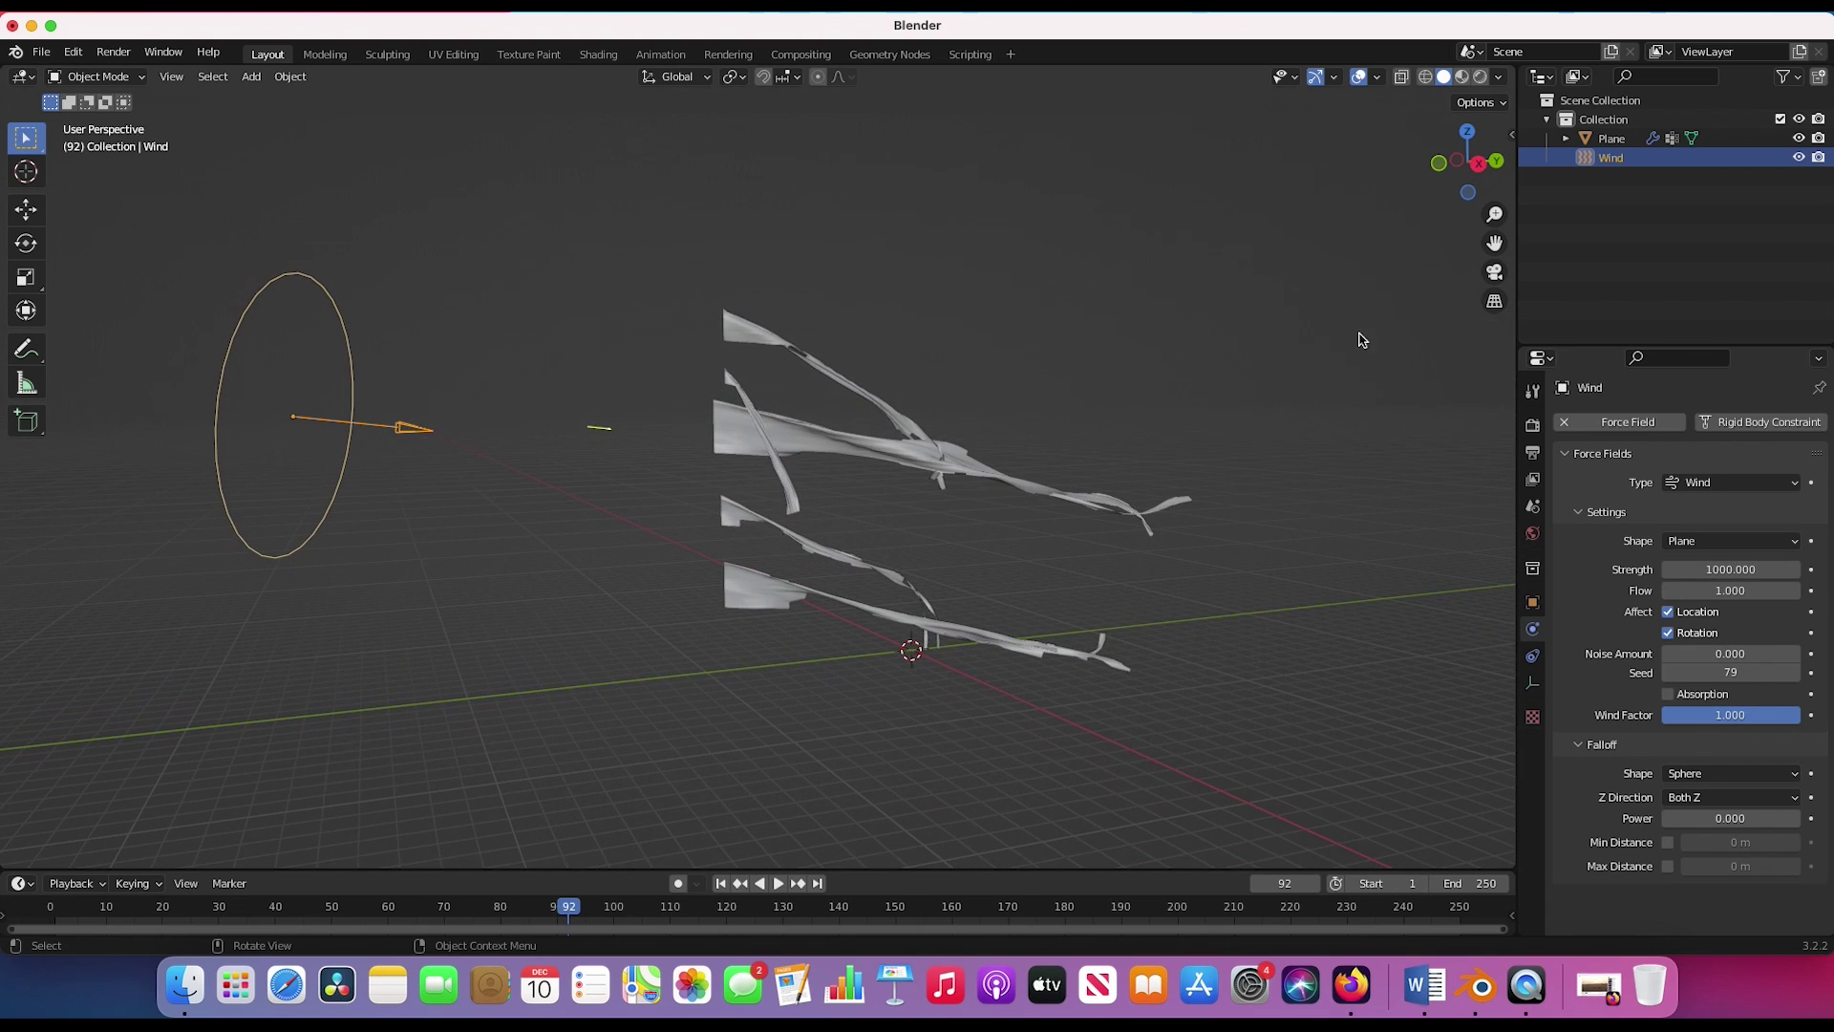
- Select the banner cloth and enable Self Collisions in its Collisions settings
left_click(744, 418)
scroll(1595, 874, "down", 8)
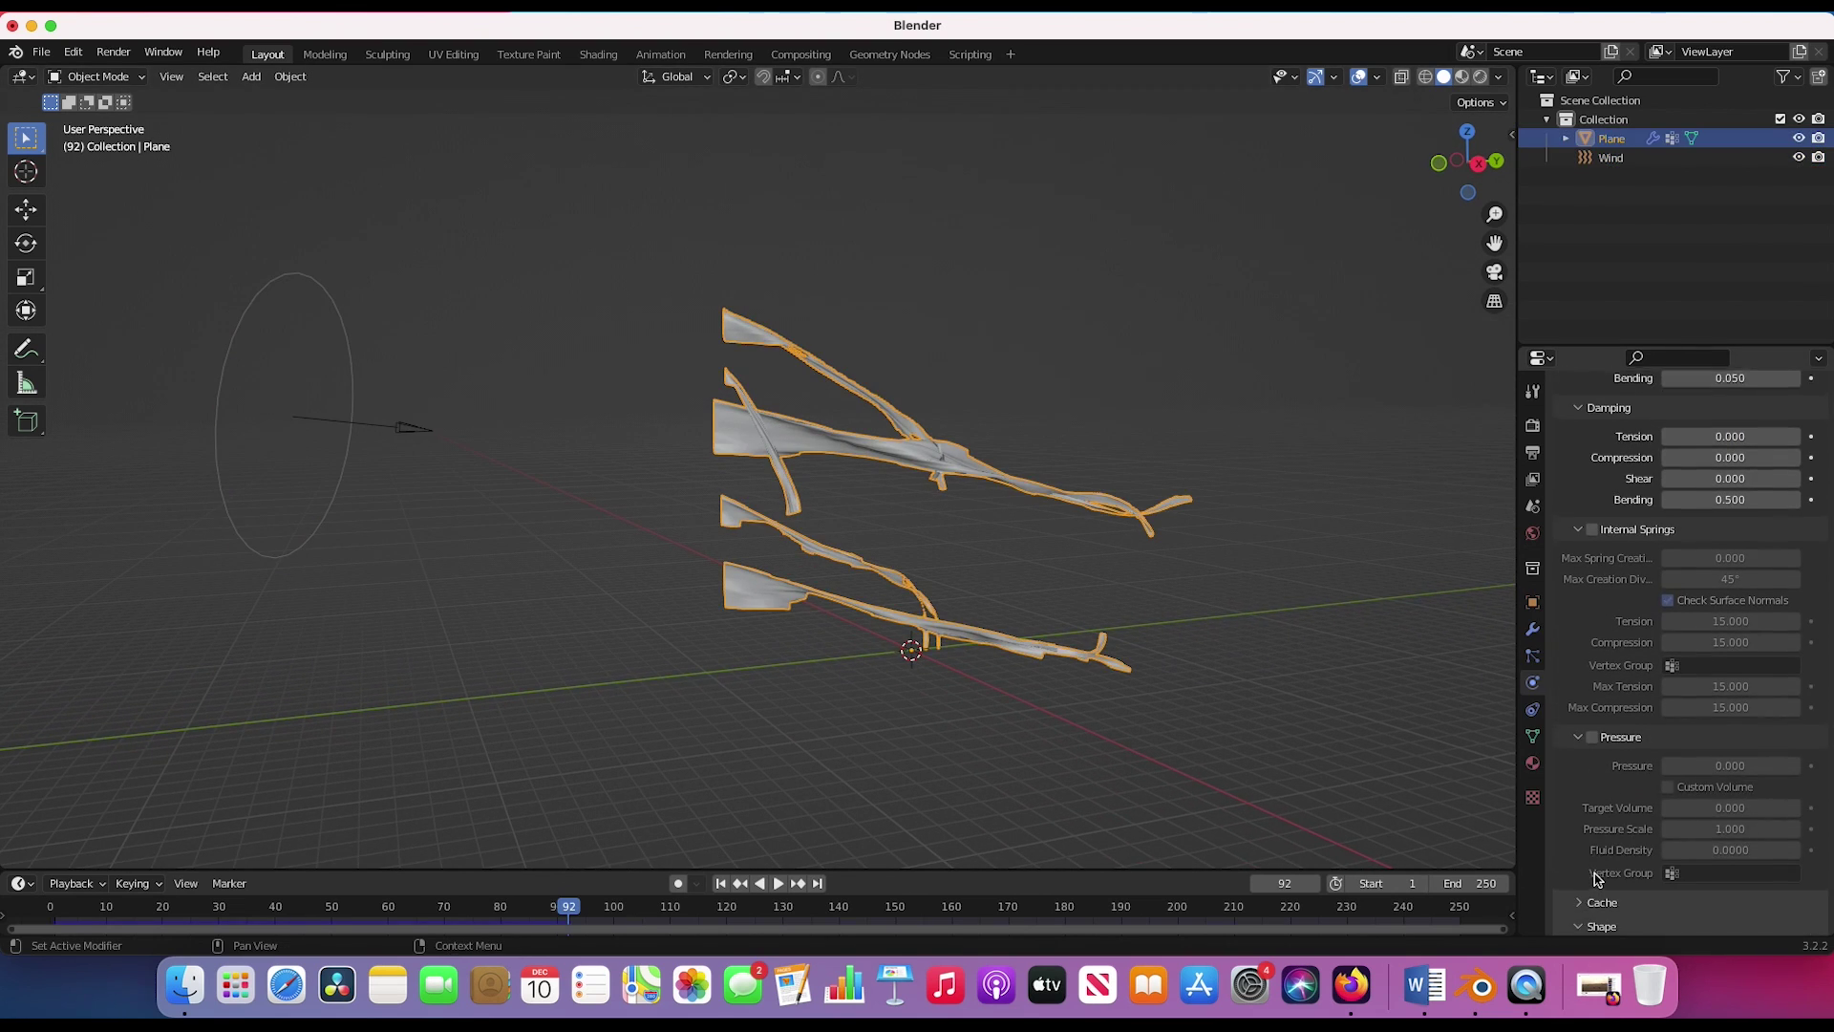
scroll(1595, 877, "down", 5)
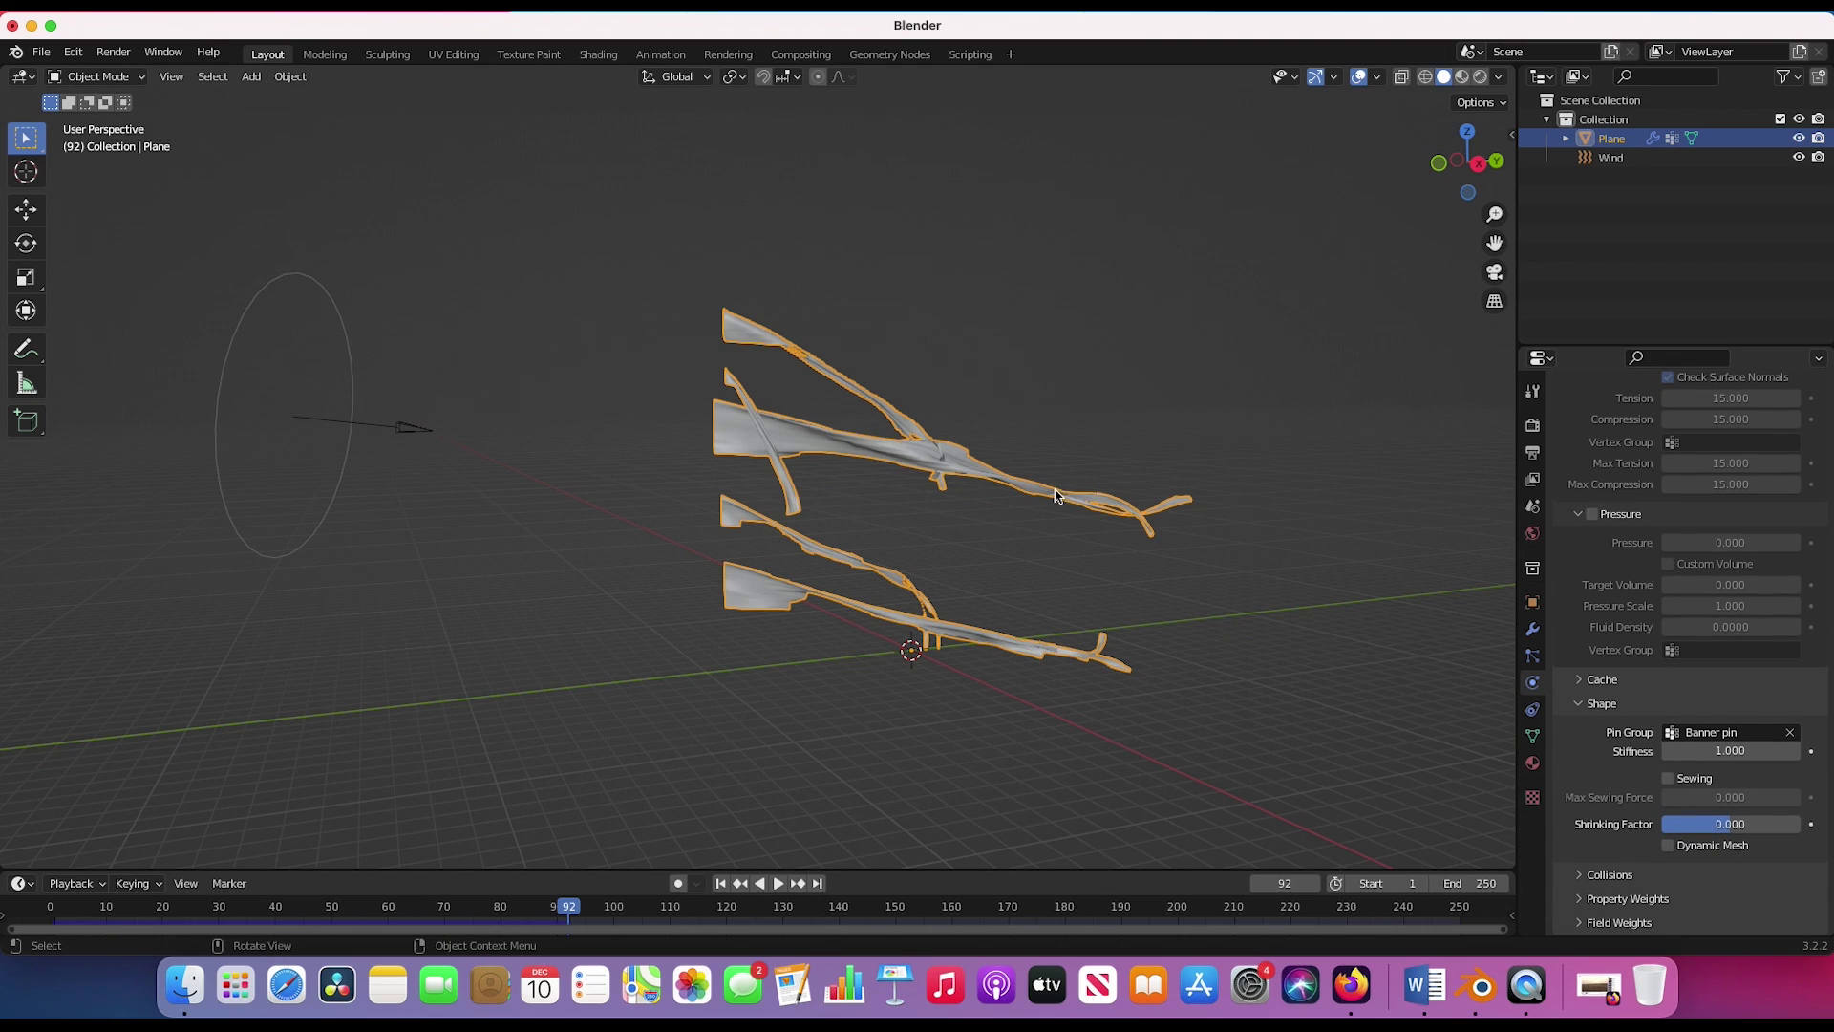
left_click(1609, 874)
scroll(1611, 764, "down", 5)
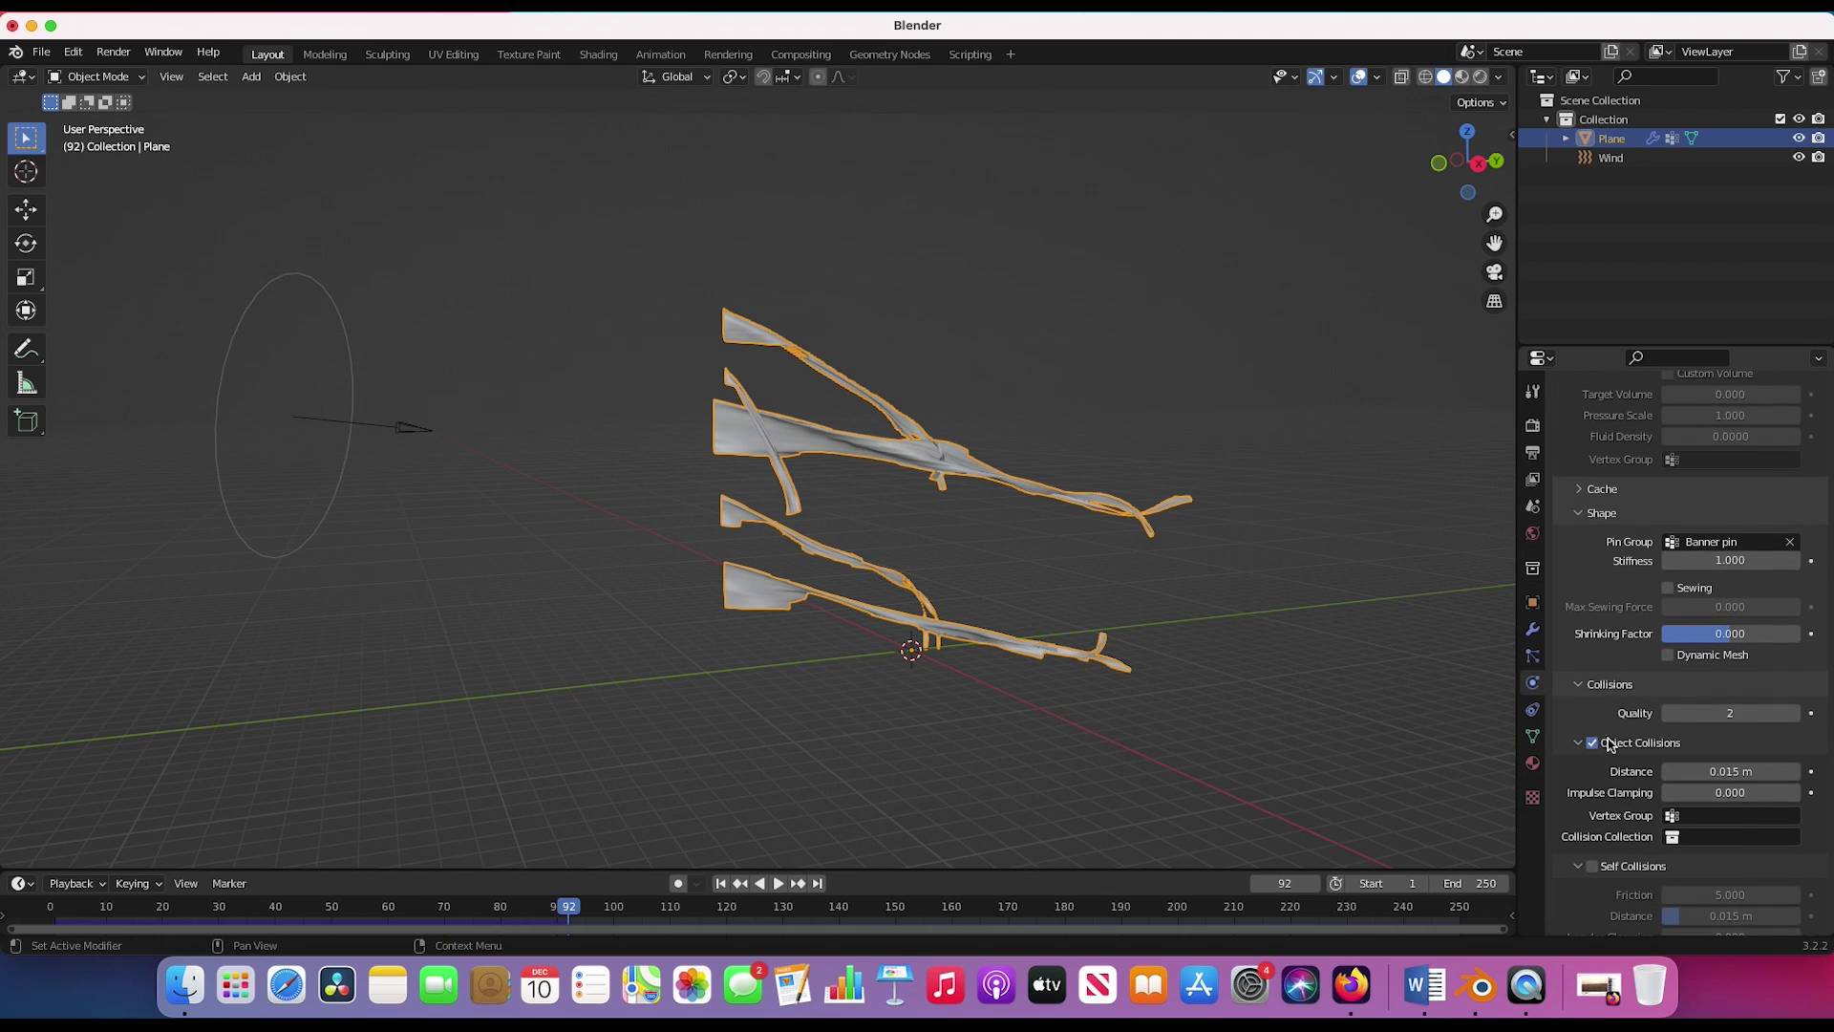
scroll(1606, 769, "down", 2)
left_click(1592, 787)
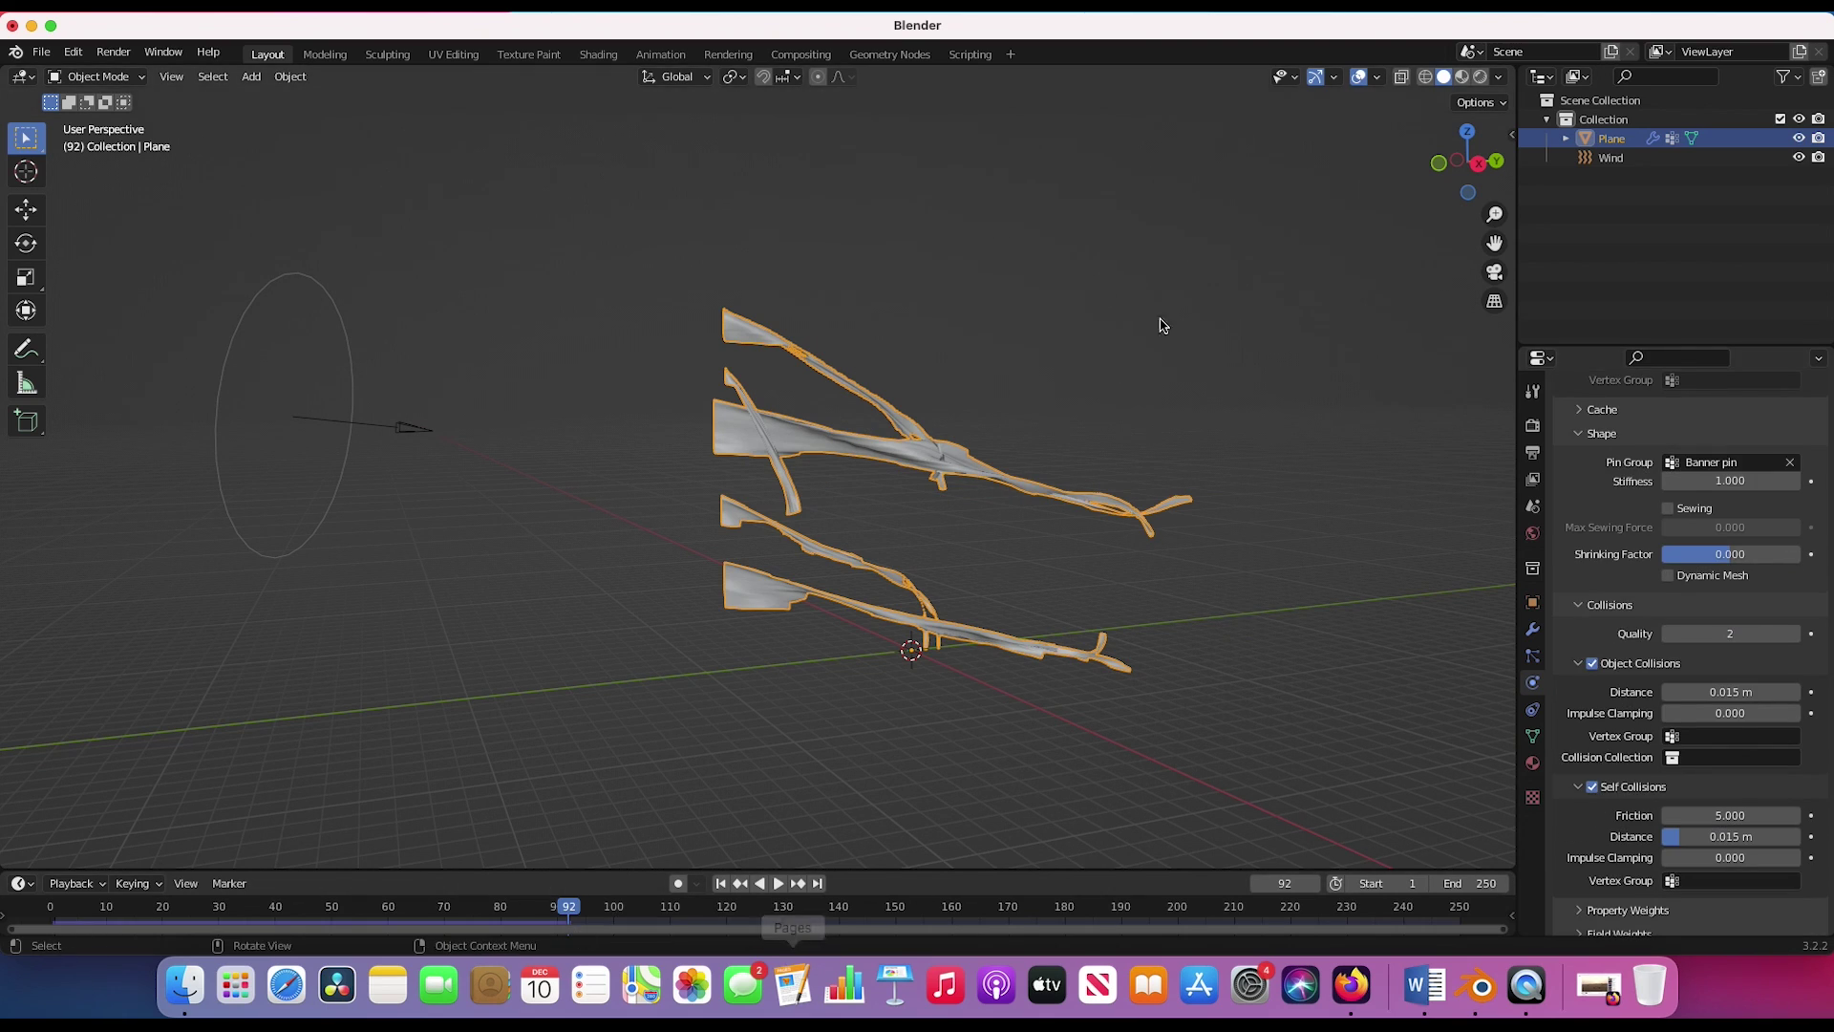
- Expand Property Weights, then rewind and replay the simulation from the start
scroll(1612, 831, "down", 1)
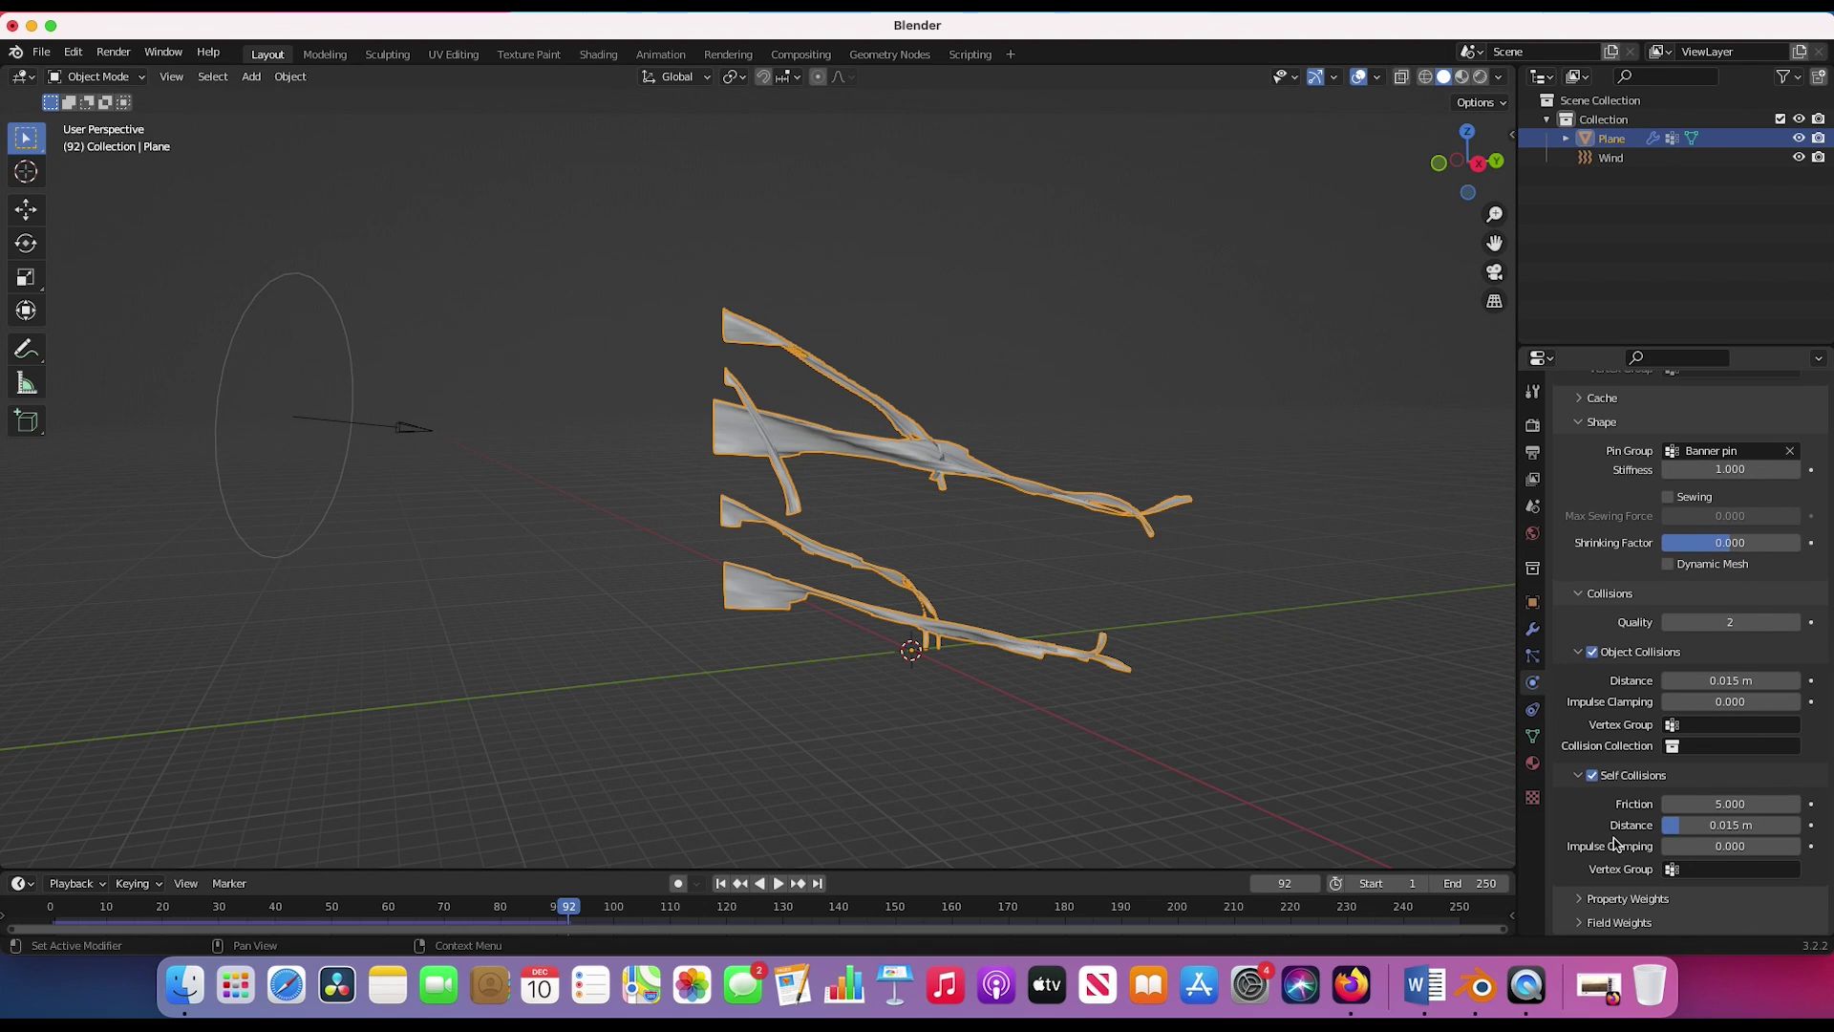
left_click(1578, 902)
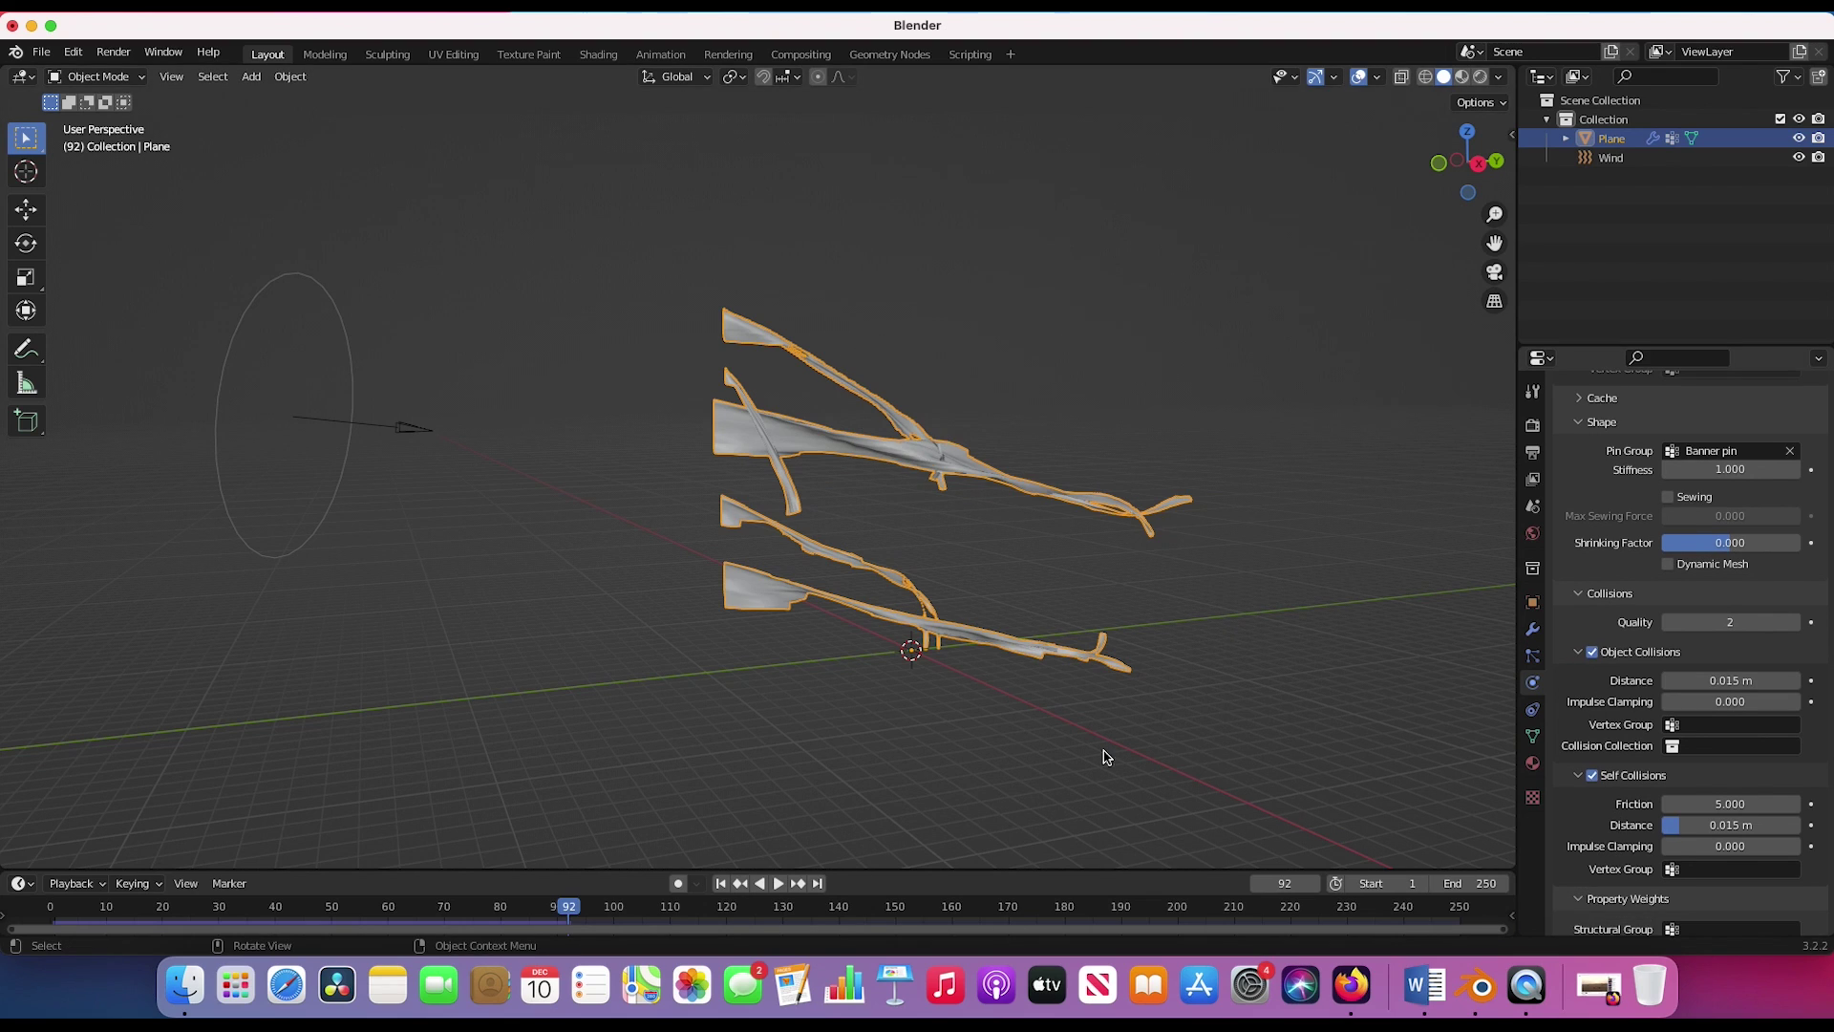
scroll(1576, 847, "down", 5)
scroll(1690, 614, "up", 12)
scroll(1691, 614, "down", 12)
scroll(1641, 555, "up", 15)
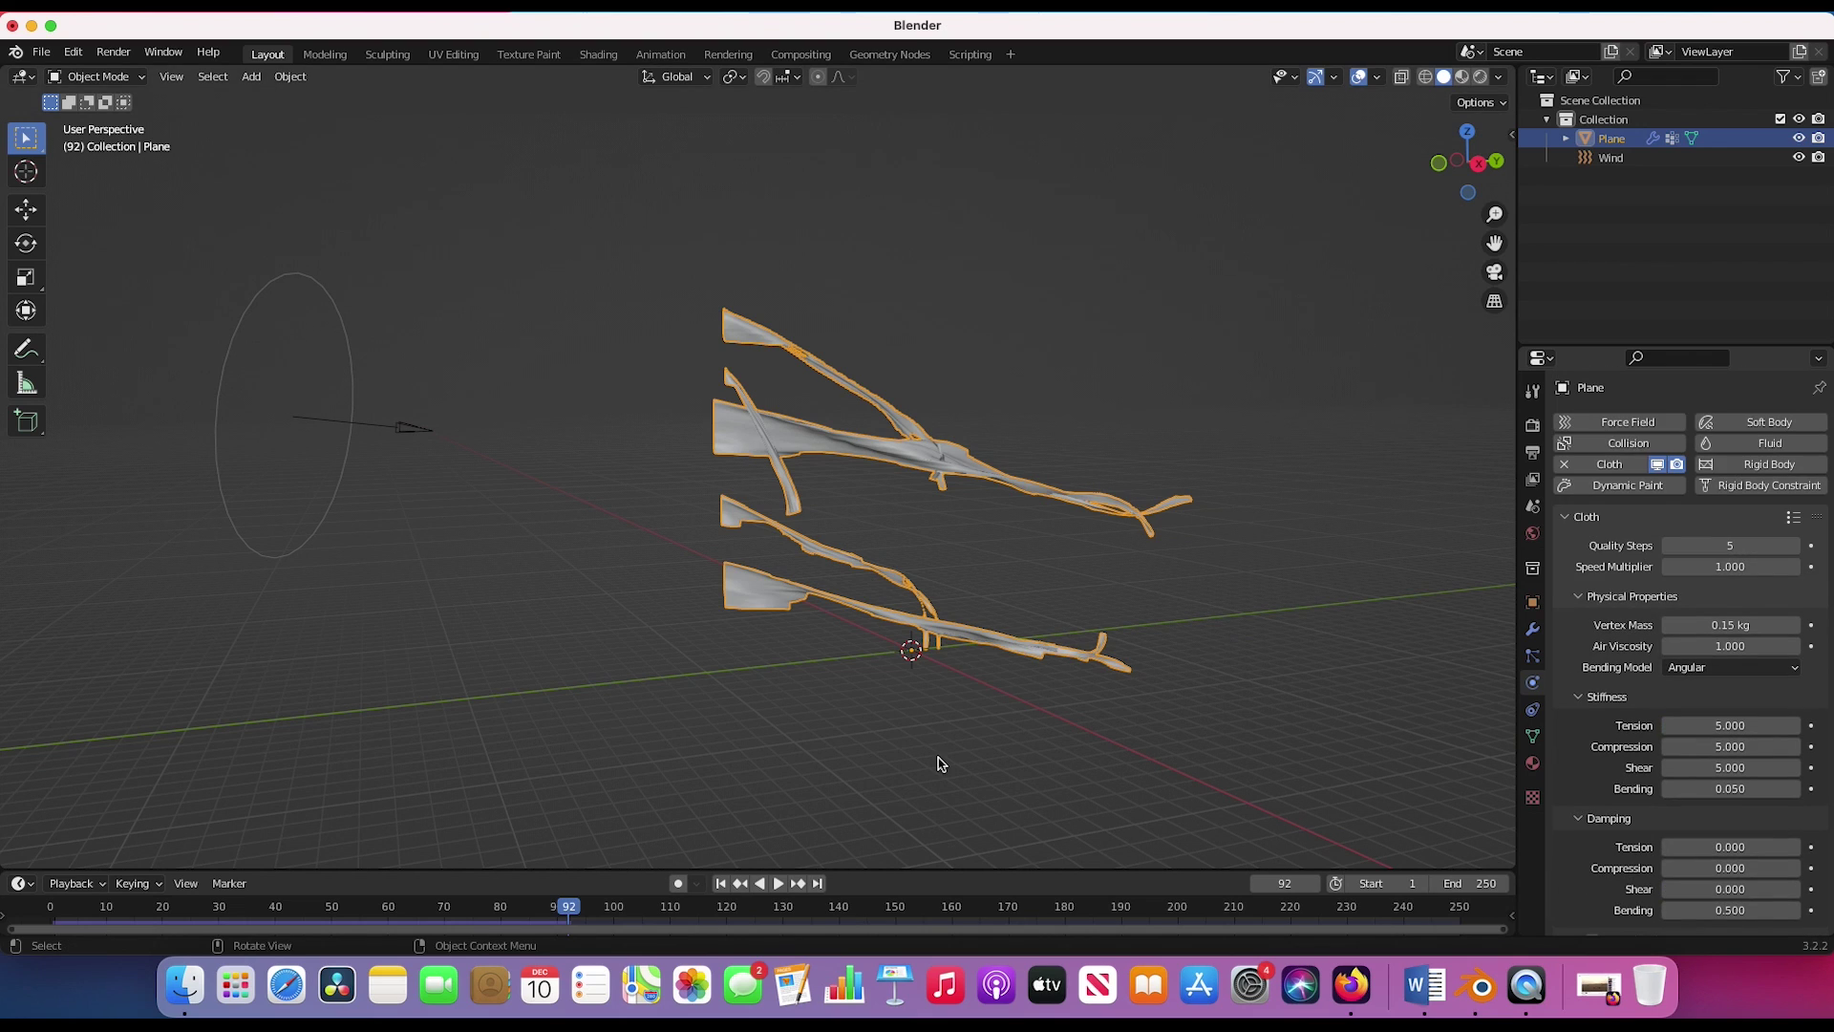
left_click(721, 883)
left_click(779, 882)
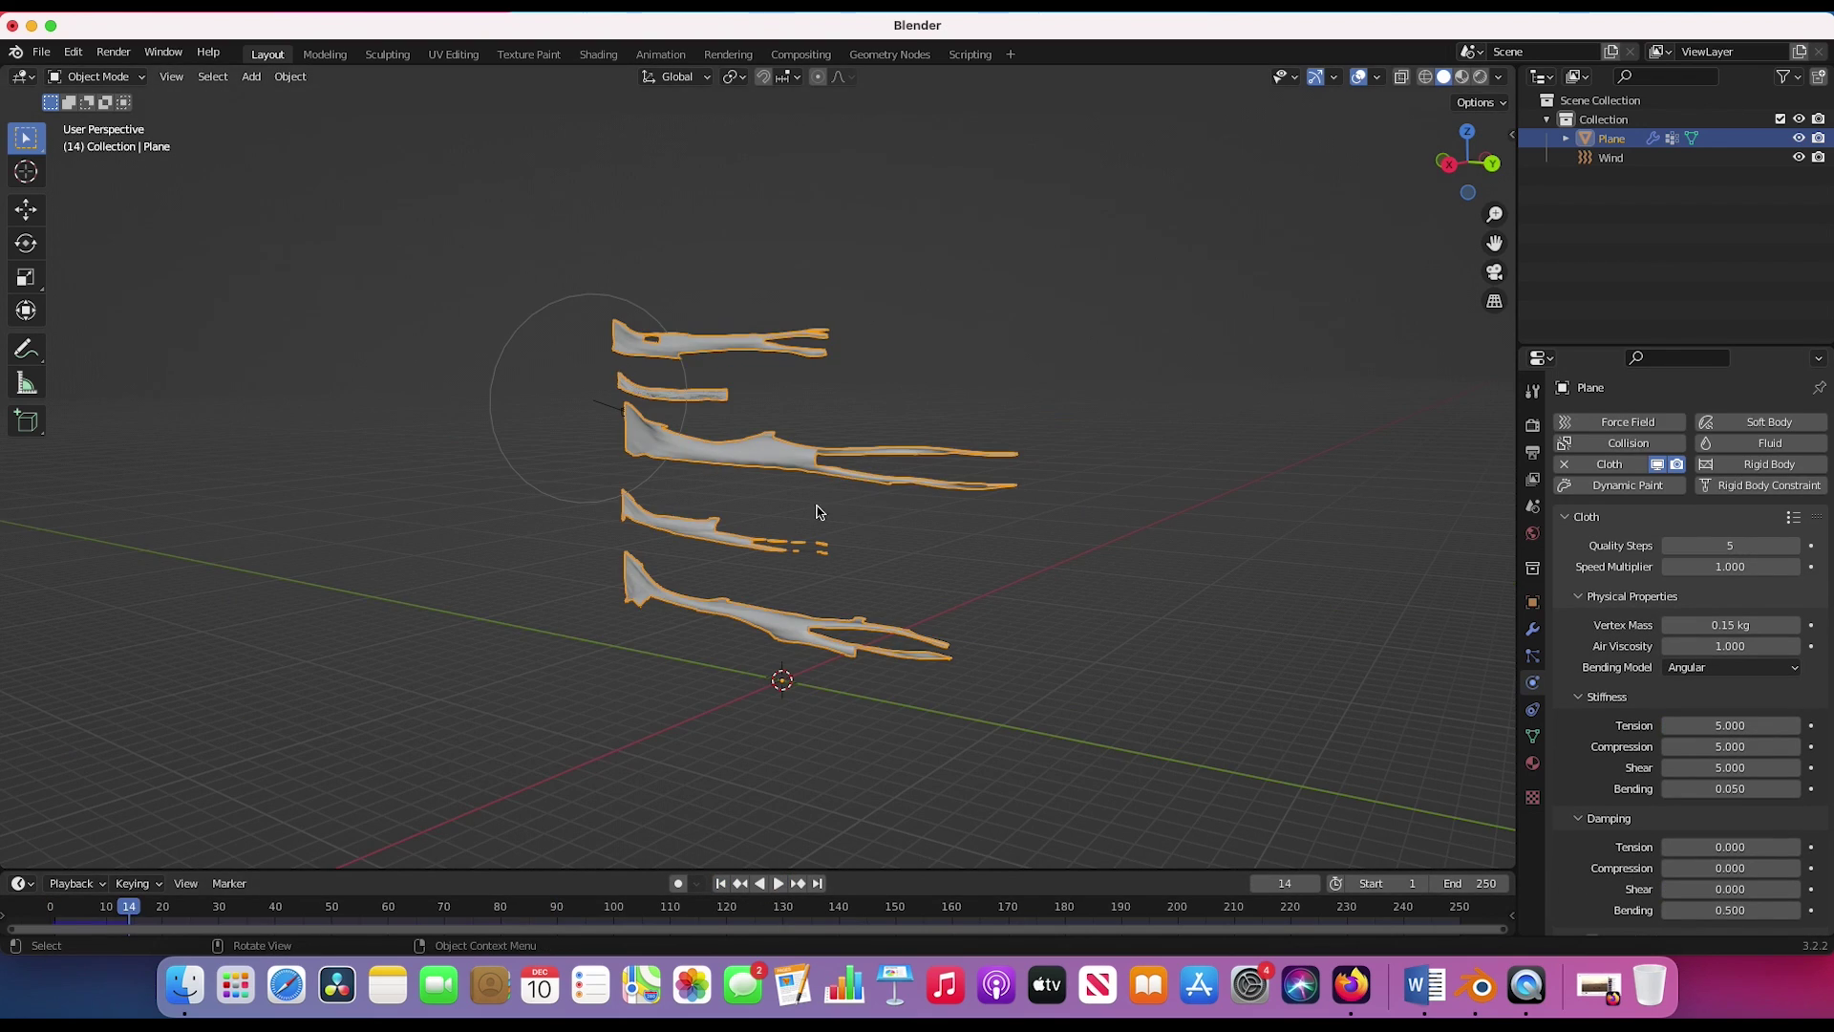
- Save the scene as 'tattered banner tutorial.blend' via File > Save As
left_click(36, 49)
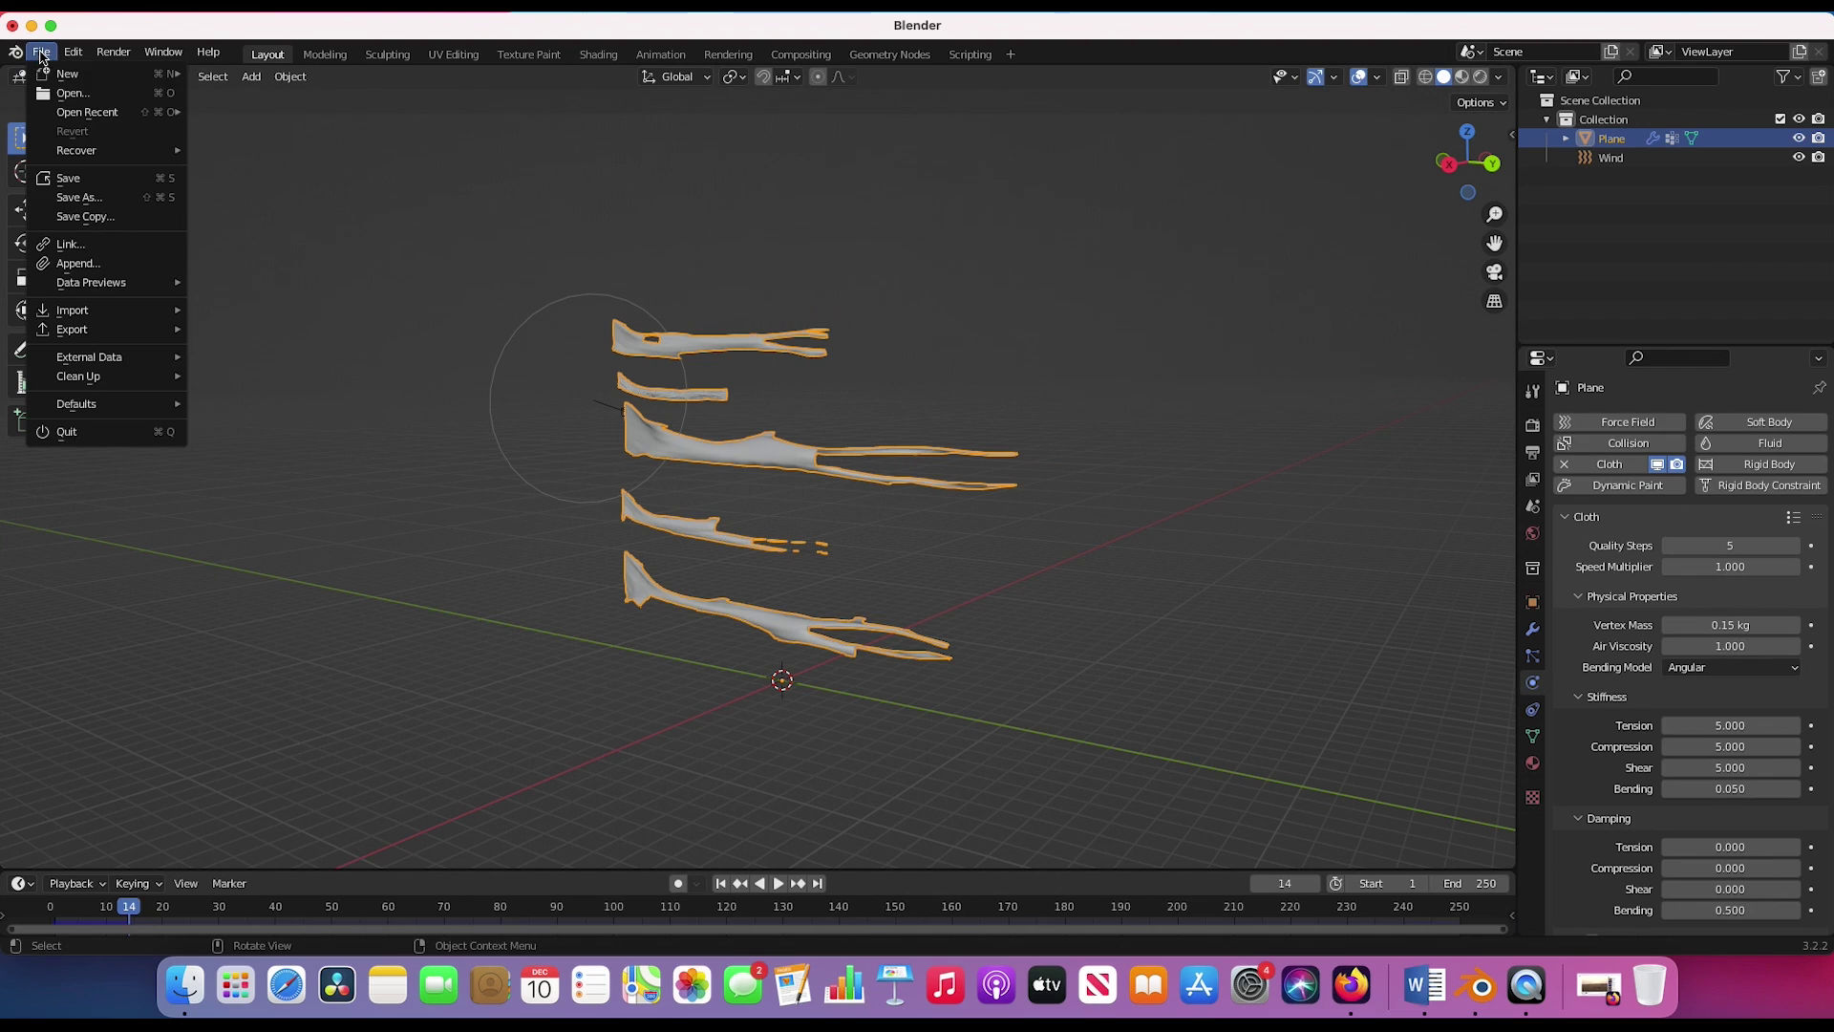
type("ba")
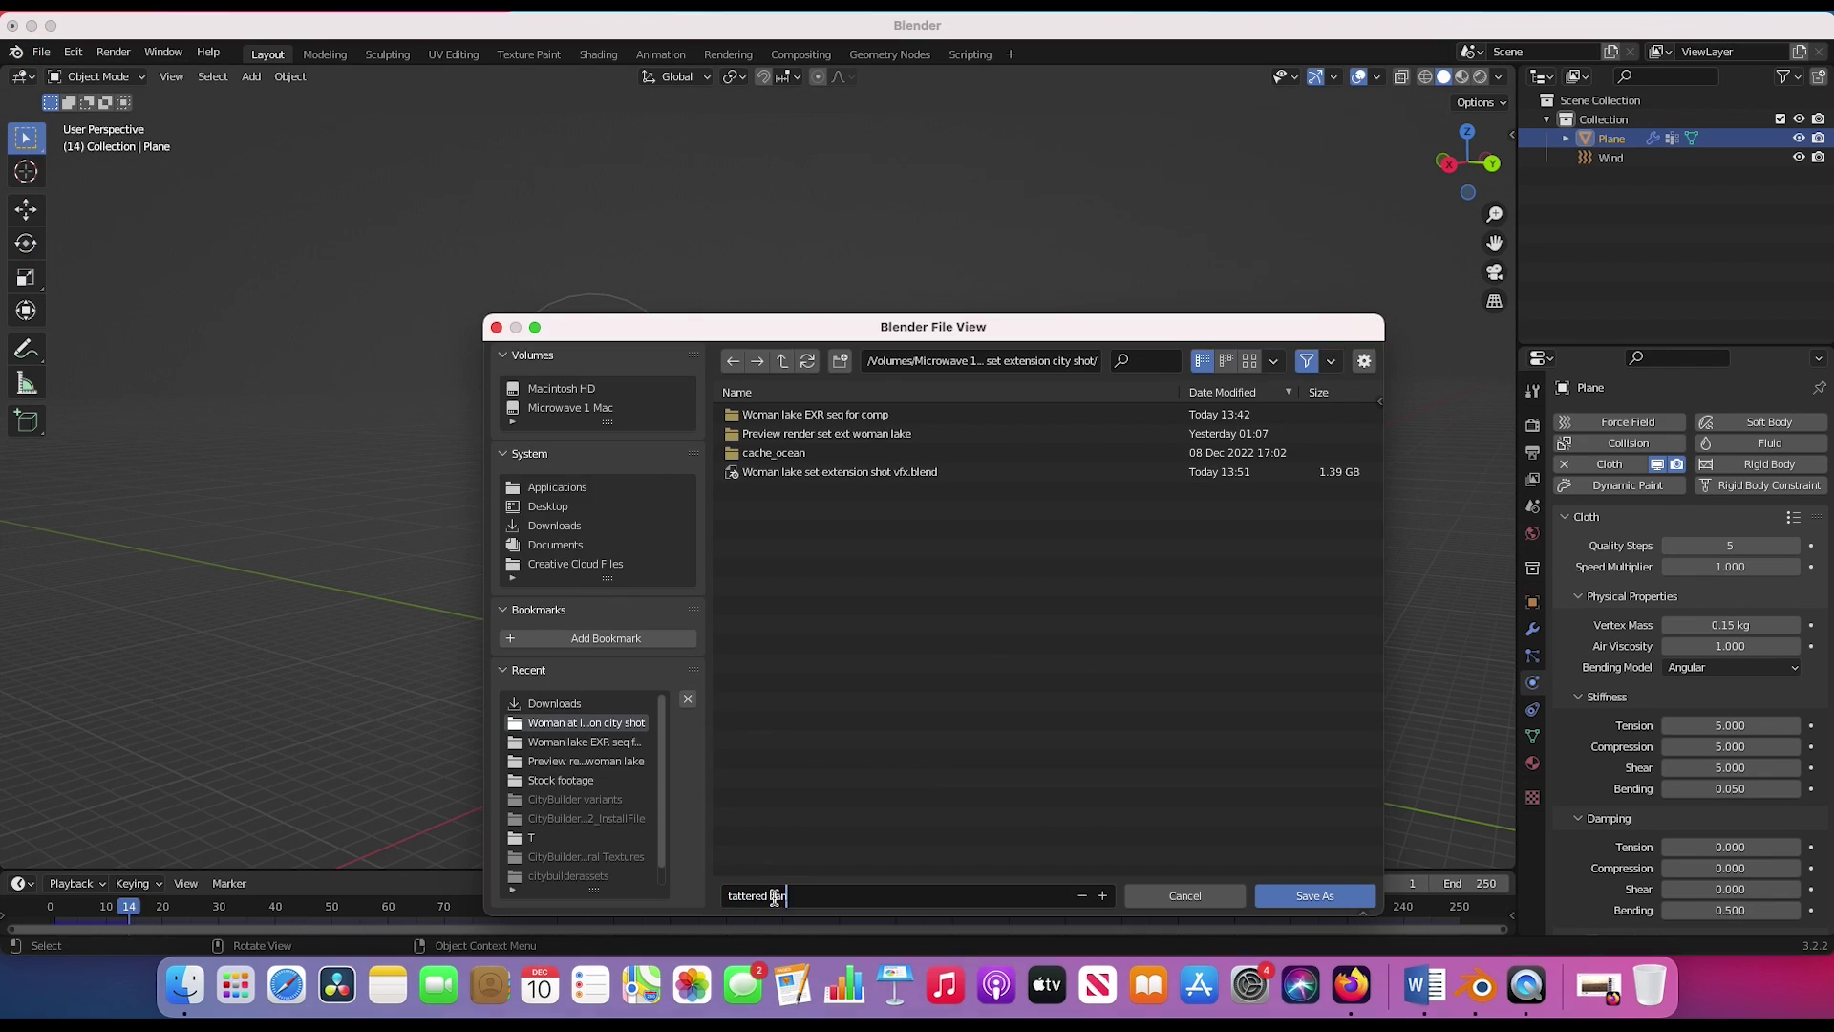
type("nner tutorial.blend")
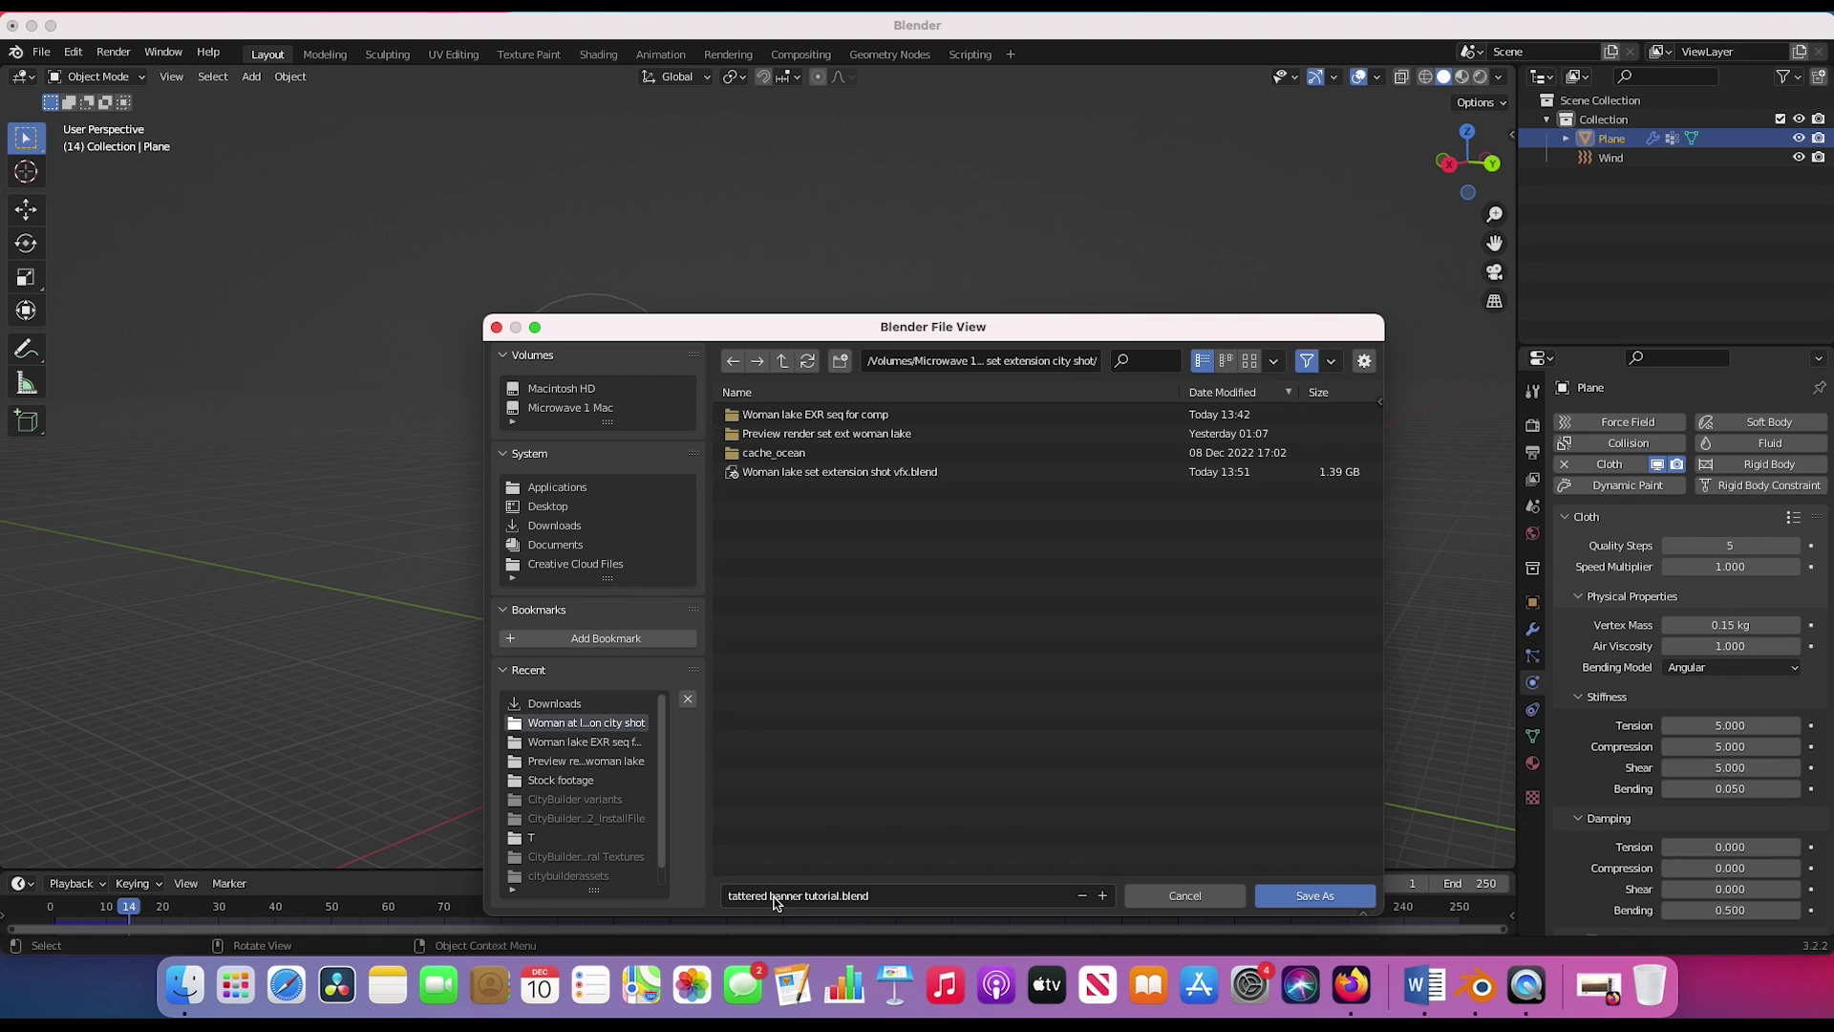
left_click(1304, 895)
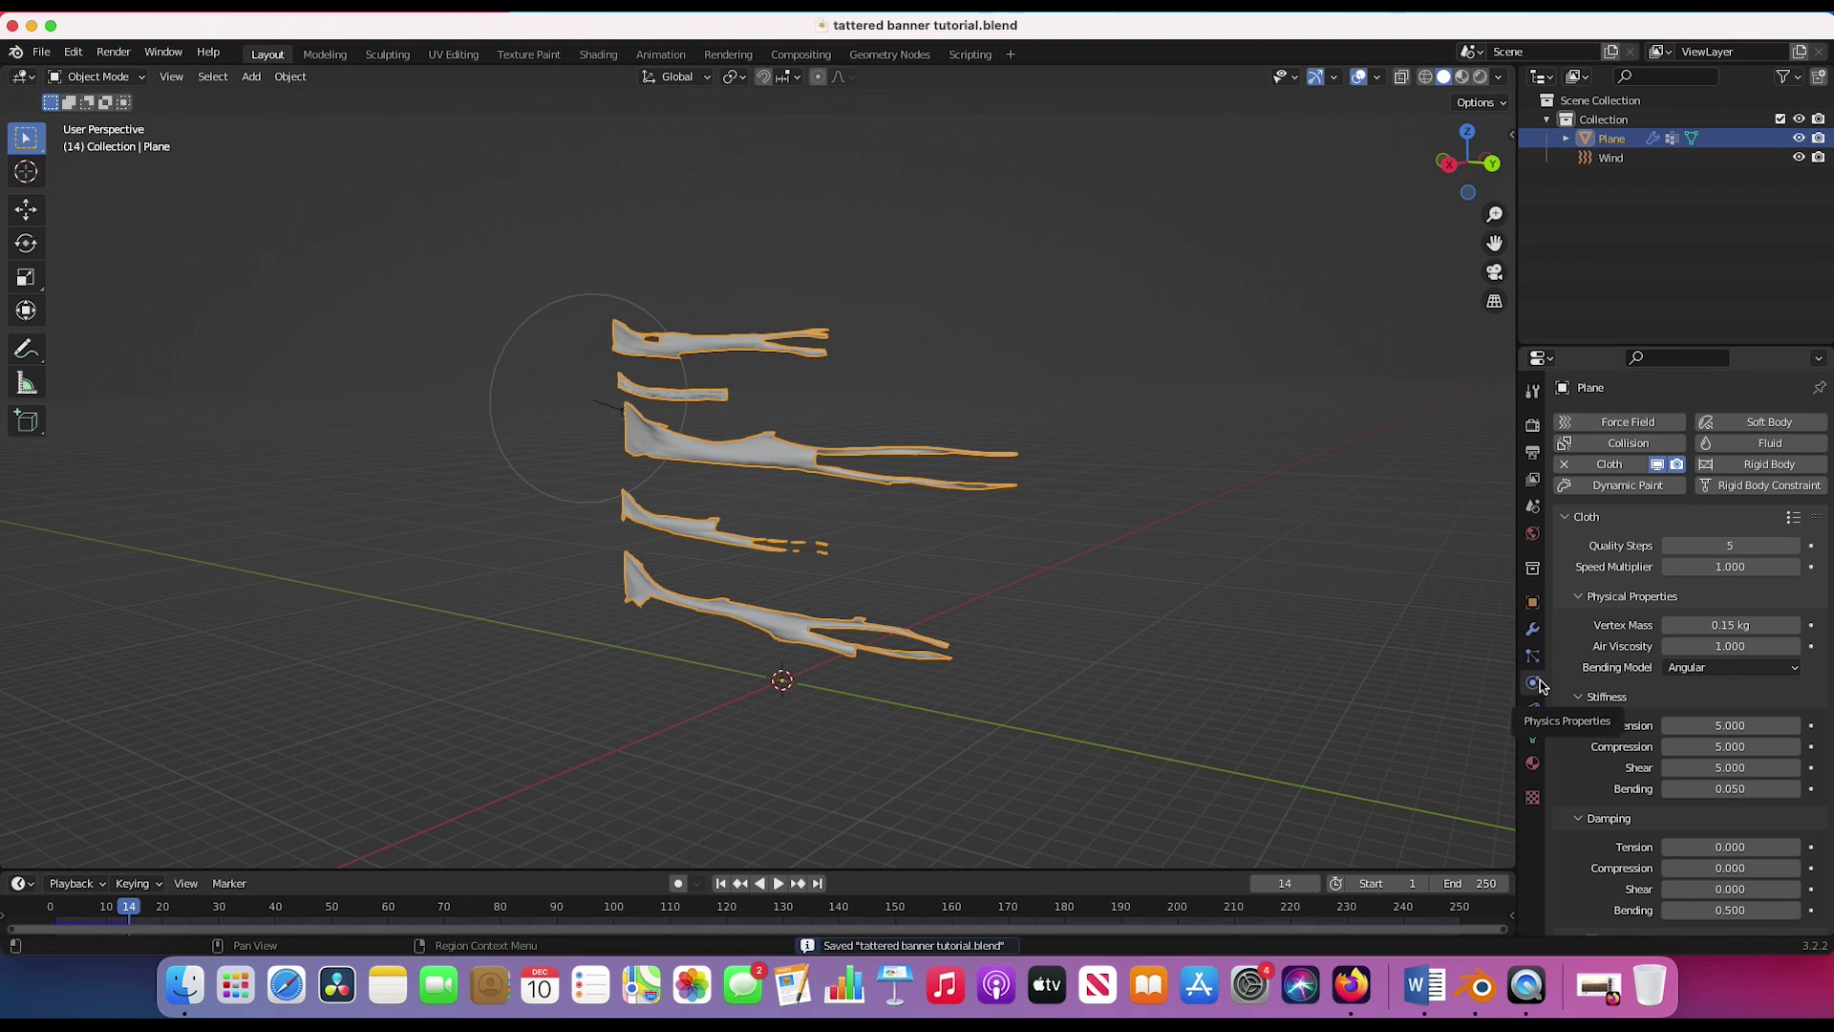
- Expand the cloth Cache panel and bake frames 1 to 250
scroll(1601, 844, "down", 10)
left_click(1590, 802)
scroll(1590, 802, "down", 6)
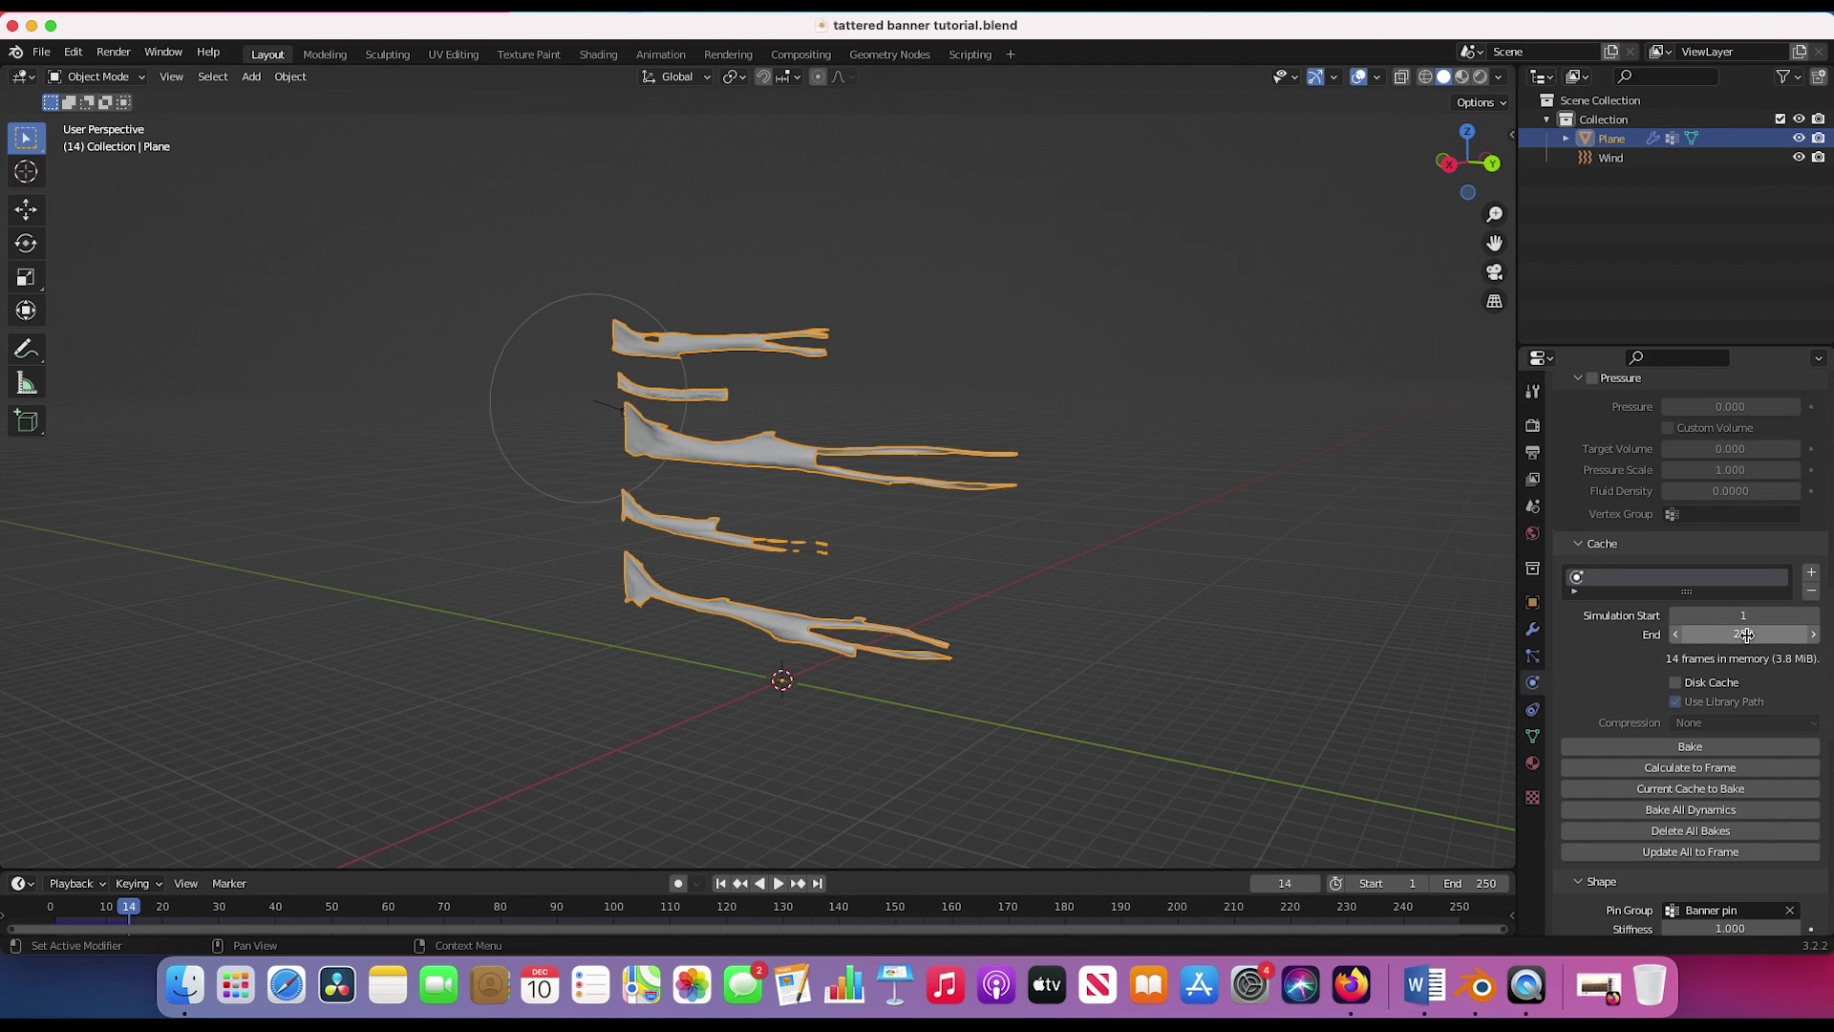
left_click(1691, 748)
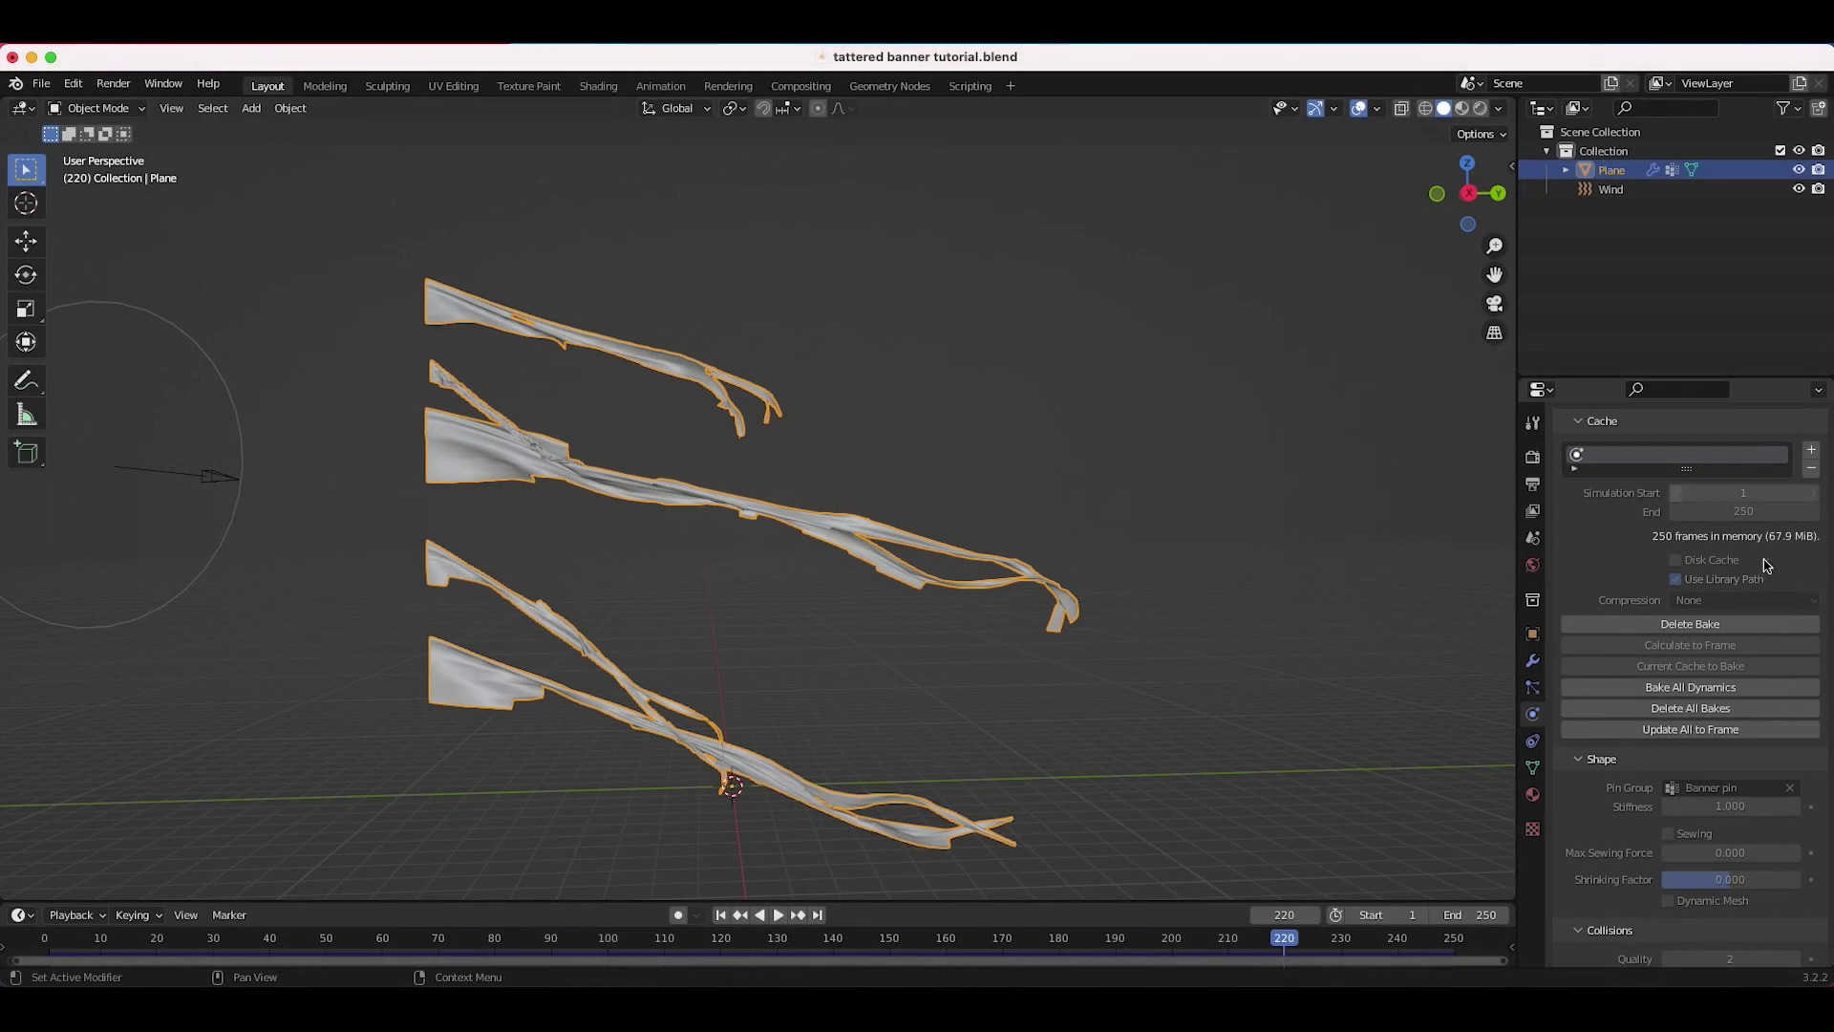
scroll(1036, 588, "right", 5)
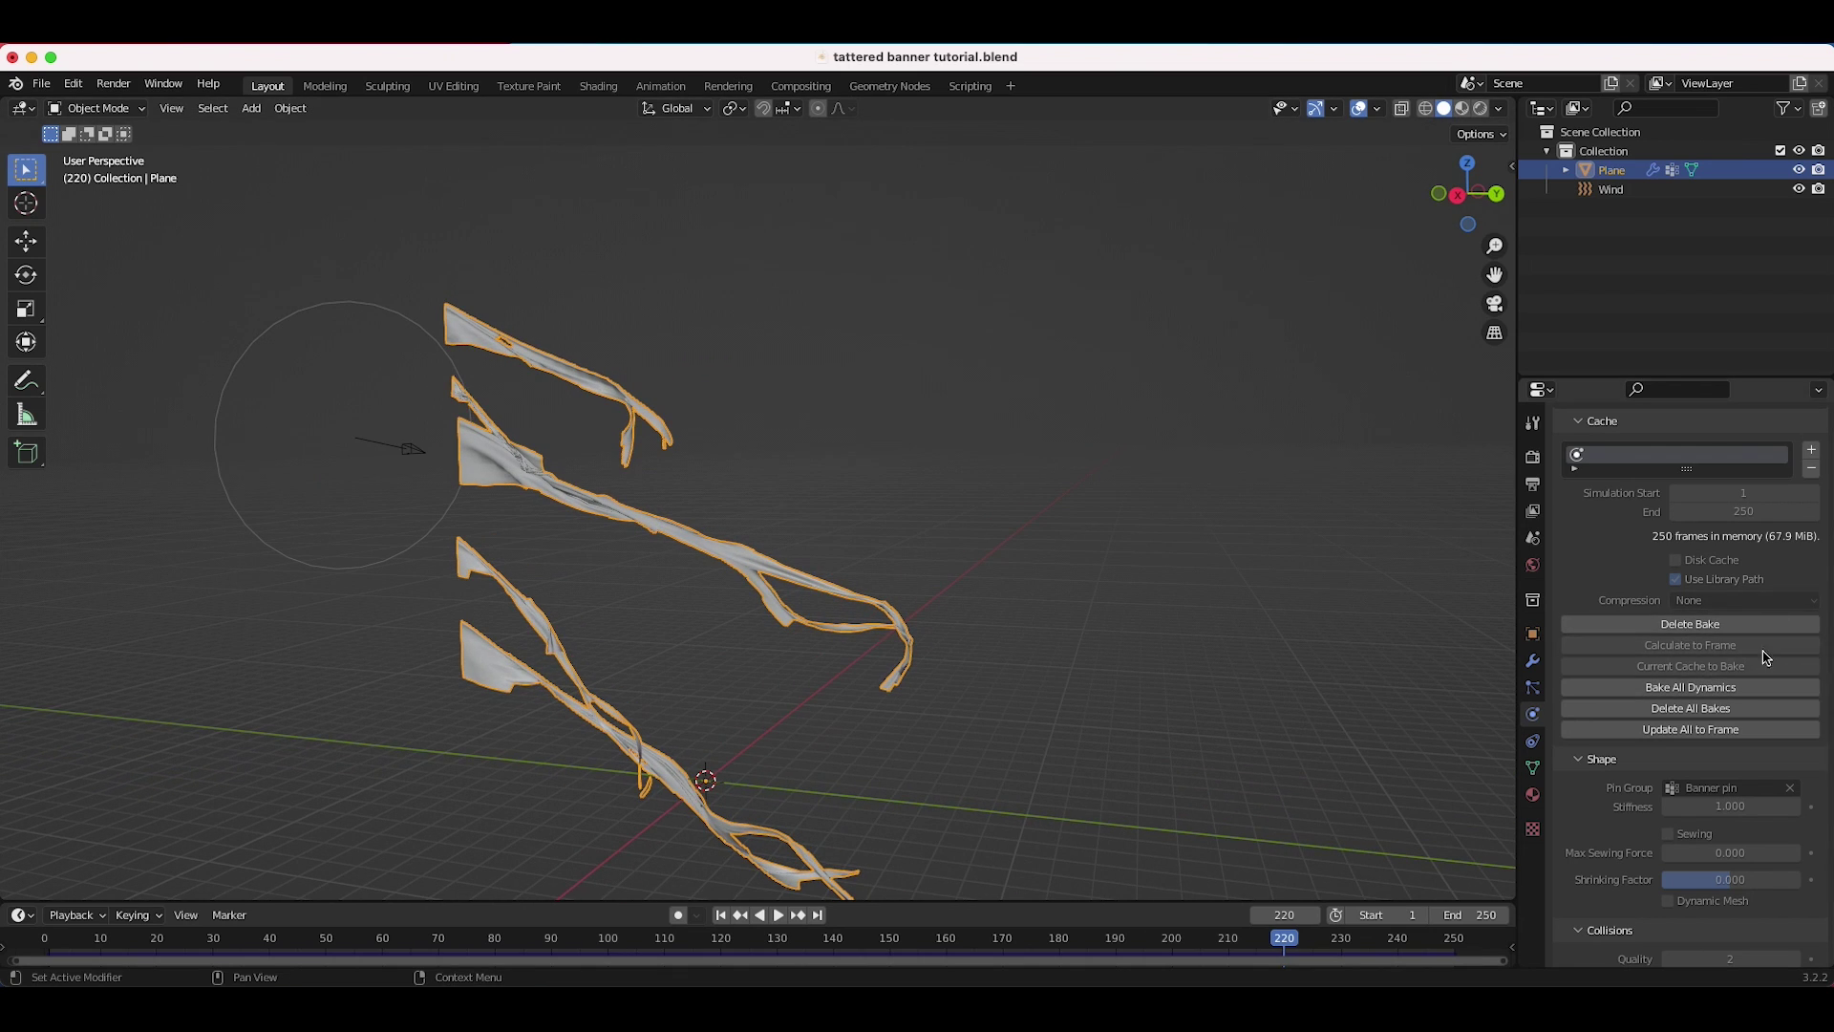
scroll(1700, 630, "down", 6)
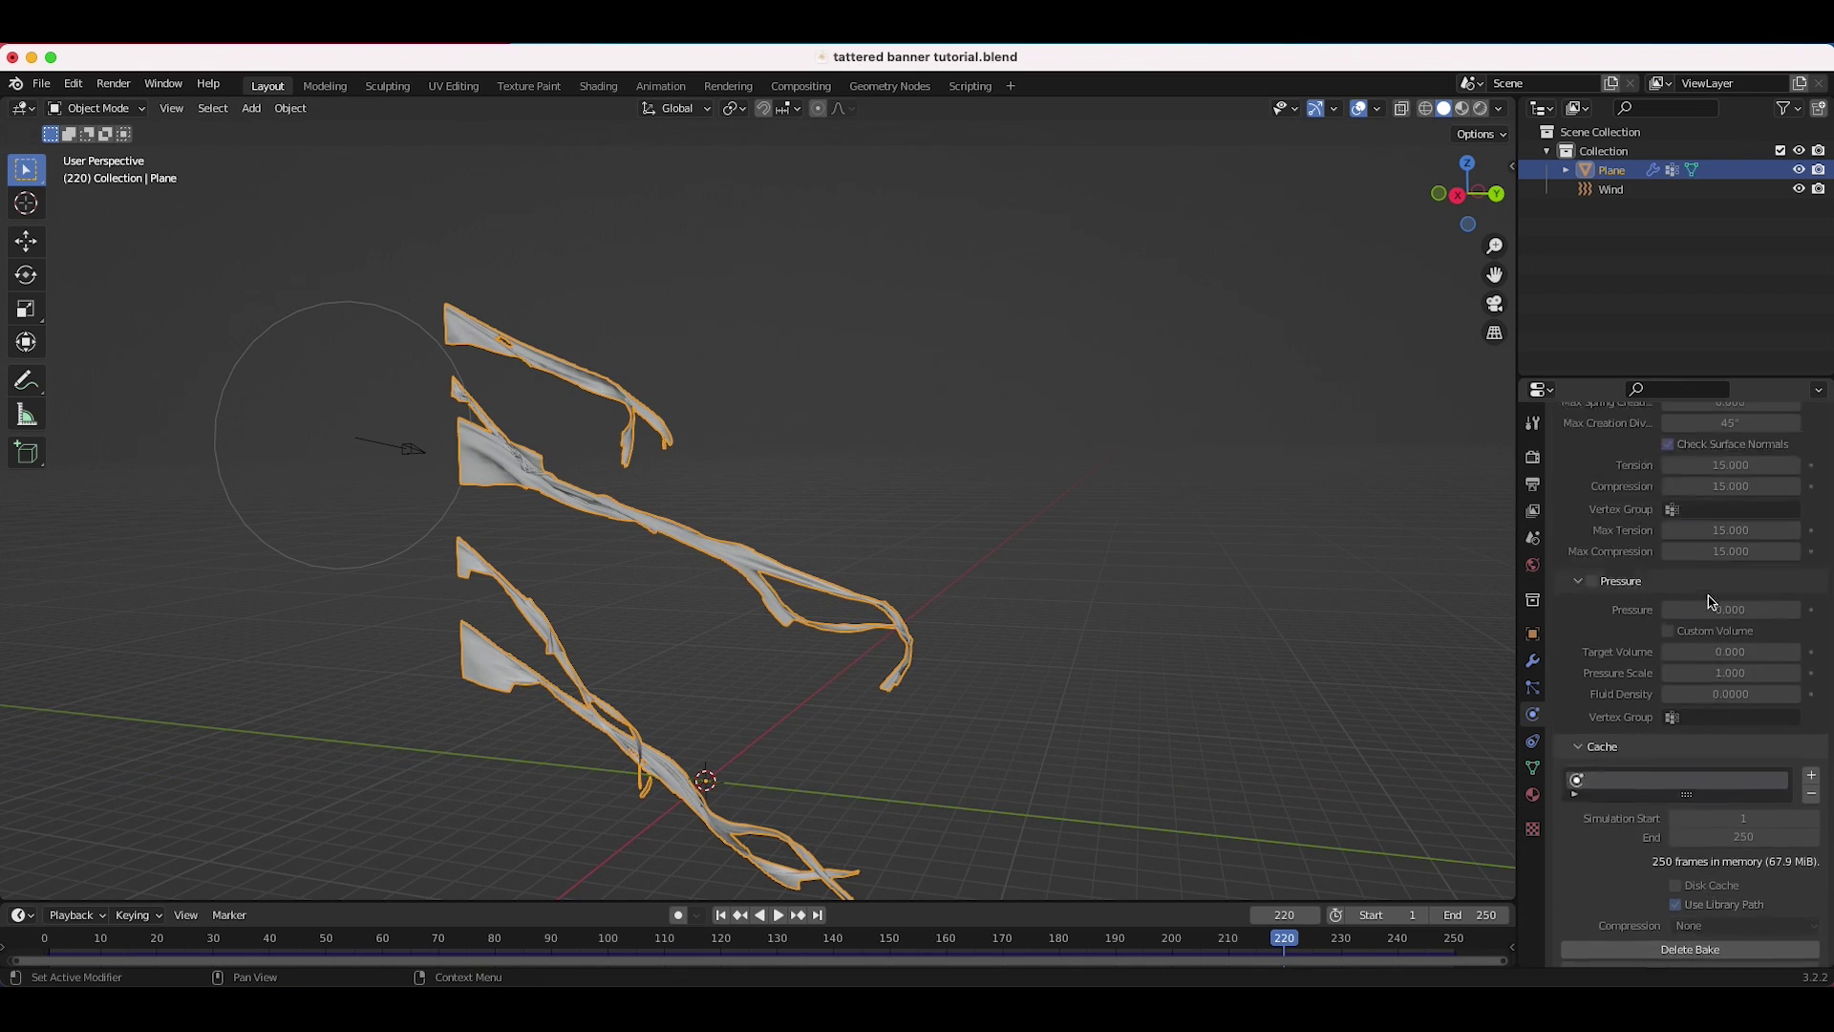
scroll(1673, 739, "up", 8)
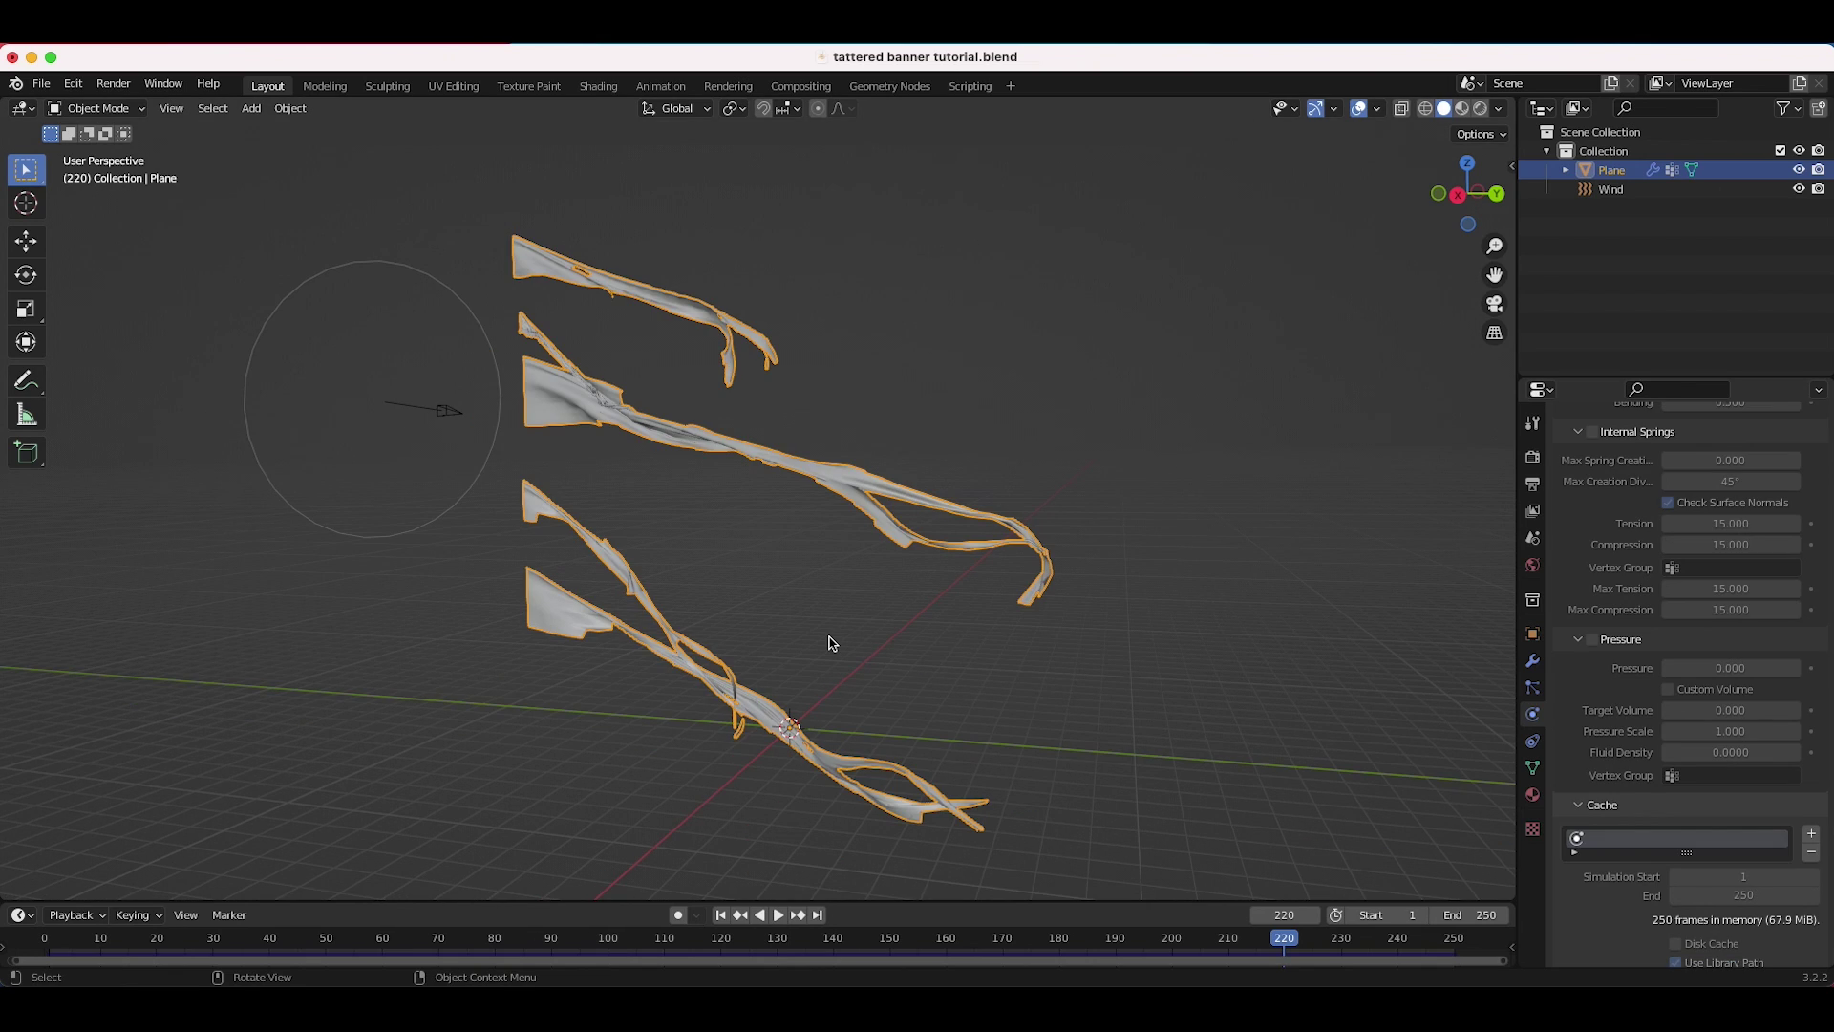
scroll(1681, 593, "up", 15)
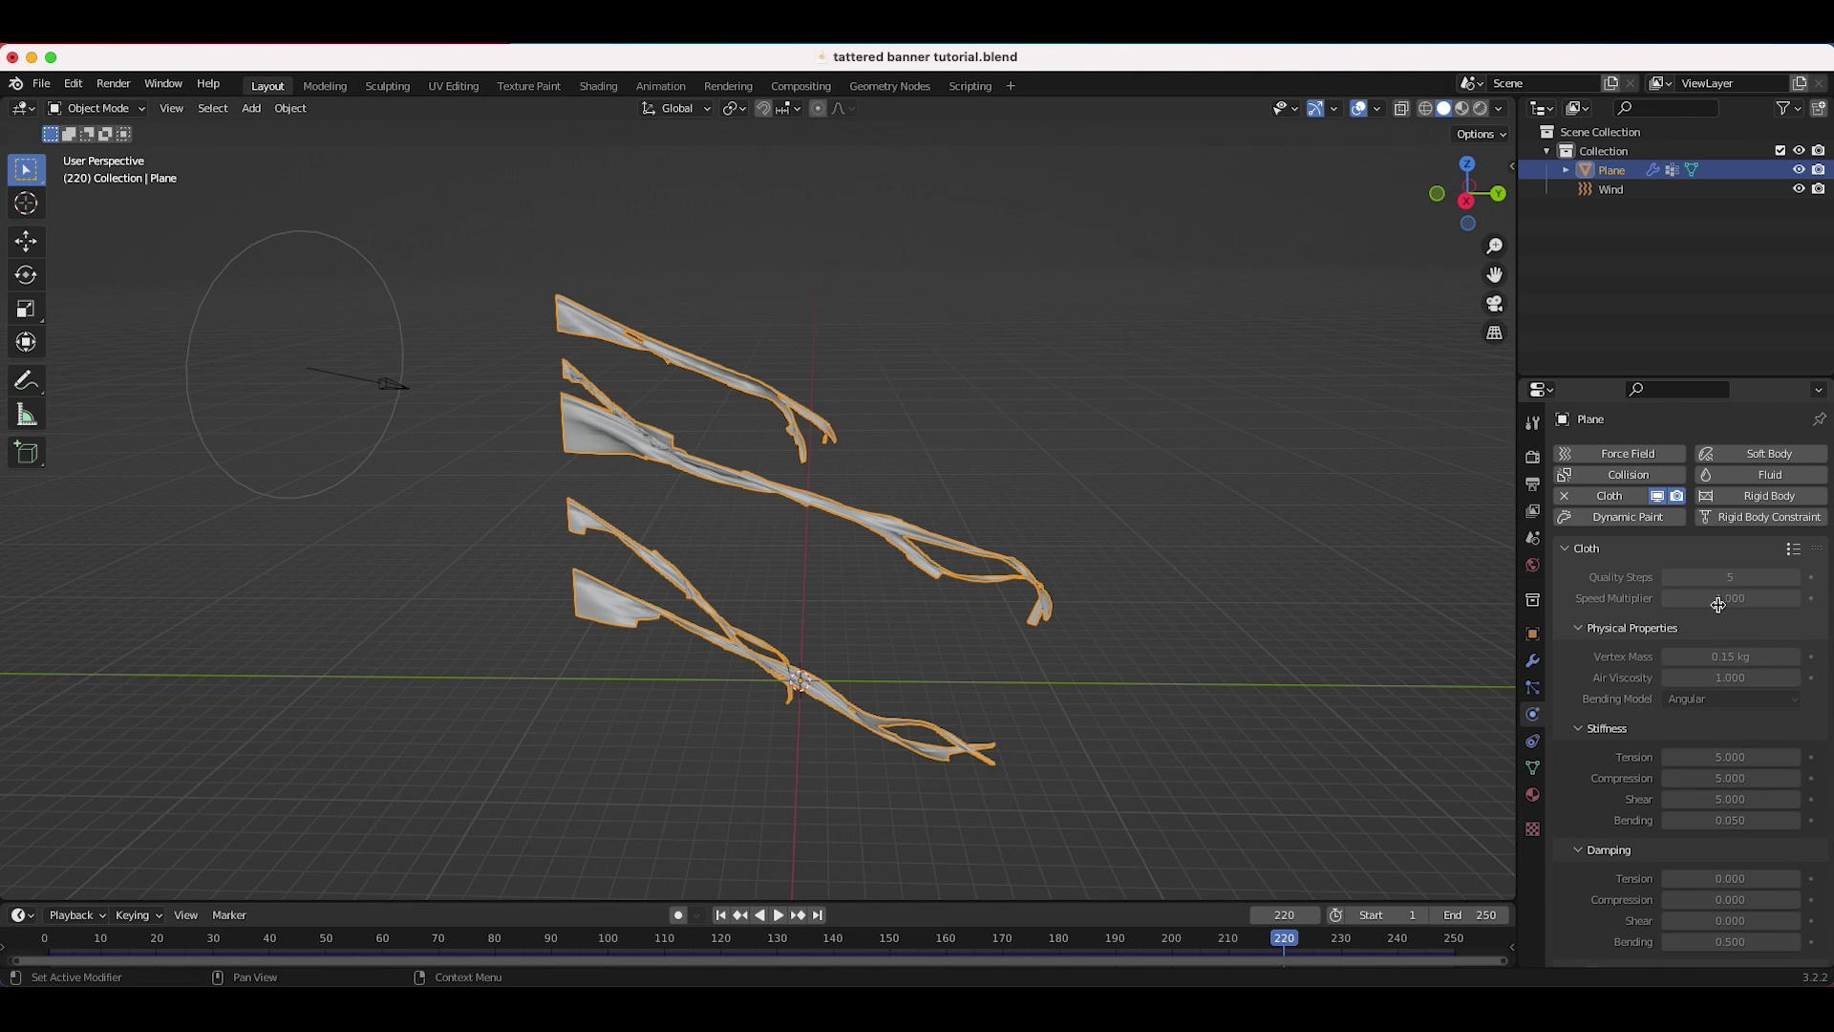
scroll(1231, 537, "right", 5)
scroll(1230, 536, "left", 10)
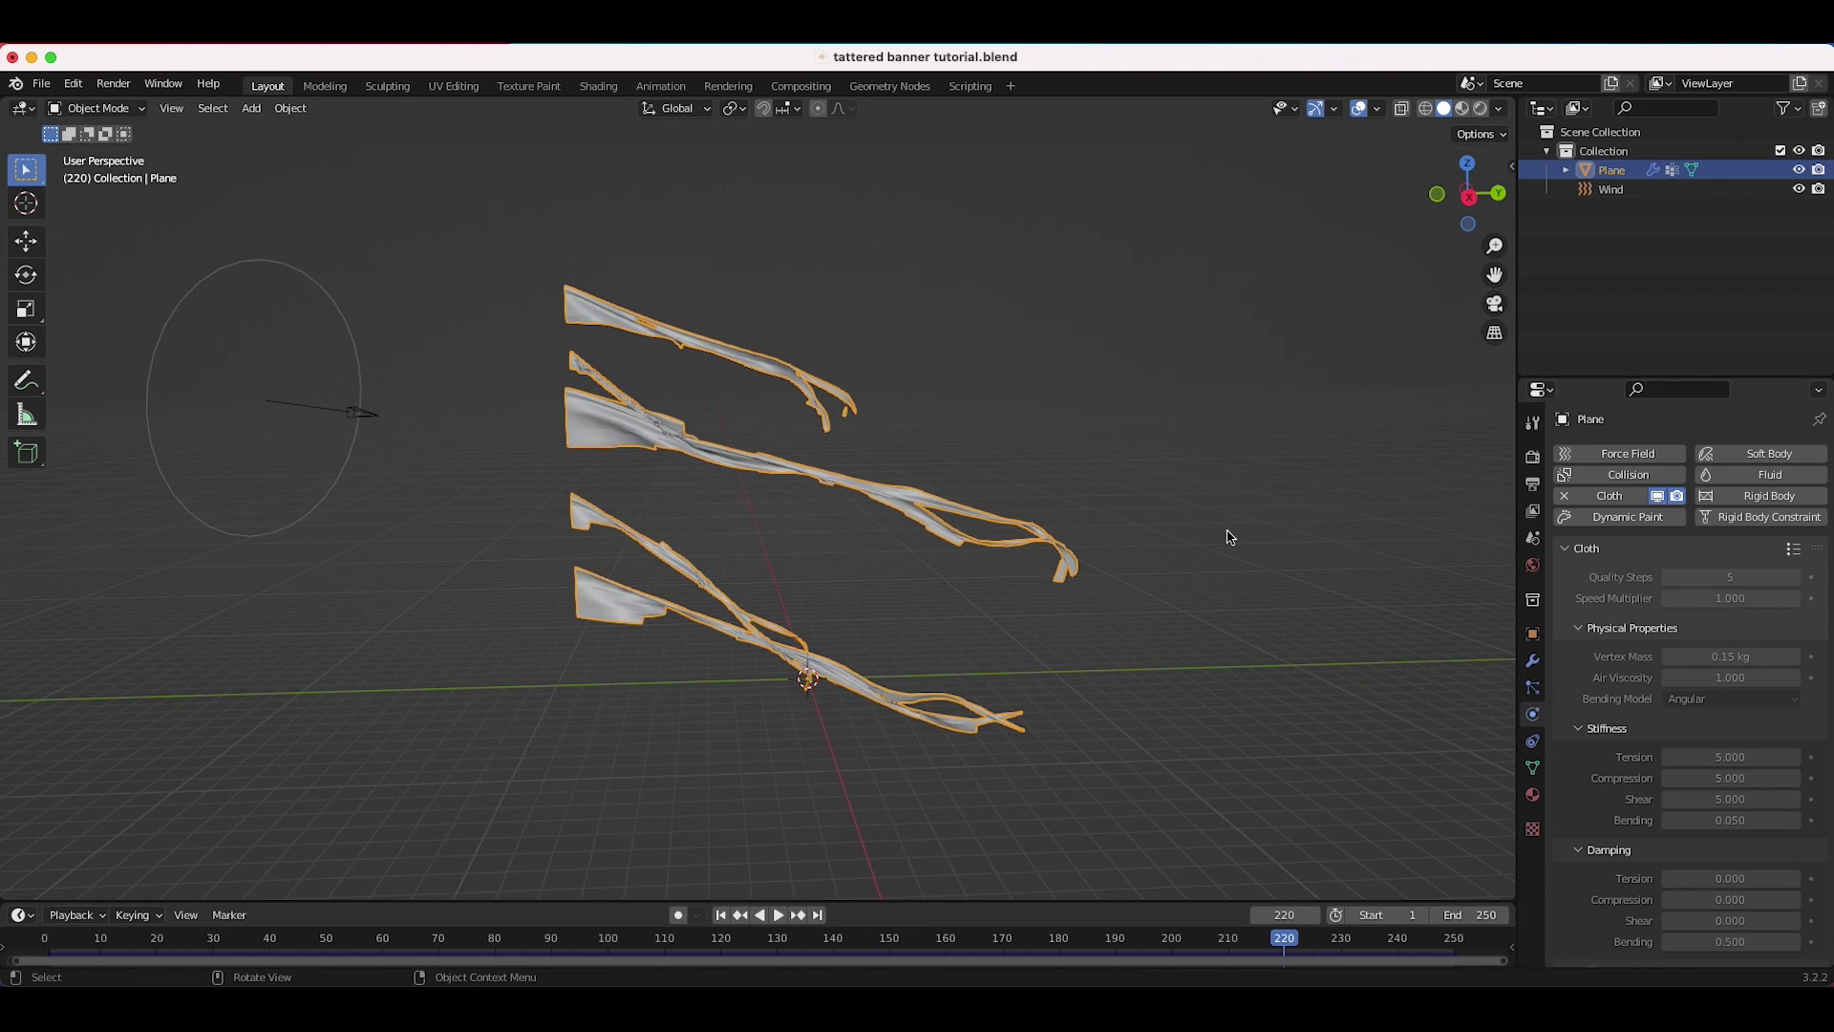